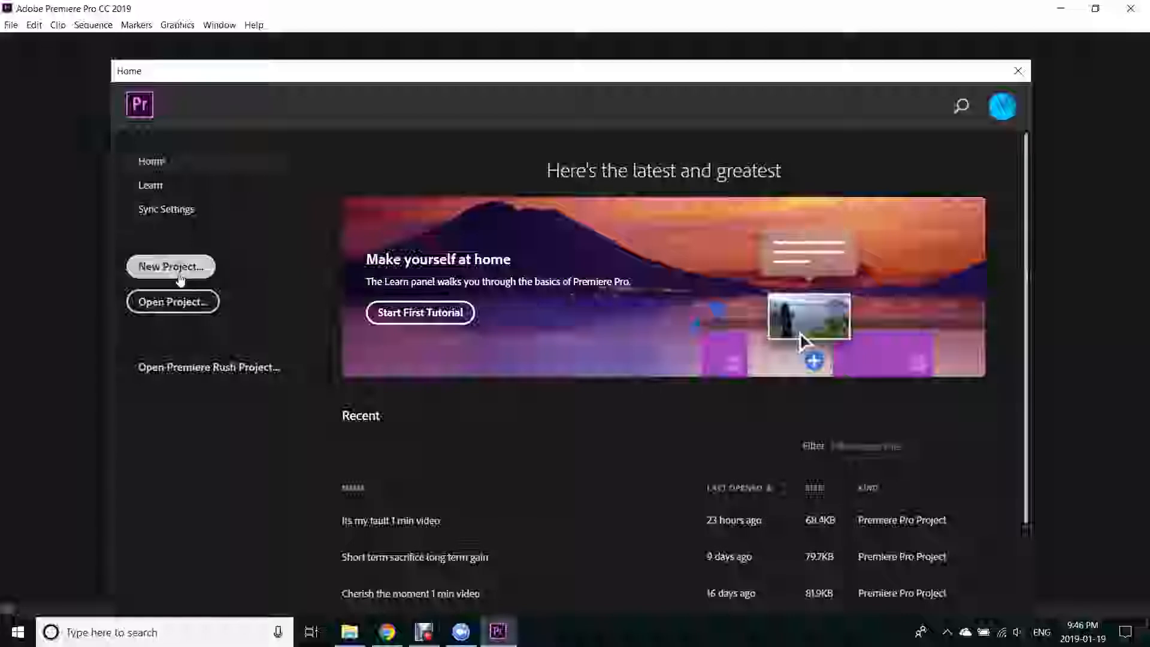
Create a new project named "mindset value video" with the Mercury Playback Engine Software Only renderer
{"action": "left_click", "coordinate": [172, 266]}
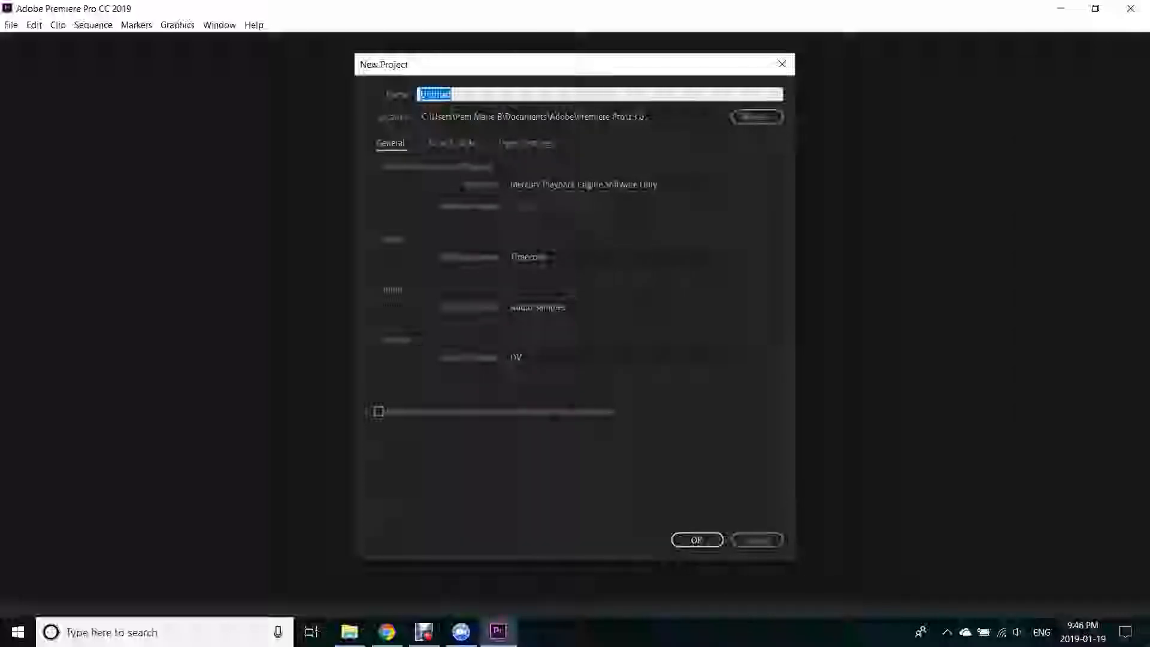
{"action": "type", "text": "mmosel"}
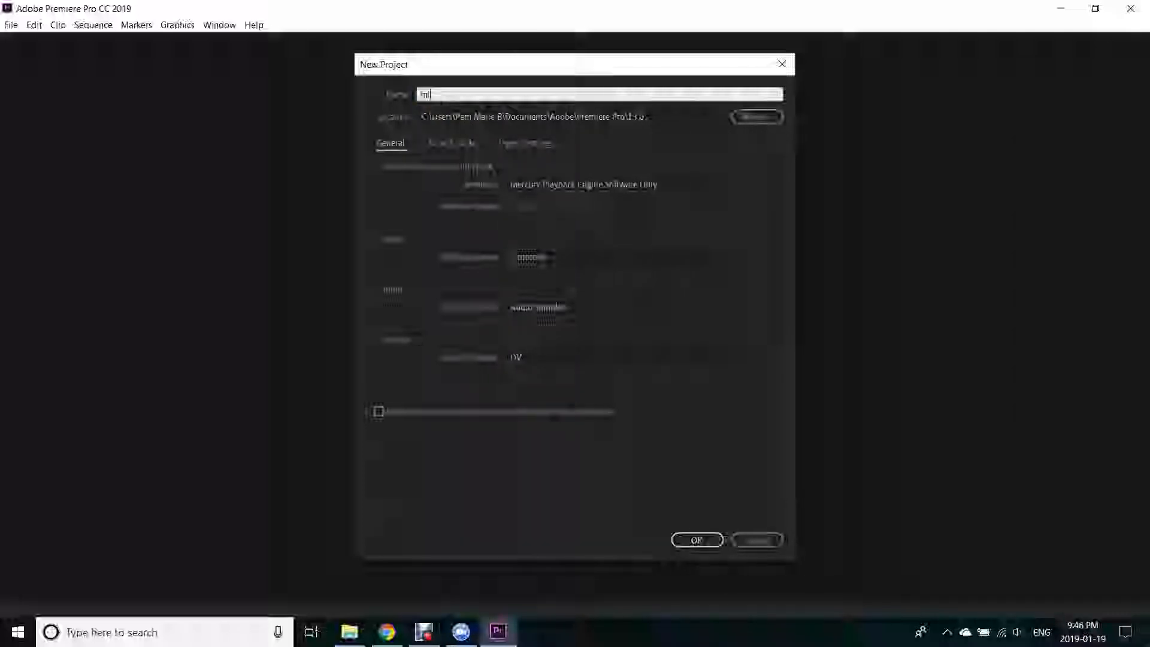
{"action": "type", "text": " value o"}
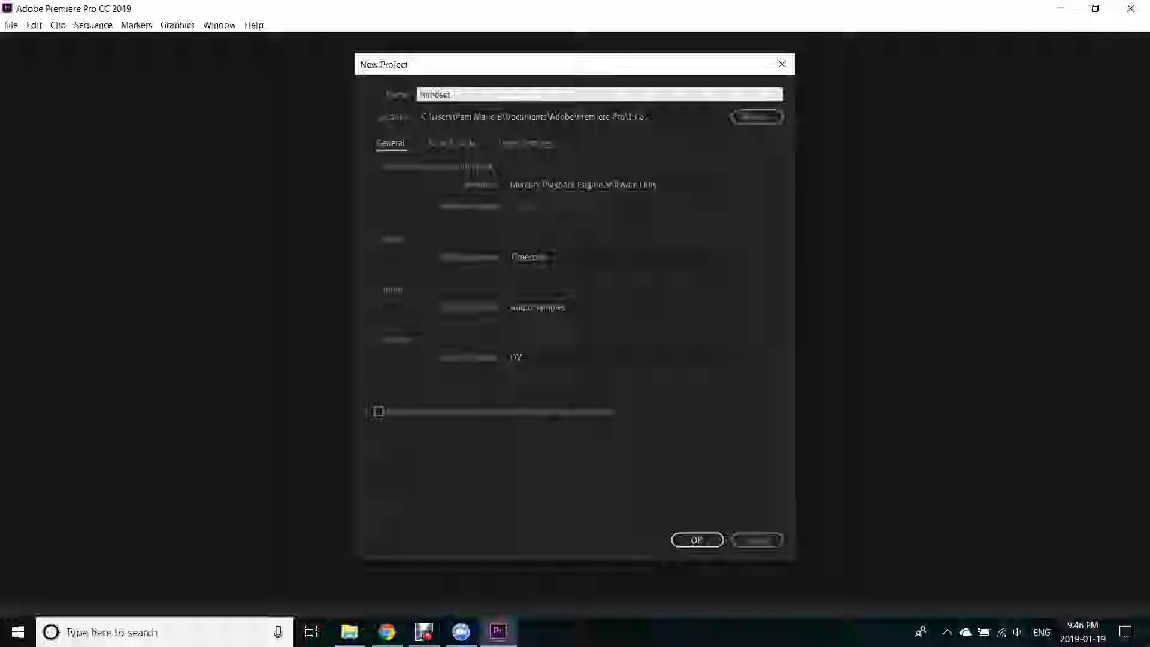
{"action": "type", "text": "ideo"}
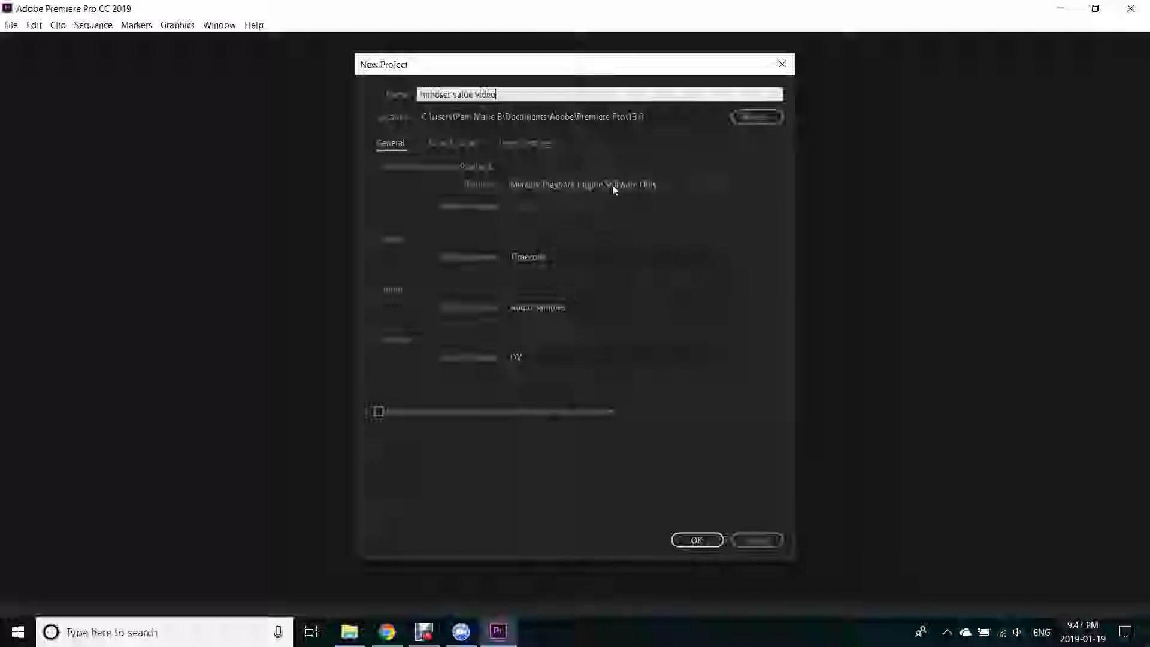
{"action": "left_click", "coordinate": [629, 185]}
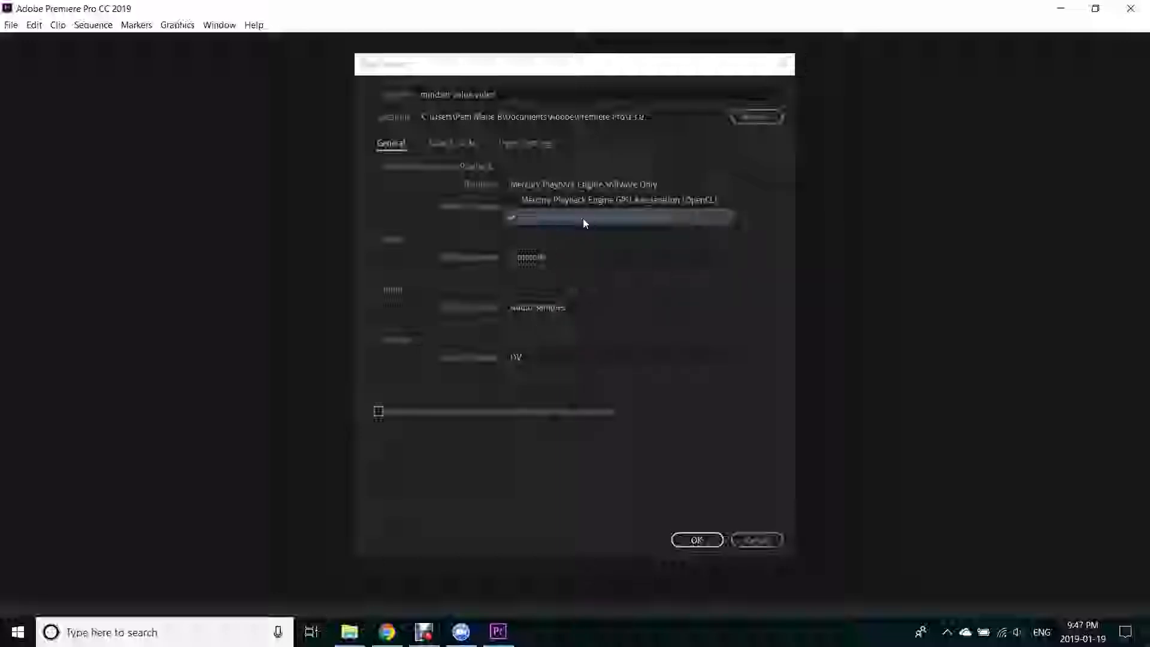
{"action": "left_click", "coordinate": [681, 222]}
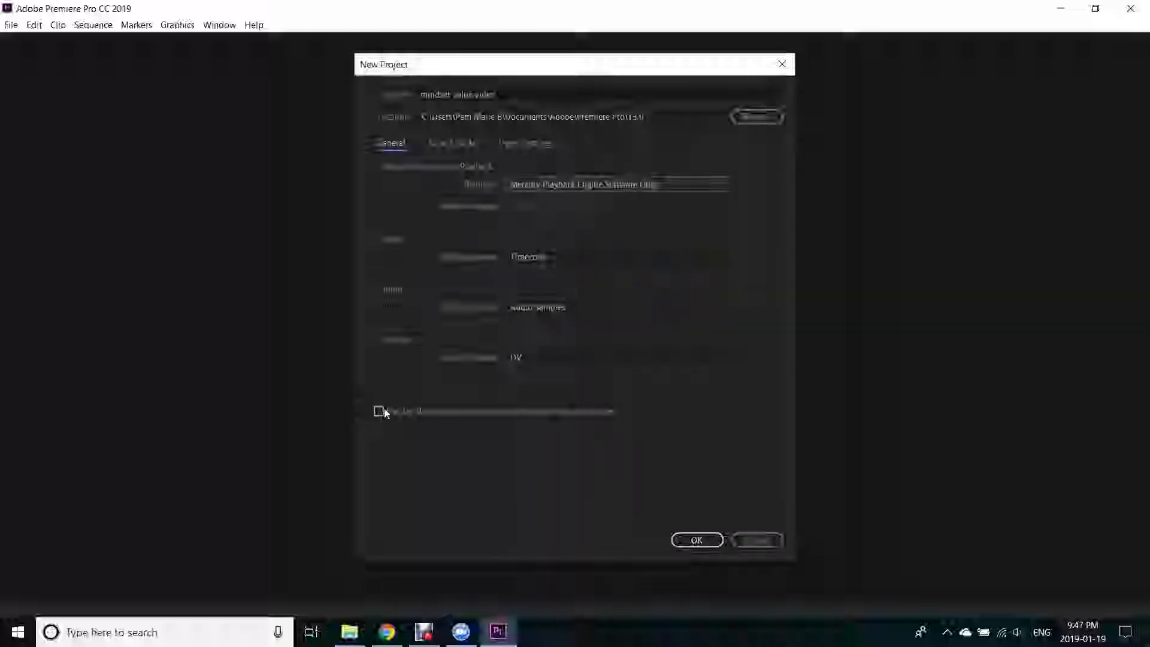
{"action": "left_click", "coordinate": [697, 540]}
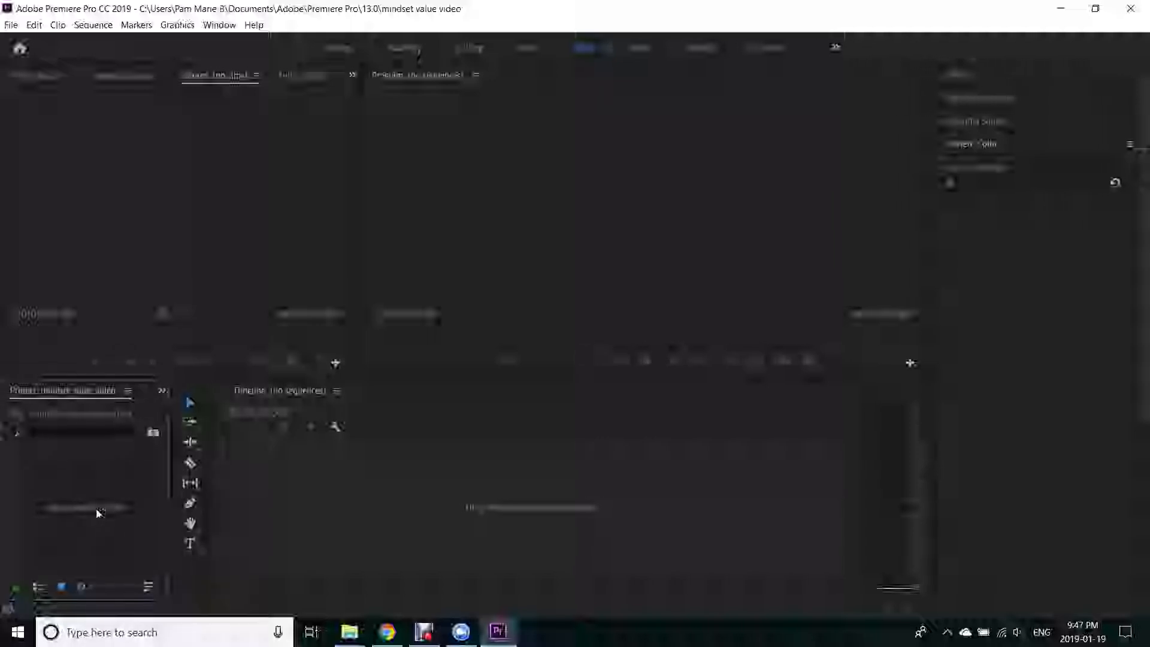
Import the "mindset value video" clip from the Videos folder and build a sequence from it in the timeline
{"action": "left_click", "coordinate": [129, 392]}
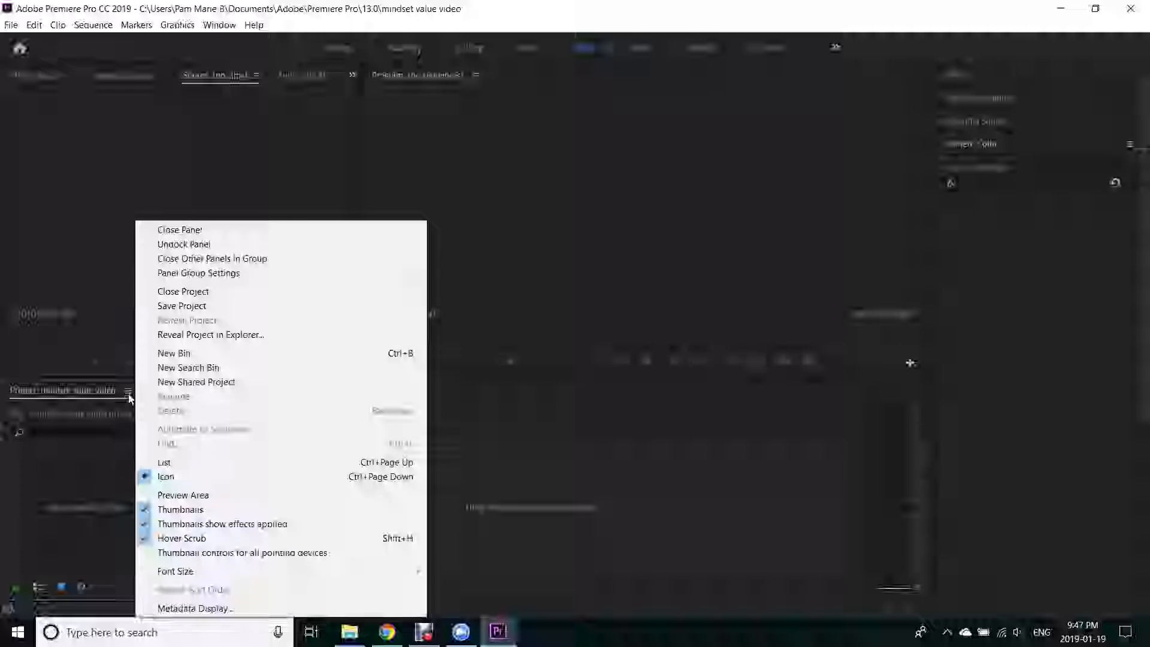
{"action": "left_click", "coordinate": [109, 504]}
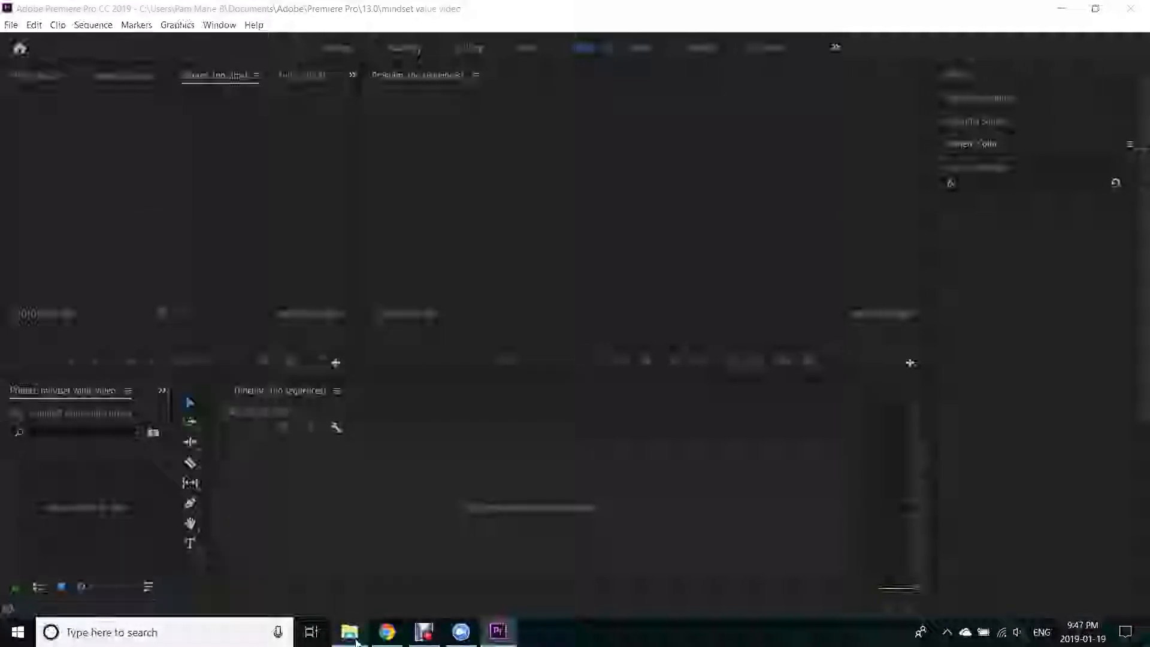
{"action": "mouse_move", "coordinate": [355, 641]}
{"action": "left_click", "coordinate": [413, 566]}
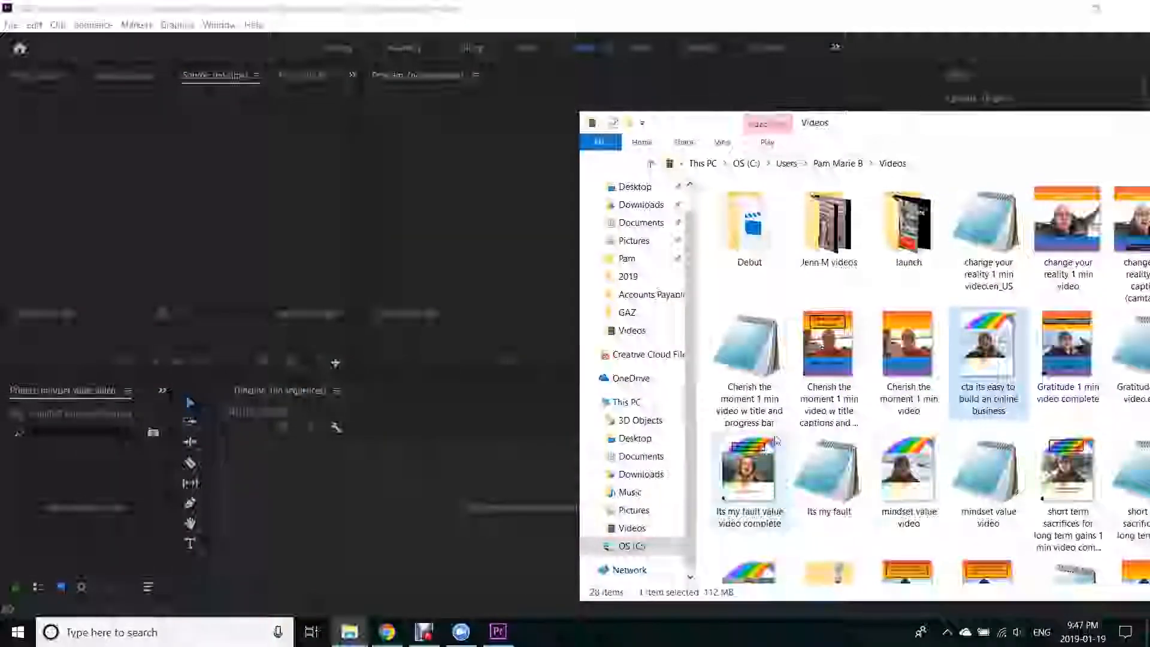
{"action": "left_click_drag", "start_coordinate": [1037, 155], "coordinate": [995, 79]}
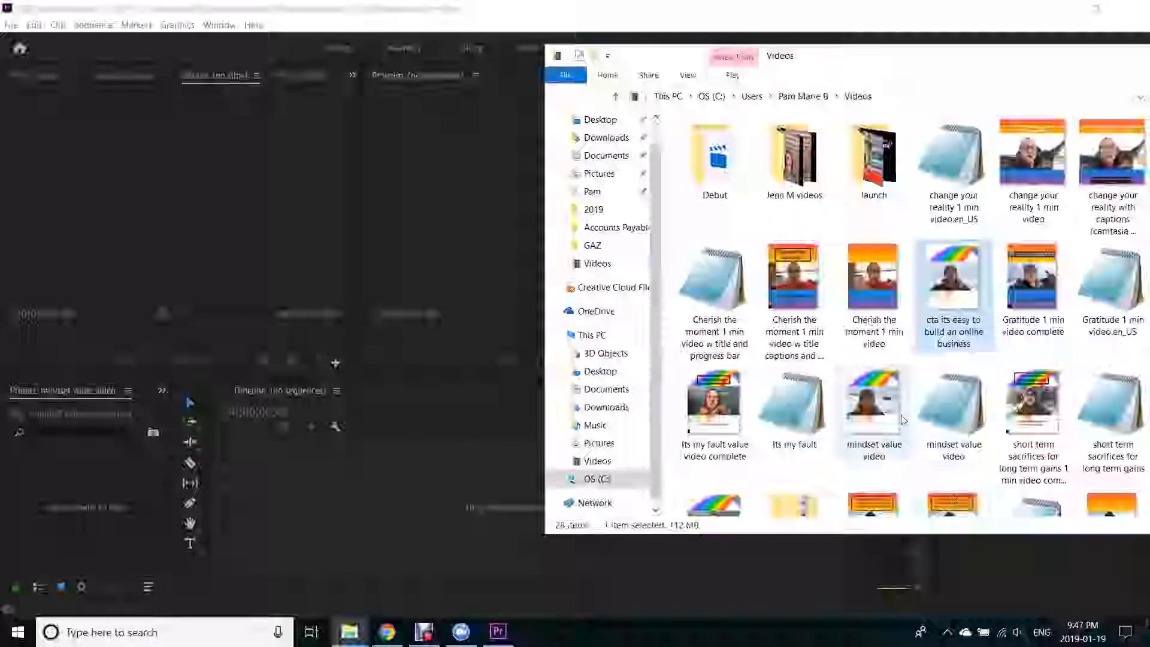
{"action": "left_click", "coordinate": [878, 416]}
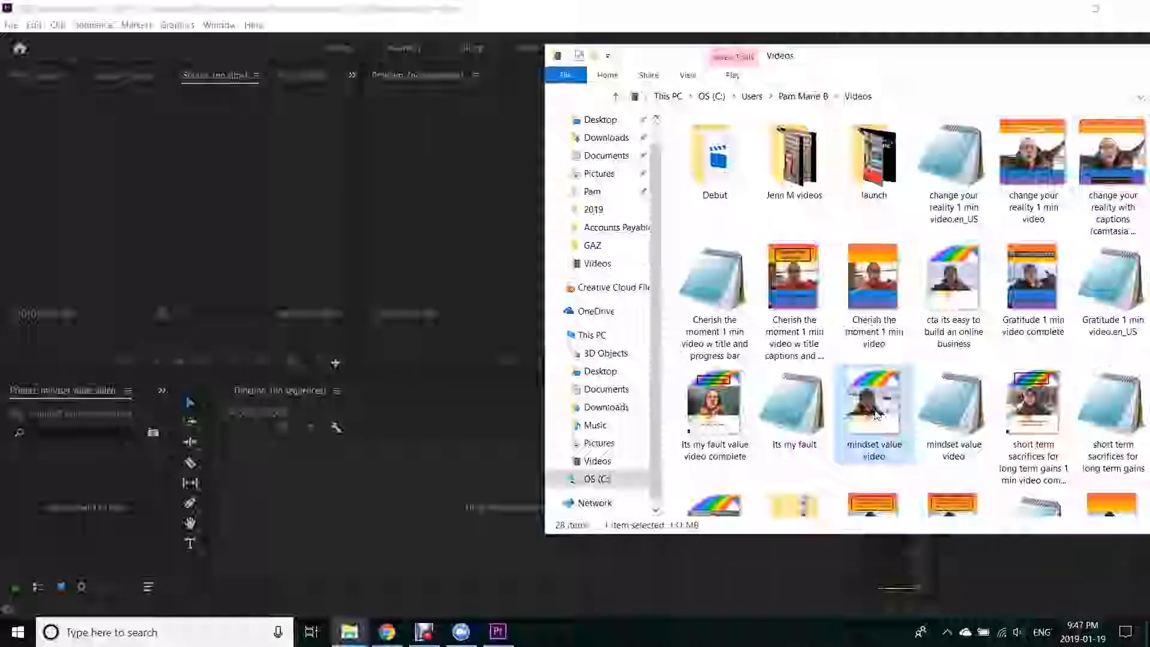
{"action": "left_click_drag", "start_coordinate": [876, 414], "coordinate": [73, 532]}
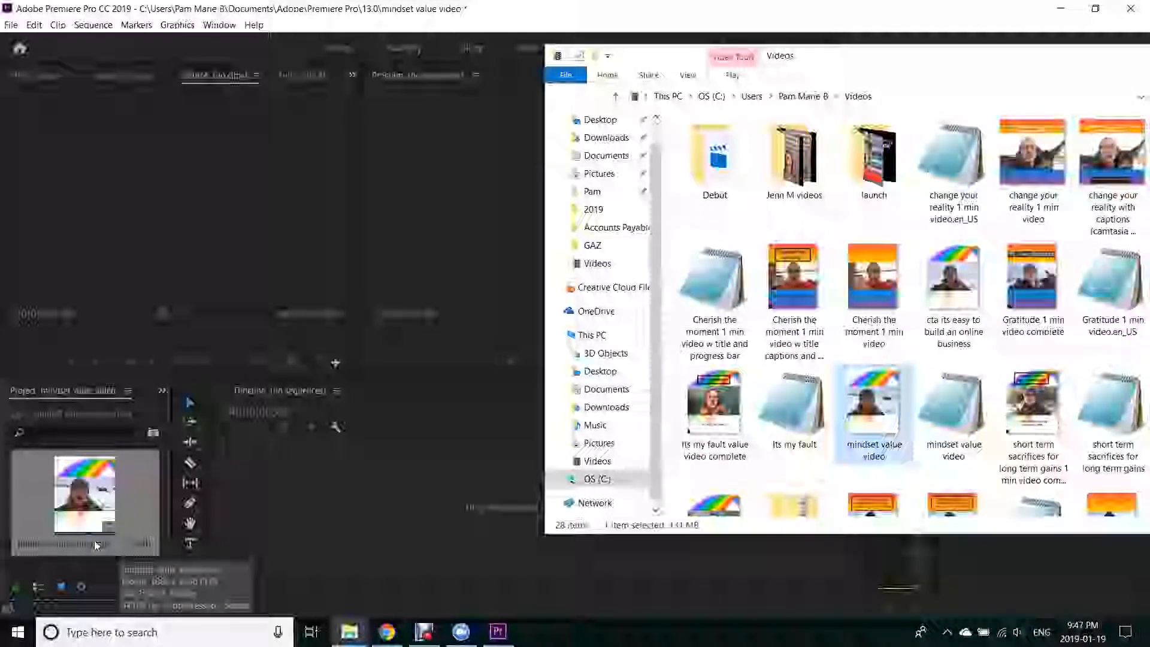
{"action": "left_click", "coordinate": [427, 601]}
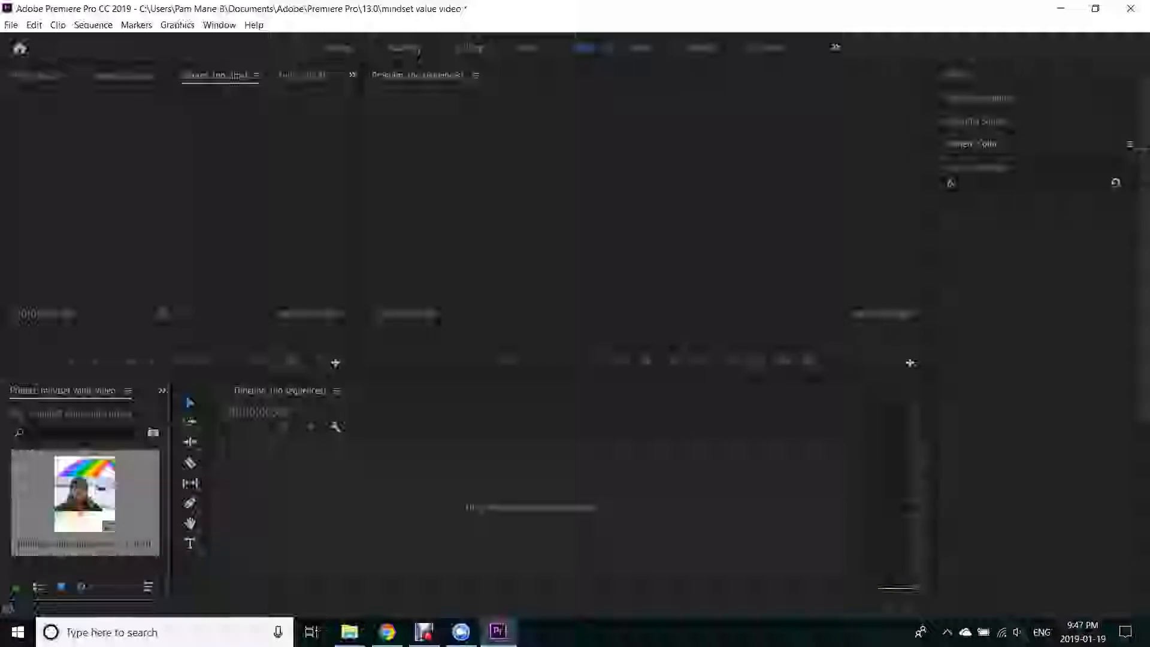
{"action": "left_click_drag", "start_coordinate": [84, 503], "coordinate": [479, 508]}
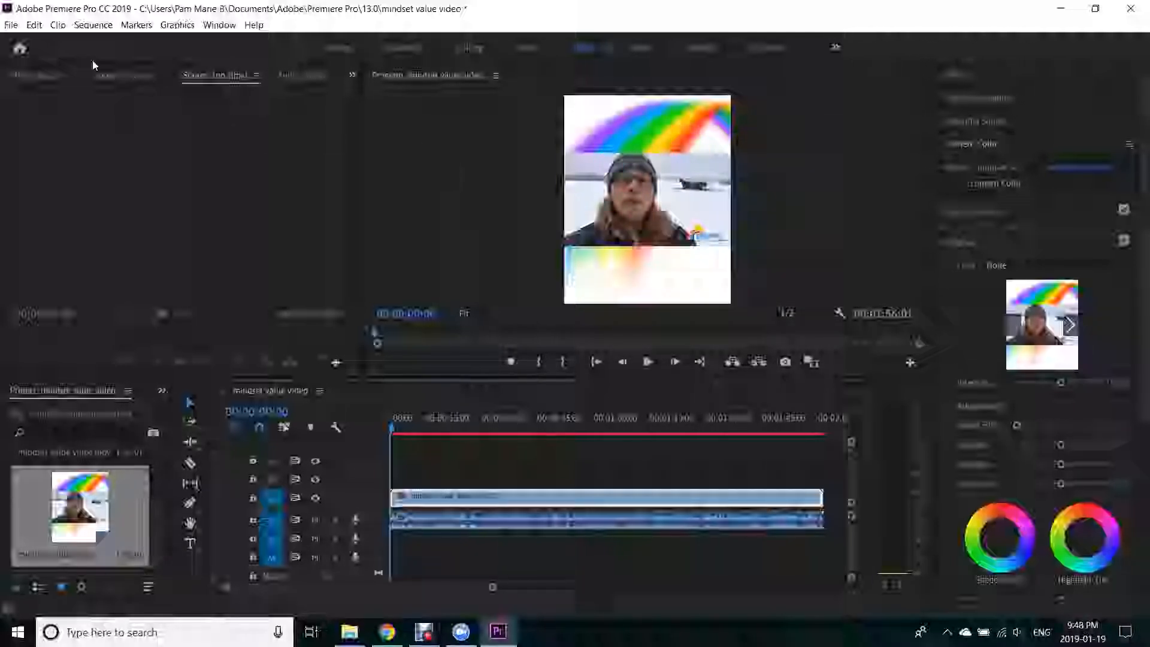
Create a legacy title named "Title" with the default video settings
{"action": "left_click", "coordinate": [11, 25]}
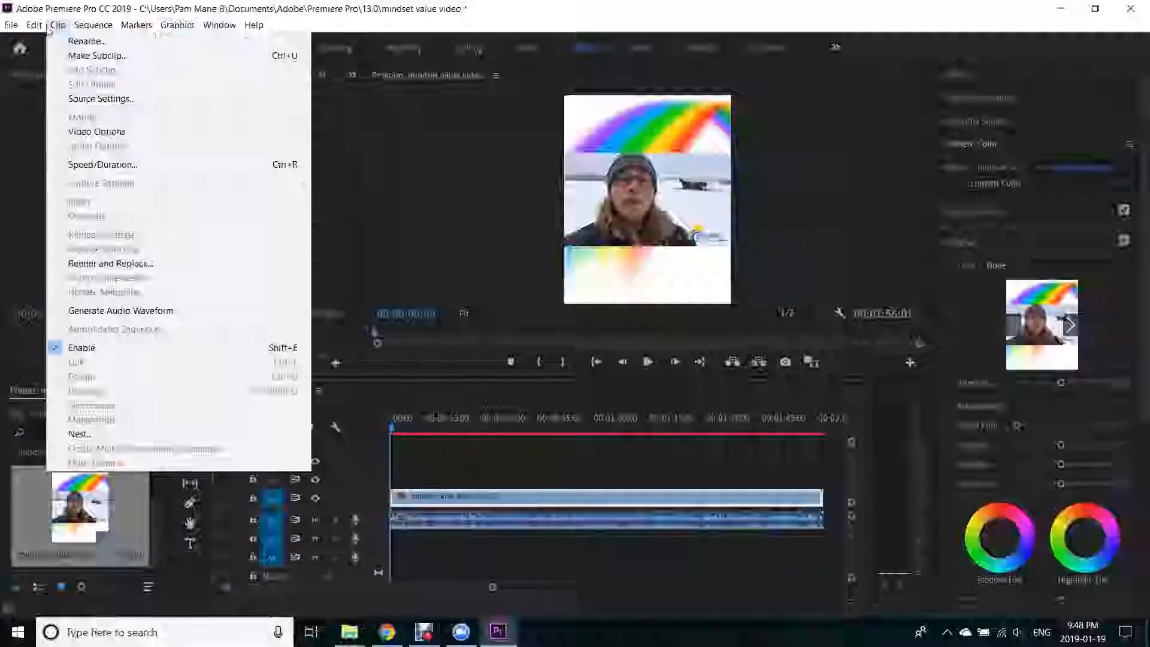
{"action": "mouse_move", "coordinate": [31, 40]}
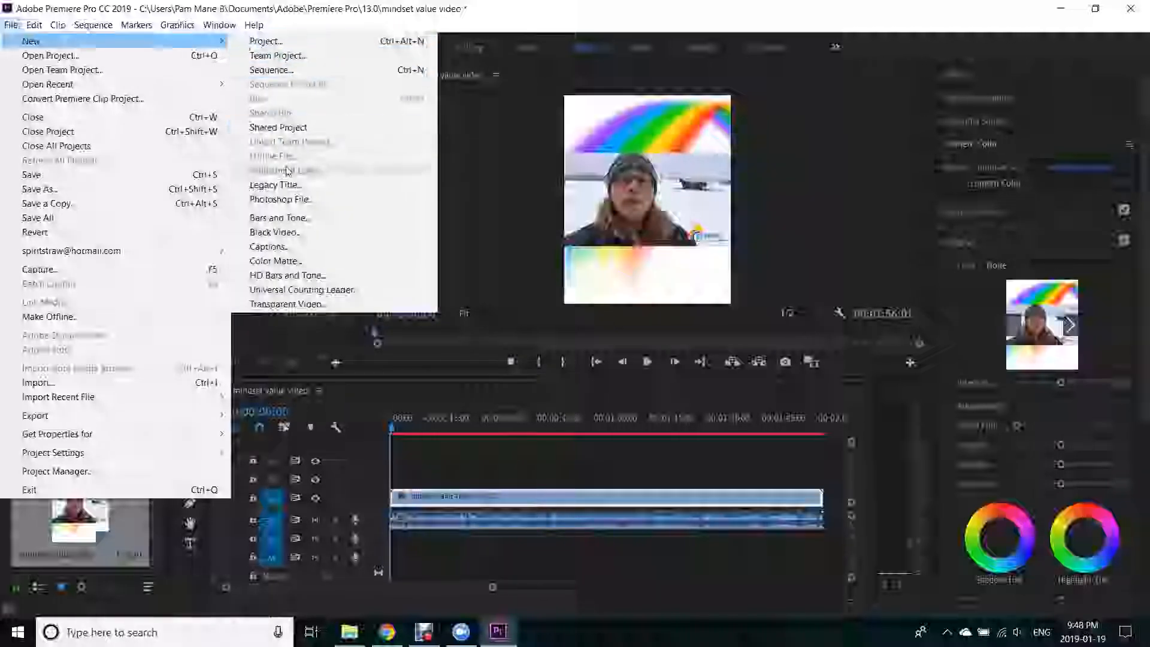
{"action": "left_click", "coordinate": [288, 185]}
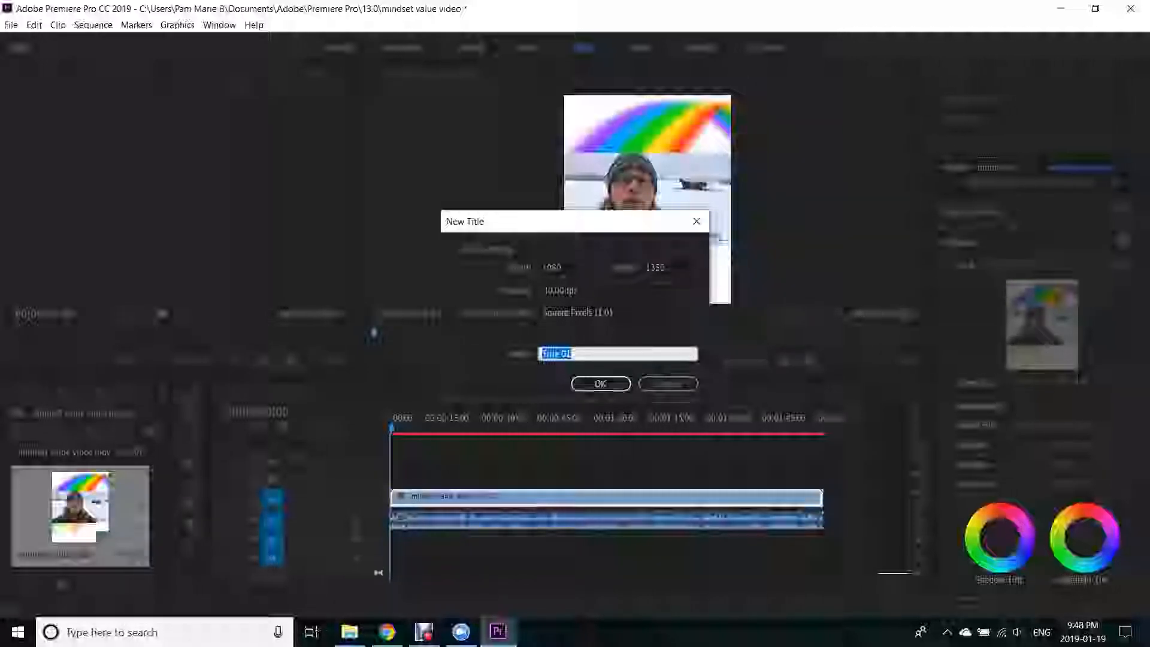
{"action": "left_click", "coordinate": [572, 354]}
{"action": "left_click", "coordinate": [591, 384]}
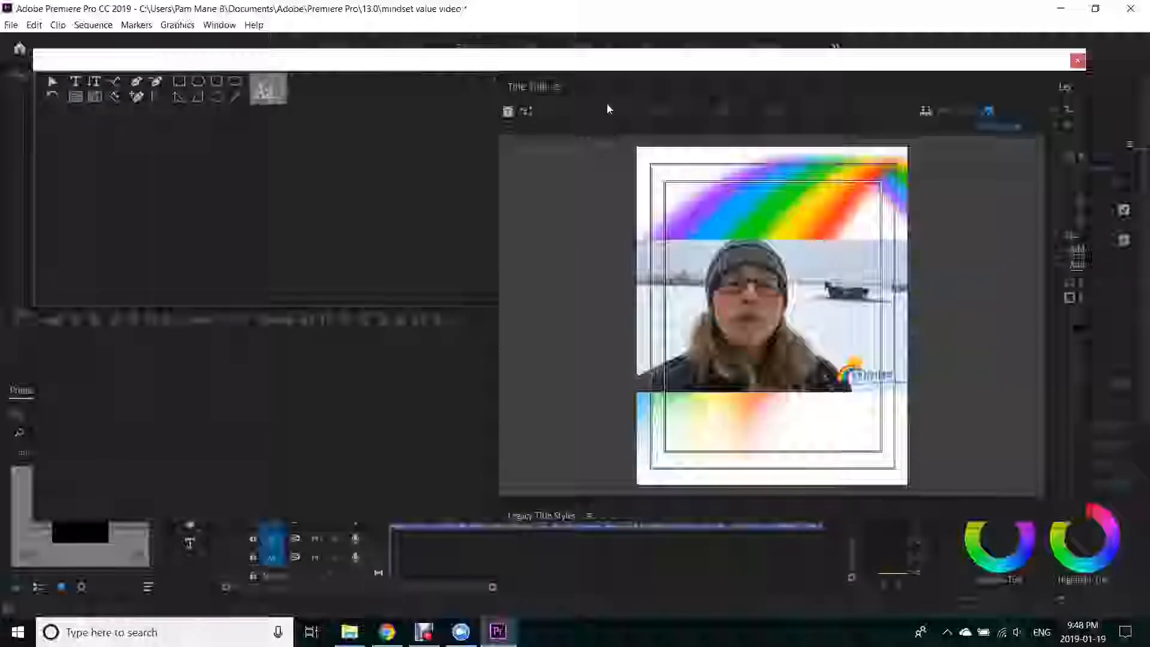
{"action": "left_click_drag", "start_coordinate": [673, 193], "coordinate": [785, 197]}
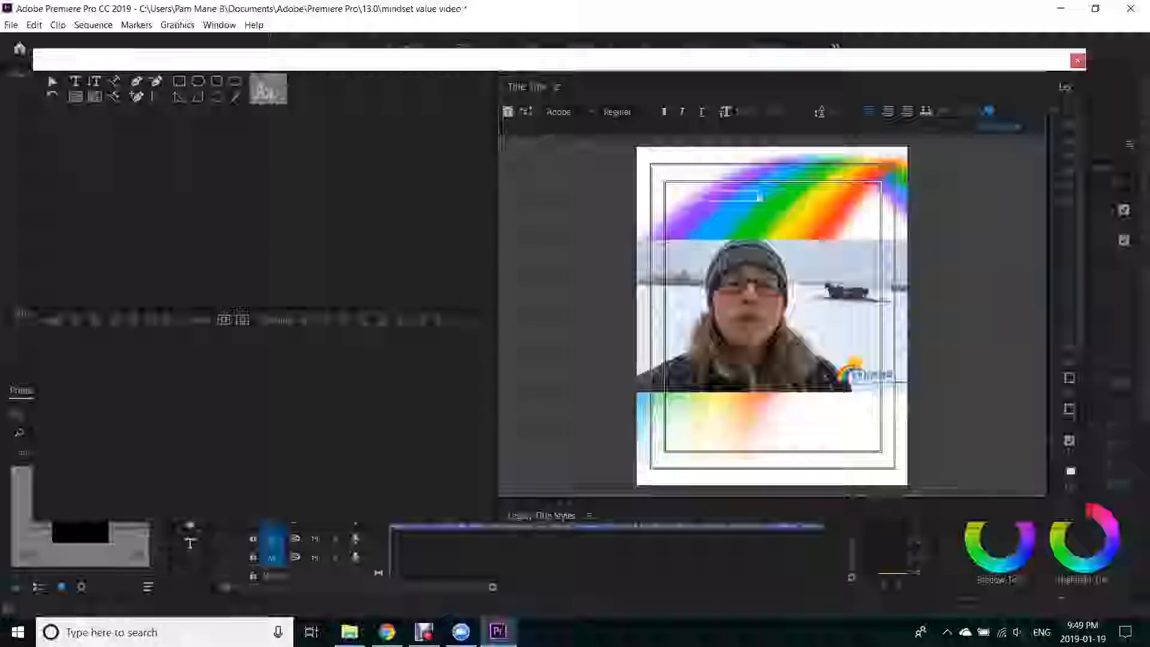
{"action": "left_click", "coordinate": [592, 112]}
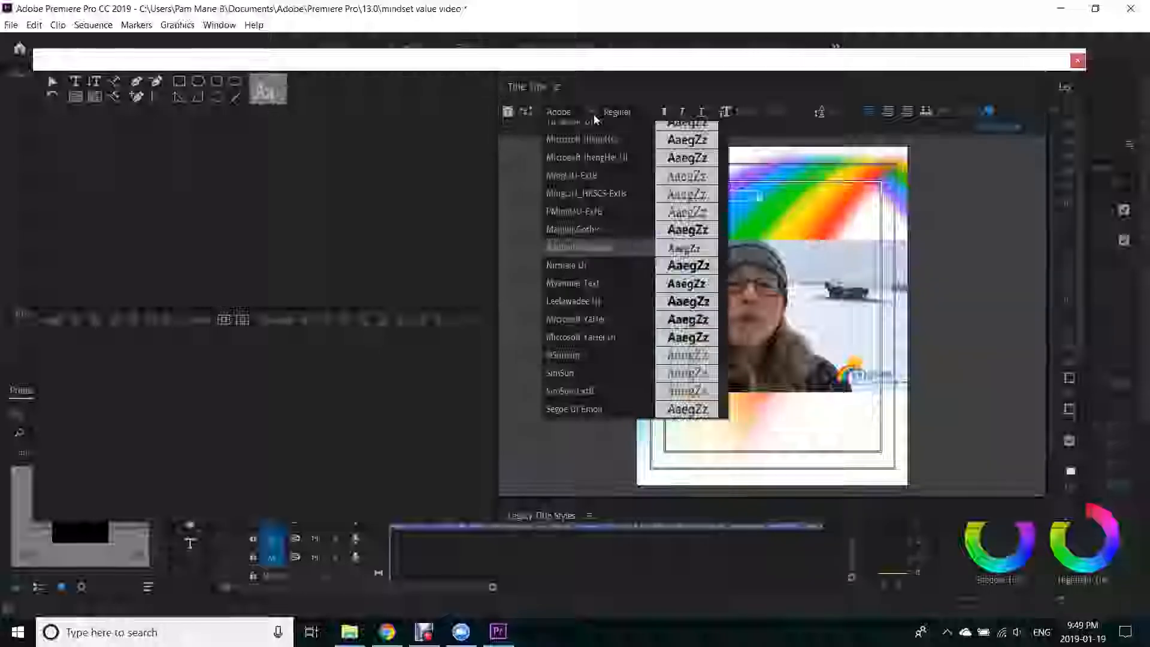
{"action": "scroll", "coordinate": [609, 210], "scroll_direction": "up", "scroll_amount": 10}
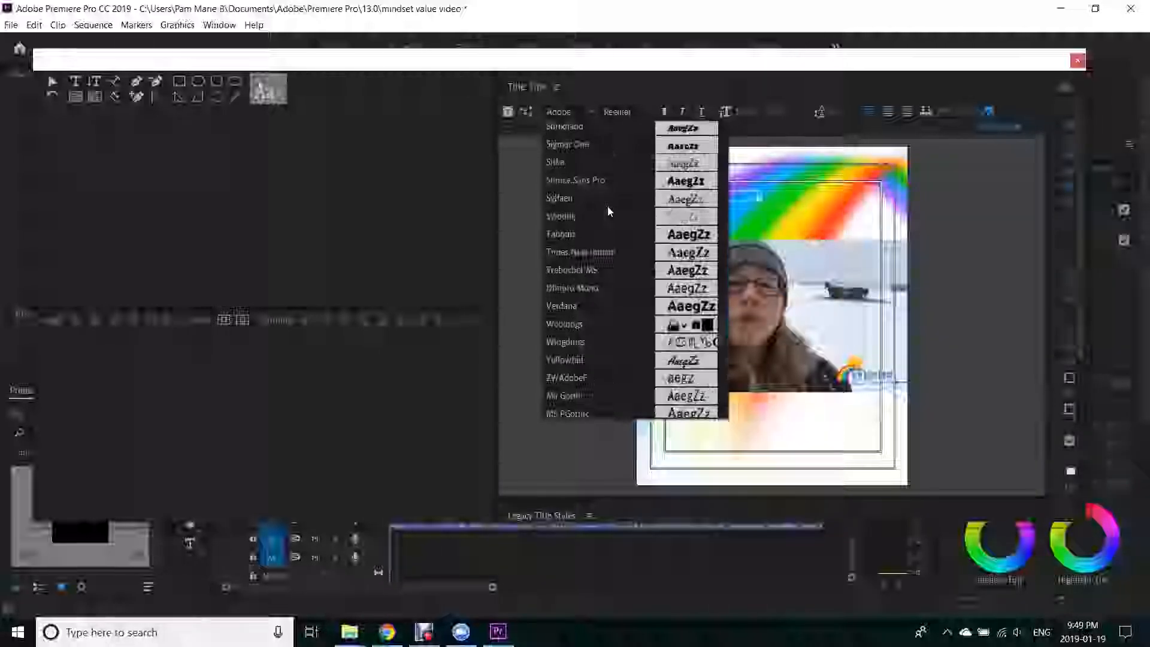
{"action": "scroll", "coordinate": [608, 211], "scroll_direction": "up", "scroll_amount": 6}
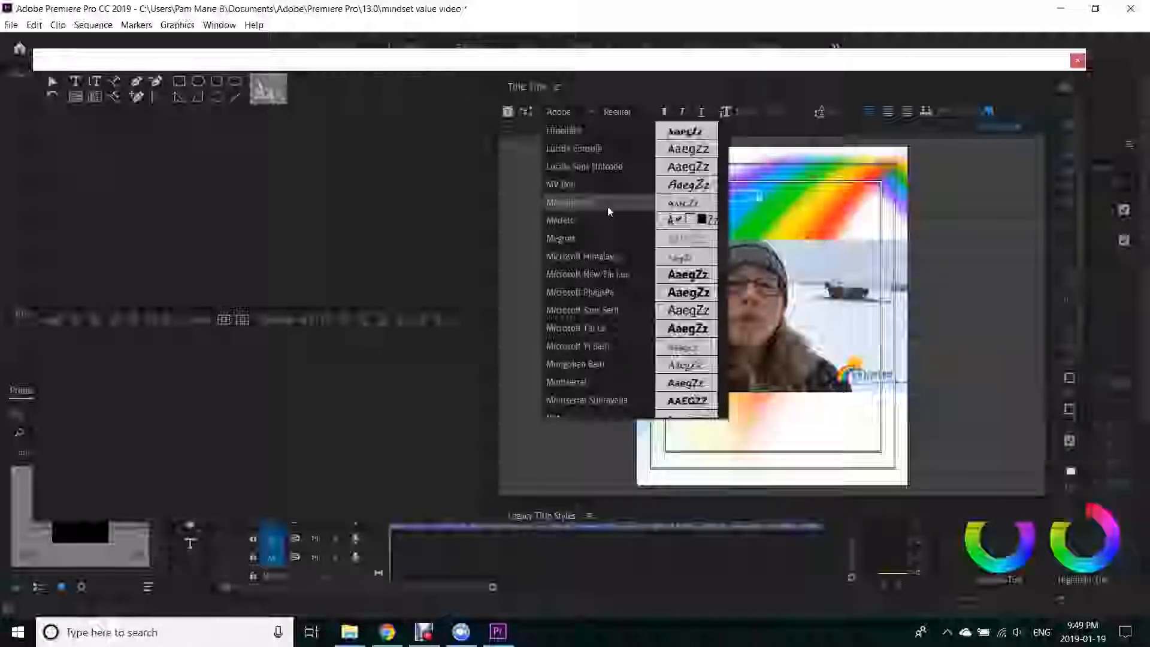
{"action": "left_click", "coordinate": [565, 213]}
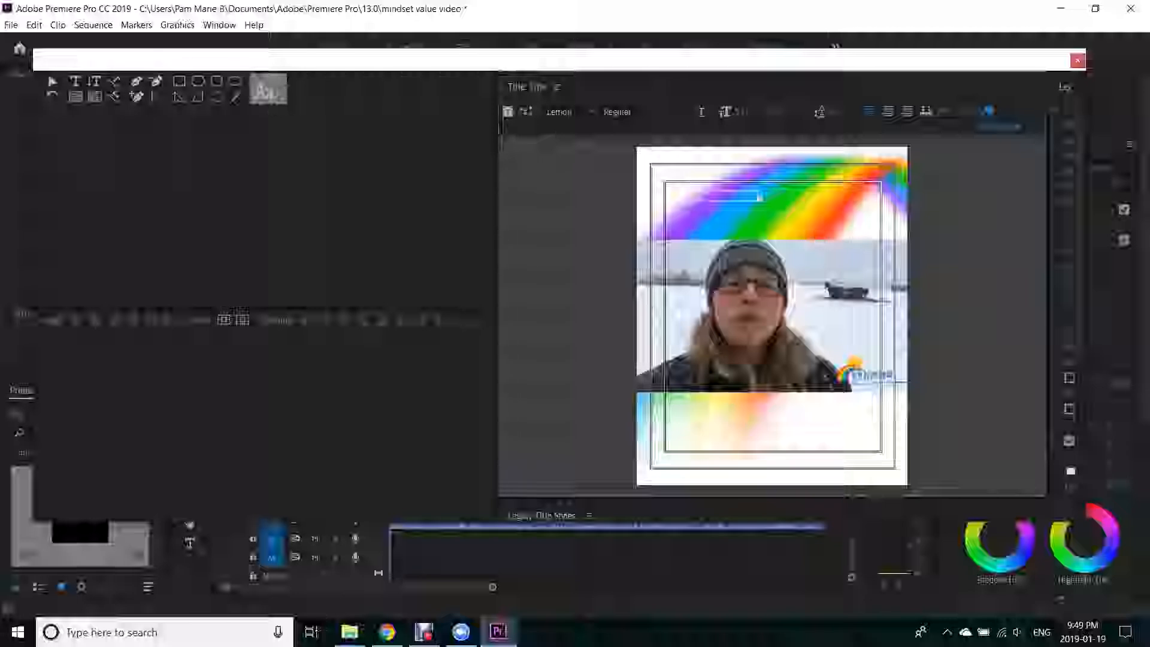
{"action": "left_click", "coordinate": [749, 110]}
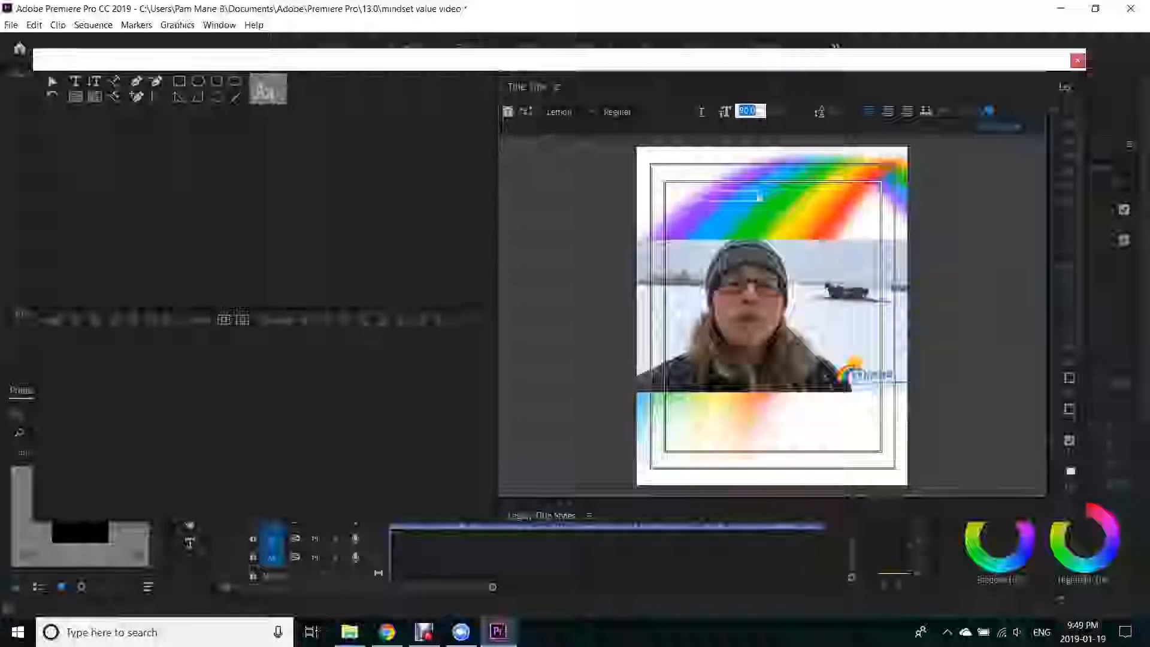
{"action": "left_click", "coordinate": [750, 111]}
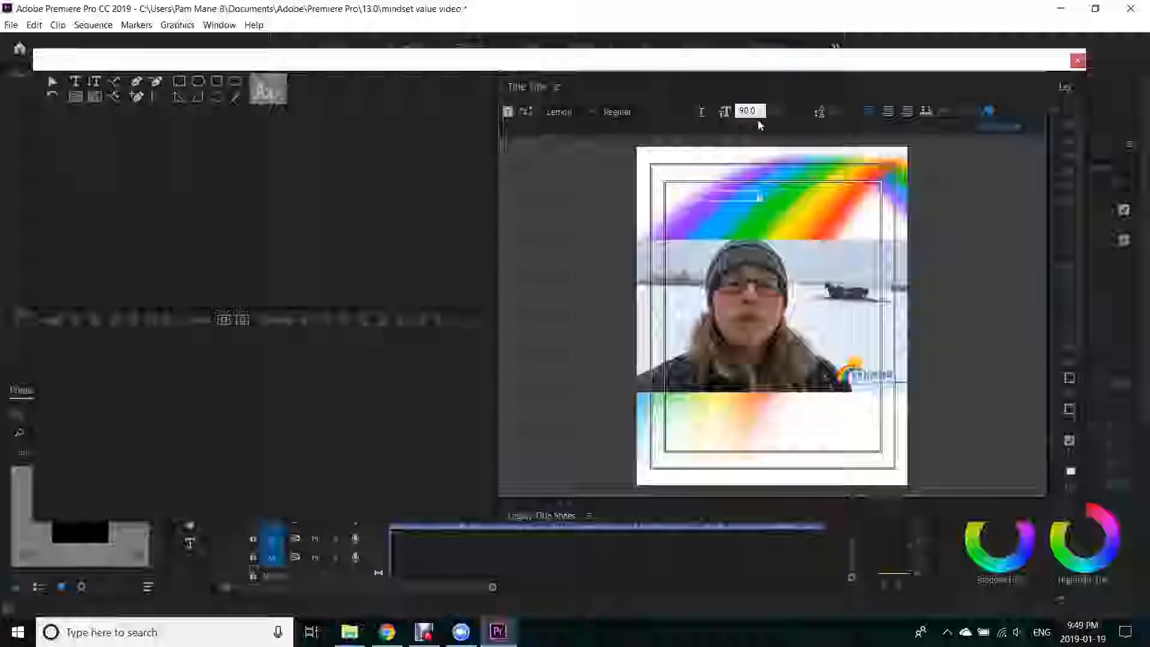
{"action": "left_click", "coordinate": [626, 131]}
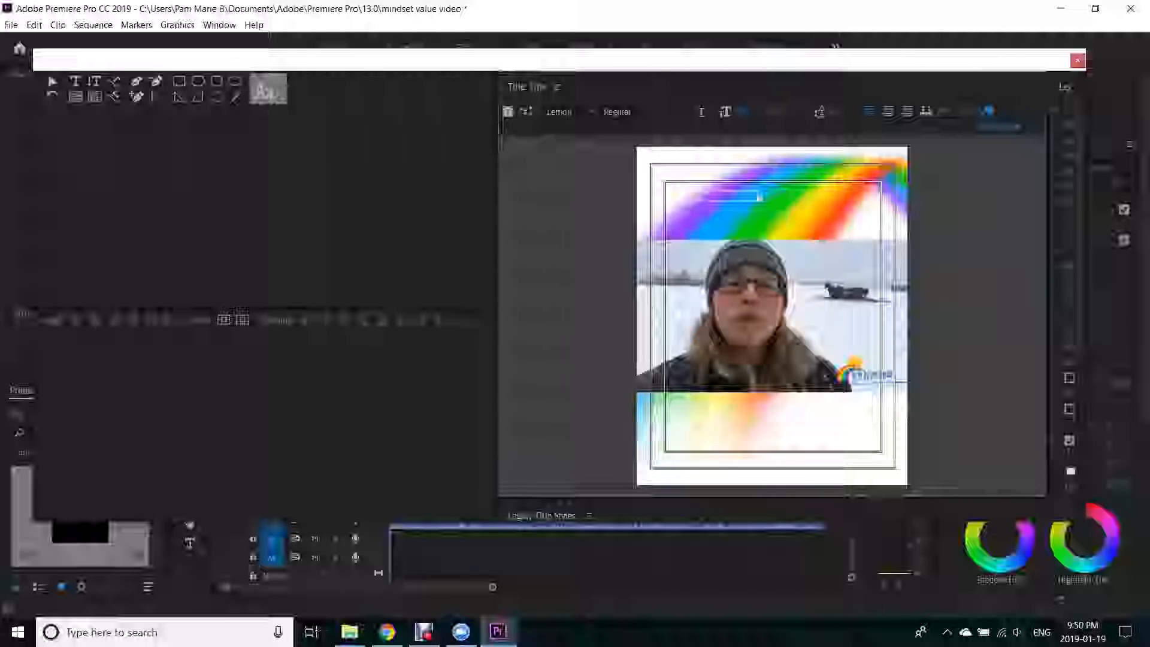
Add the text "Mindset Matters" on two lines over the rainbow above the speaker
{"action": "left_click", "coordinate": [769, 192]}
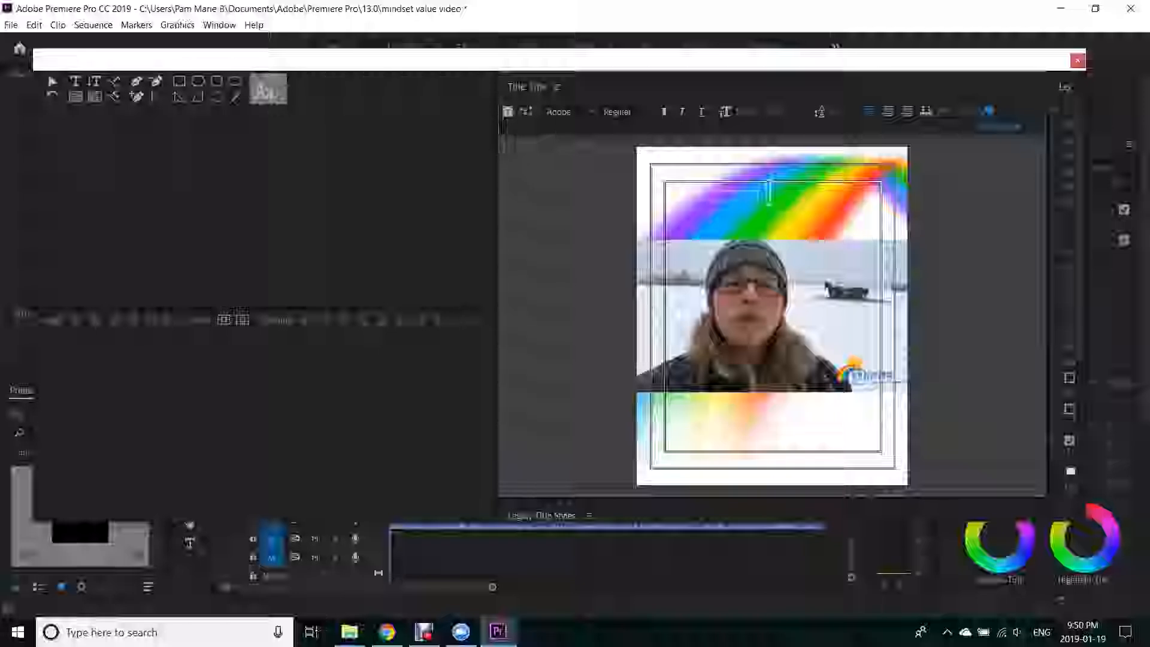
{"action": "type", "text": "Mindset"}
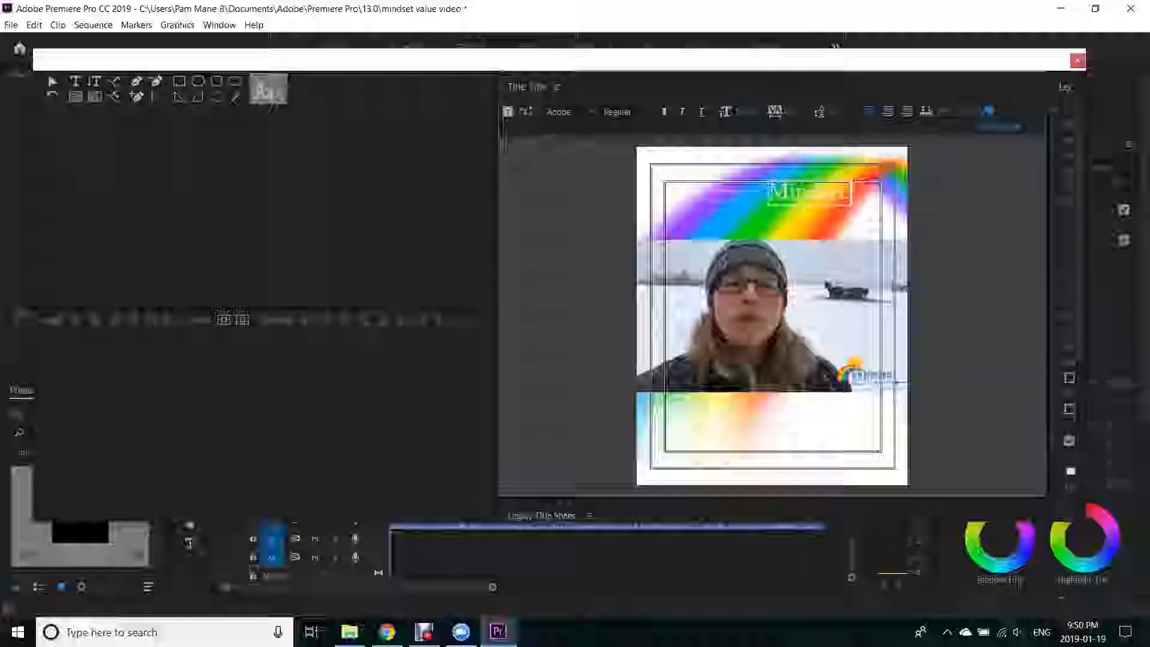
{"action": "key", "text": "Return"}
{"action": "type", "text": "Matters"}
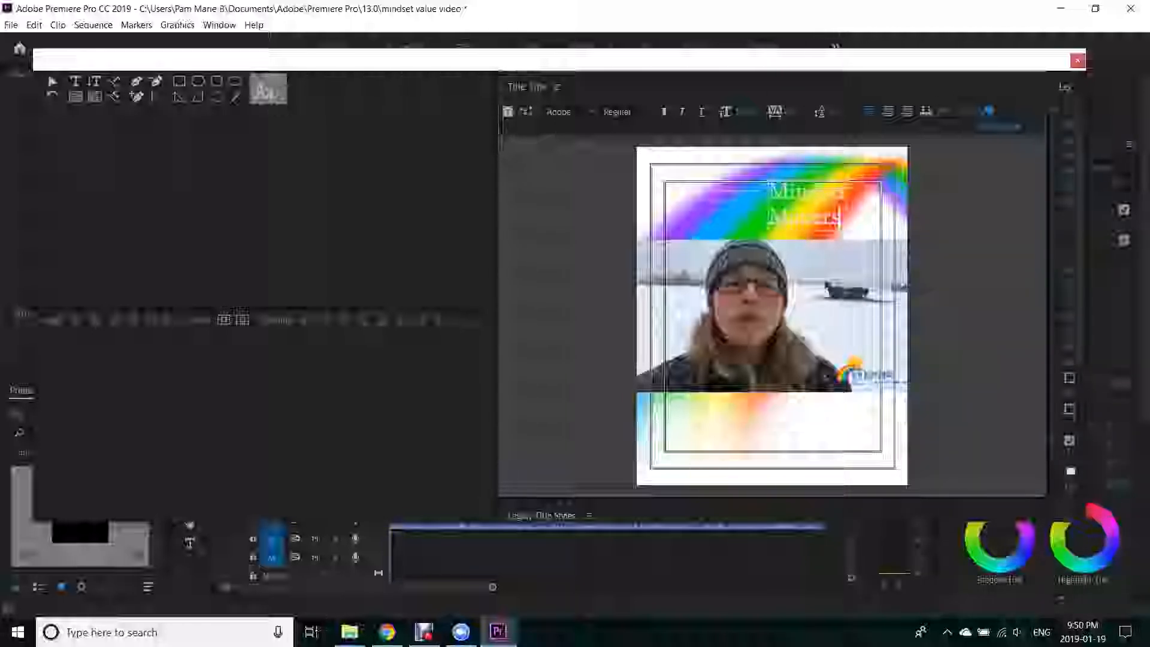
Reduce the size of the "Mindset Matters" text slightly and set its font to Lemon
{"action": "left_click_drag", "start_coordinate": [842, 220], "coordinate": [769, 191]}
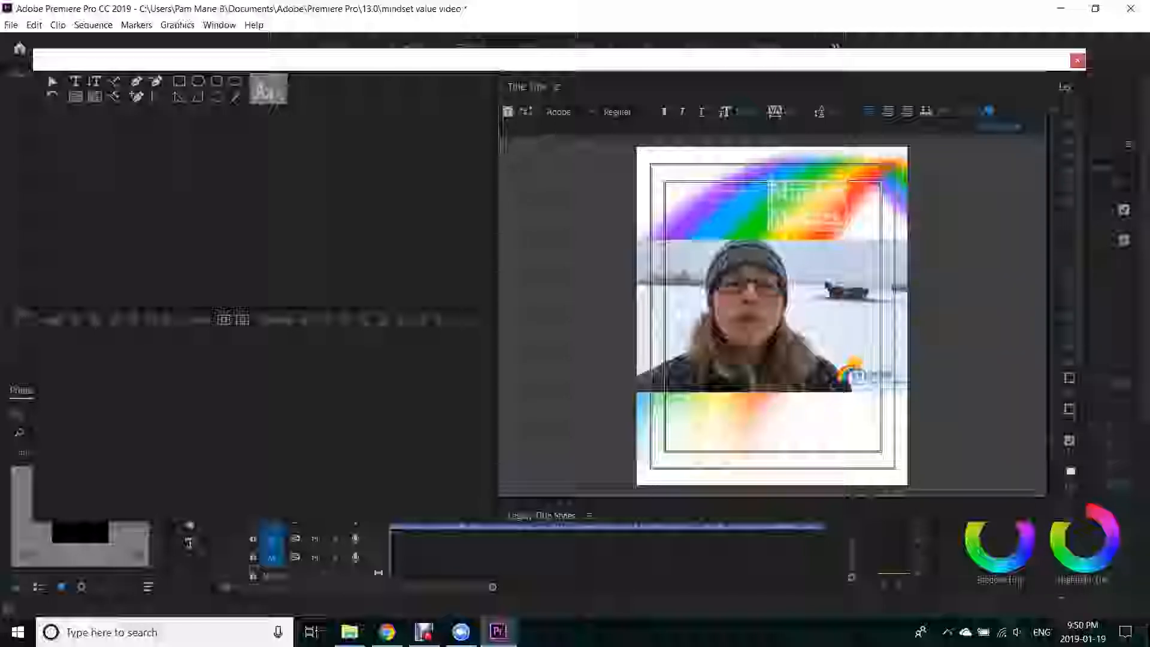
{"action": "left_click_drag", "start_coordinate": [741, 112], "coordinate": [736, 112]}
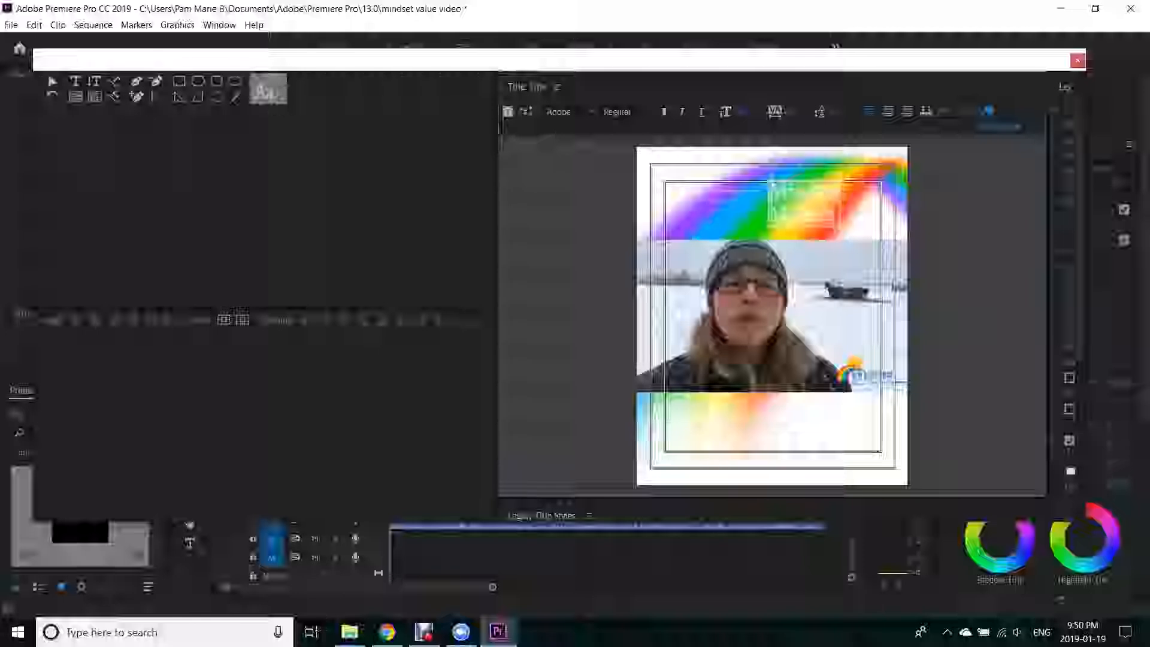
{"action": "left_click_drag", "start_coordinate": [737, 112], "coordinate": [734, 112]}
{"action": "left_click", "coordinate": [592, 112]}
{"action": "scroll", "coordinate": [594, 264], "scroll_direction": "down", "scroll_amount": 10}
{"action": "scroll", "coordinate": [594, 259], "scroll_direction": "up", "scroll_amount": 4}
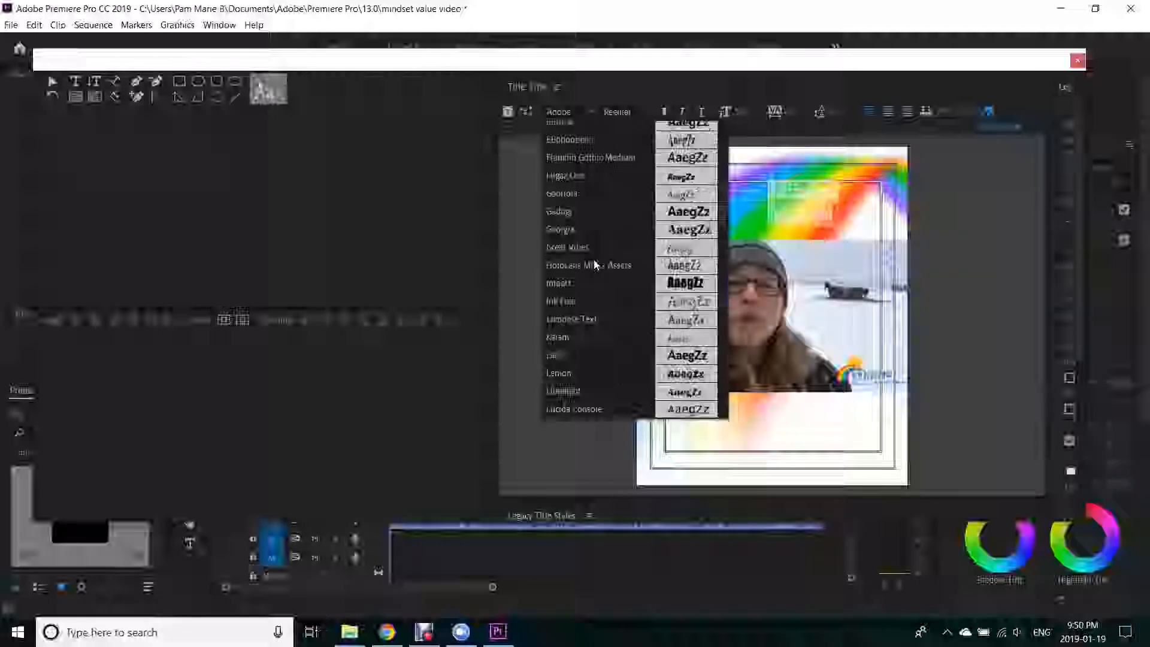
{"action": "scroll", "coordinate": [594, 260], "scroll_direction": "down", "scroll_amount": 4}
{"action": "left_click", "coordinate": [563, 273]}
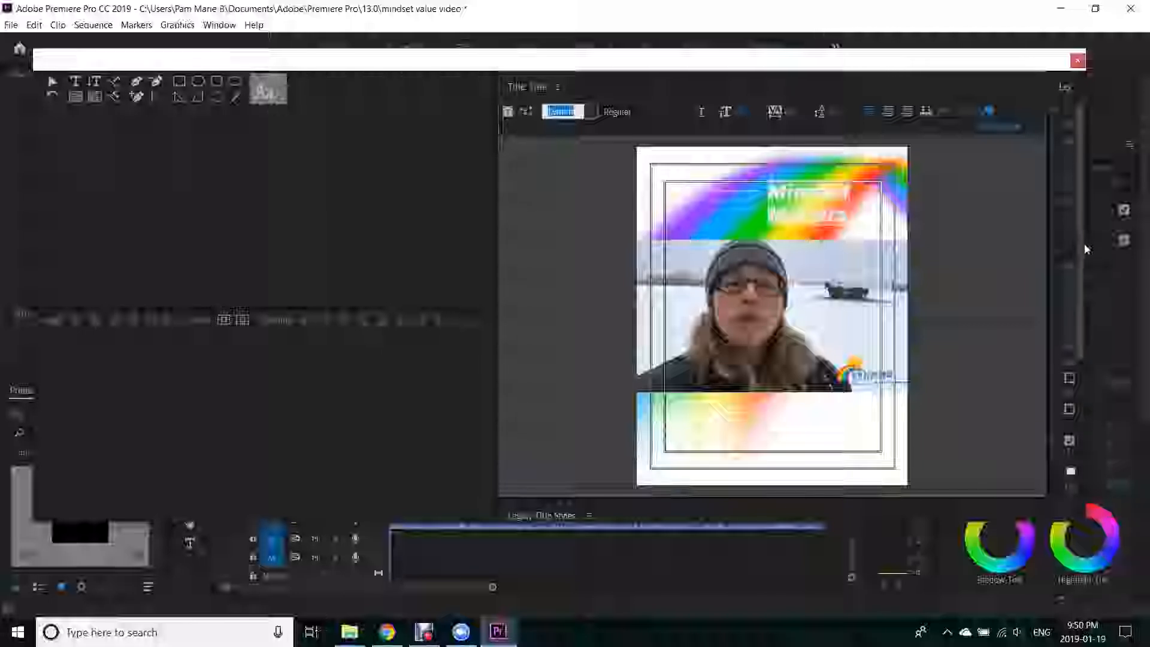
Set the fill color of the "Mindset Matters" text to black
{"action": "left_click_drag", "start_coordinate": [1084, 243], "coordinate": [1012, 248]}
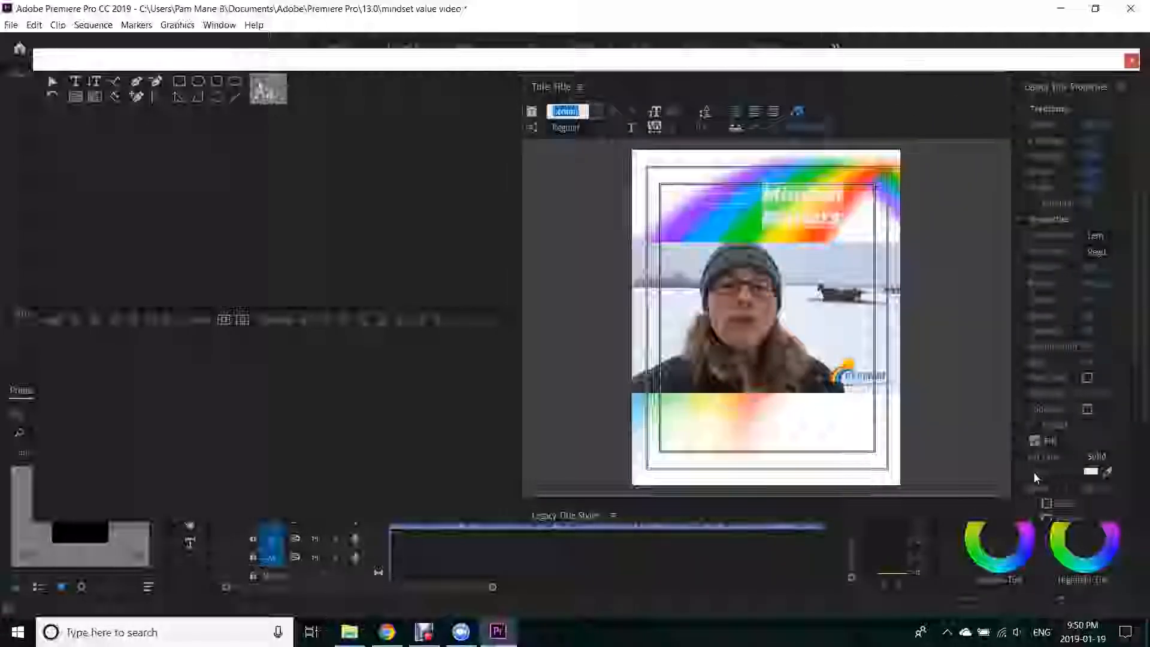
{"action": "left_click", "coordinate": [1090, 471]}
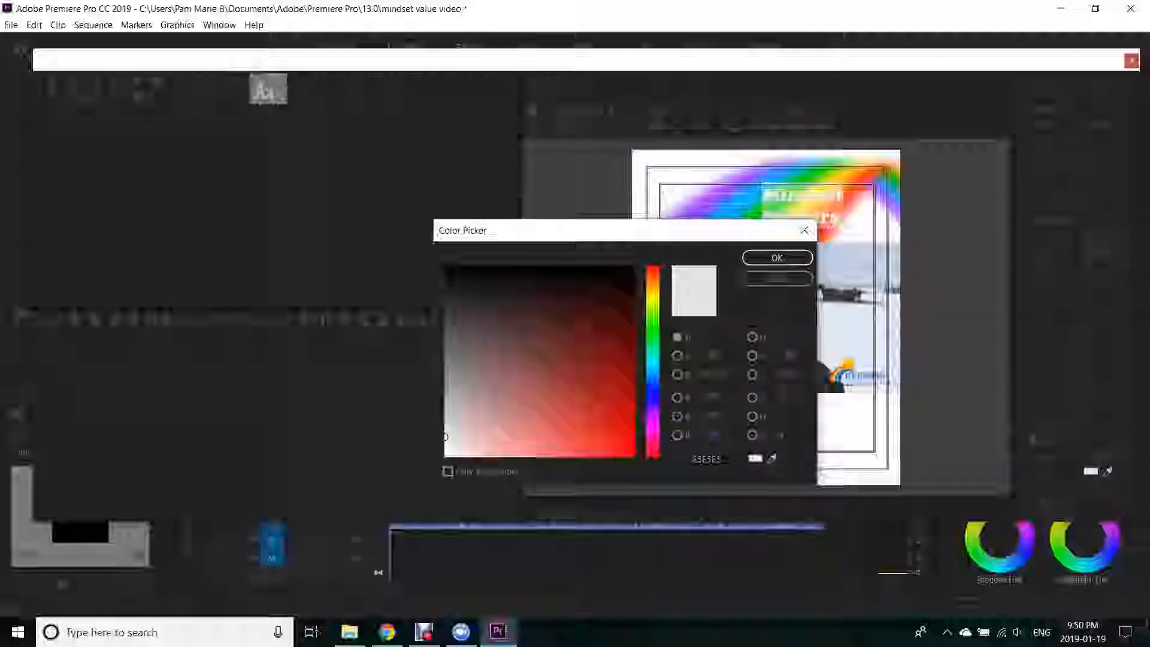
{"action": "left_click", "coordinate": [625, 267]}
{"action": "left_click", "coordinate": [769, 257]}
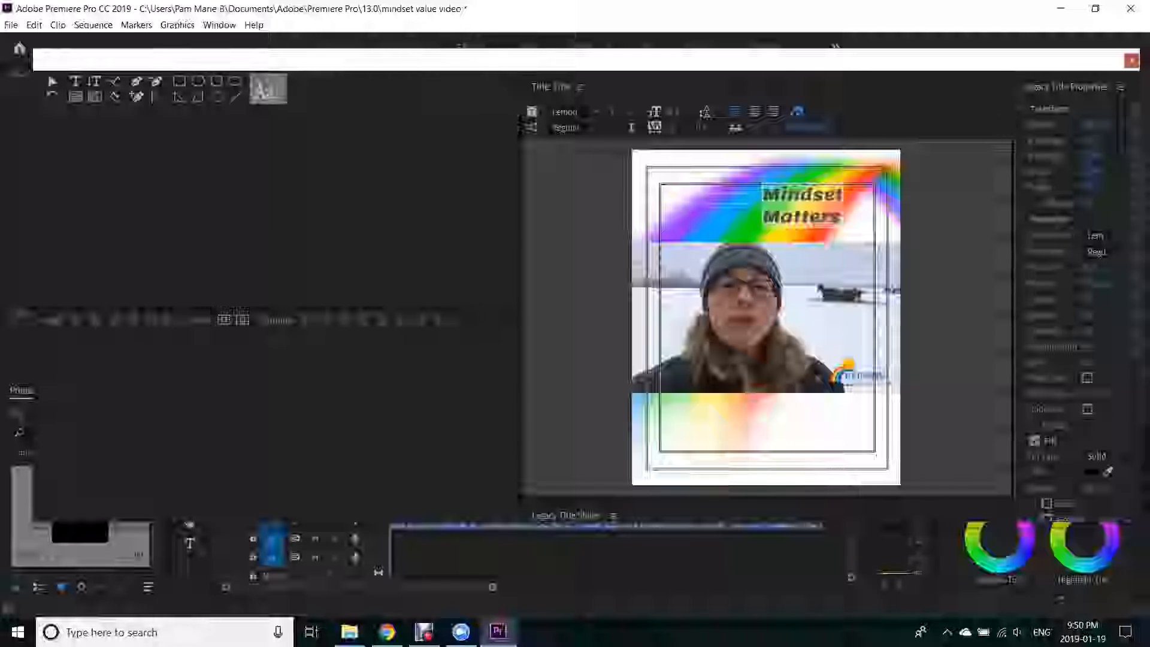
Center-align the two lines of the "Mindset Matters" text and move it sideways to the middle of the frame
{"action": "left_click", "coordinate": [758, 114]}
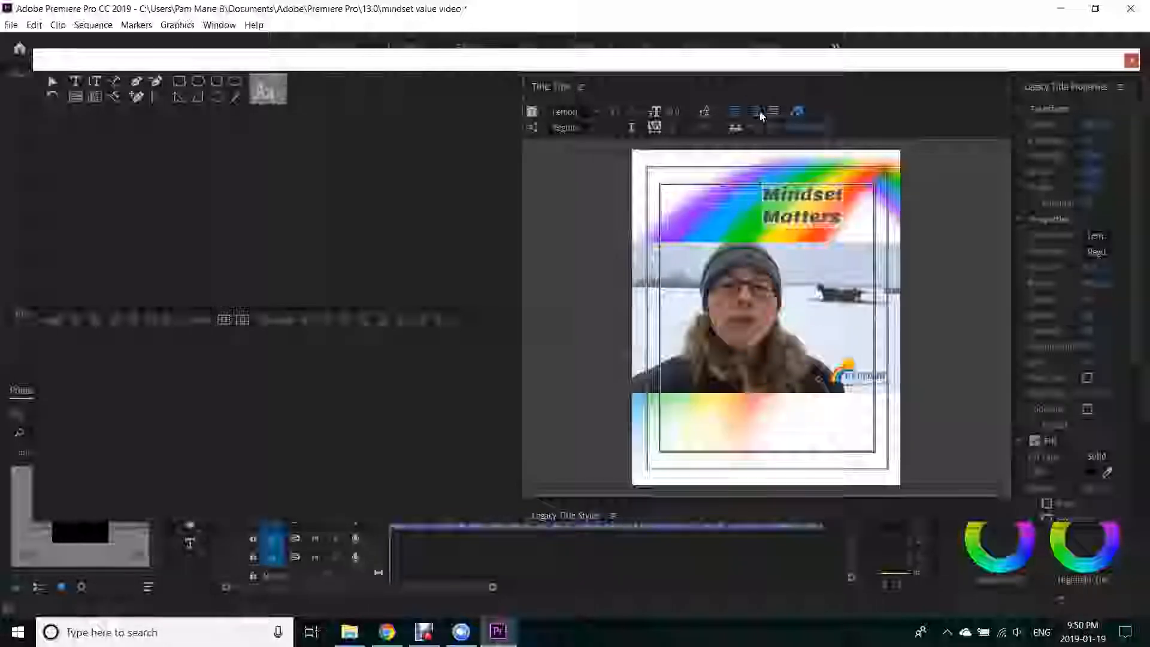
{"action": "left_click", "coordinate": [737, 112]}
{"action": "left_click", "coordinate": [753, 113]}
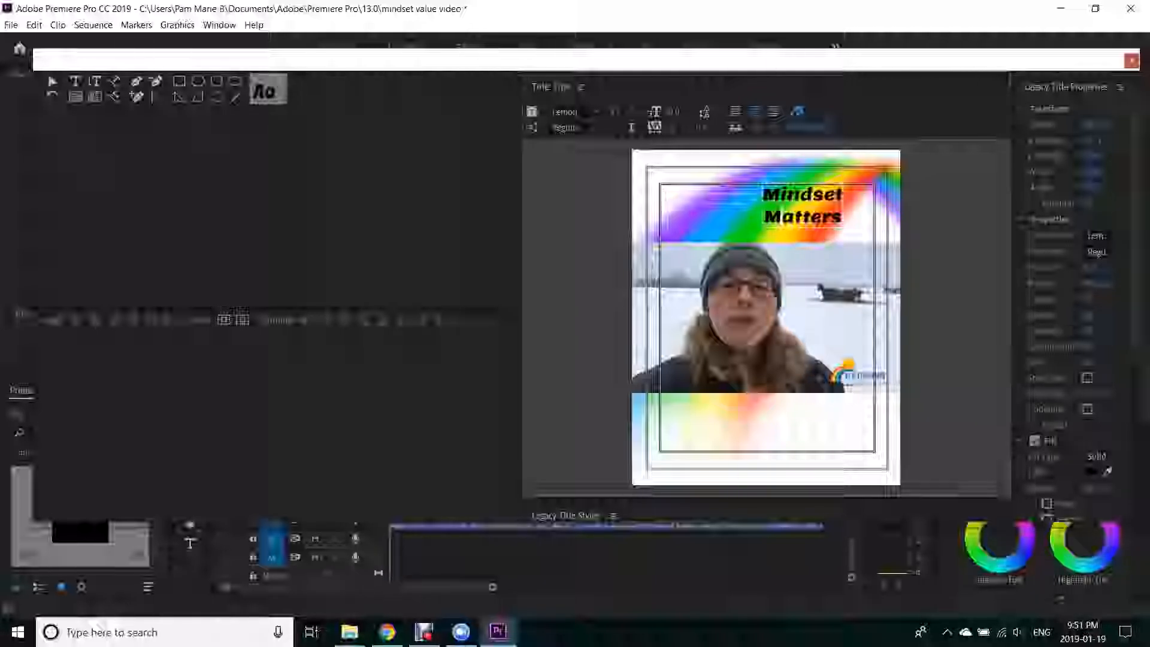
{"action": "left_click", "coordinate": [51, 83]}
{"action": "left_click_drag", "start_coordinate": [828, 207], "coordinate": [793, 207]}
{"action": "left_click", "coordinate": [751, 198]}
{"action": "key", "text": "Delete"}
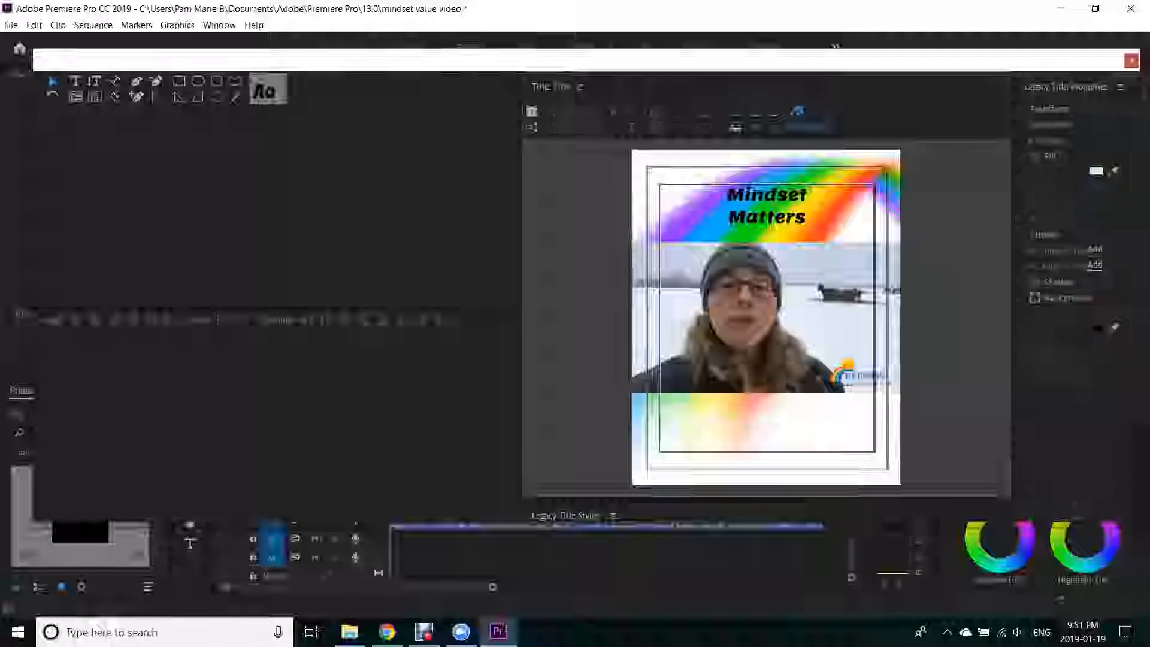
Join the title text into a single line reading "Mindset Matters"
{"action": "left_click", "coordinate": [817, 378]}
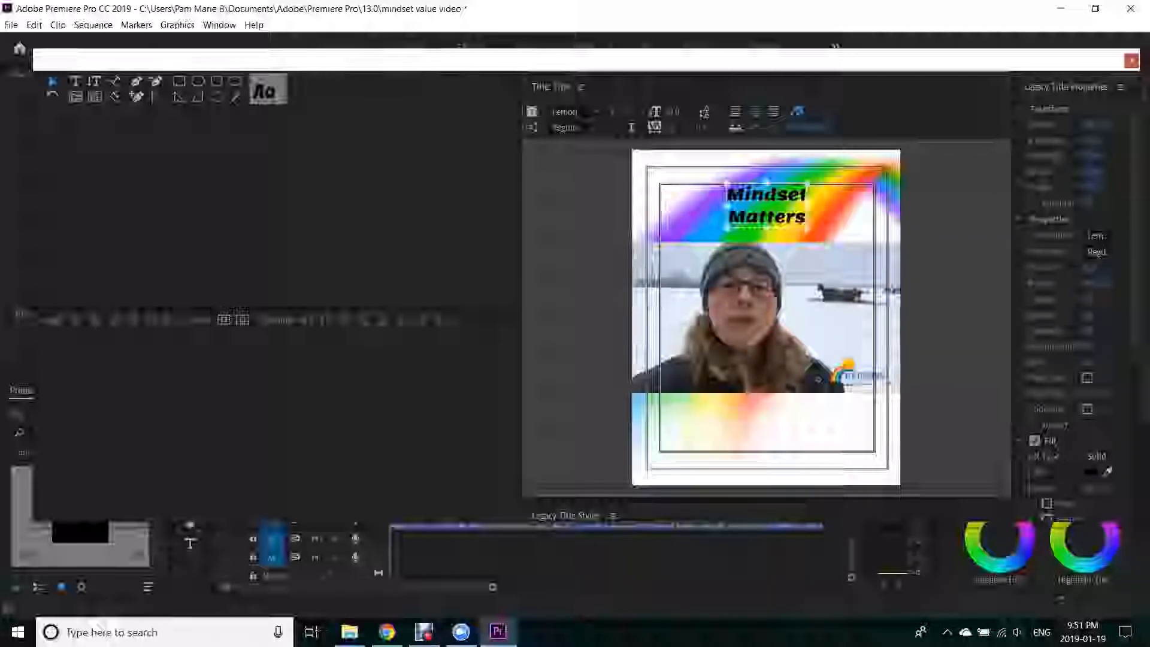
{"action": "left_click", "coordinate": [75, 82]}
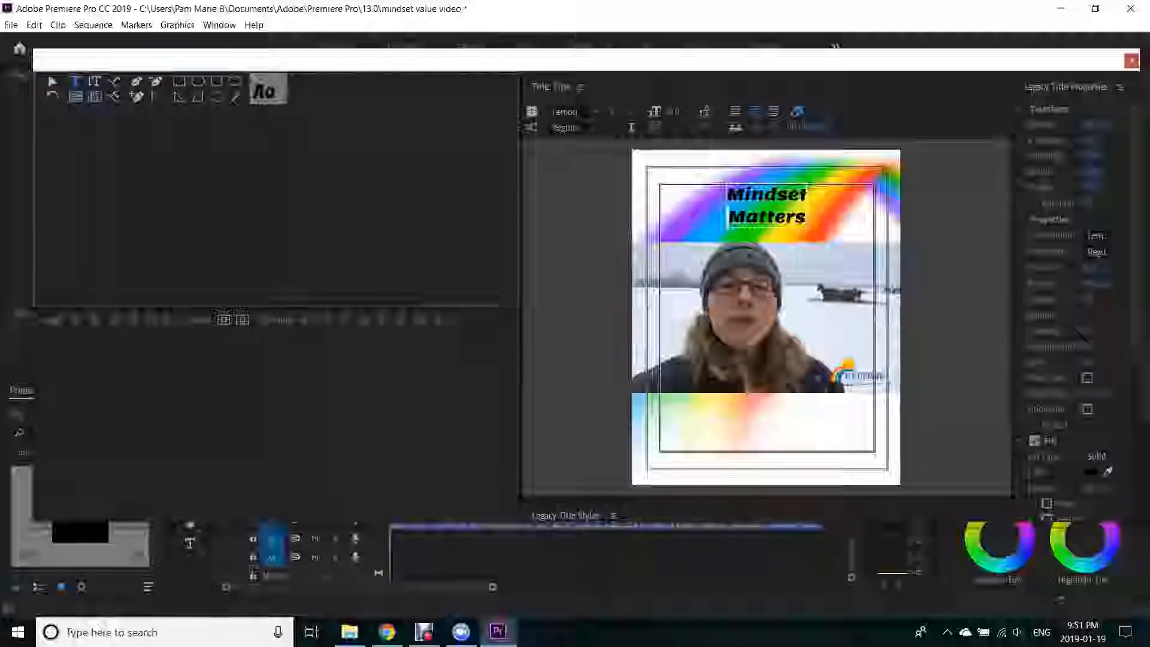
{"action": "key", "text": "BackSpace"}
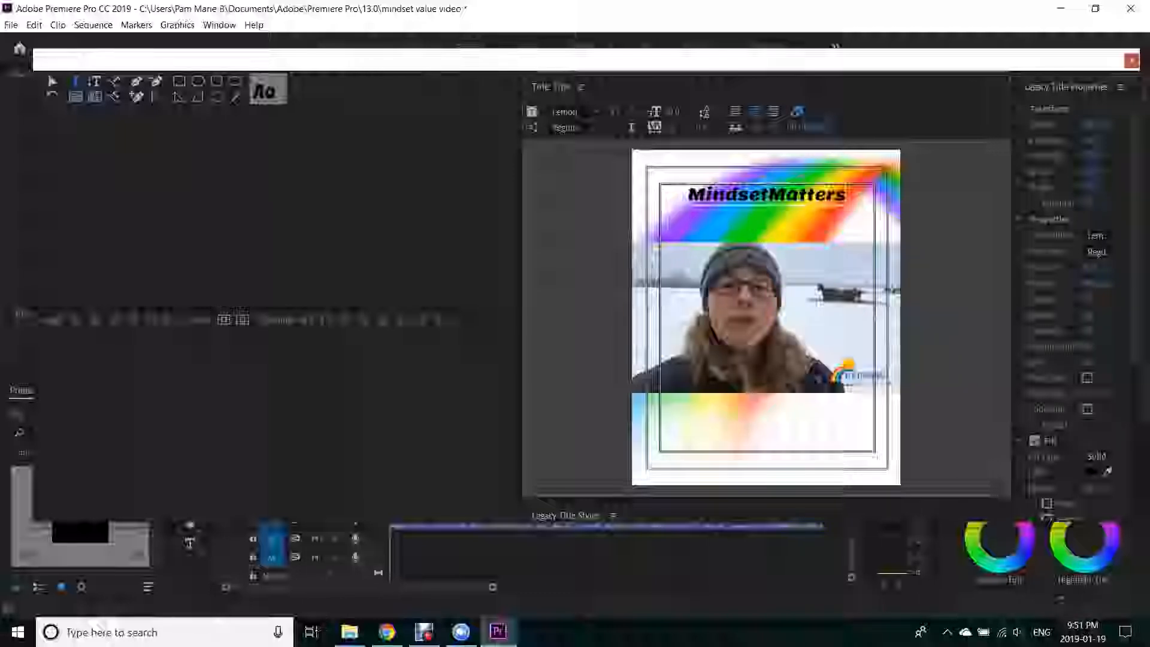
Lower the one-line title within the rainbow area and fine-tune its position to about X 551.3, Y 239.5
{"action": "left_click", "coordinate": [52, 81]}
{"action": "left_click_drag", "start_coordinate": [767, 194], "coordinate": [767, 219]}
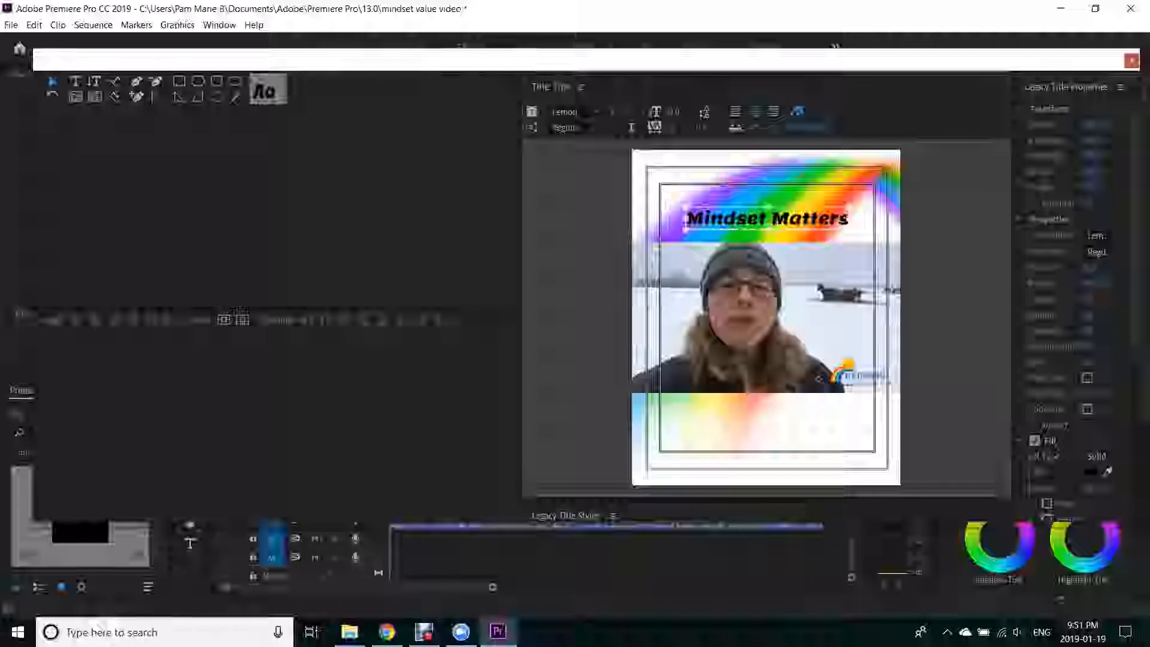
{"action": "key", "text": "shift+Up"}
{"action": "key", "text": "shift+Up"}
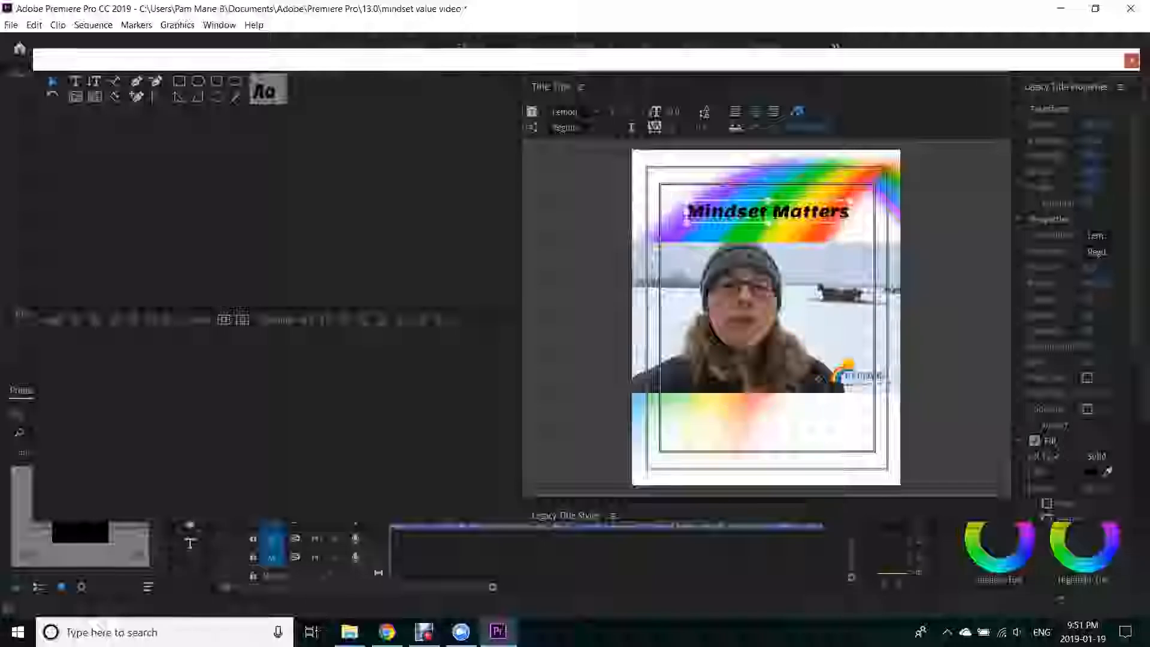
{"action": "key", "text": "Up"}
{"action": "key", "text": "Up"}
{"action": "key", "text": "Up"}
{"action": "key", "text": "Up"}
{"action": "key", "text": "Up"}
{"action": "key", "text": "Up"}
{"action": "key", "text": "Up"}
{"action": "key", "text": "Up"}
{"action": "key", "text": "Up"}
{"action": "key", "text": "Right"}
{"action": "key", "text": "Right"}
{"action": "key", "text": "Right"}
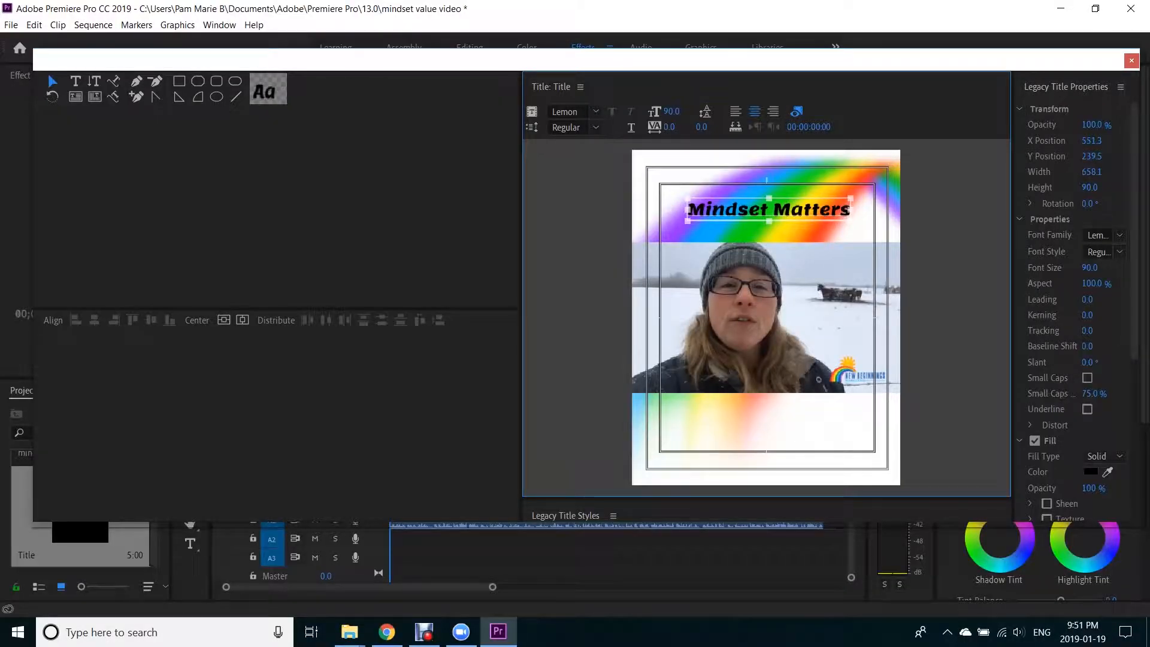
{"action": "key", "text": "Escape"}
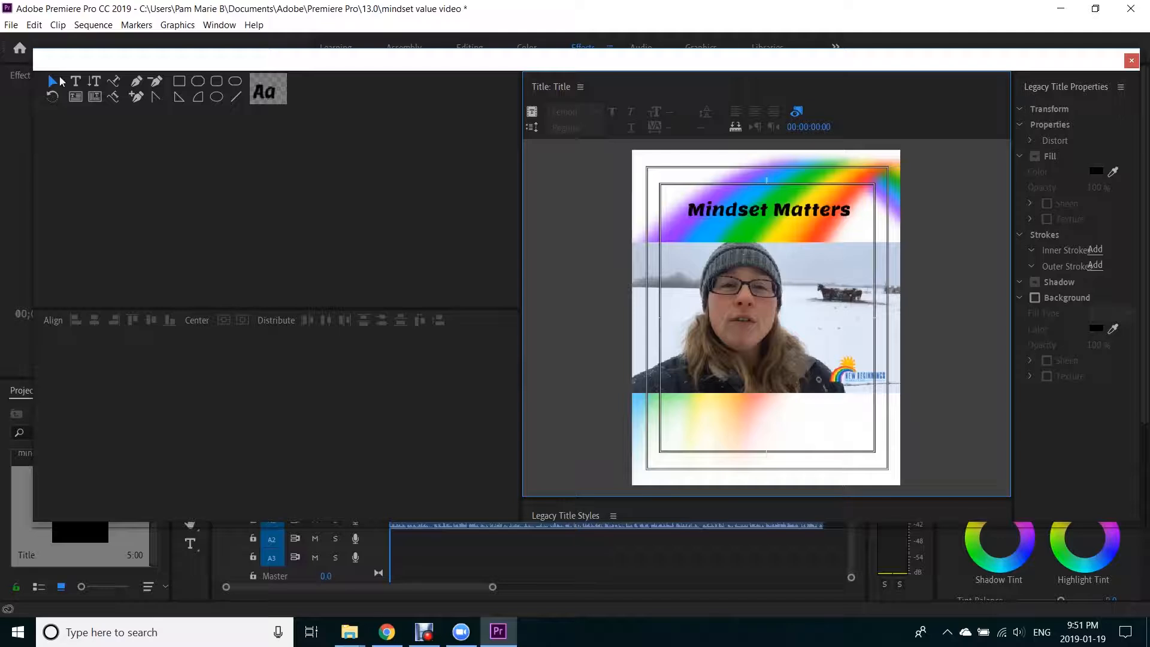
Draw a rectangle about 749 by 137 over the title, turn off its fill, and position it around the text
{"action": "left_click", "coordinate": [177, 81]}
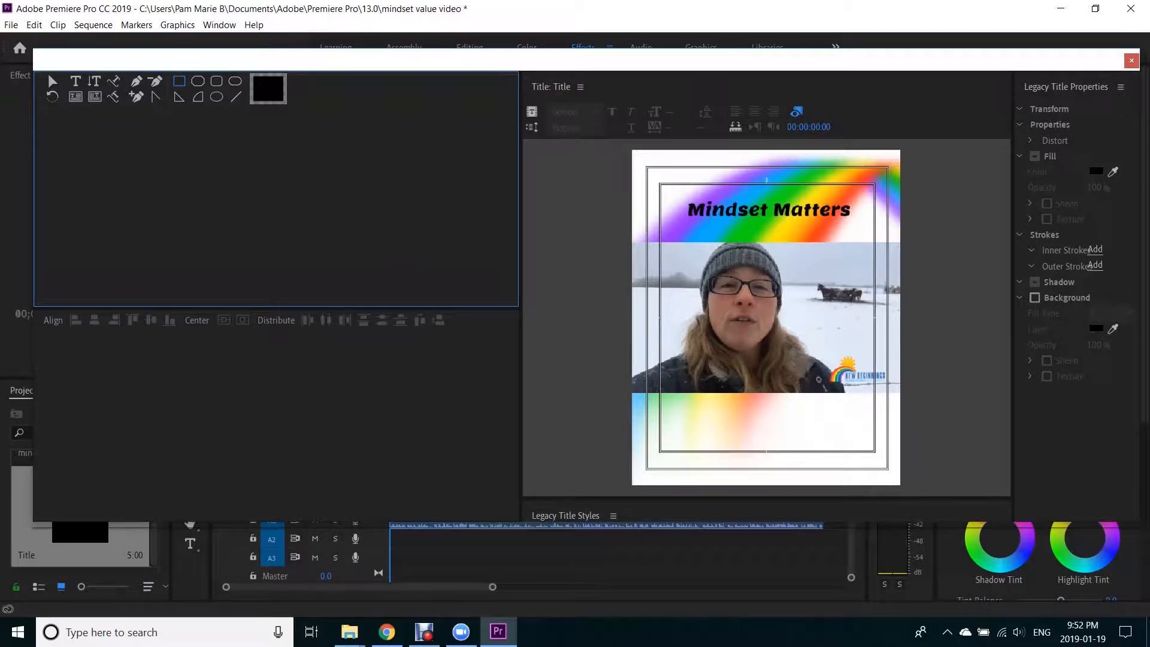
{"action": "mouse_move", "coordinate": [672, 195]}
{"action": "left_mouse_down"}
{"action": "mouse_move", "coordinate": [787, 226]}
{"action": "mouse_move", "coordinate": [866, 229]}
{"action": "left_mouse_up"}
{"action": "left_click_drag", "start_coordinate": [1091, 171], "coordinate": [1071, 171]}
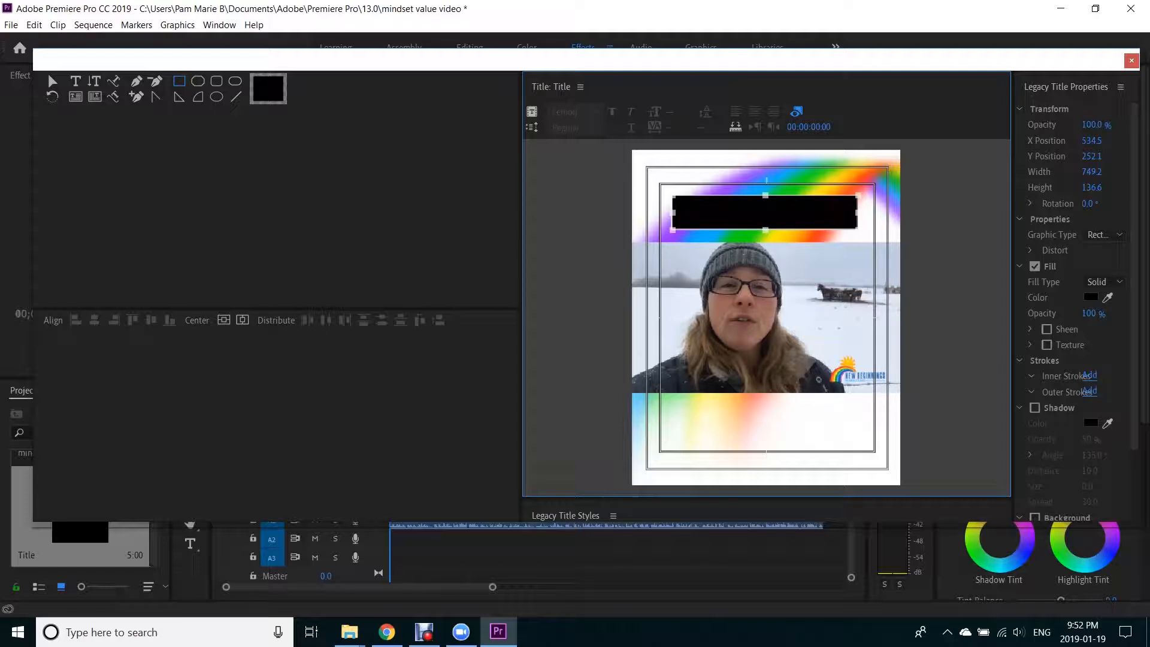
{"action": "left_click", "coordinate": [1035, 266]}
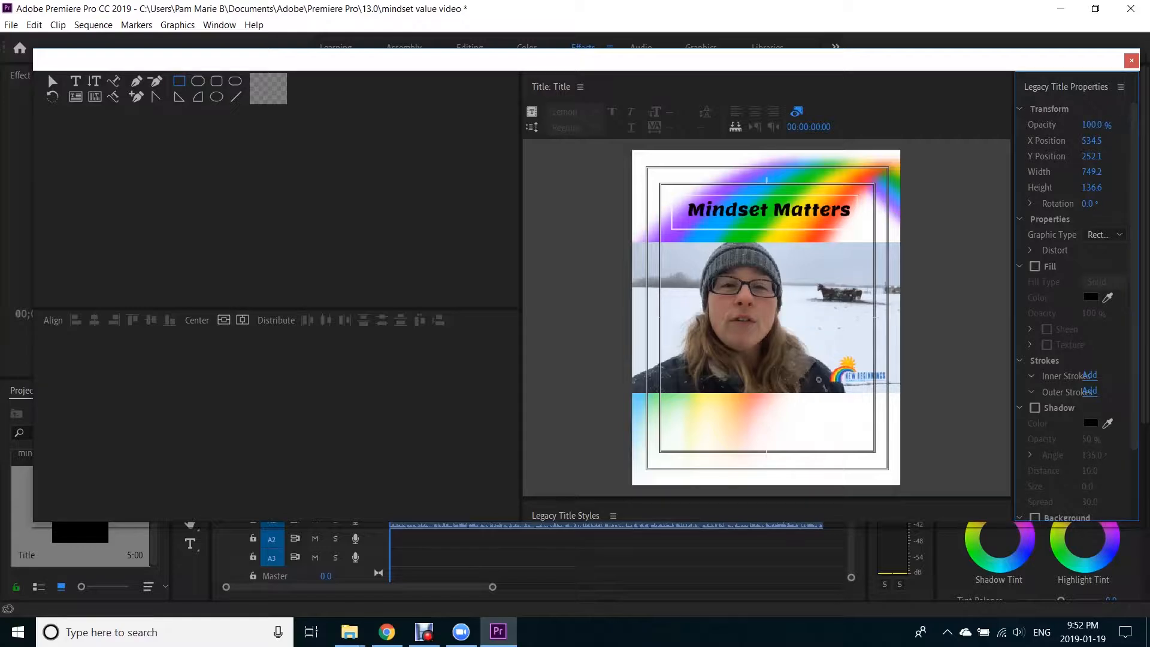
{"action": "left_click_drag", "start_coordinate": [766, 211], "coordinate": [773, 209]}
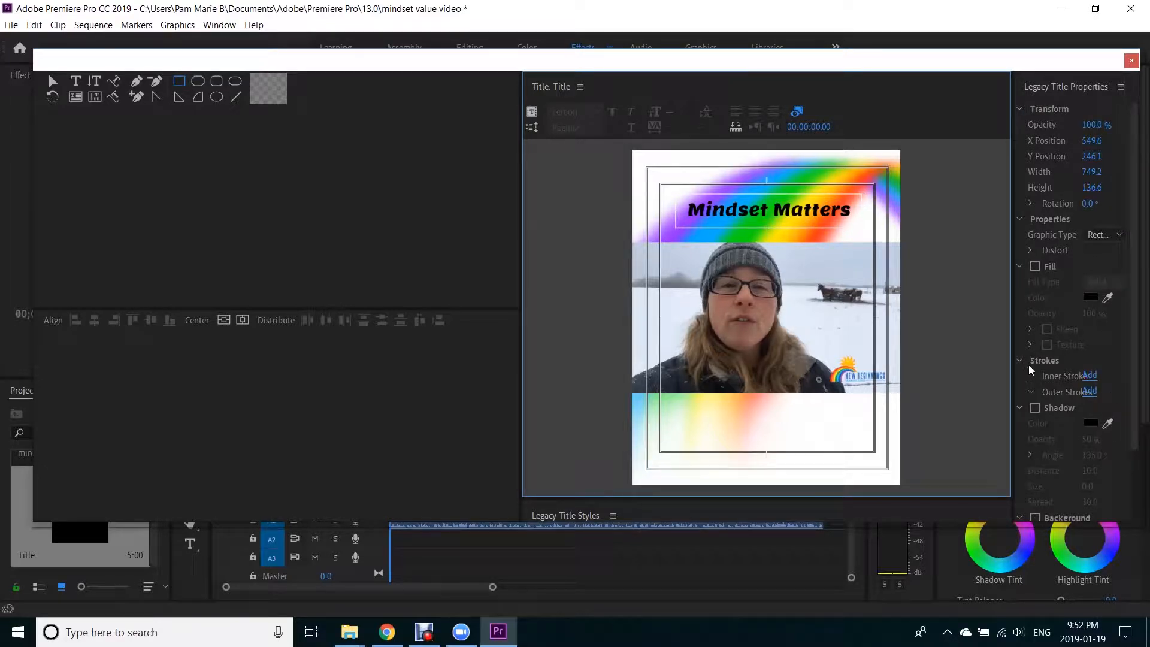
Add a black outer stroke of size 20 to the rectangle and nudge the frame slightly left to X 546.5
{"action": "left_click", "coordinate": [1032, 394]}
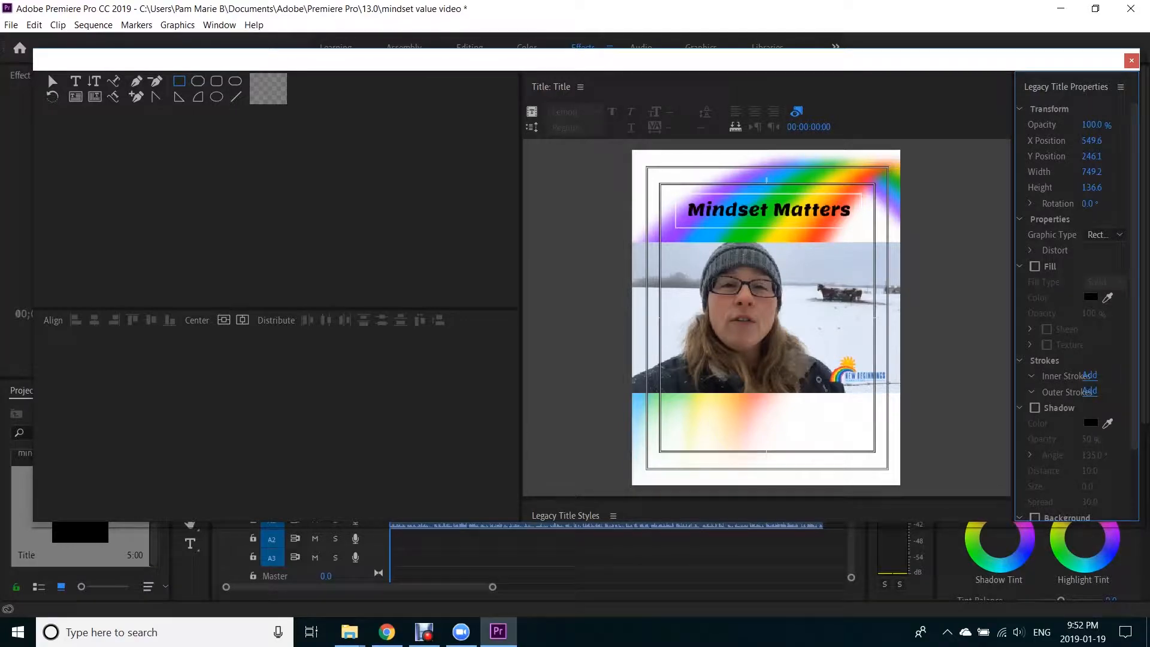
{"action": "left_click", "coordinate": [1089, 391]}
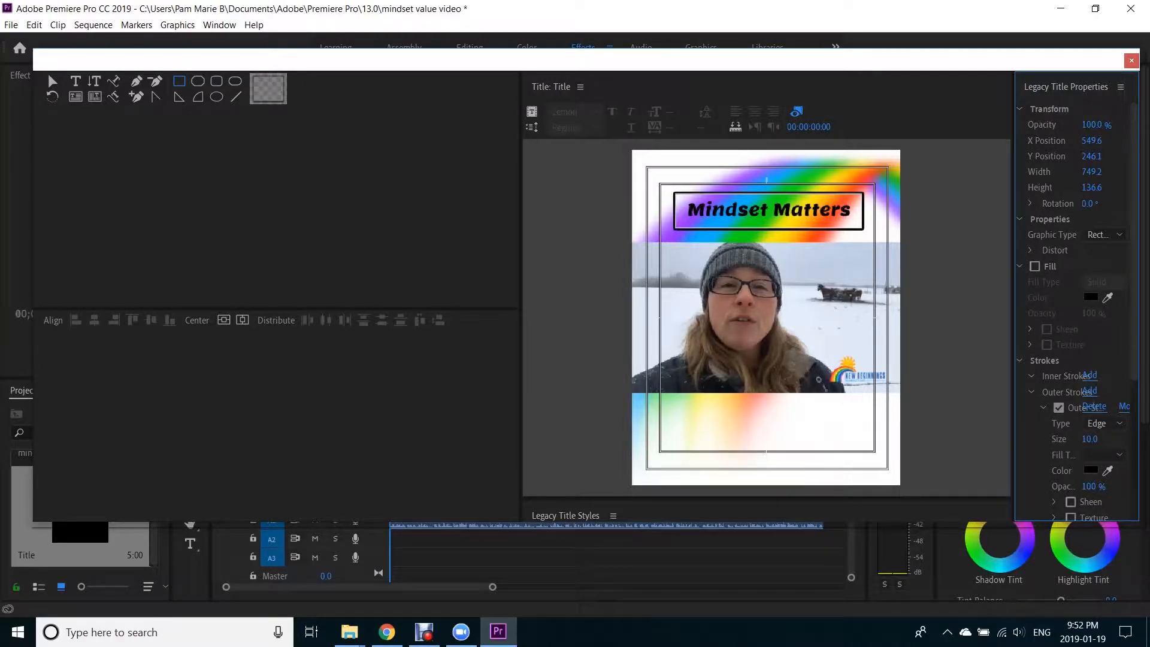
{"action": "left_click", "coordinate": [1088, 438]}
{"action": "key", "text": "Return"}
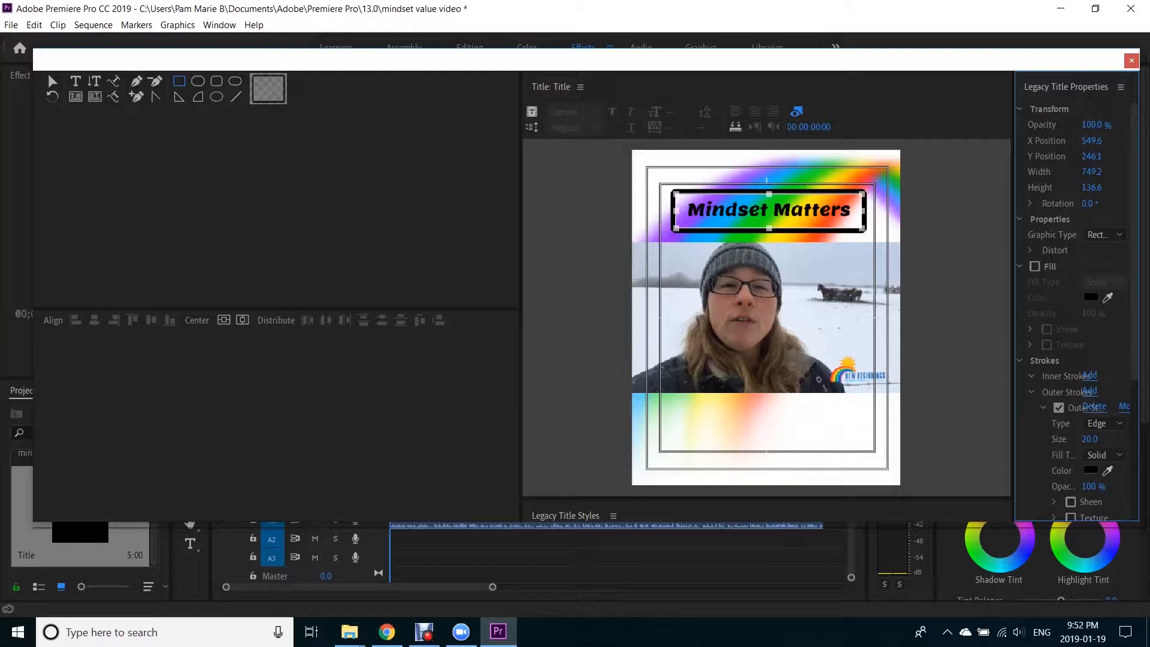
{"action": "key", "text": "Left"}
{"action": "key", "text": "Left"}
{"action": "key", "text": "Left"}
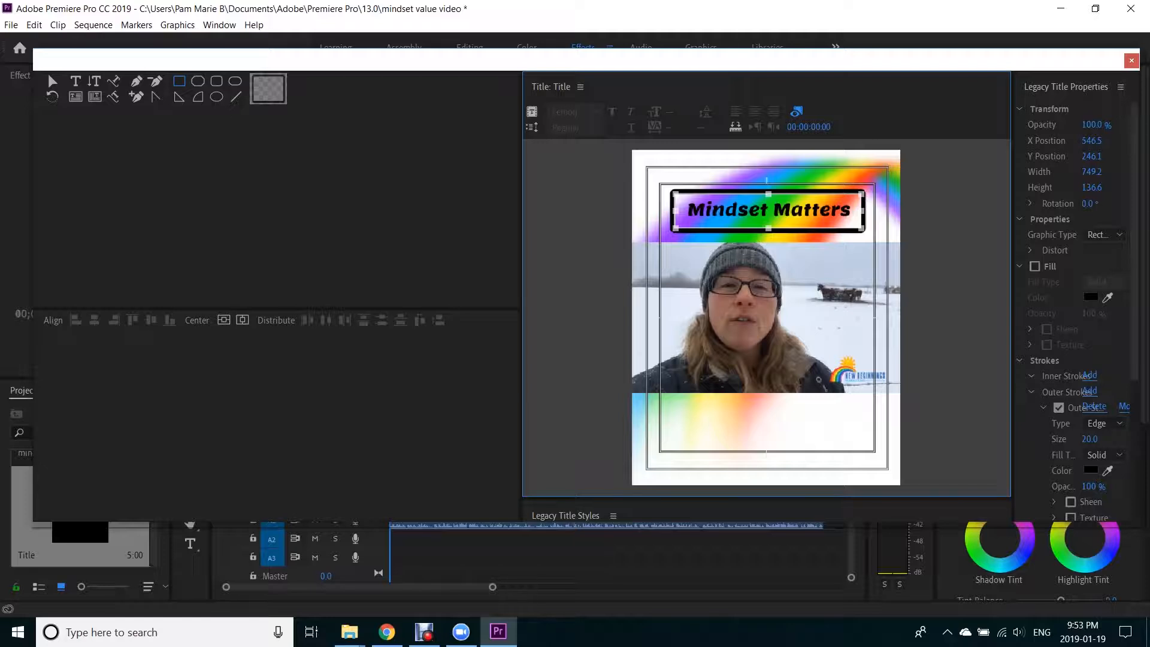
Move the rectangle aside and nudge the "Mindset Matters" text left to X 542.3
{"action": "left_click_drag", "start_coordinate": [748, 210], "coordinate": [575, 231]}
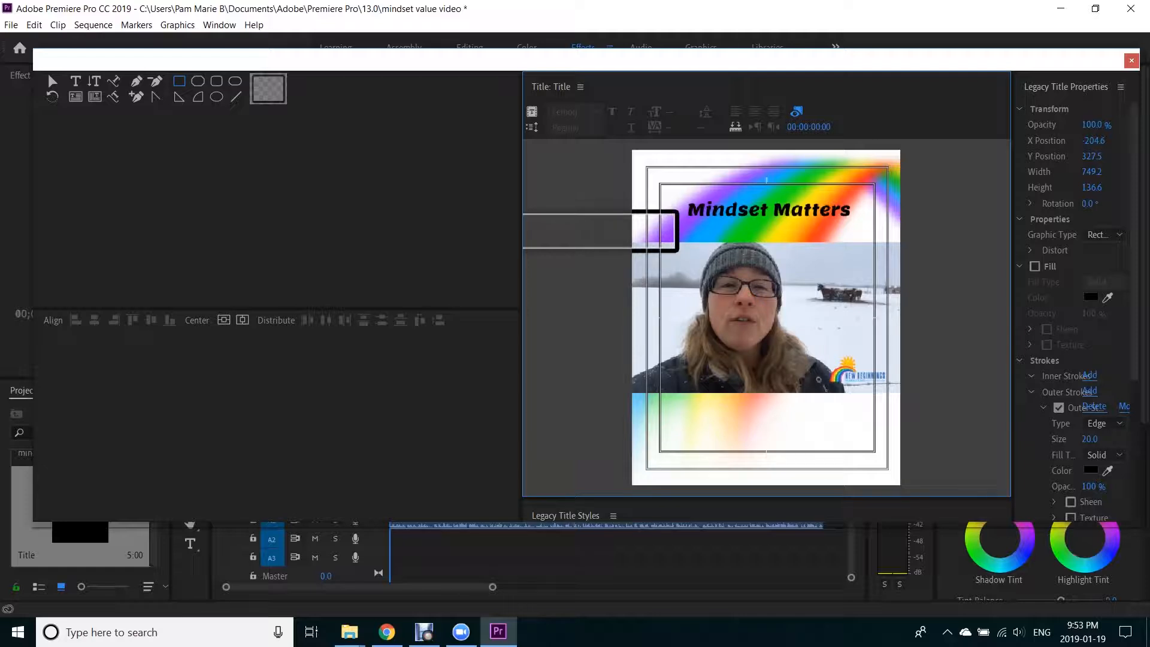
{"action": "left_click", "coordinate": [52, 81]}
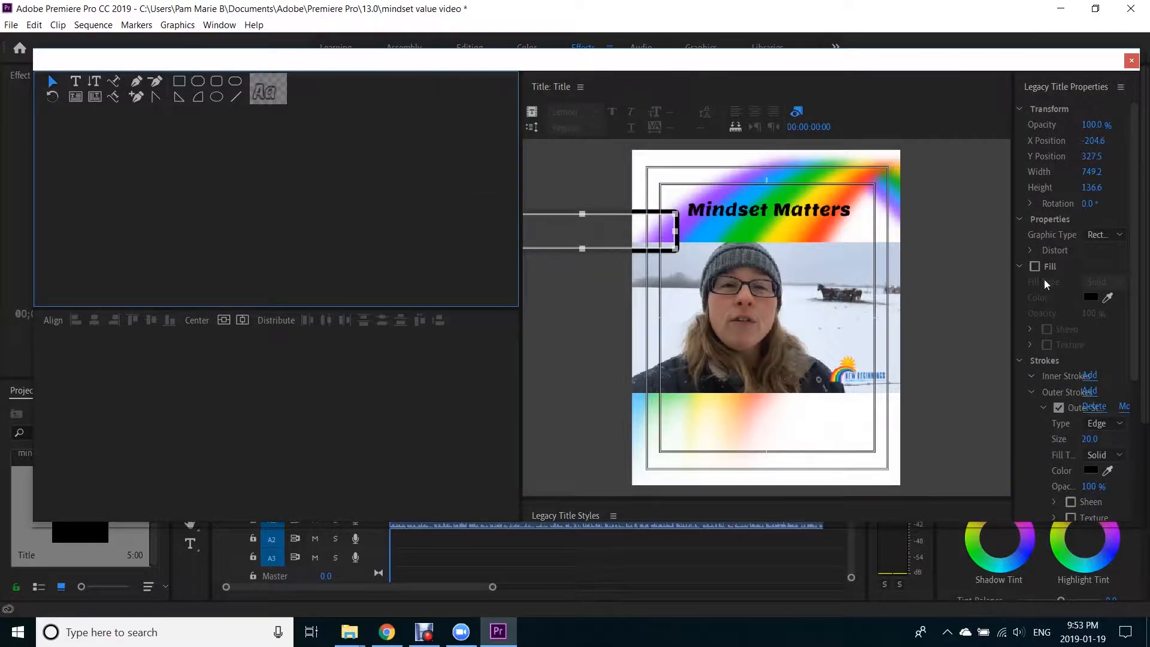
{"action": "left_click", "coordinate": [769, 209]}
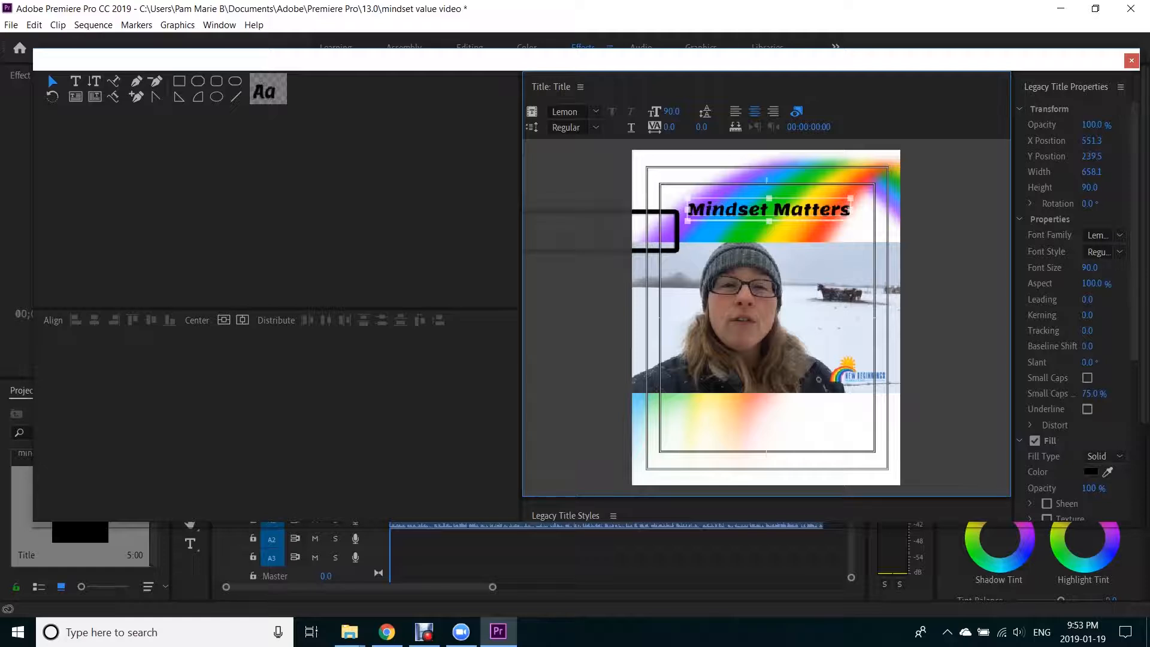
{"action": "key", "text": "Left"}
{"action": "key", "text": "Left"}
{"action": "key", "text": "Left"}
{"action": "key", "text": "Left"}
{"action": "key", "text": "Left"}
{"action": "key", "text": "Left"}
{"action": "key", "text": "Left"}
{"action": "key", "text": "Left"}
{"action": "key", "text": "Left"}
{"action": "key", "text": "Left"}
{"action": "key", "text": "Right"}
{"action": "key", "text": "Right"}
{"action": "key", "text": "Right"}
{"action": "key", "text": "Right"}
{"action": "key", "text": "Right"}
{"action": "key", "text": "Right"}
{"action": "key", "text": "Right"}
{"action": "key", "text": "Right"}
{"action": "key", "text": "Left"}
{"action": "key", "text": "Left"}
{"action": "key", "text": "Left"}
{"action": "key", "text": "Left"}
{"action": "key", "text": "Left"}
{"action": "key", "text": "Left"}
{"action": "key", "text": "Left"}
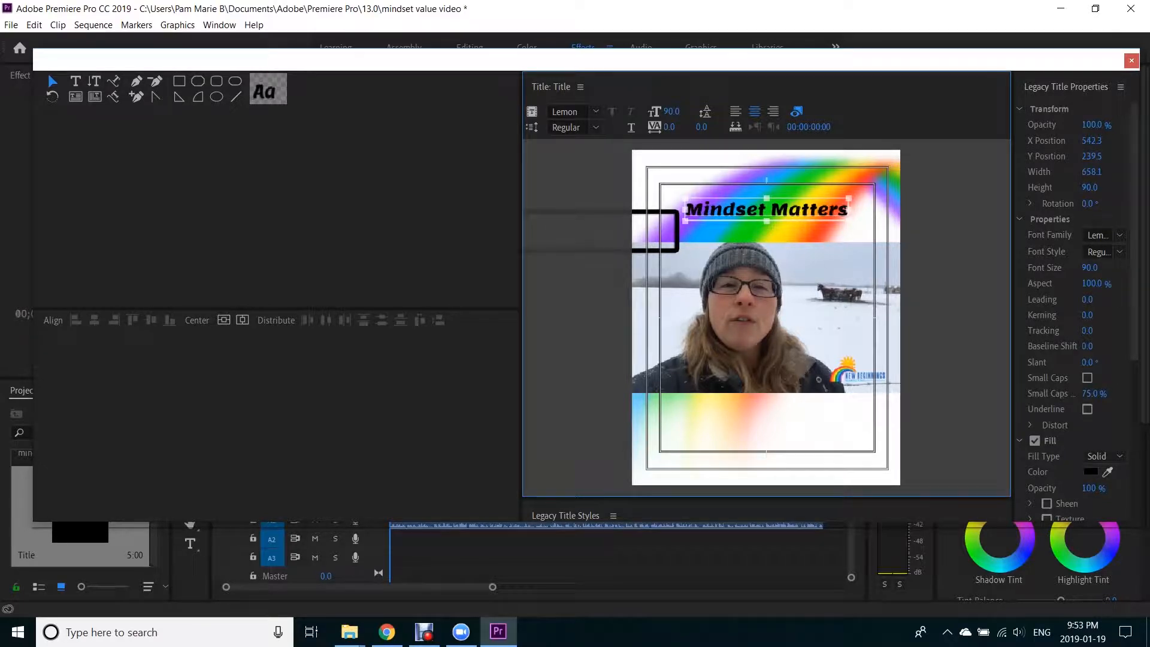
Move the outlined rectangle back around the "Mindset Matters" text, placing it at X 543.5, Y 240.1
{"action": "left_click_drag", "start_coordinate": [659, 232], "coordinate": [845, 210]}
{"action": "key", "text": "Left"}
{"action": "key", "text": "Left"}
{"action": "key", "text": "Left"}
{"action": "key", "text": "Left"}
{"action": "key", "text": "Left"}
{"action": "key", "text": "Left"}
{"action": "key", "text": "Left"}
{"action": "key", "text": "Left"}
{"action": "key", "text": "Left"}
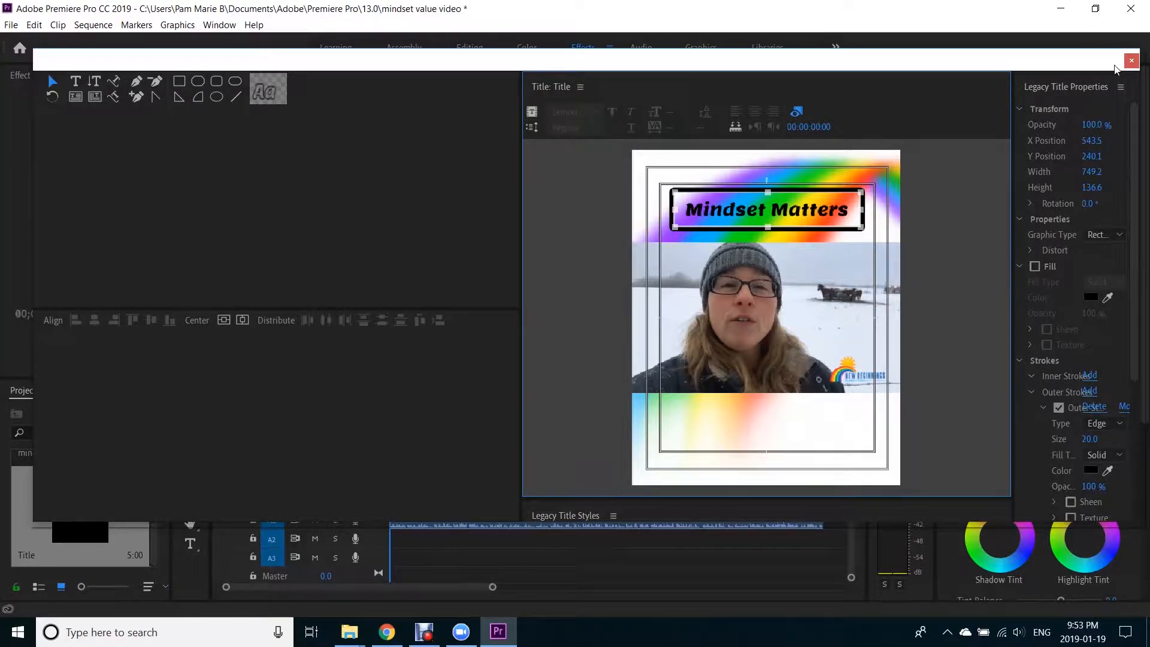
Close the title editor and place the Title on track V2 at the start of the sequence
{"action": "left_click", "coordinate": [1131, 60]}
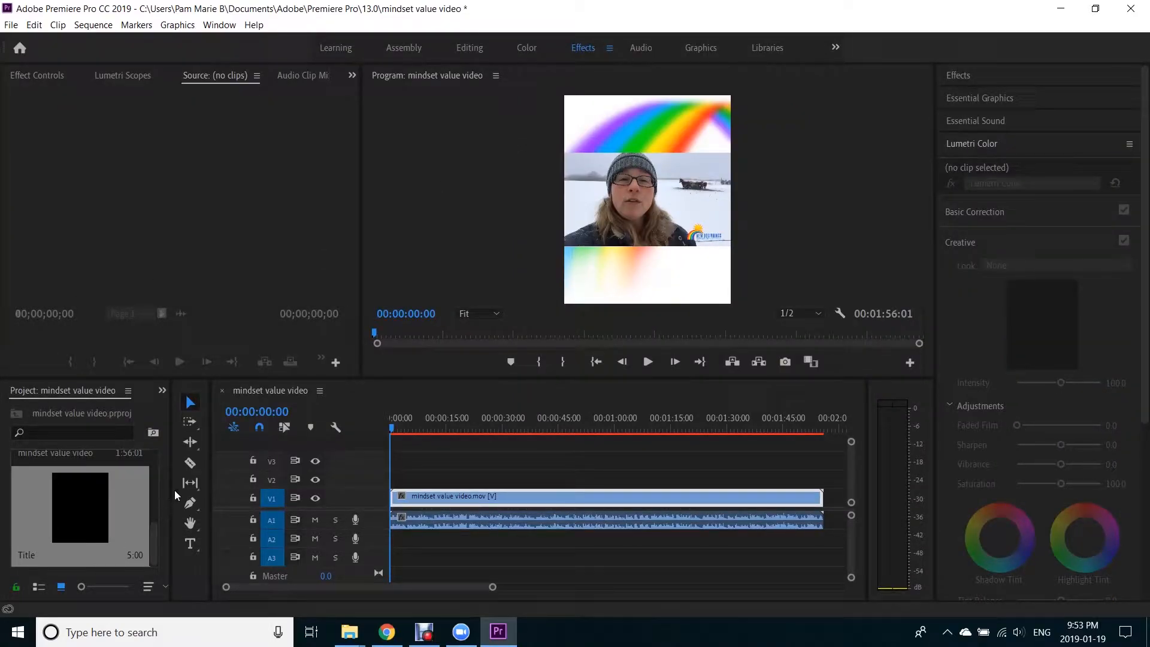
{"action": "left_click_drag", "start_coordinate": [173, 504], "coordinate": [203, 505]}
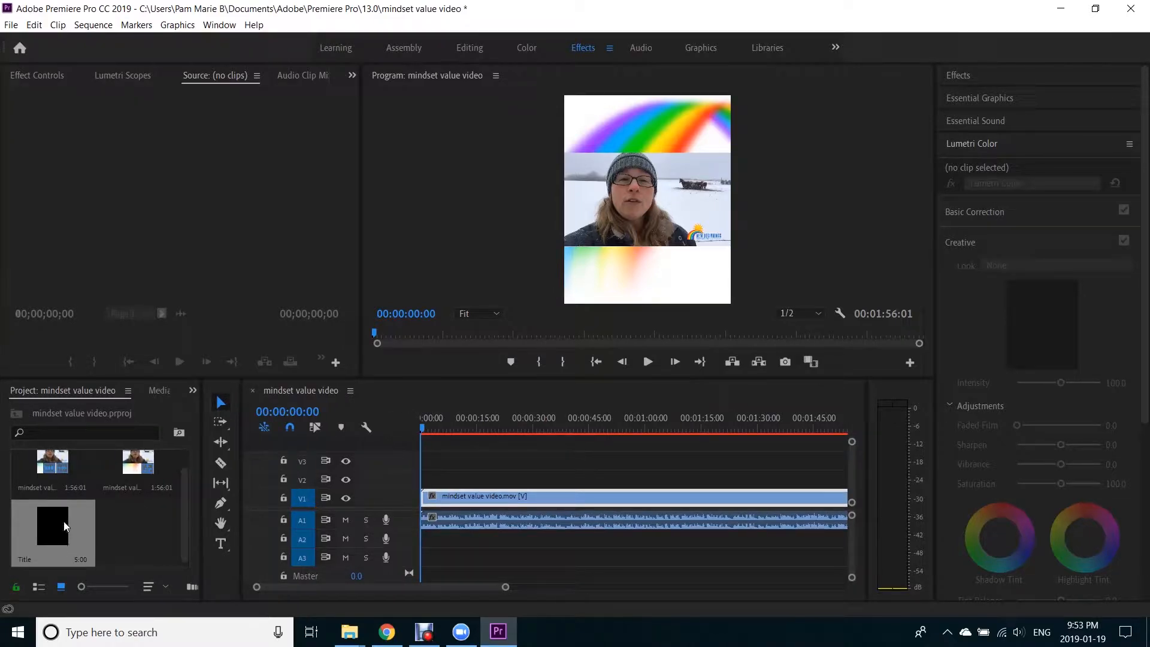
{"action": "left_click_drag", "start_coordinate": [51, 527], "coordinate": [429, 479]}
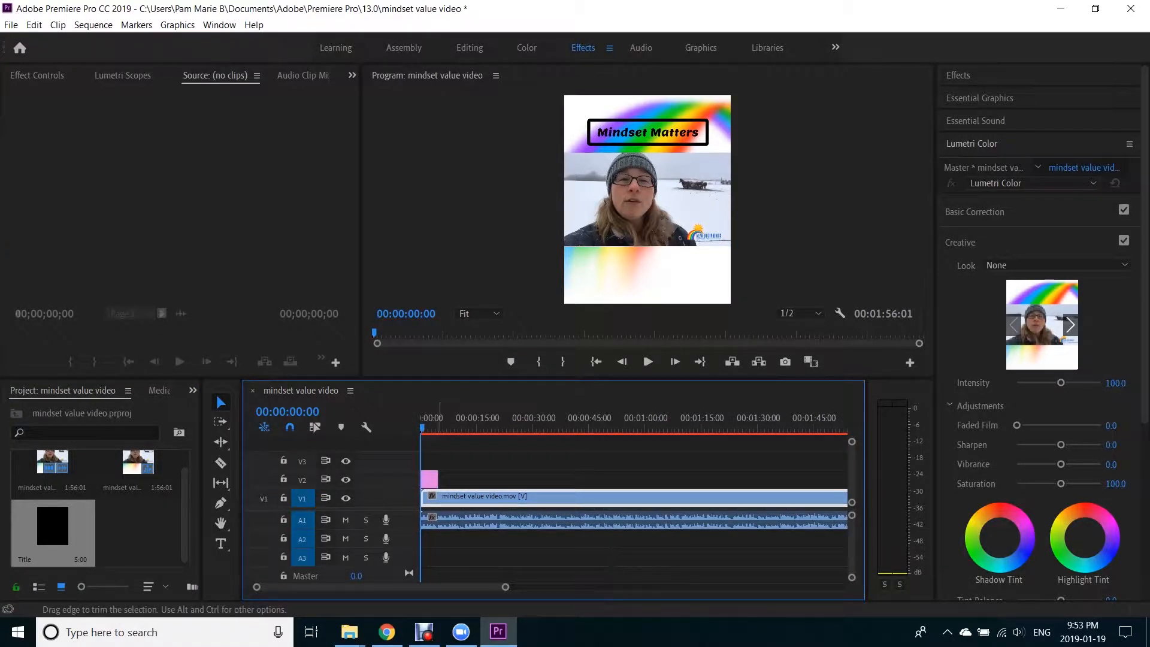
Extend the Title clip on V2 to match the full length of the mindset value video clip
{"action": "left_click_drag", "start_coordinate": [505, 587], "coordinate": [563, 587]}
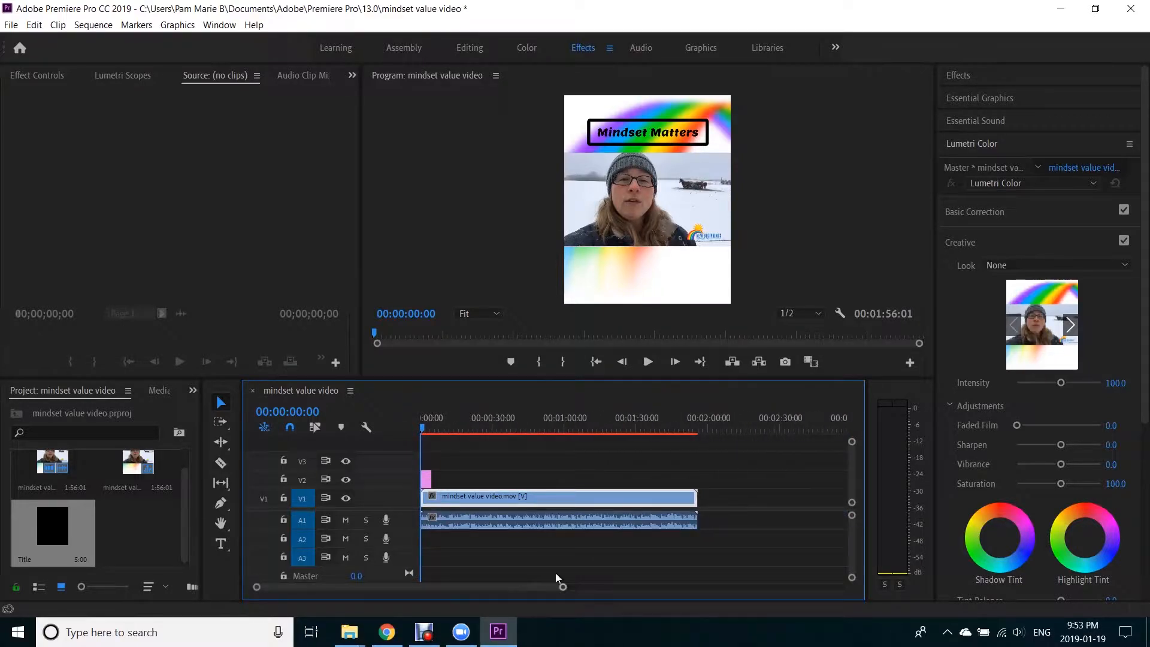
{"action": "left_click", "coordinate": [426, 479]}
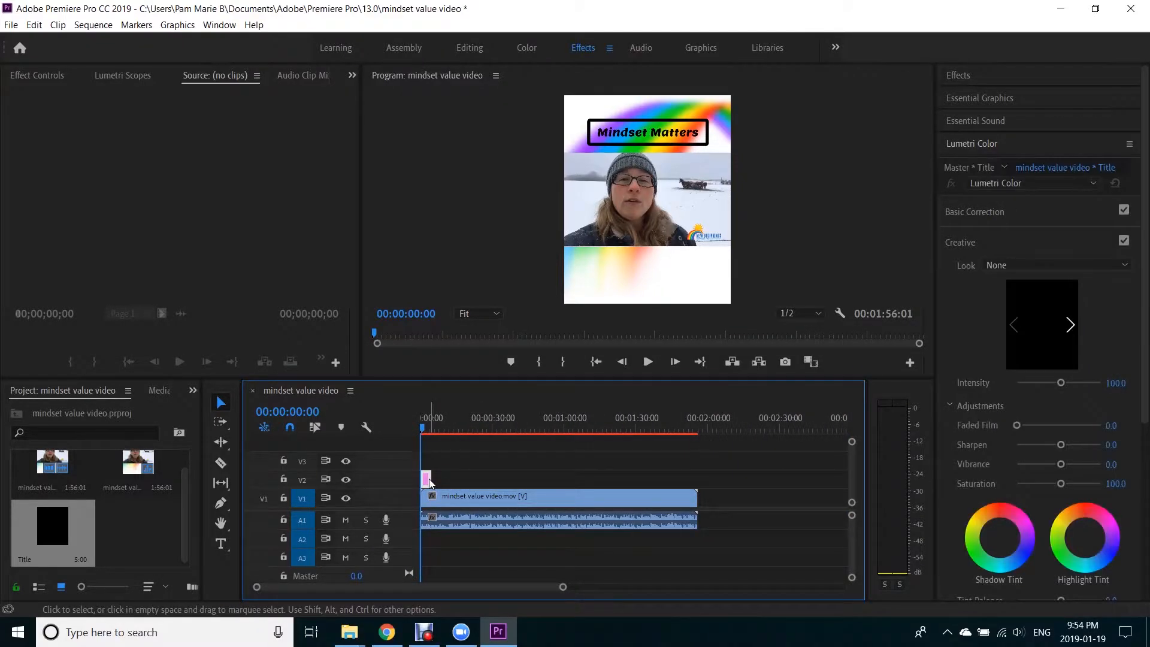
{"action": "left_click_drag", "start_coordinate": [430, 481], "coordinate": [697, 479]}
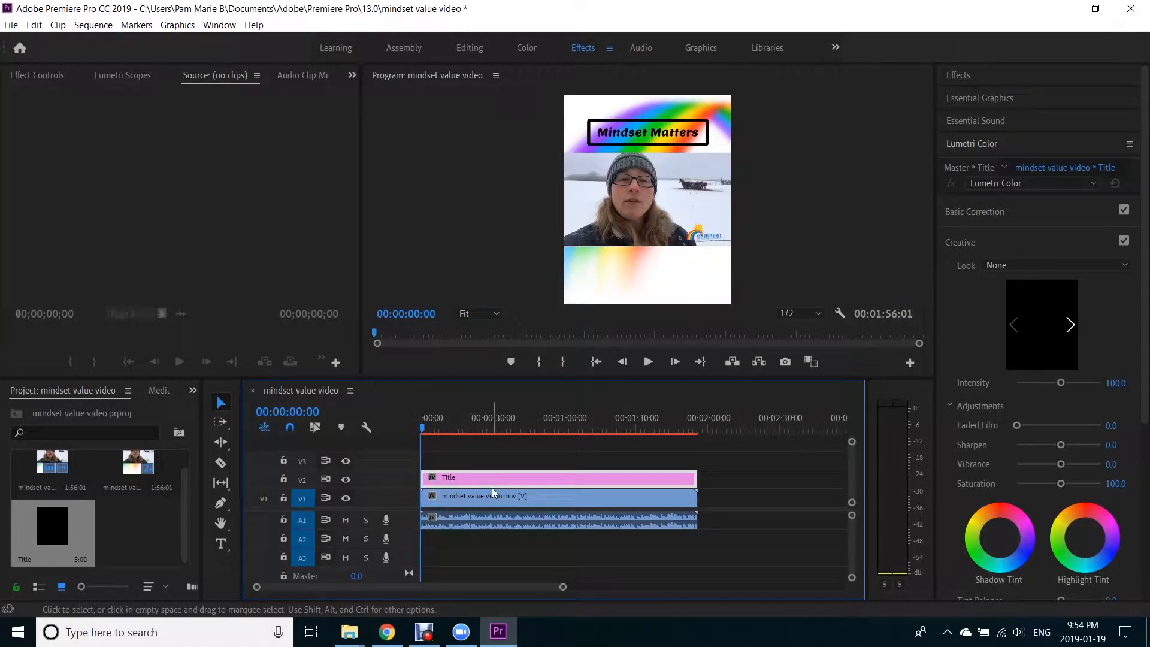
Shorten the Title clip on V2 so it ends shortly after the one-minute mark
{"action": "left_click_drag", "start_coordinate": [696, 479], "coordinate": [586, 479]}
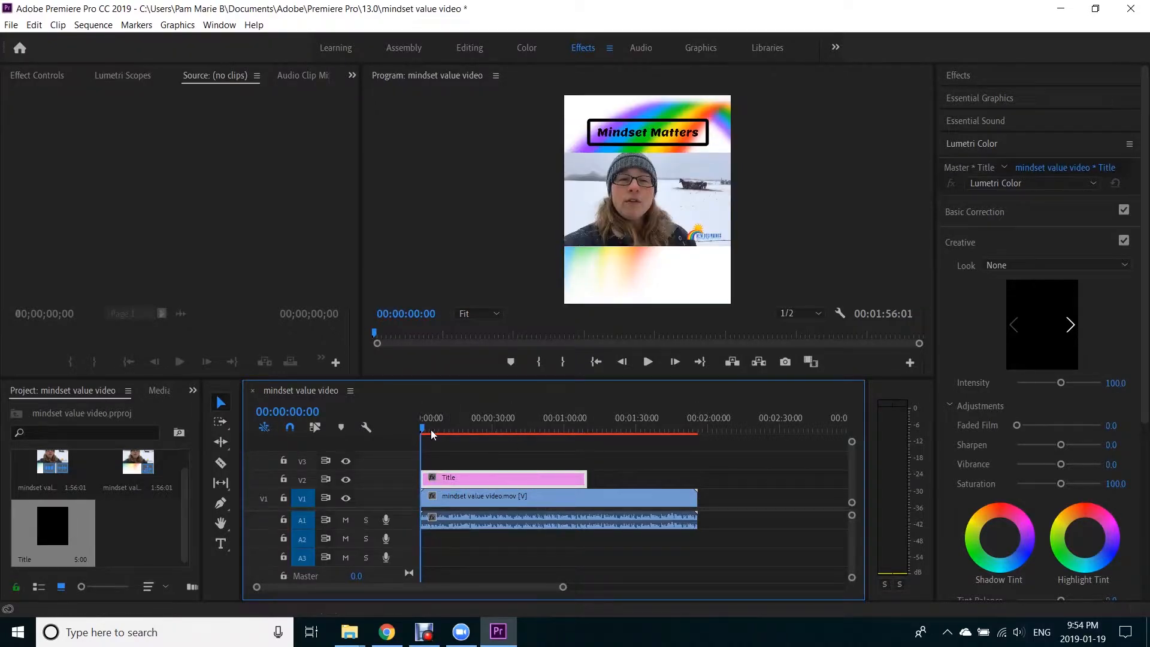
{"action": "left_click_drag", "start_coordinate": [420, 428], "coordinate": [399, 440]}
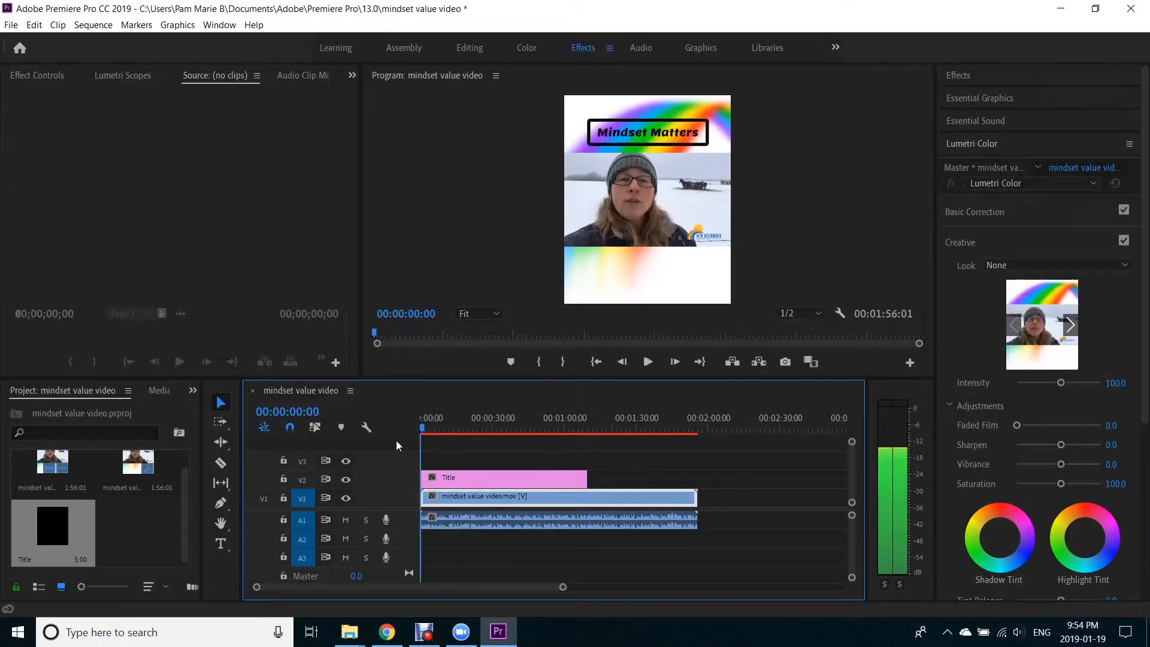
{"action": "left_click", "coordinate": [578, 482]}
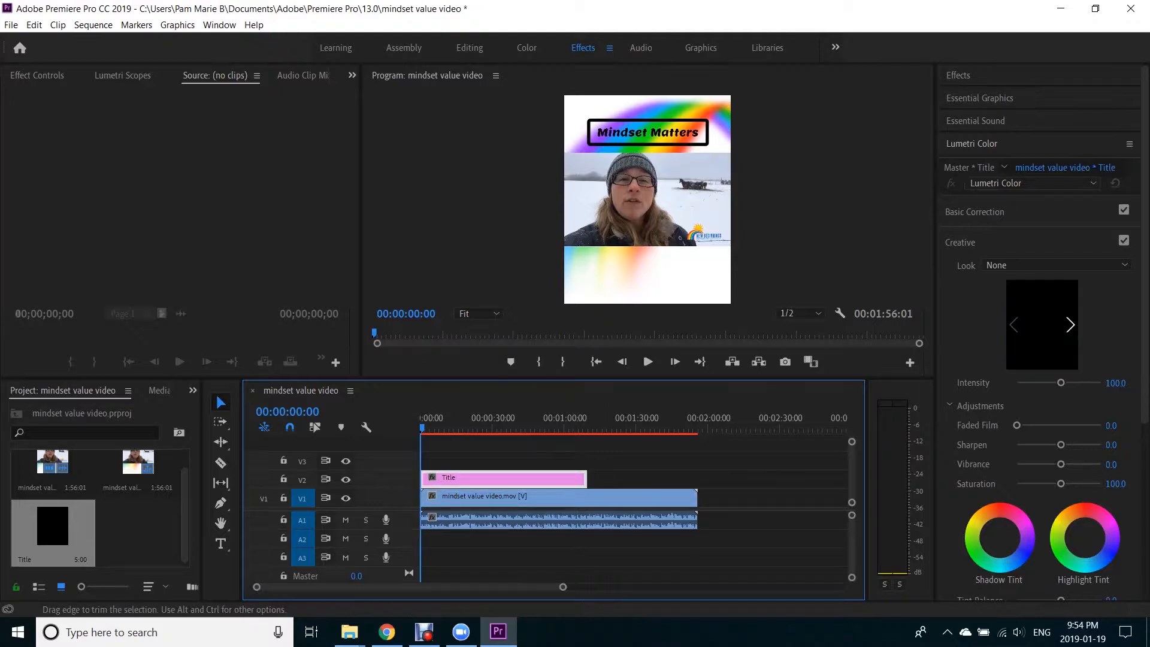
Extend the Title clip on V2 to the end of the mindset value video clip
{"action": "left_click_drag", "start_coordinate": [587, 479], "coordinate": [697, 479]}
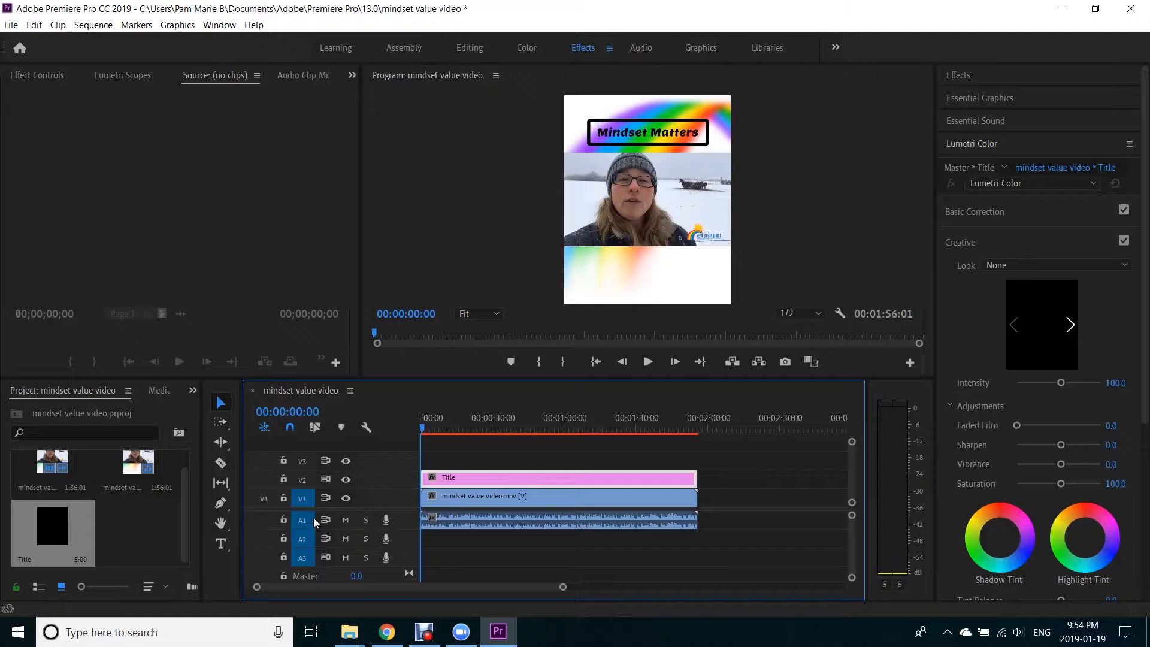
Import the mindset value video SRT caption file from the Videos folder and place it on track V3 at the start of the sequence
{"action": "left_click", "coordinate": [10, 25]}
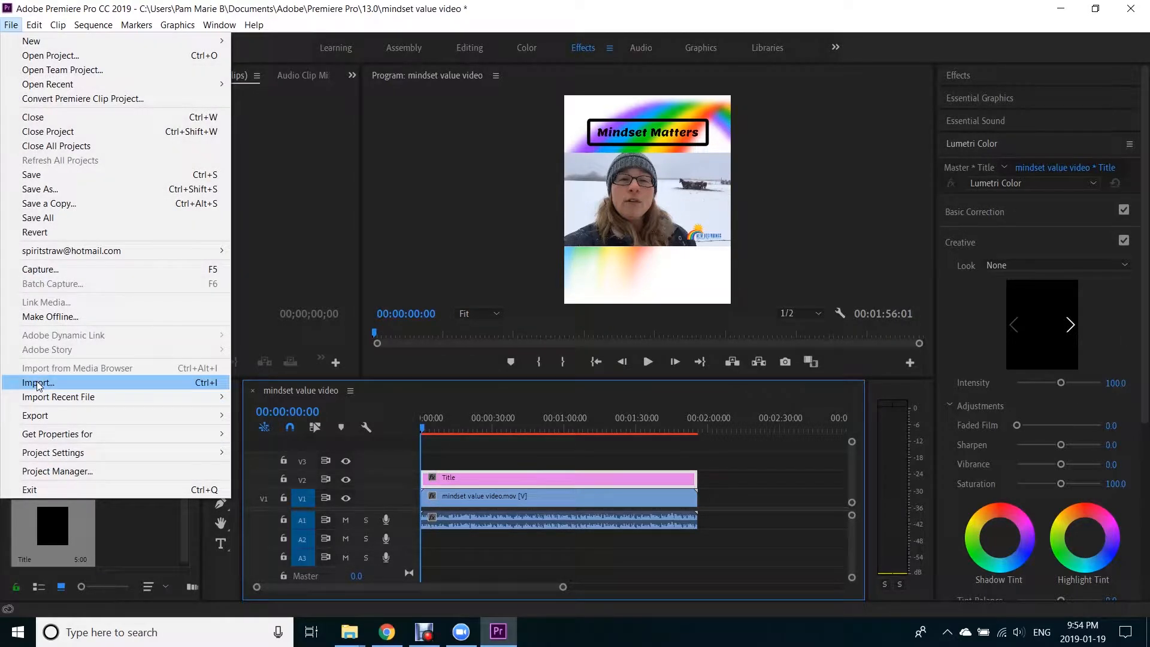
{"action": "left_click", "coordinate": [39, 383]}
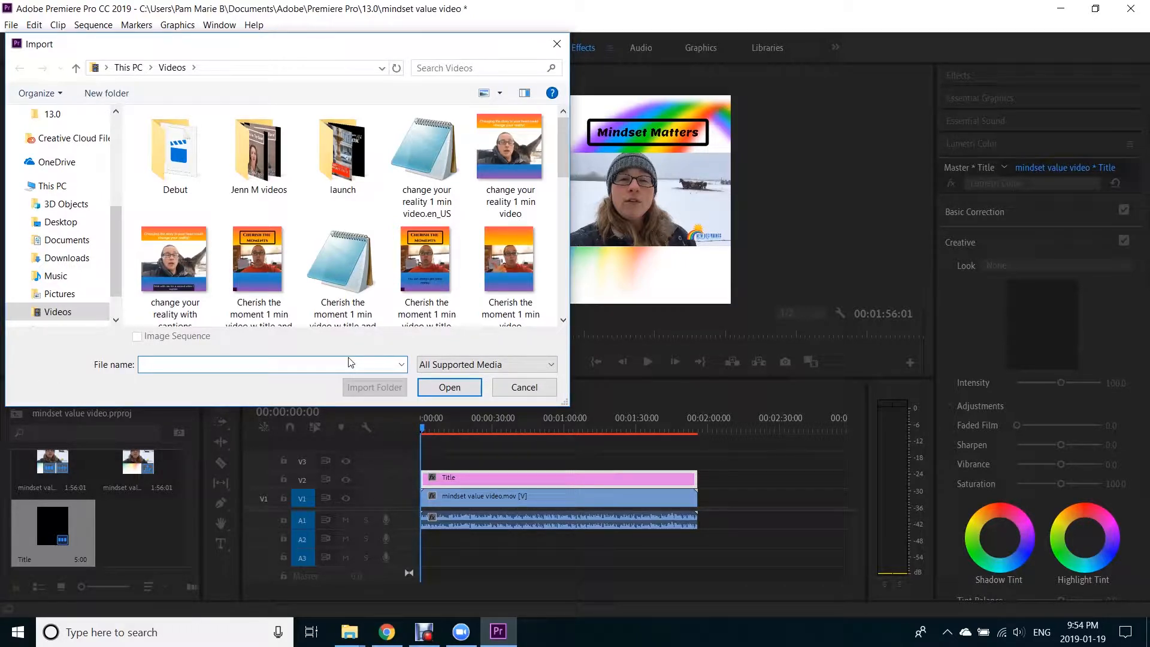
{"action": "left_click", "coordinate": [563, 320]}
{"action": "scroll", "coordinate": [565, 331], "scroll_direction": "down", "scroll_amount": 3}
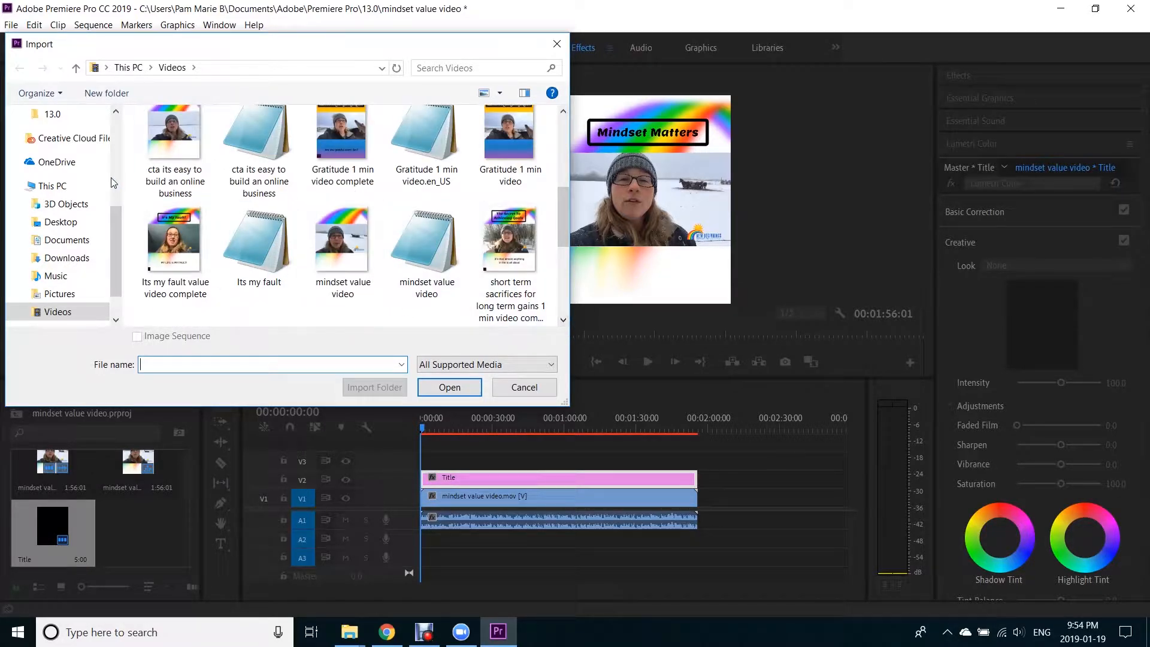
{"action": "left_click", "coordinate": [427, 250]}
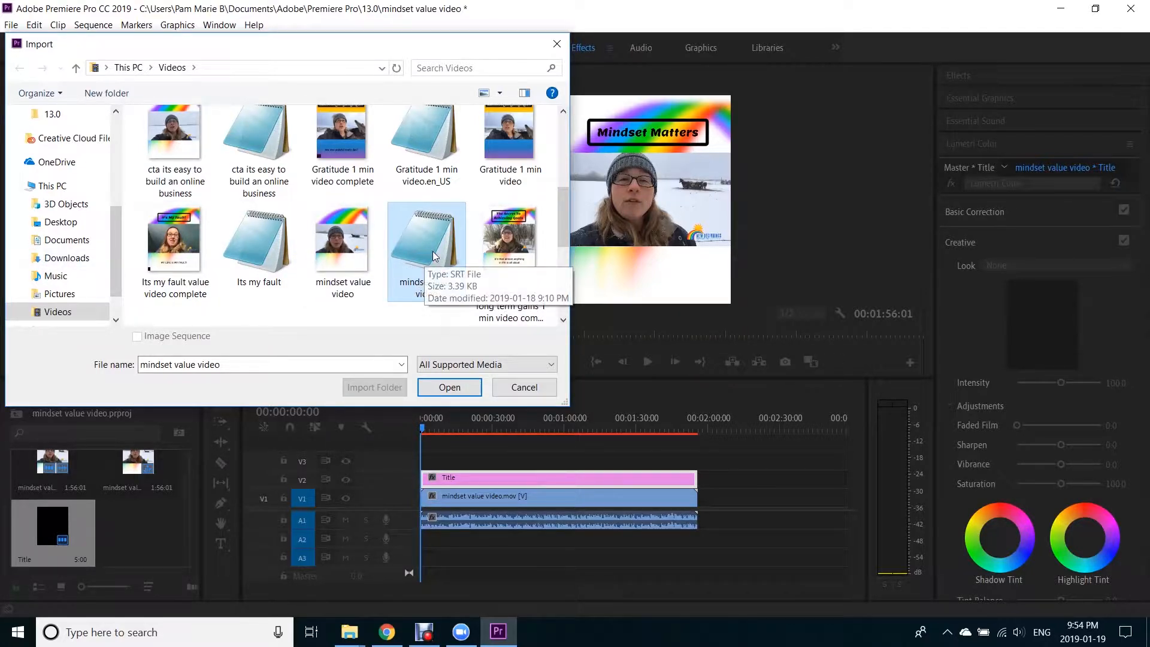
{"action": "left_click", "coordinate": [449, 386]}
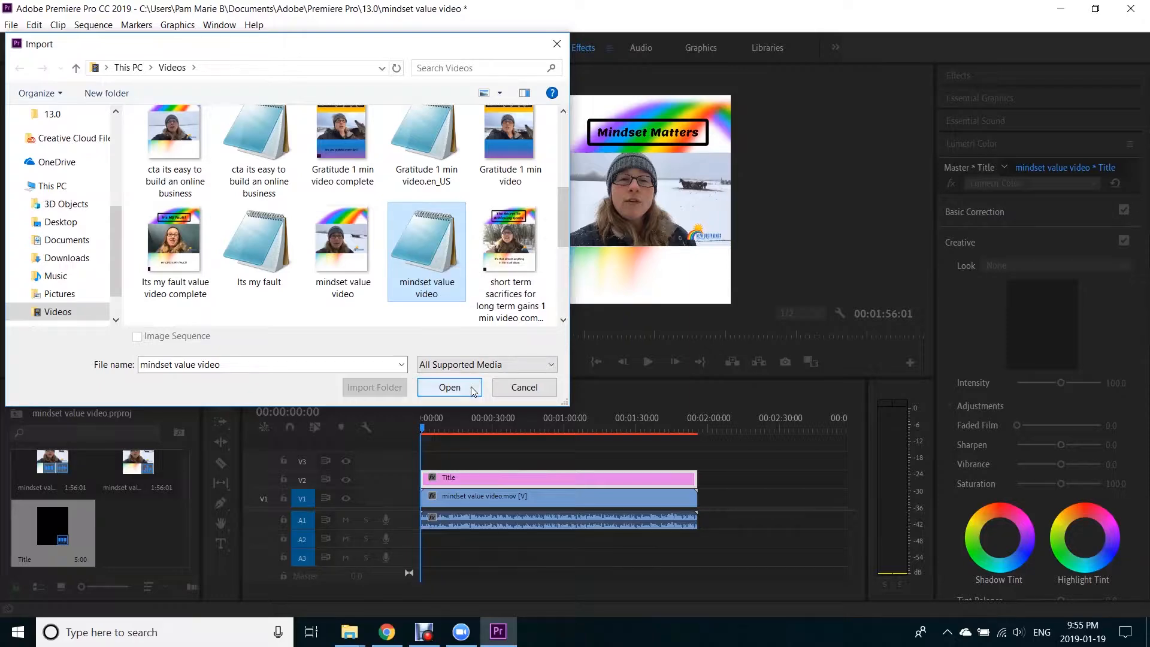
{"action": "mouse_move", "coordinate": [426, 628]}
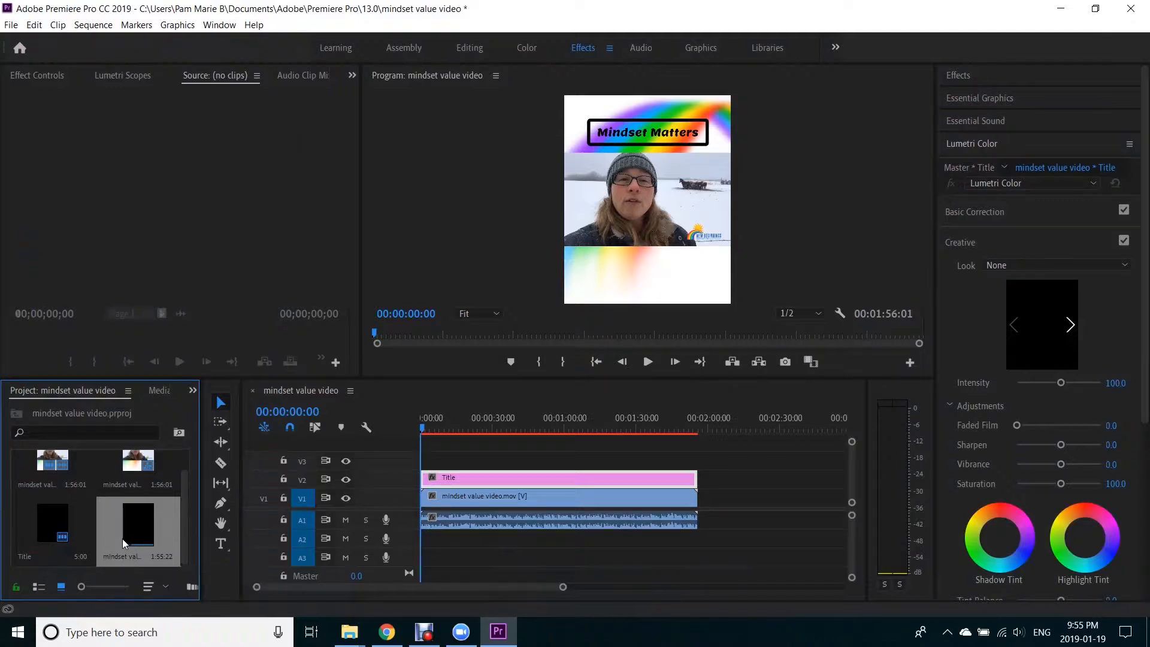
{"action": "left_click_drag", "start_coordinate": [138, 524], "coordinate": [422, 461]}
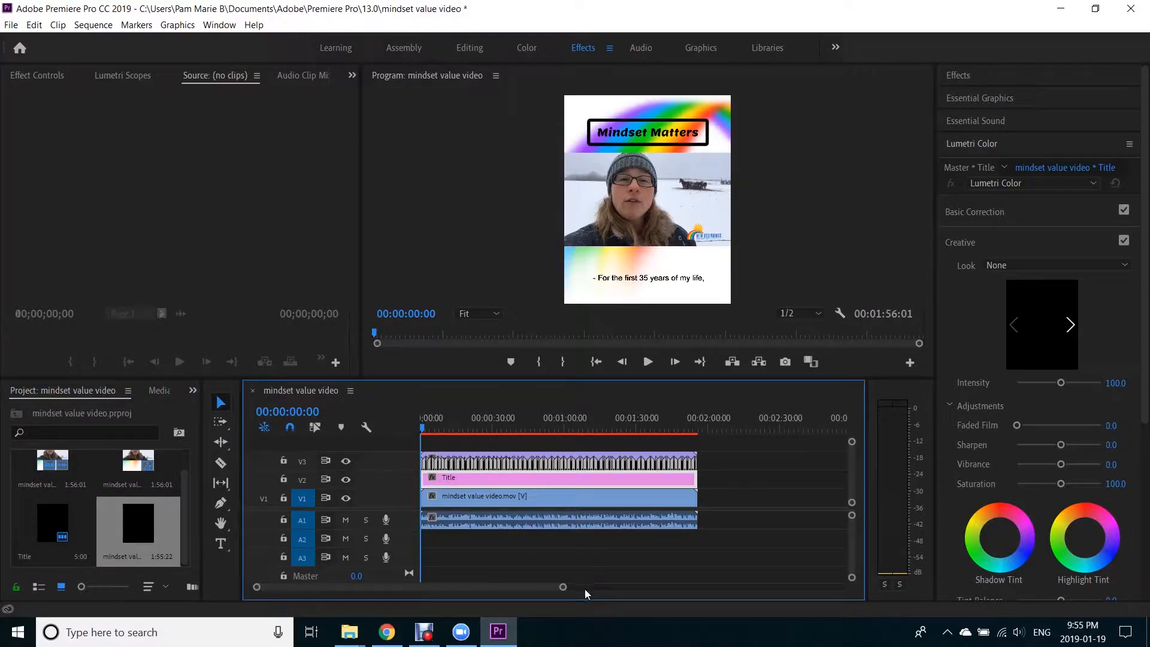
Scrub and play through the sequence to check the captions over the video, and return to the start
{"action": "left_click_drag", "start_coordinate": [562, 587], "coordinate": [434, 586]}
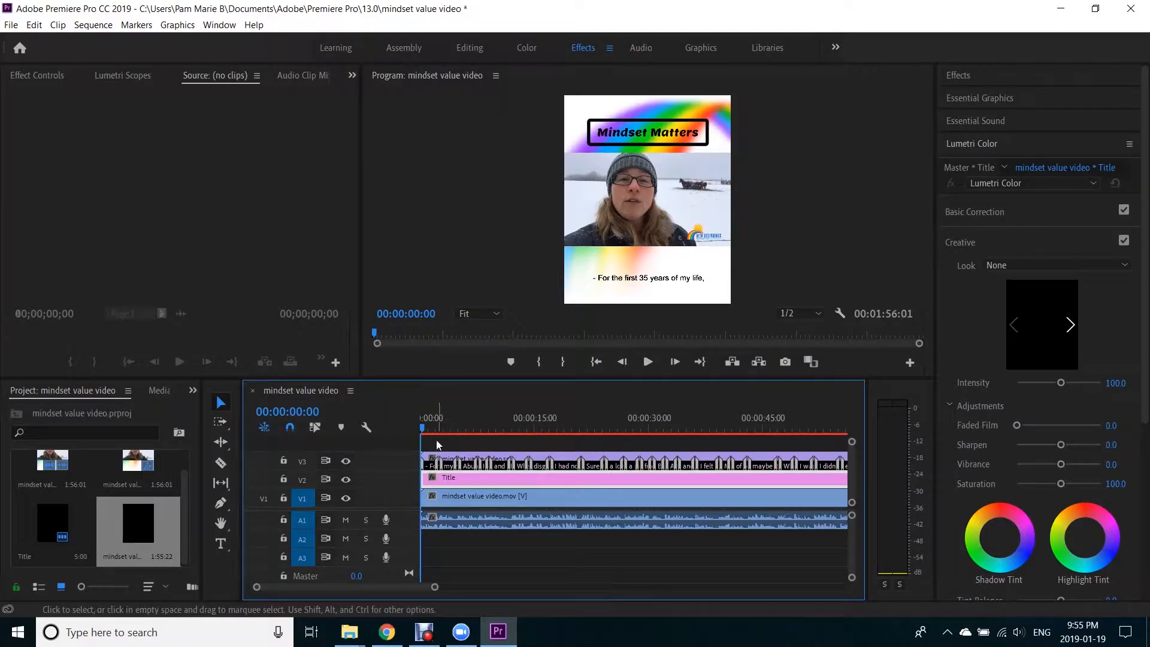
{"action": "left_click_drag", "start_coordinate": [437, 444], "coordinate": [785, 496]}
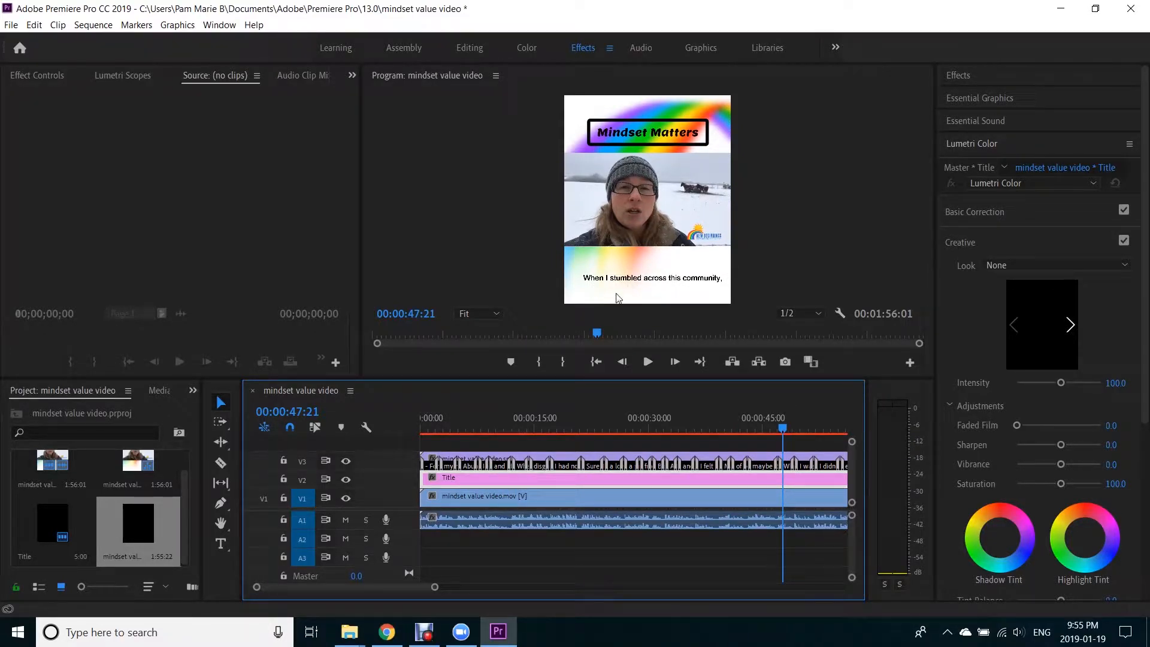
{"action": "left_click", "coordinate": [519, 428]}
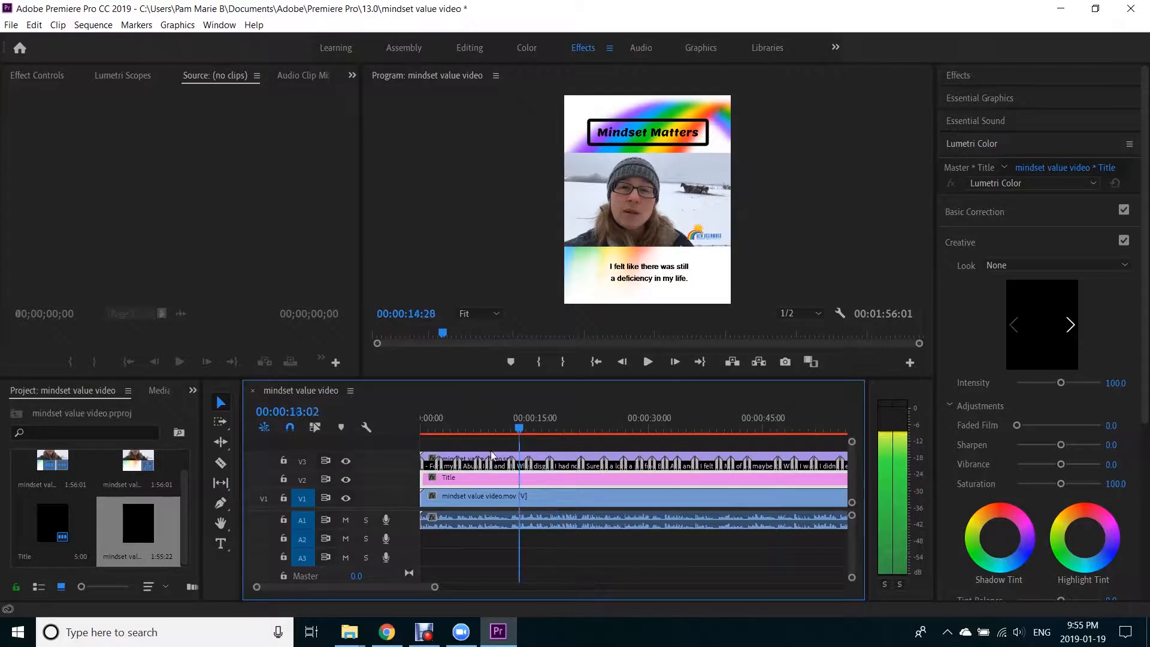
{"action": "key", "text": "Home"}
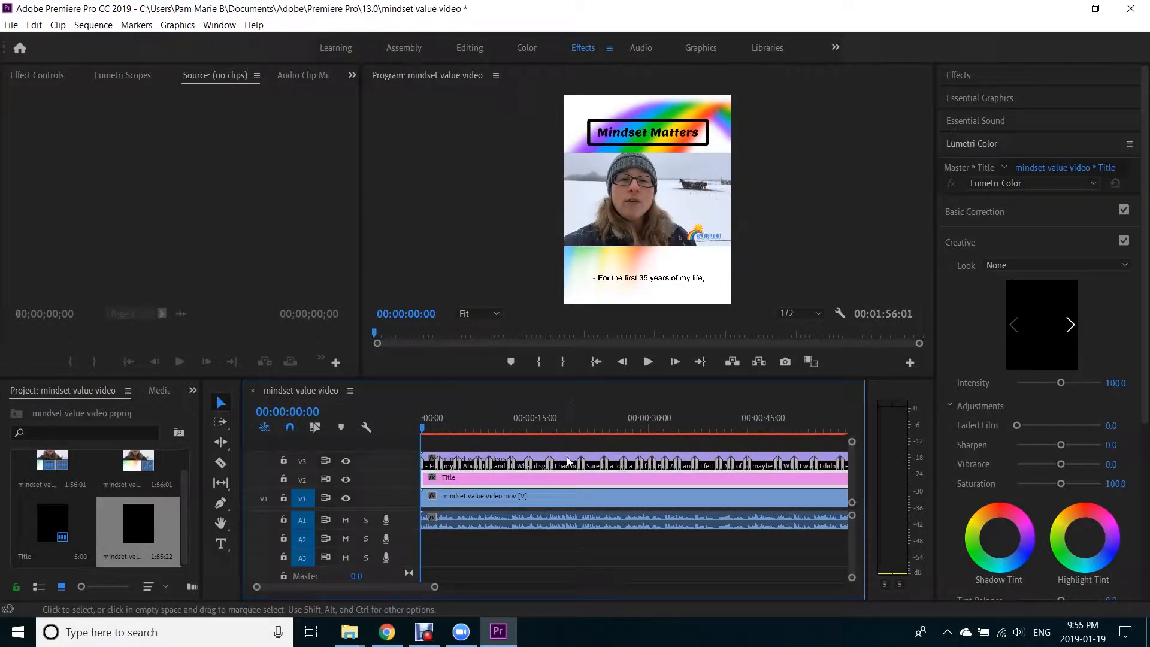
Open the caption clip on V3 for editing and place the Captions window clear of the timeline
{"action": "left_click", "coordinate": [568, 459]}
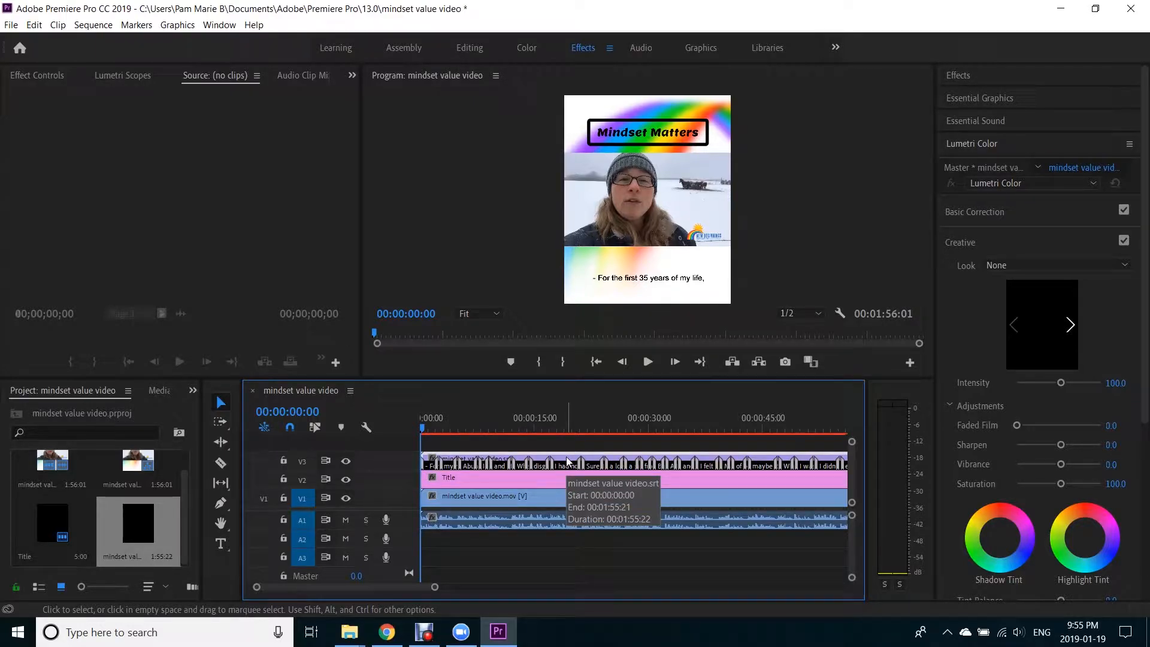
{"action": "double_click", "coordinate": [569, 460]}
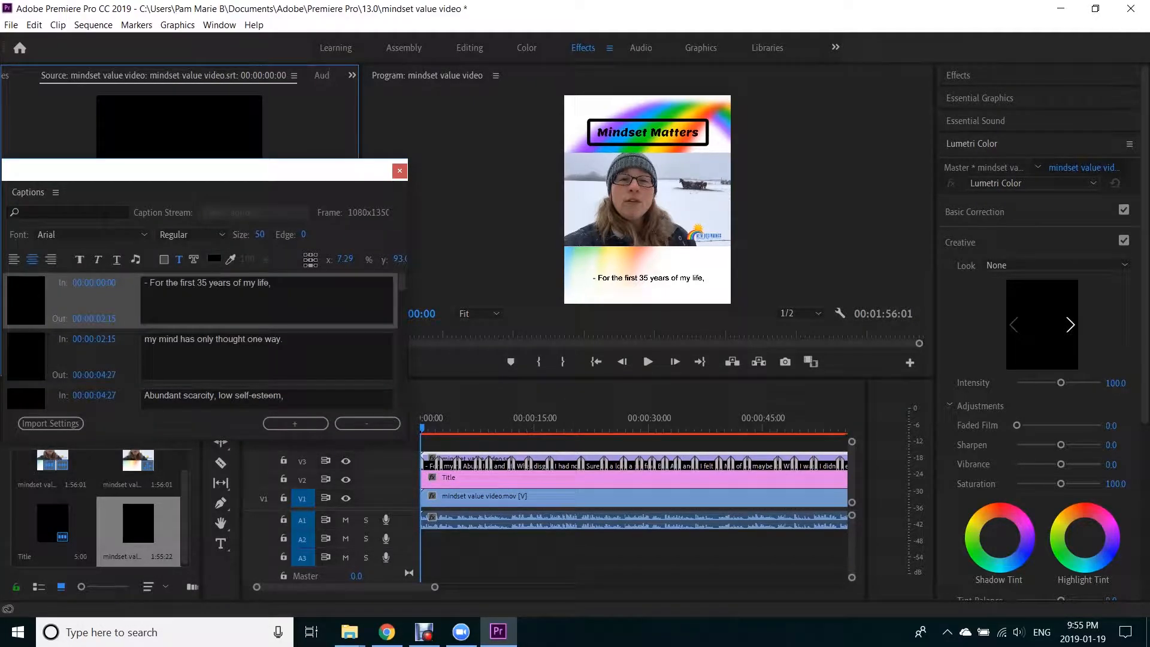
{"action": "left_click_drag", "start_coordinate": [173, 170], "coordinate": [174, 112]}
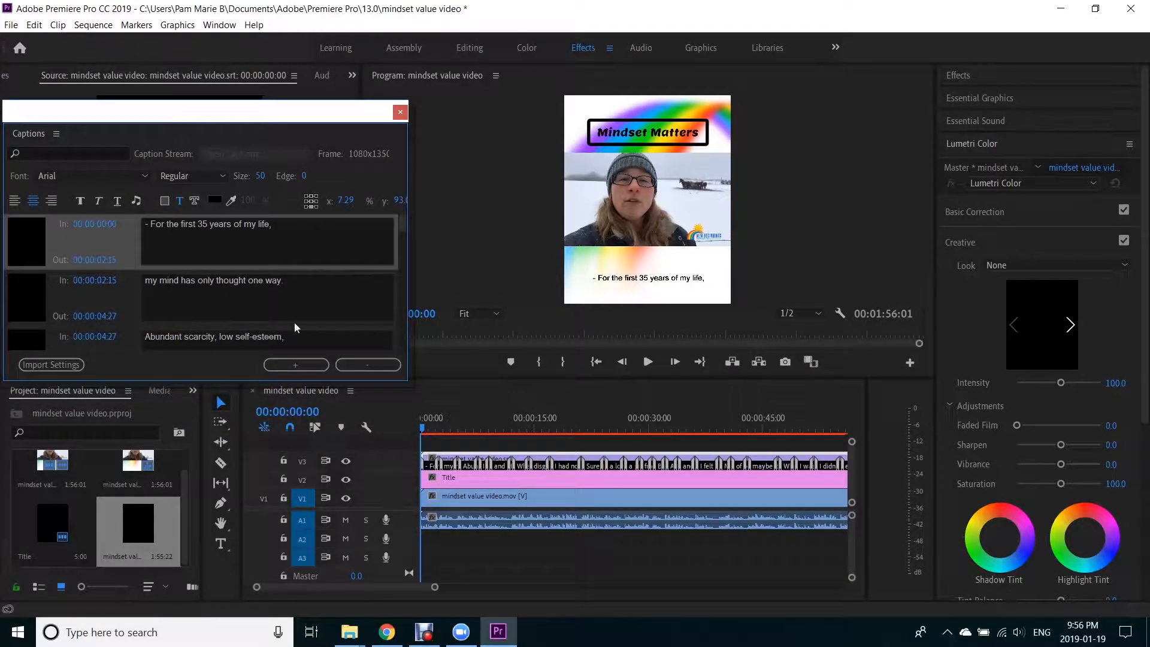
{"action": "mouse_move", "coordinate": [402, 233]}
{"action": "left_mouse_down"}
{"action": "mouse_move", "coordinate": [419, 350]}
{"action": "mouse_move", "coordinate": [404, 224]}
{"action": "left_mouse_up"}
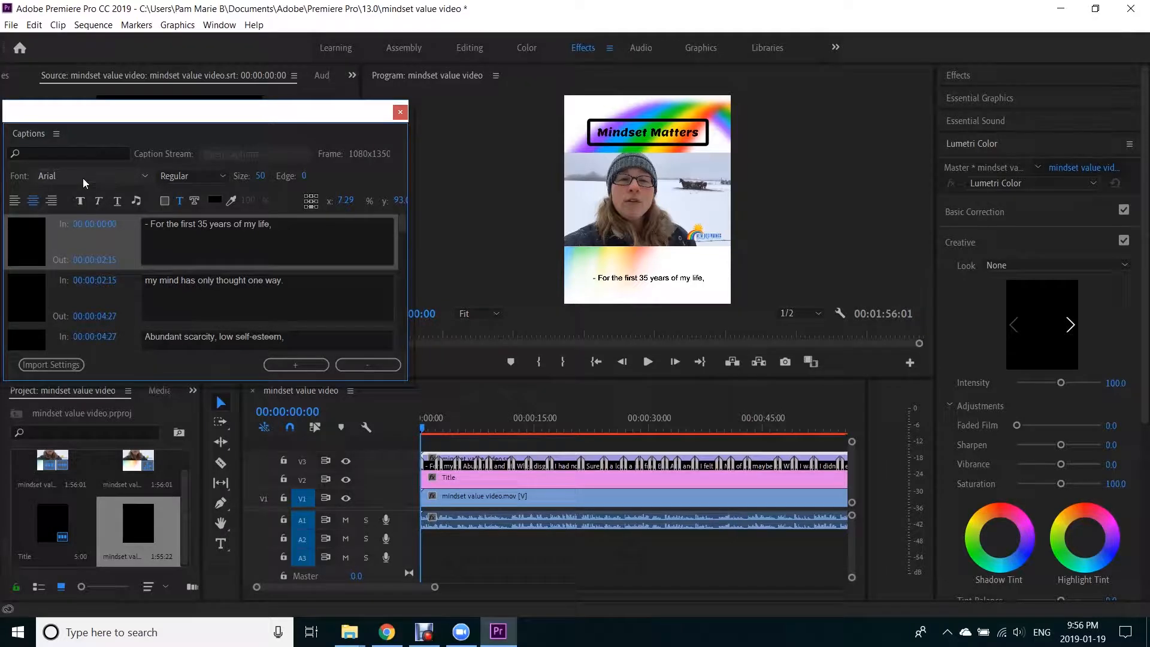
Try Quicksand as the font for all captions and settle on Verdana
{"action": "right_click", "coordinate": [111, 240]}
{"action": "left_click", "coordinate": [127, 247]}
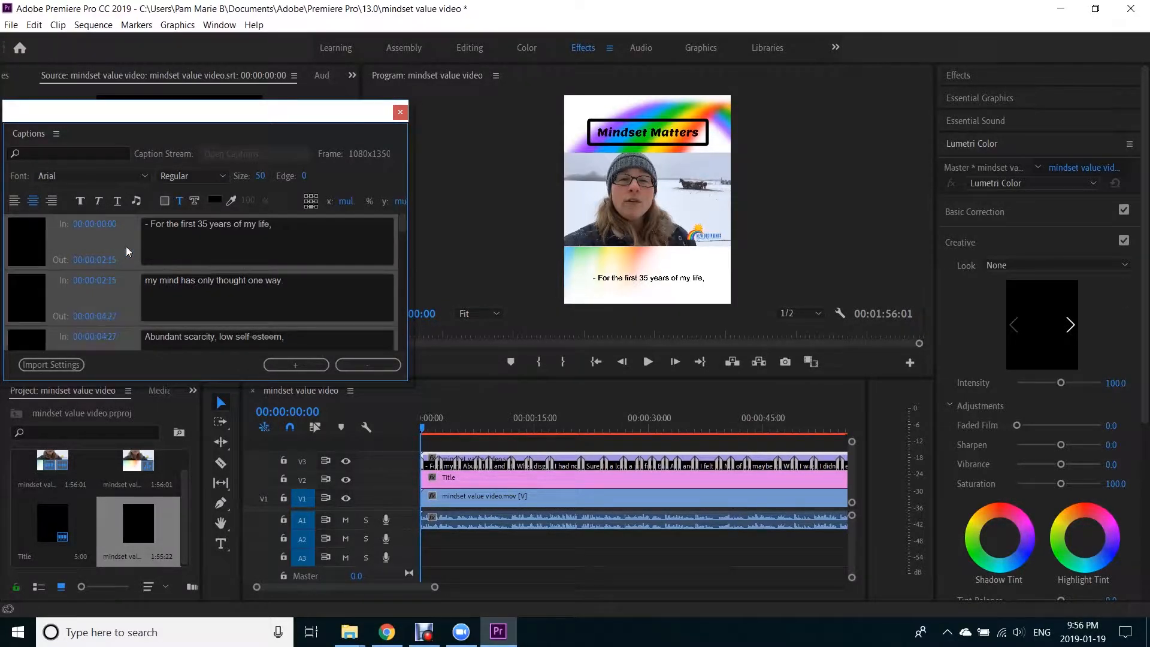
{"action": "left_click", "coordinate": [146, 176]}
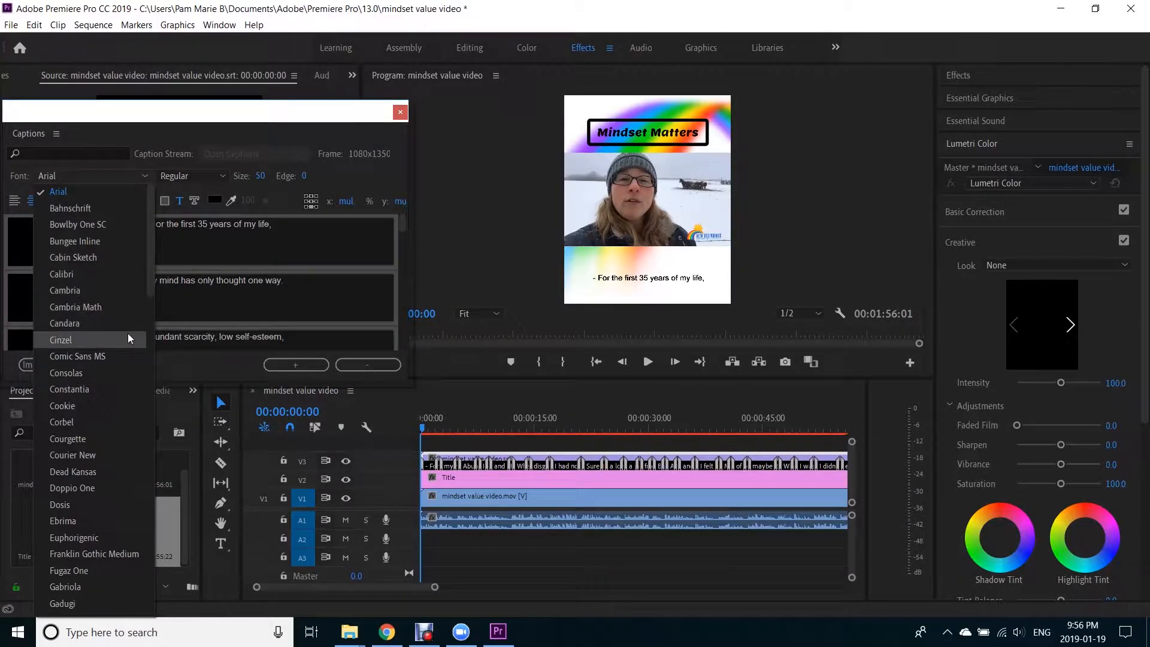
{"action": "scroll", "coordinate": [128, 332], "scroll_direction": "down", "scroll_amount": 18}
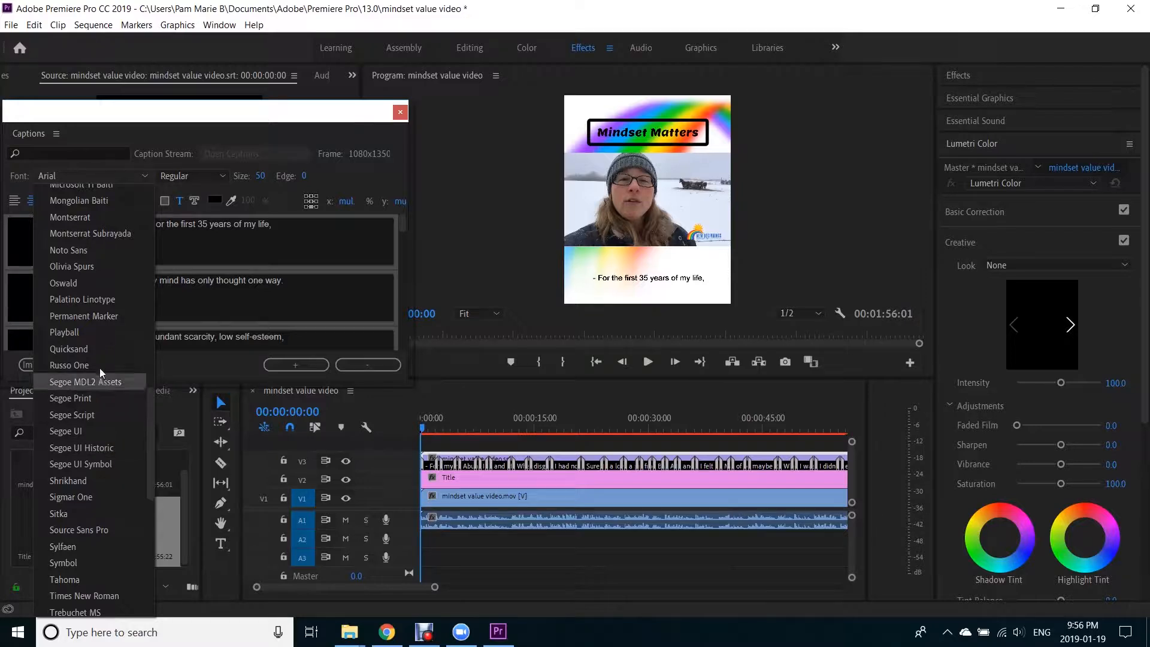
{"action": "left_click", "coordinate": [96, 350]}
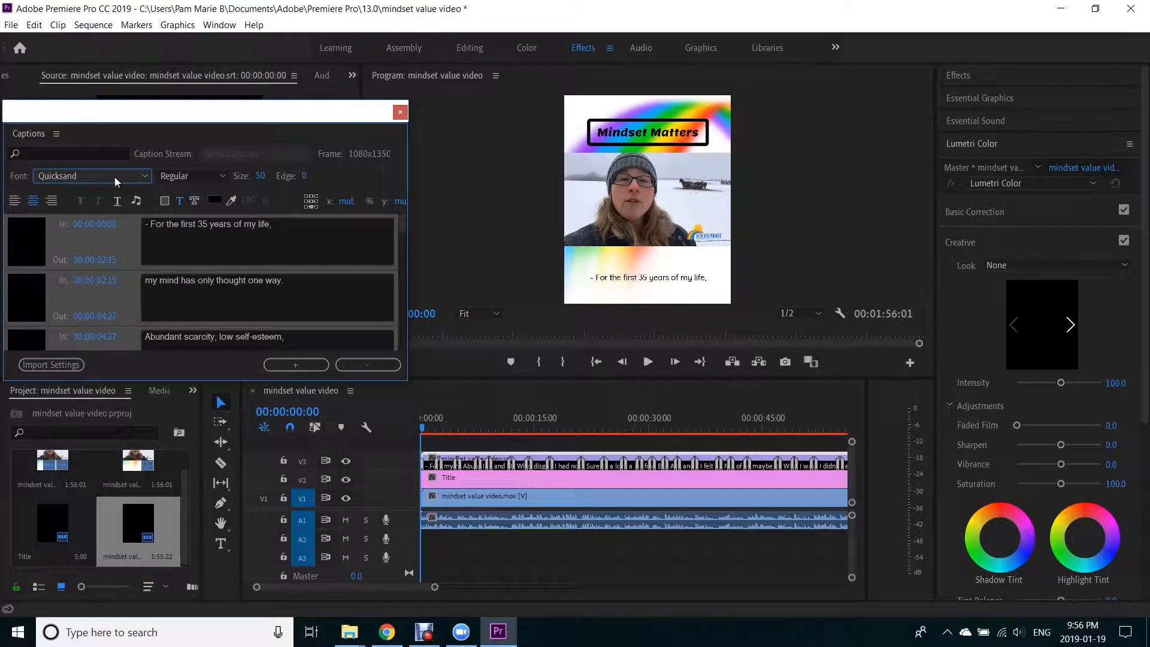
{"action": "left_click", "coordinate": [139, 174]}
{"action": "left_click", "coordinate": [94, 486]}
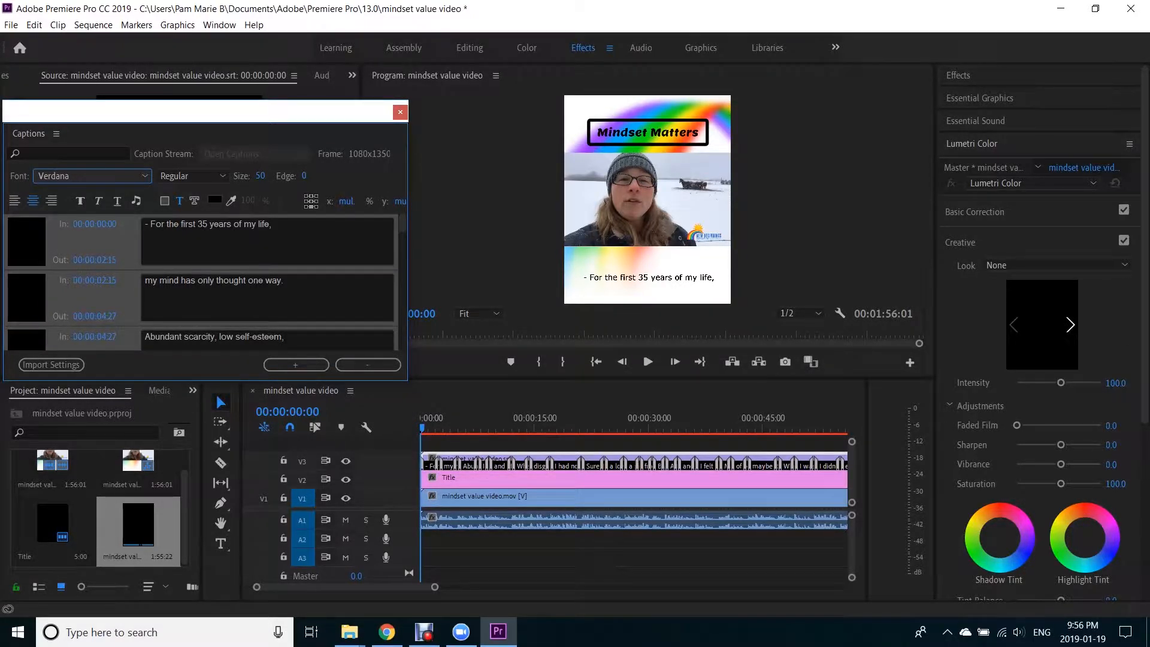
Change the text color of all captions to bright red (FC0505)
{"action": "left_click", "coordinate": [214, 200]}
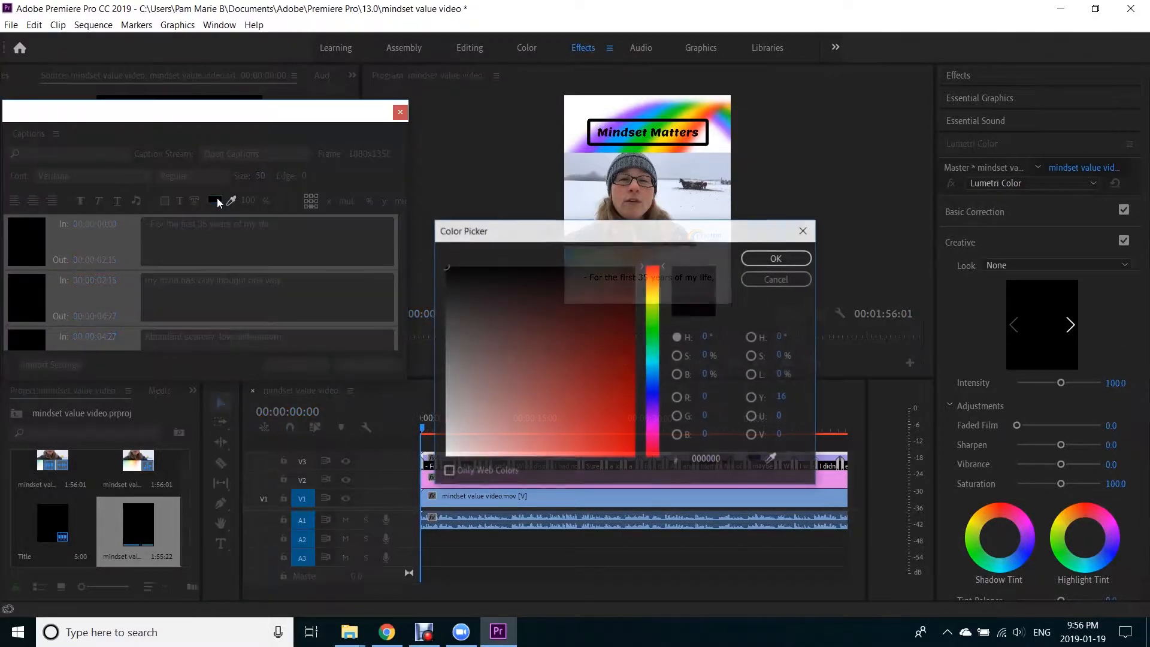
{"action": "left_click", "coordinate": [535, 356]}
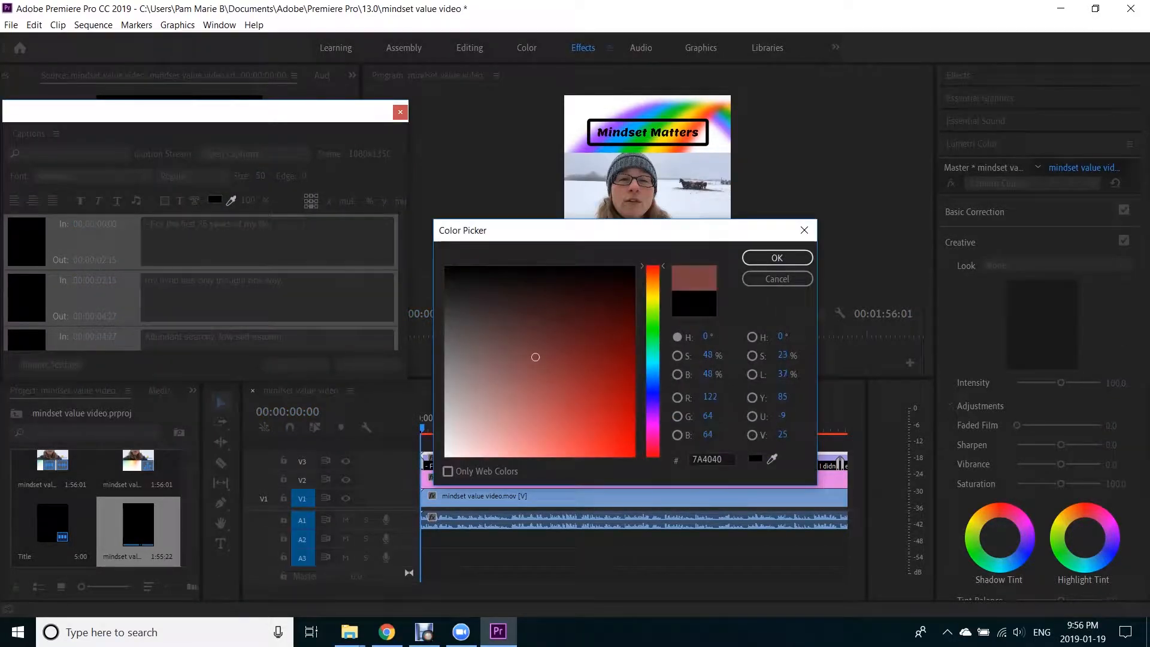
{"action": "left_click", "coordinate": [632, 454]}
{"action": "left_click", "coordinate": [787, 257]}
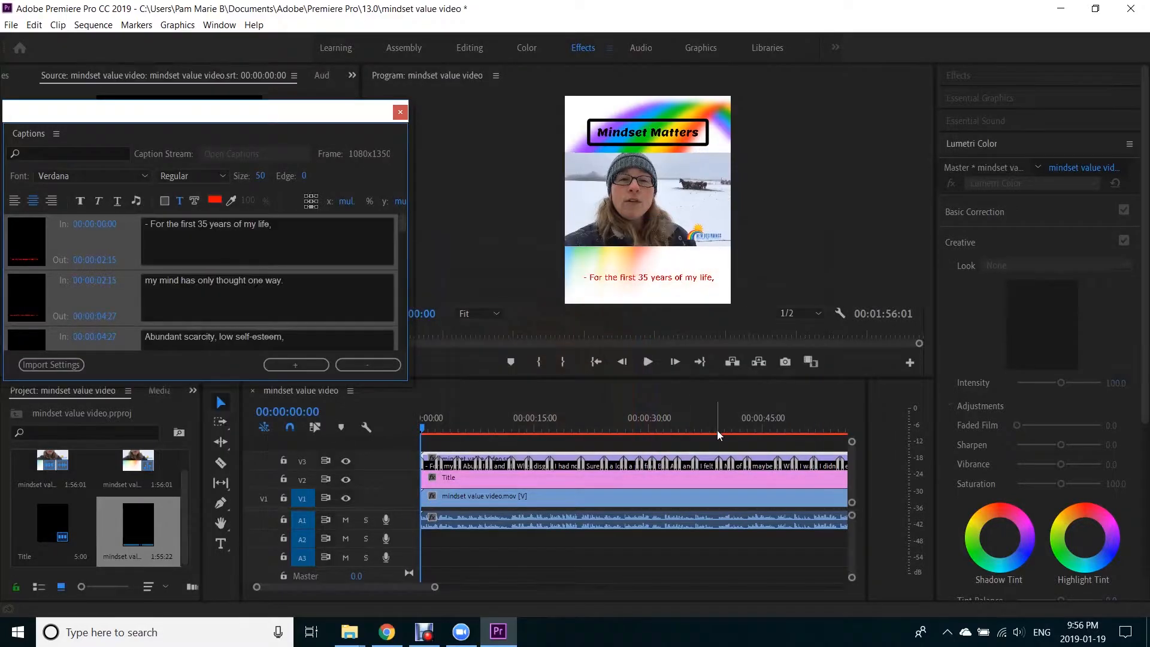
Set the text color of all captions back to black
{"action": "left_click", "coordinate": [214, 200]}
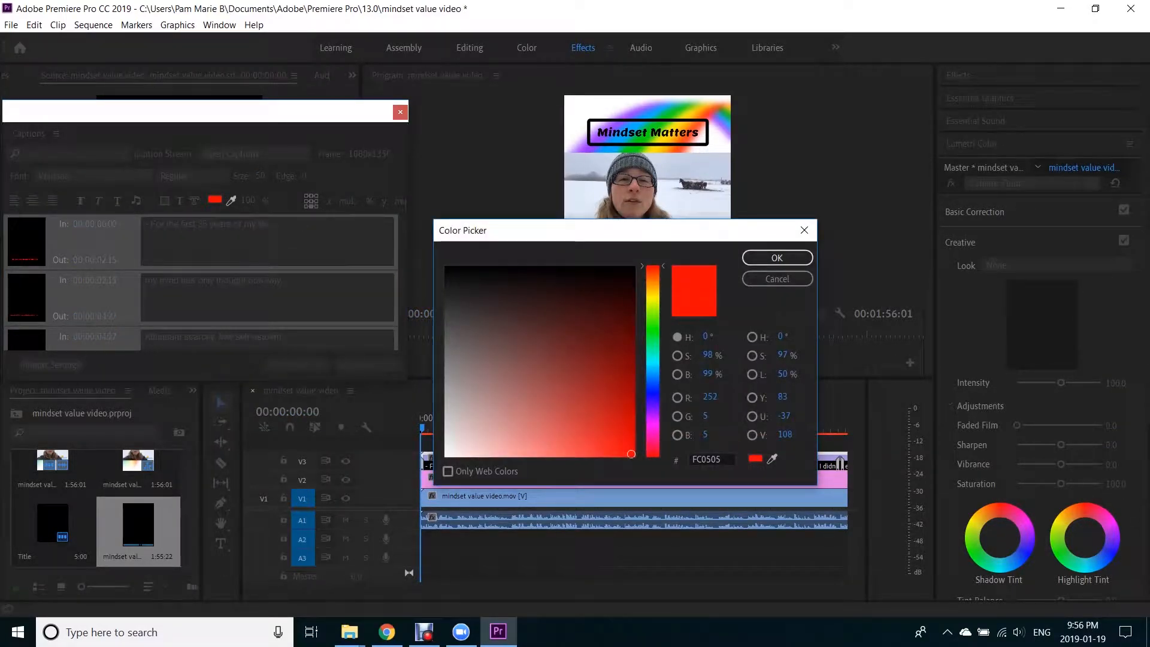
{"action": "left_click", "coordinate": [631, 267]}
{"action": "left_click", "coordinate": [634, 266]}
{"action": "left_click", "coordinate": [776, 257]}
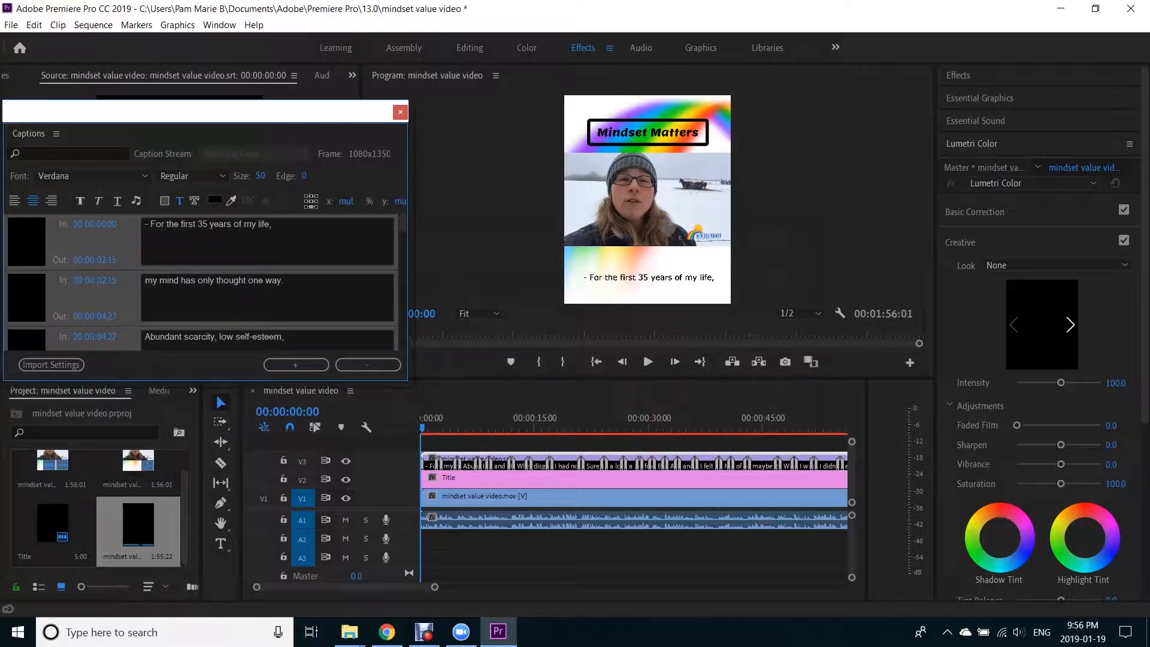
Remove the leading dash and space from the first caption, "For the first 35 years of my life,"
{"action": "left_click", "coordinate": [149, 225]}
{"action": "key", "text": "BackSpace"}
{"action": "key", "text": "BackSpace"}
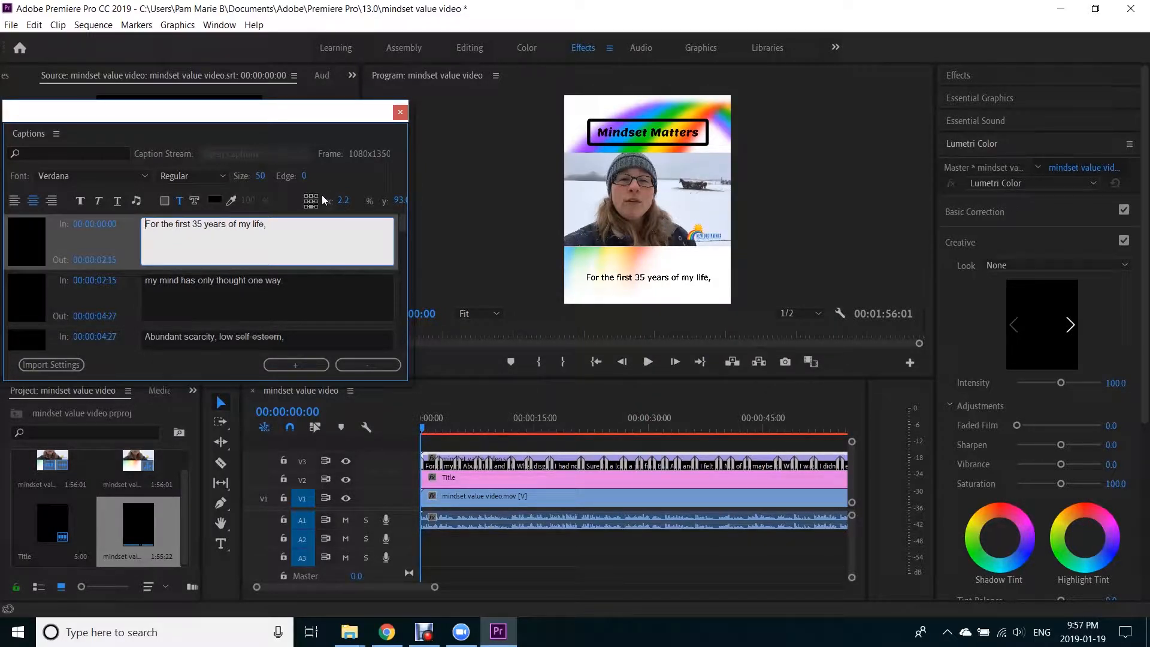
{"action": "left_click", "coordinate": [340, 181]}
Try other position presets, including top center, on all captions and return them to bottom center
{"action": "right_click", "coordinate": [116, 245]}
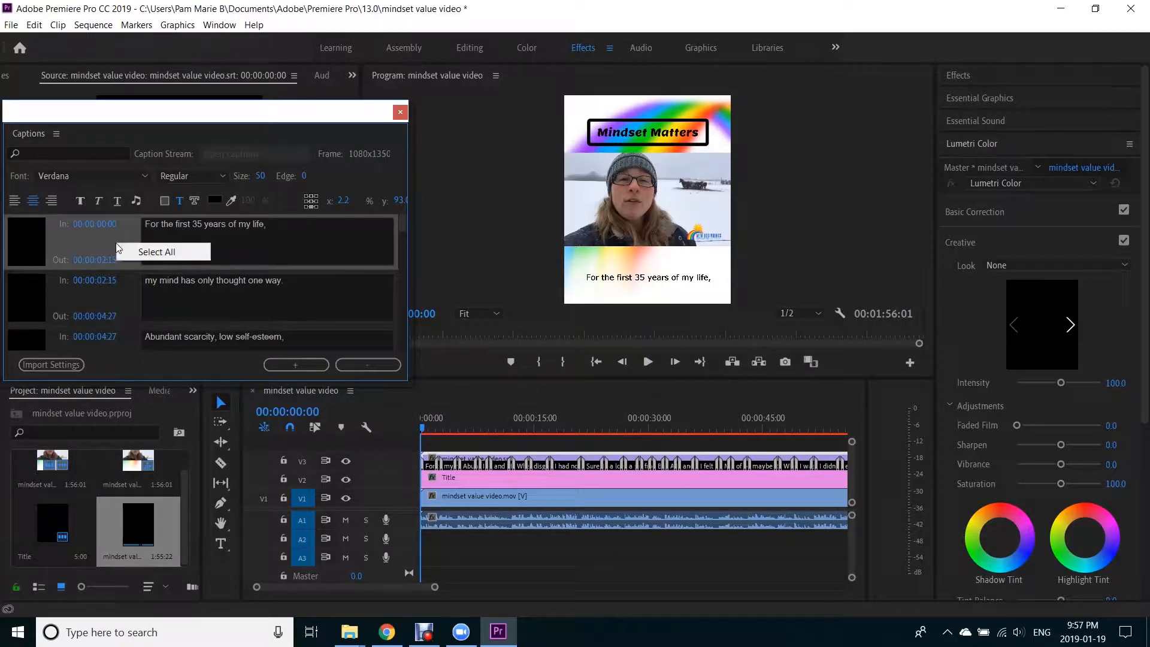
{"action": "left_click", "coordinate": [130, 254]}
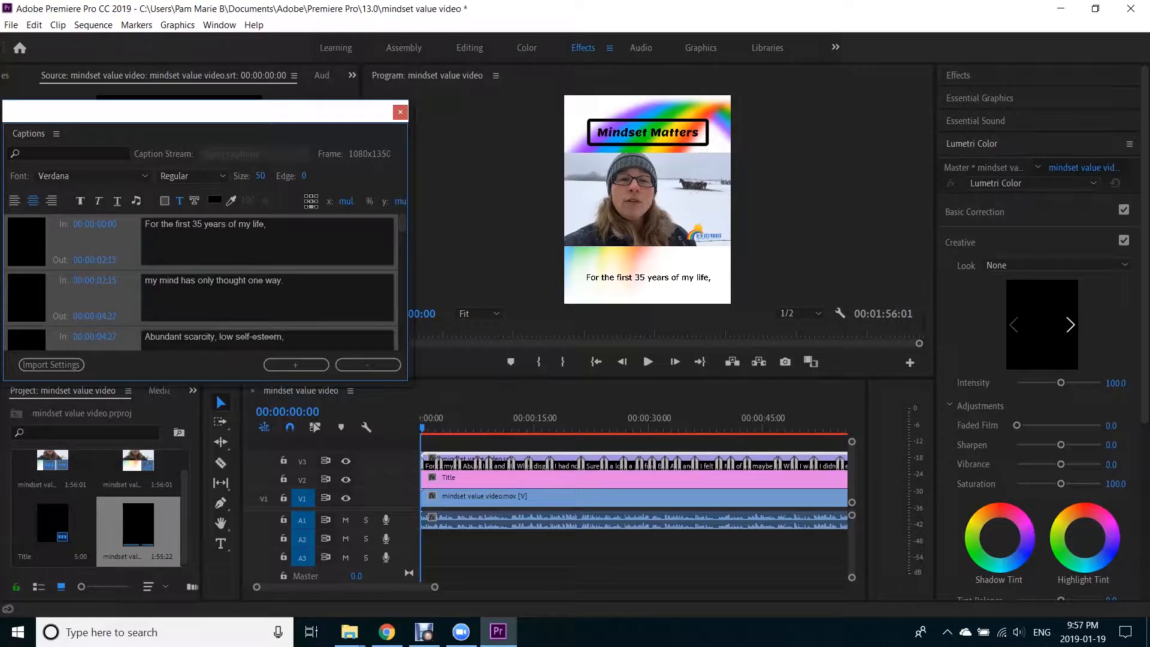
{"action": "left_click", "coordinate": [312, 197]}
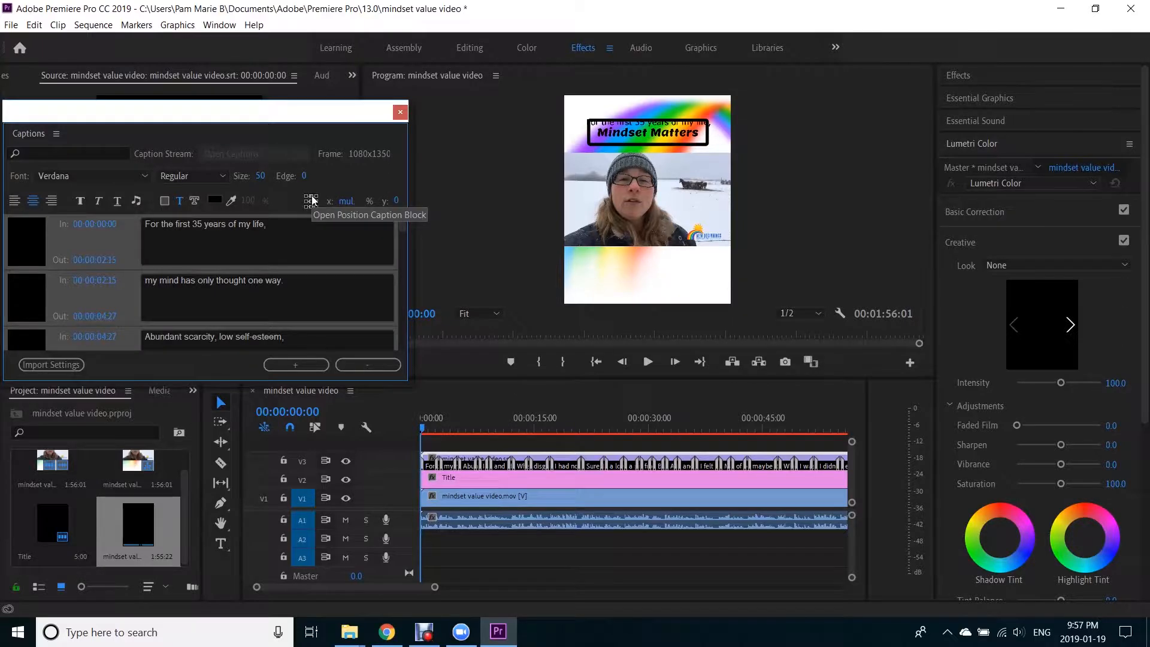
{"action": "left_click", "coordinate": [311, 205]}
{"action": "left_click", "coordinate": [311, 200]}
{"action": "left_click", "coordinate": [305, 199]}
{"action": "left_click", "coordinate": [310, 207]}
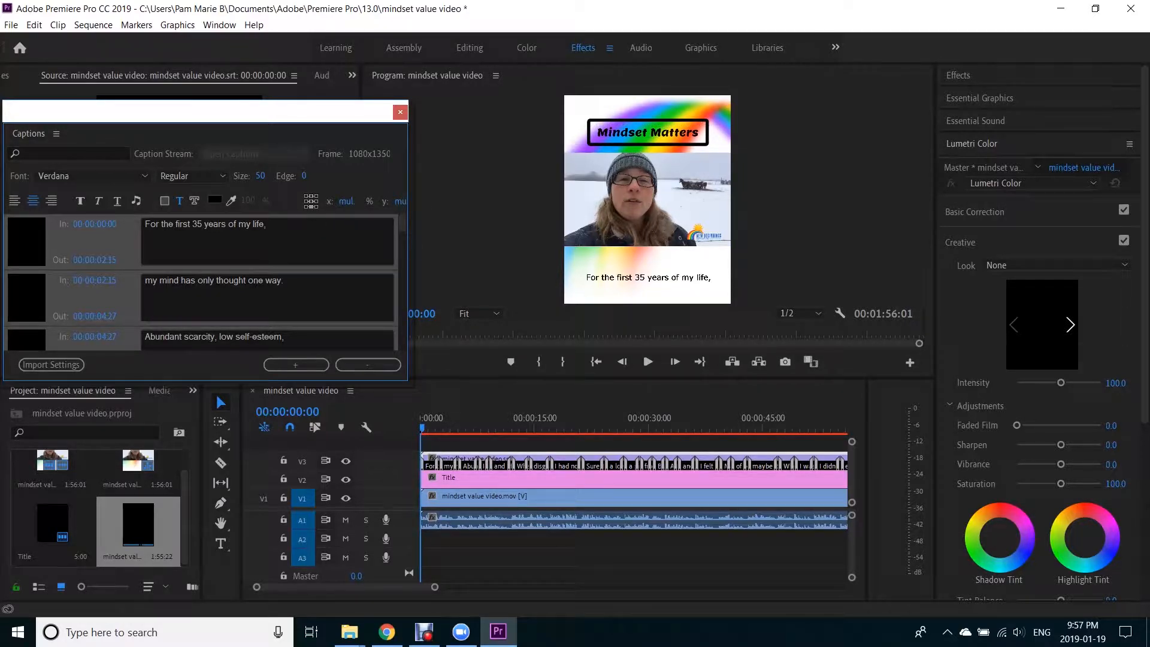
Widen the Captions window, try a horizontal position of 0 for all captions, and reset them to bottom center
{"action": "left_click_drag", "start_coordinate": [407, 197], "coordinate": [453, 199]}
{"action": "left_click_drag", "start_coordinate": [347, 202], "coordinate": [349, 201]}
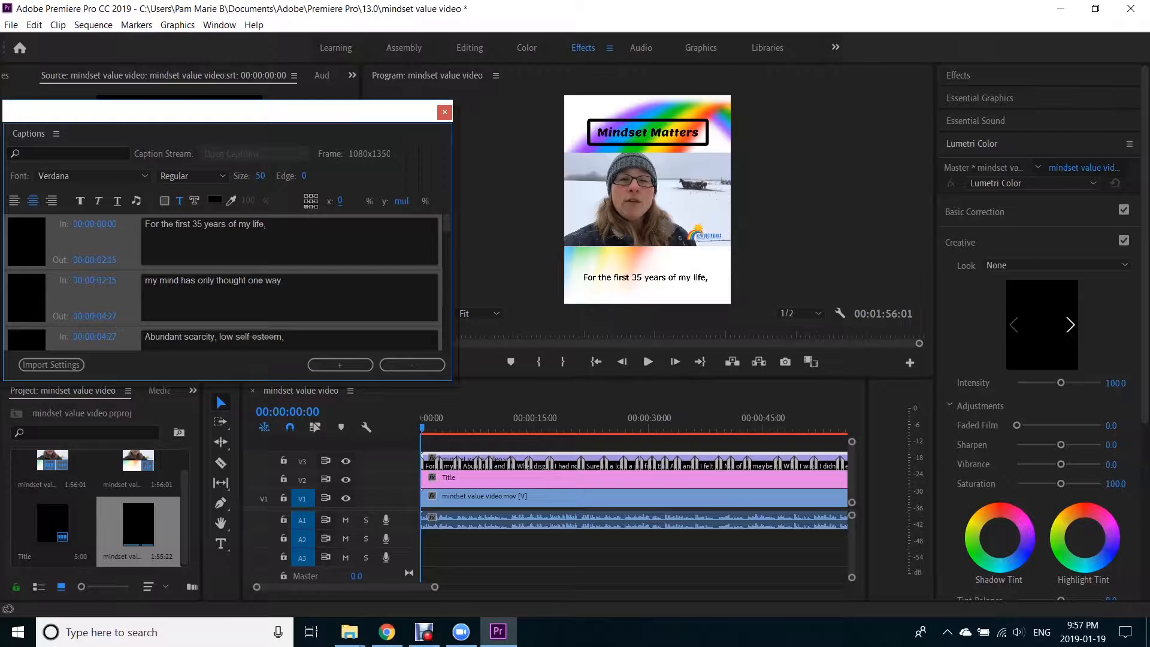
{"action": "left_click", "coordinate": [310, 207]}
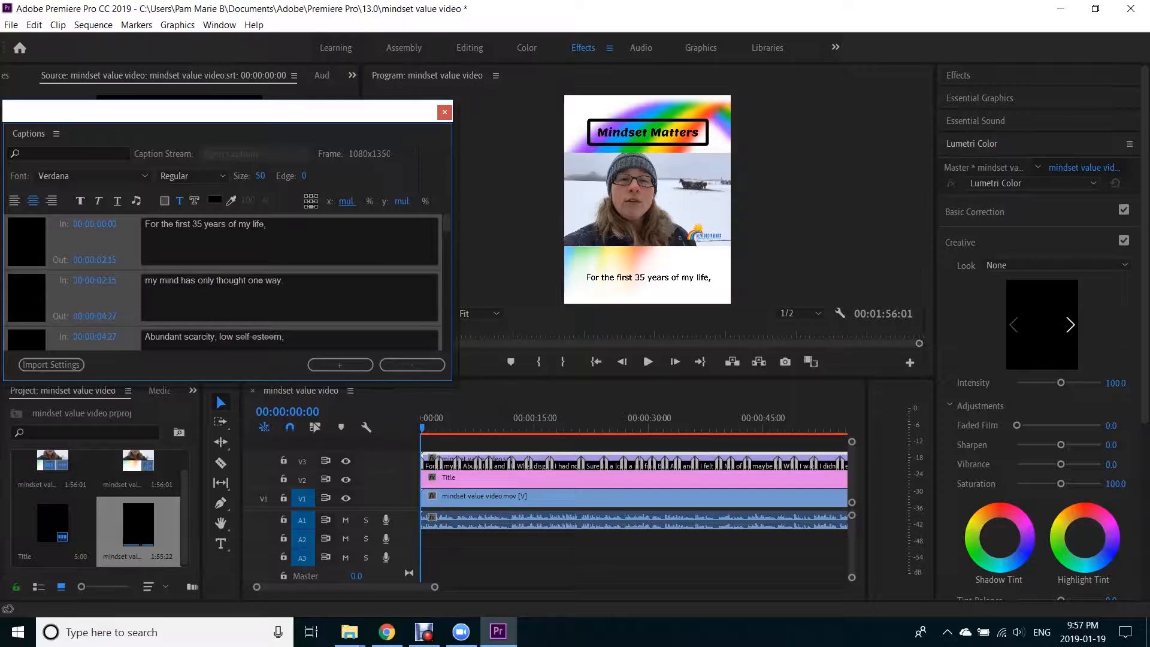
Insert a line break before the text of the first caption
{"action": "left_click", "coordinate": [146, 225]}
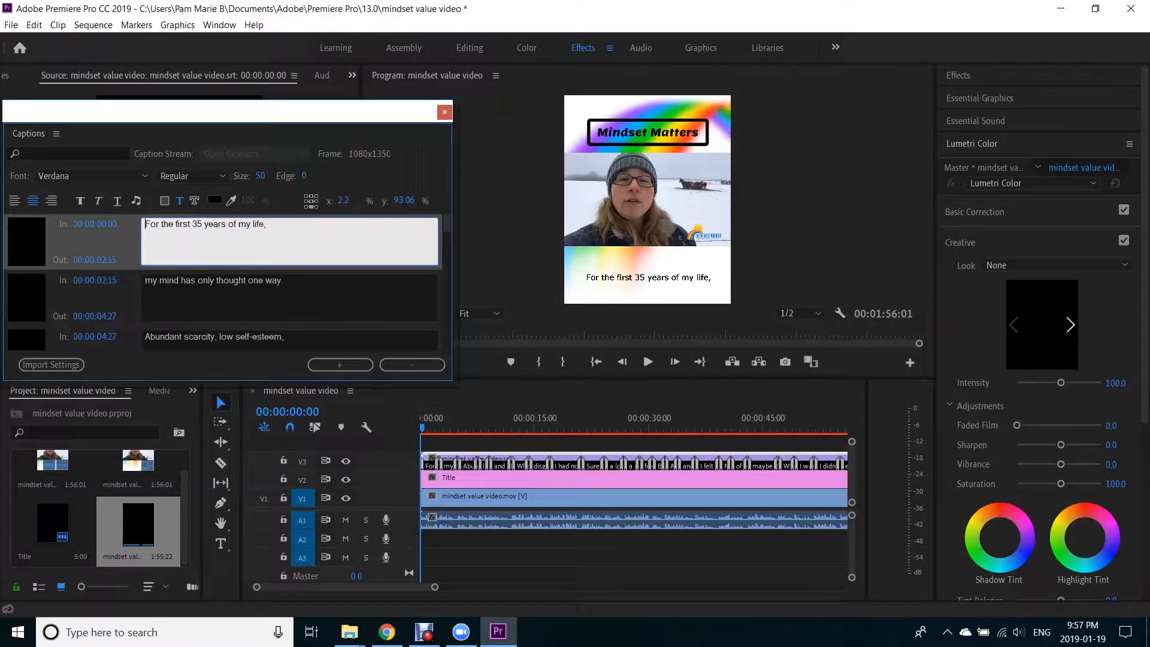
{"action": "key", "text": "Return"}
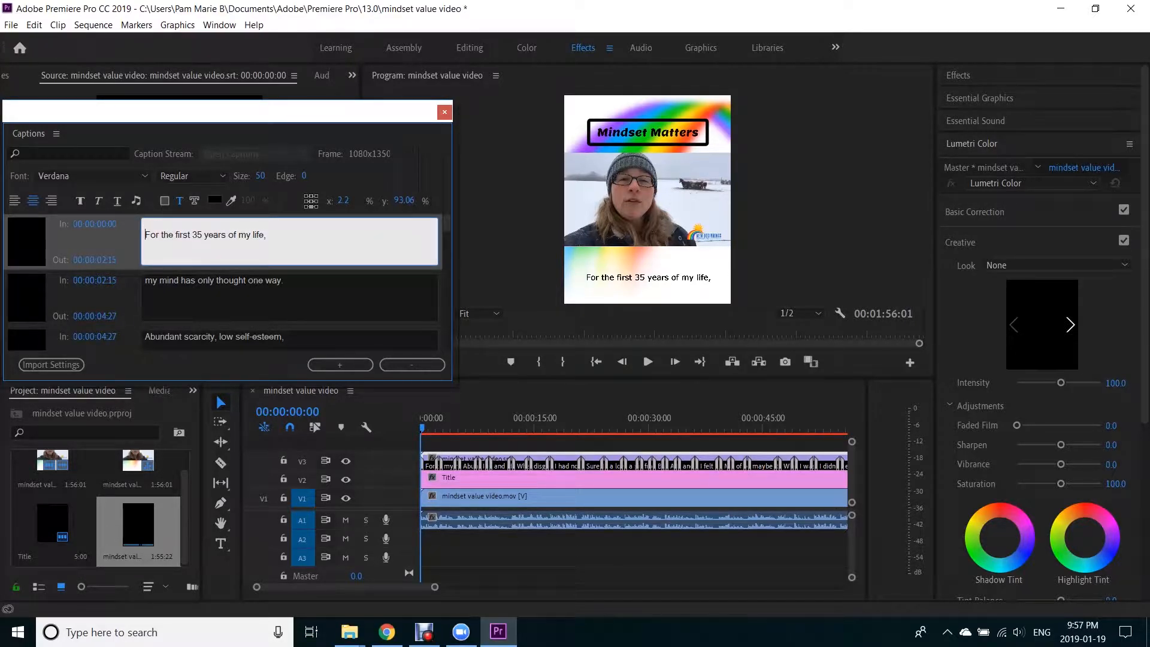
Remove the line break before the first caption's text and split it into two lines after "For the first 35 years"
{"action": "key", "text": "BackSpace"}
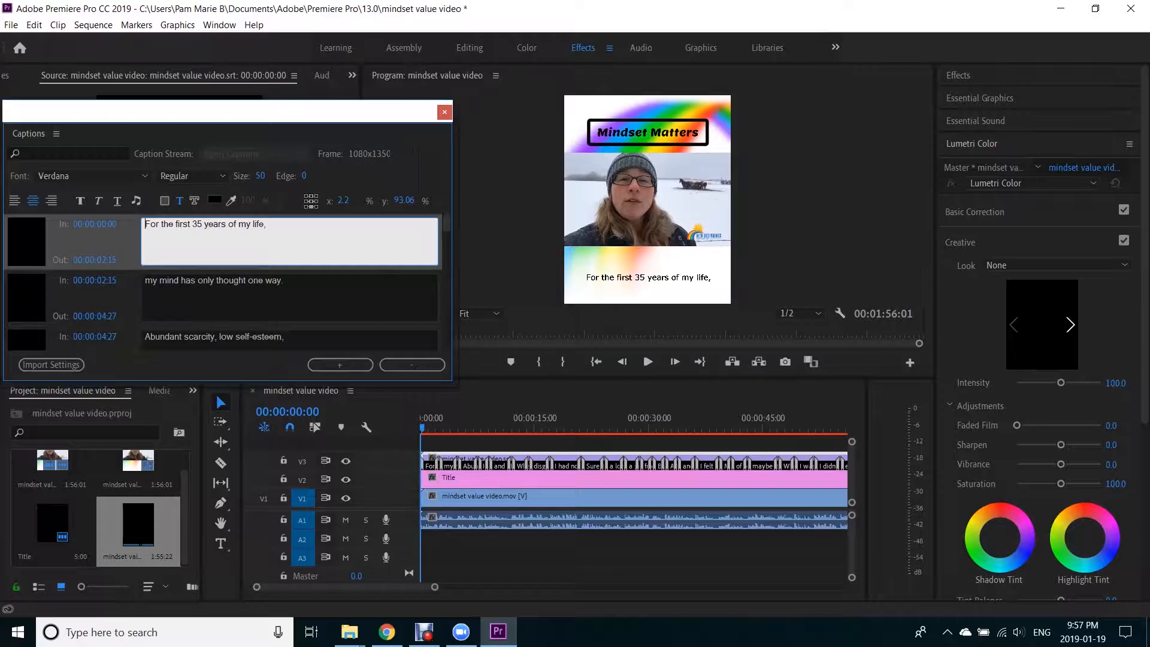
{"action": "key", "text": "Return"}
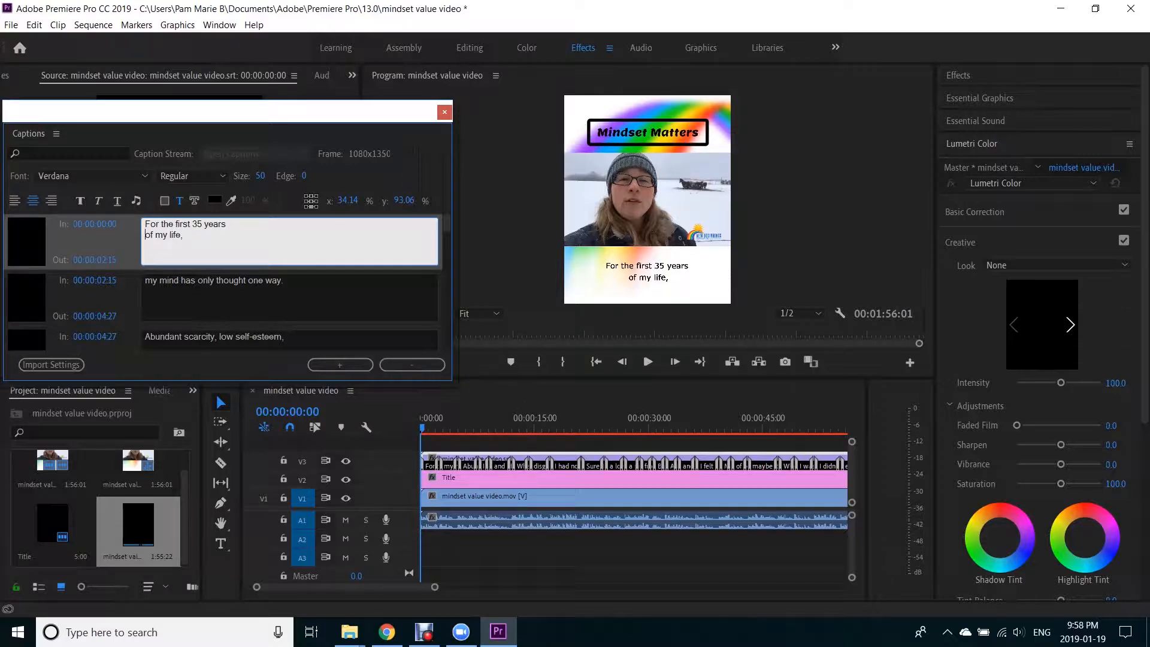
{"action": "left_click", "coordinate": [516, 295]}
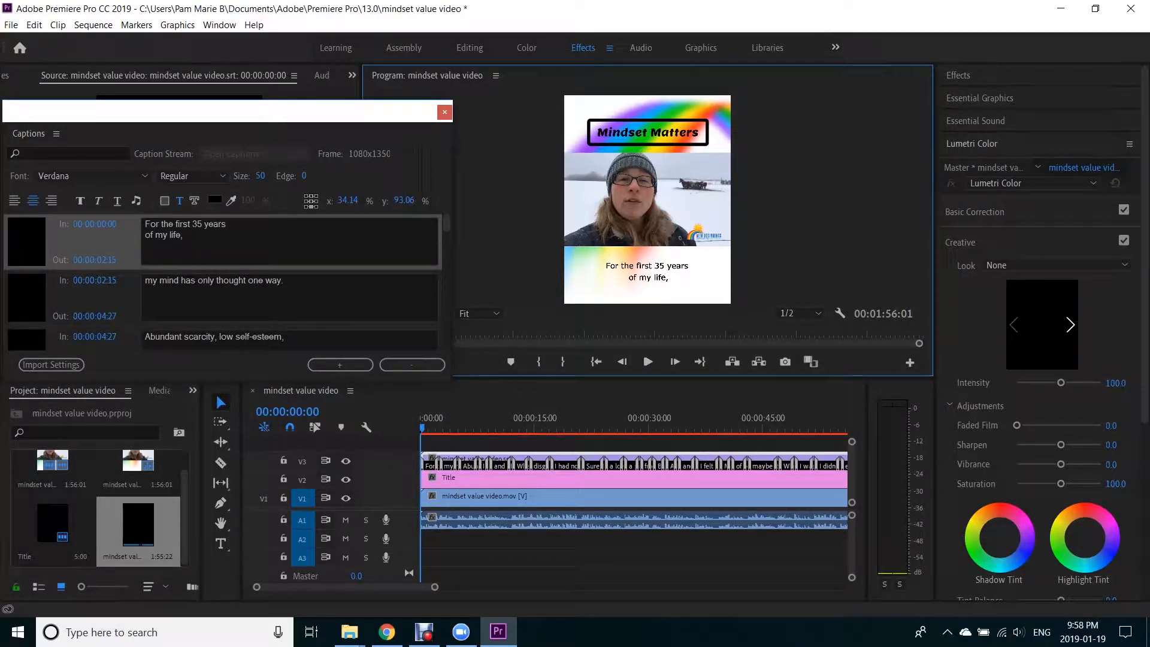
Play the sequence from the beginning to check how the captions display, and return the playhead to the start
{"action": "mouse_move", "coordinate": [423, 427]}
{"action": "left_mouse_down"}
{"action": "mouse_move", "coordinate": [450, 429]}
{"action": "mouse_move", "coordinate": [413, 426]}
{"action": "left_mouse_up"}
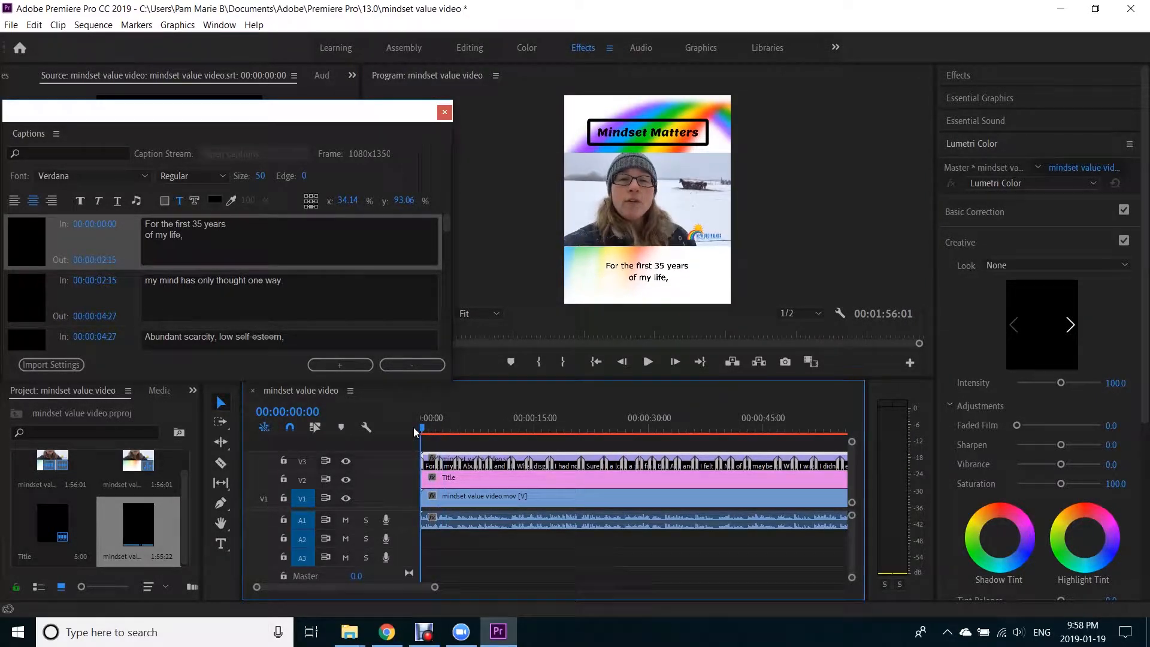
{"action": "left_click", "coordinate": [648, 363]}
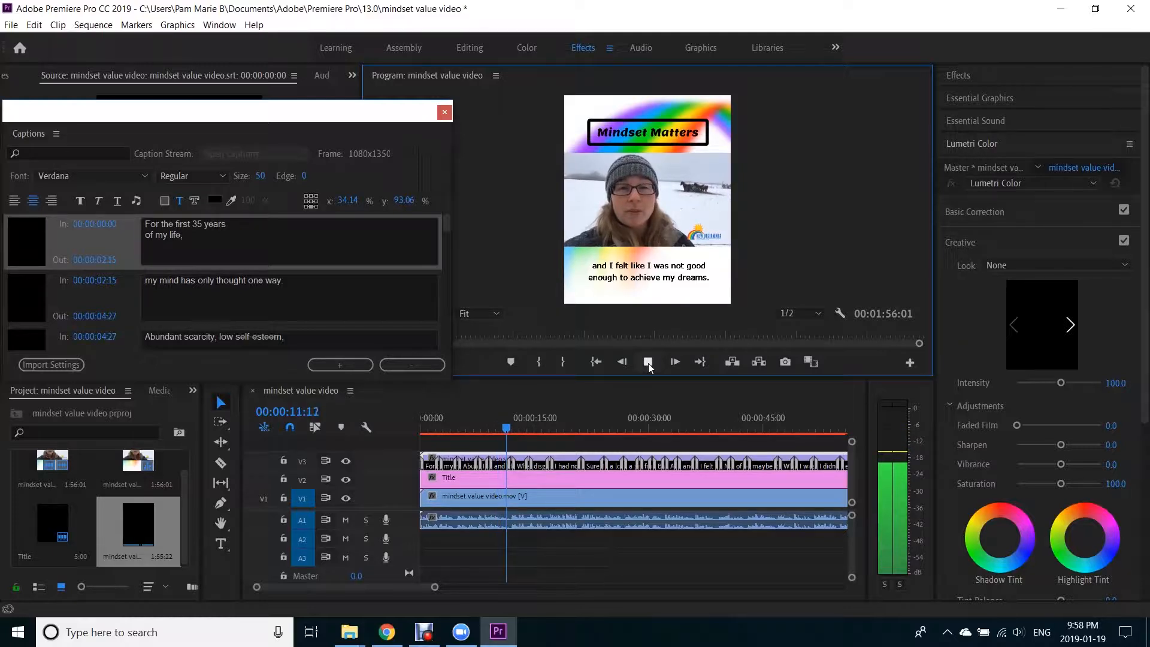
{"action": "left_click", "coordinate": [648, 362]}
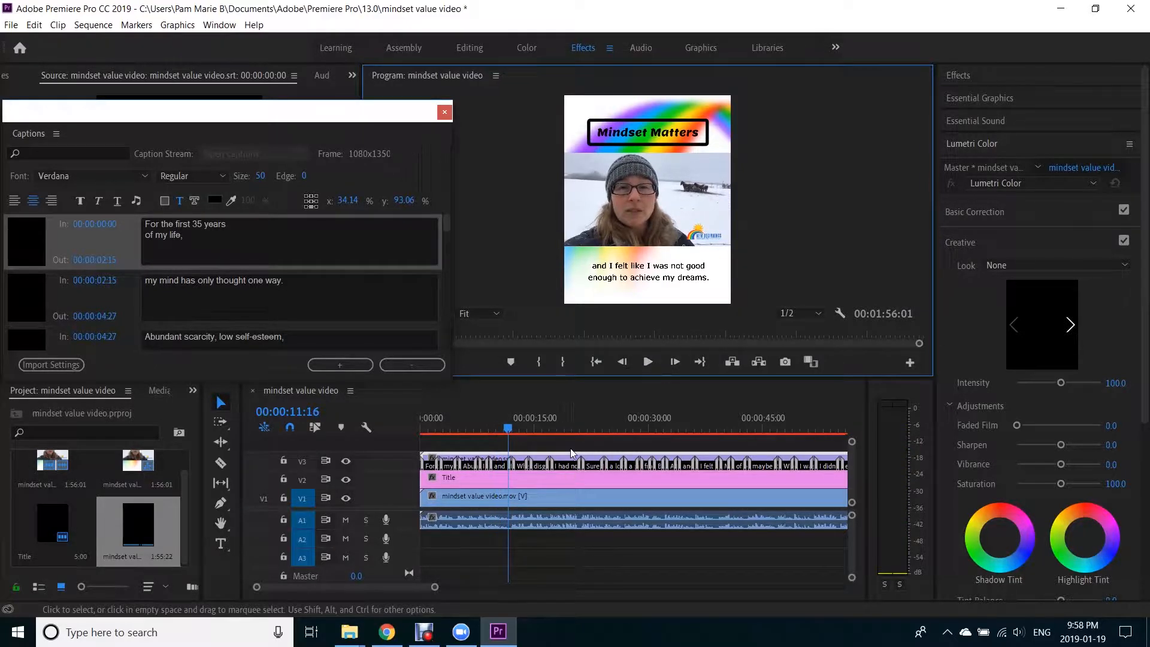
{"action": "left_click_drag", "start_coordinate": [508, 430], "coordinate": [389, 429]}
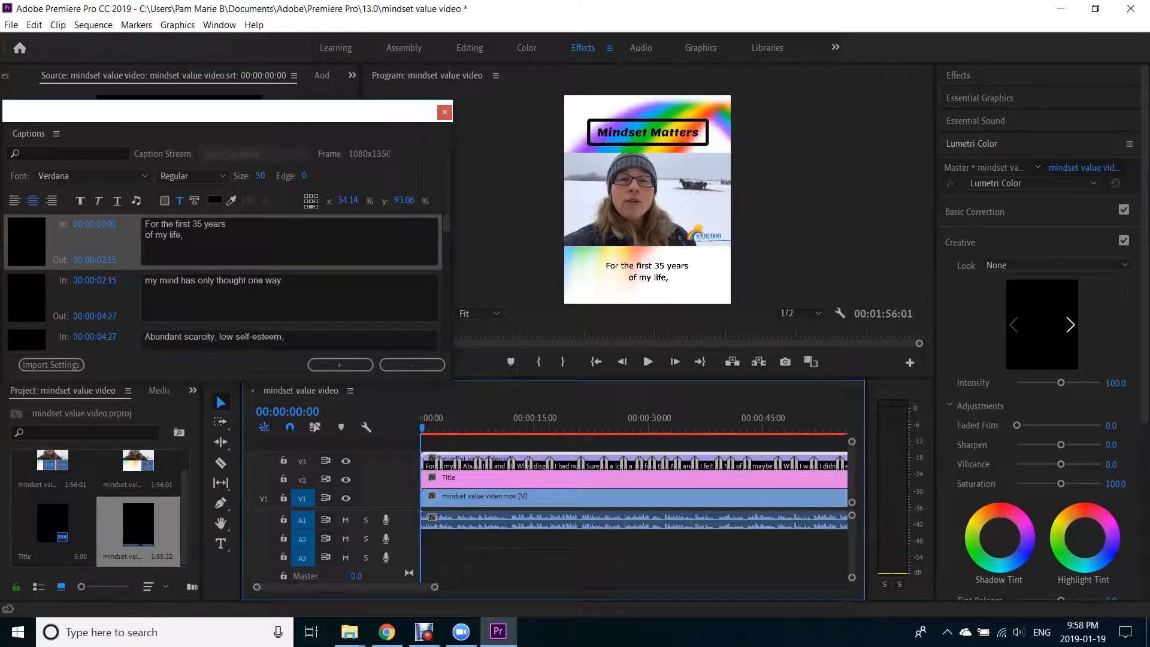
Play the sequence to the second caption and split it into two lines after "my mind has only"
{"action": "left_click", "coordinate": [648, 363]}
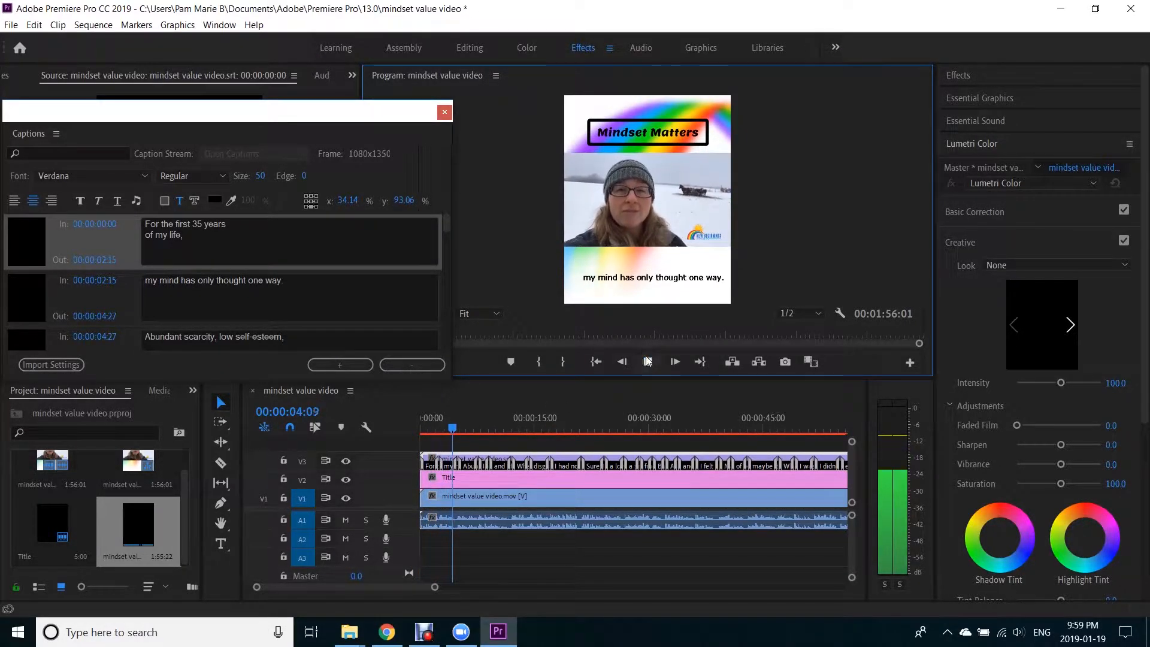
{"action": "key", "text": "space"}
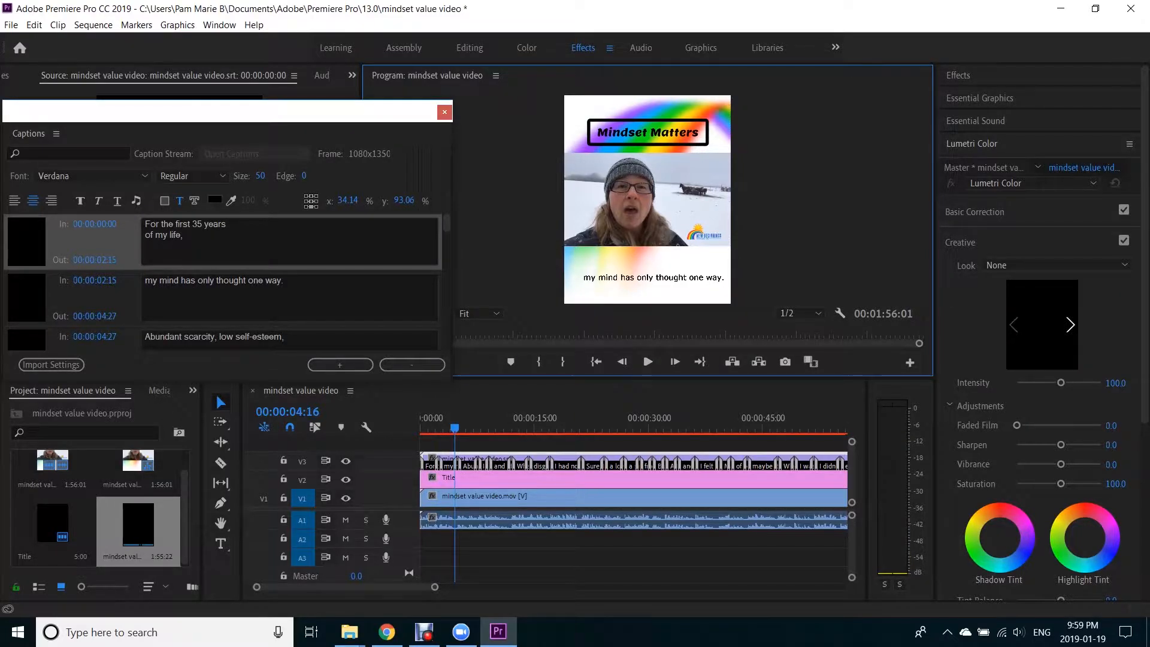
{"action": "left_click", "coordinate": [218, 280]}
{"action": "key", "text": "Return"}
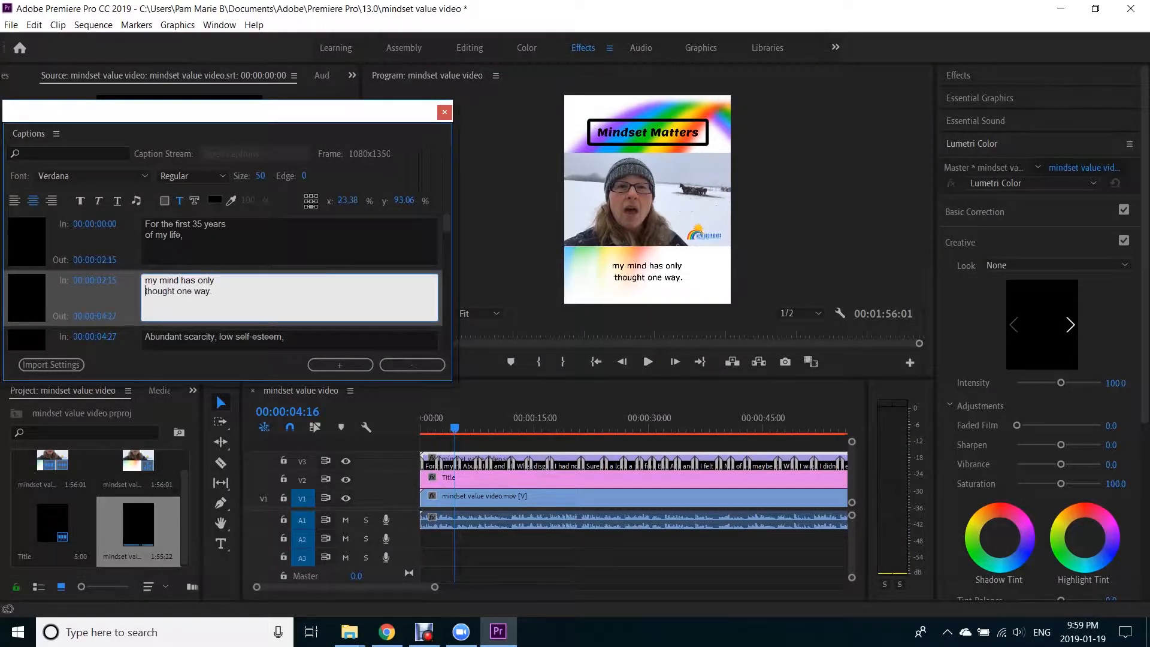
Play on to the third caption, split it into two lines after "Abundant scarcity," and remove the trailing space
{"action": "left_click", "coordinate": [646, 362]}
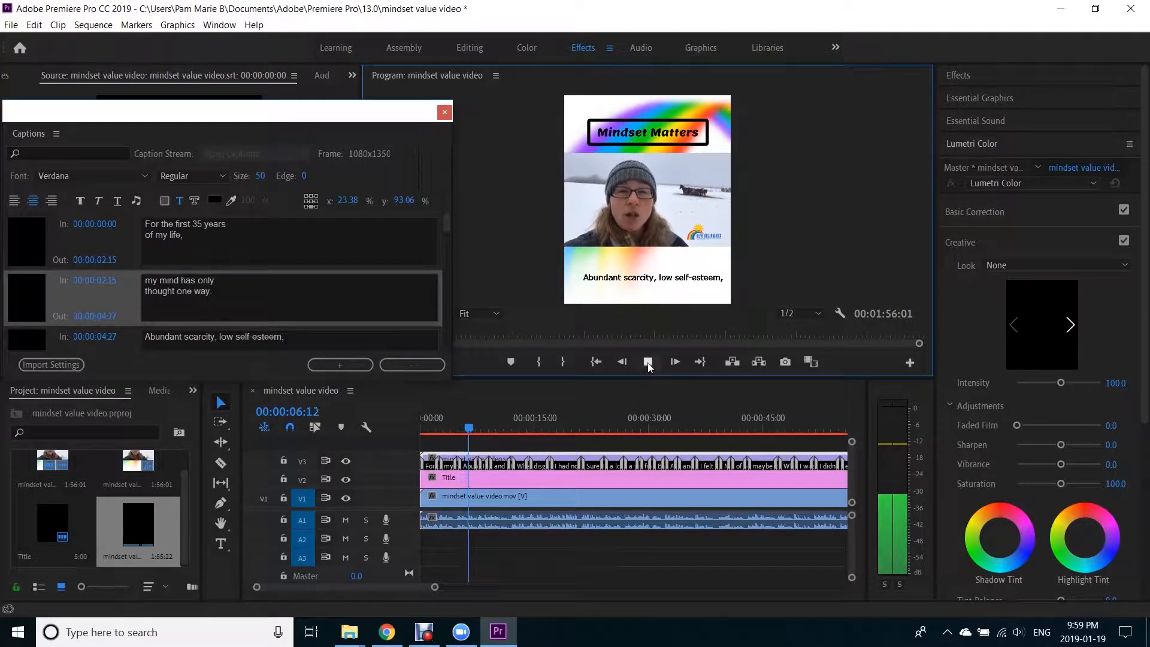
{"action": "key", "text": "space"}
{"action": "left_click", "coordinate": [219, 337]}
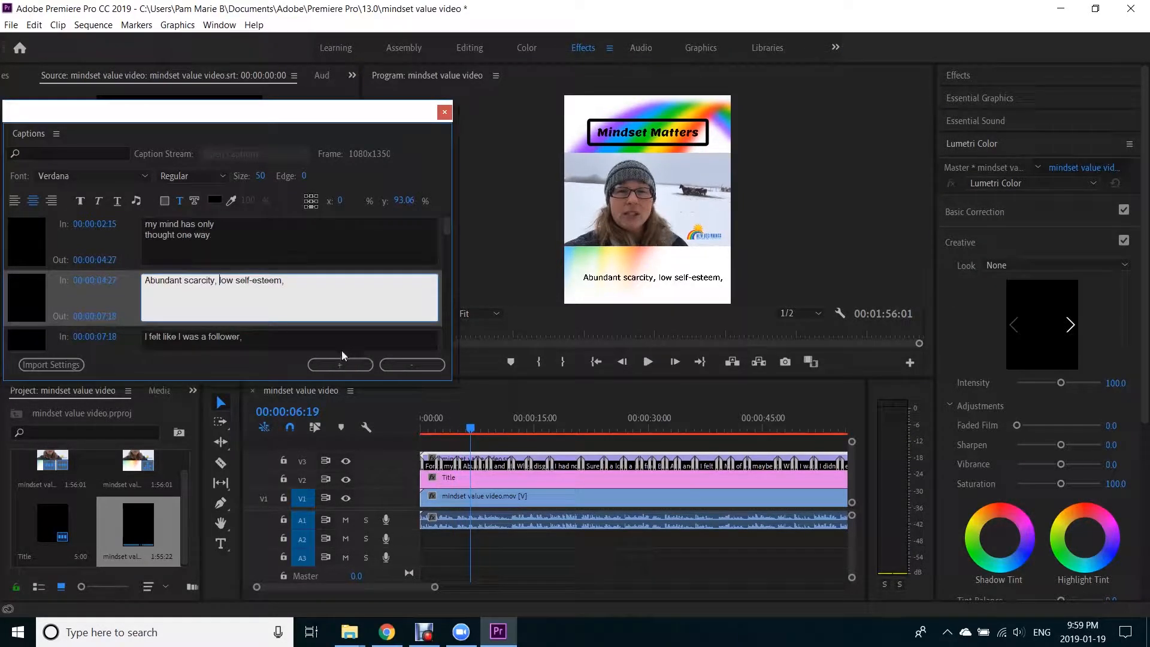
{"action": "key", "text": "Return"}
{"action": "key", "text": "Left"}
{"action": "key", "text": "BackSpace"}
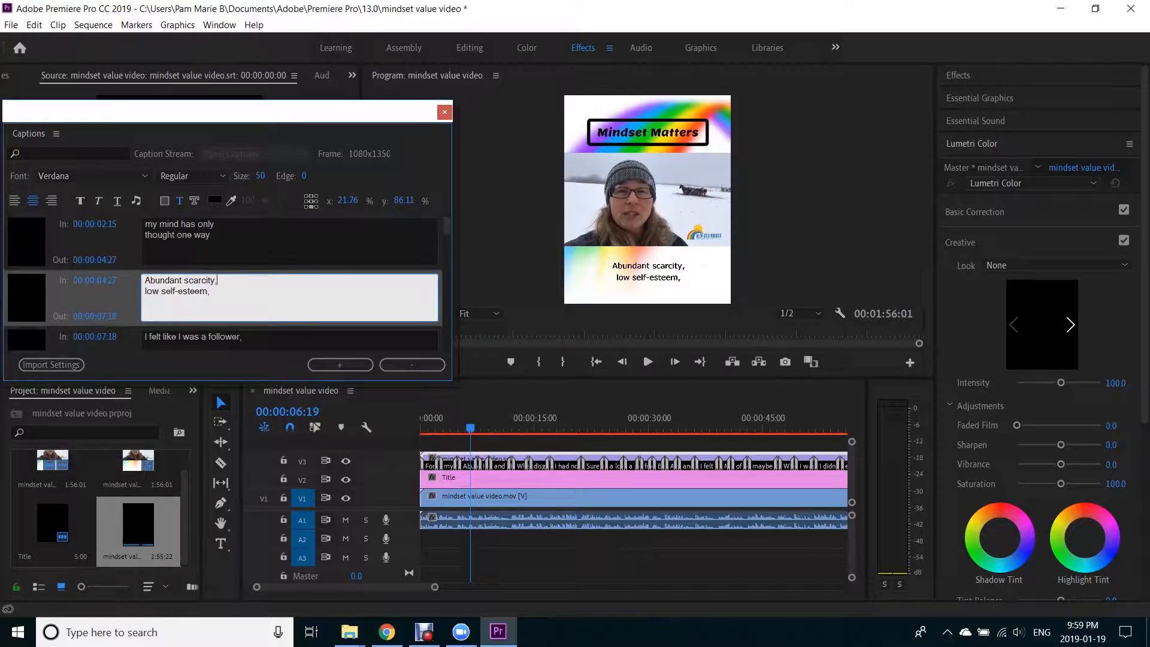
Play further through the captions and put quotation marks around "self development community" in the caption starting at 00:00:12:01
{"action": "left_click", "coordinate": [648, 362]}
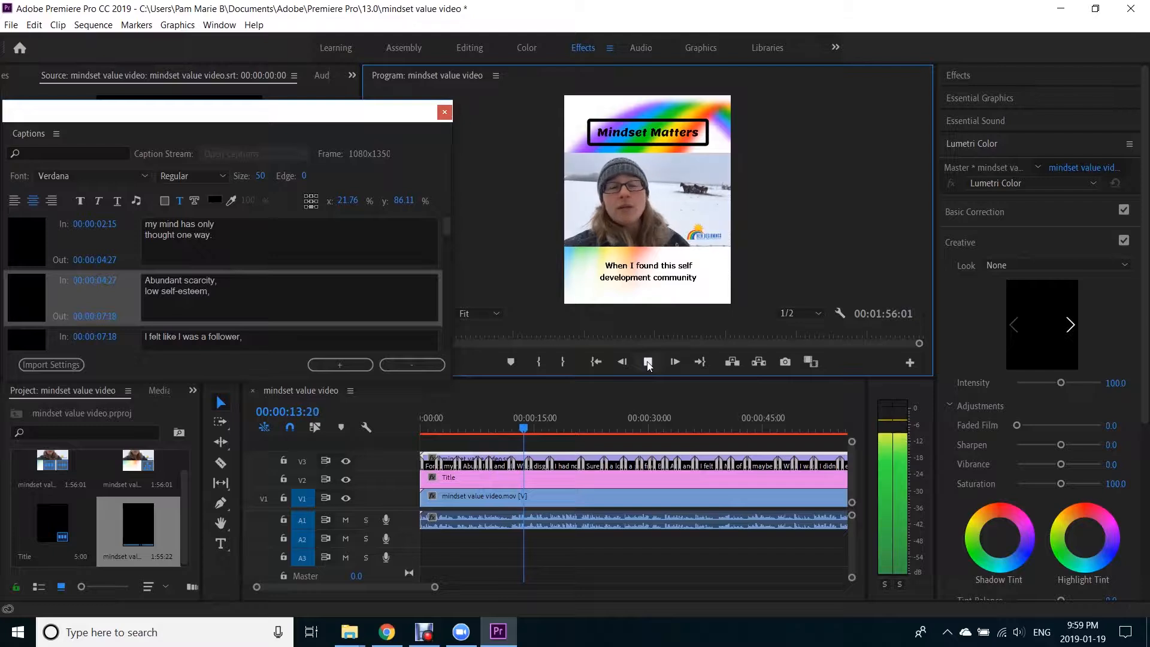
{"action": "left_click", "coordinate": [648, 362]}
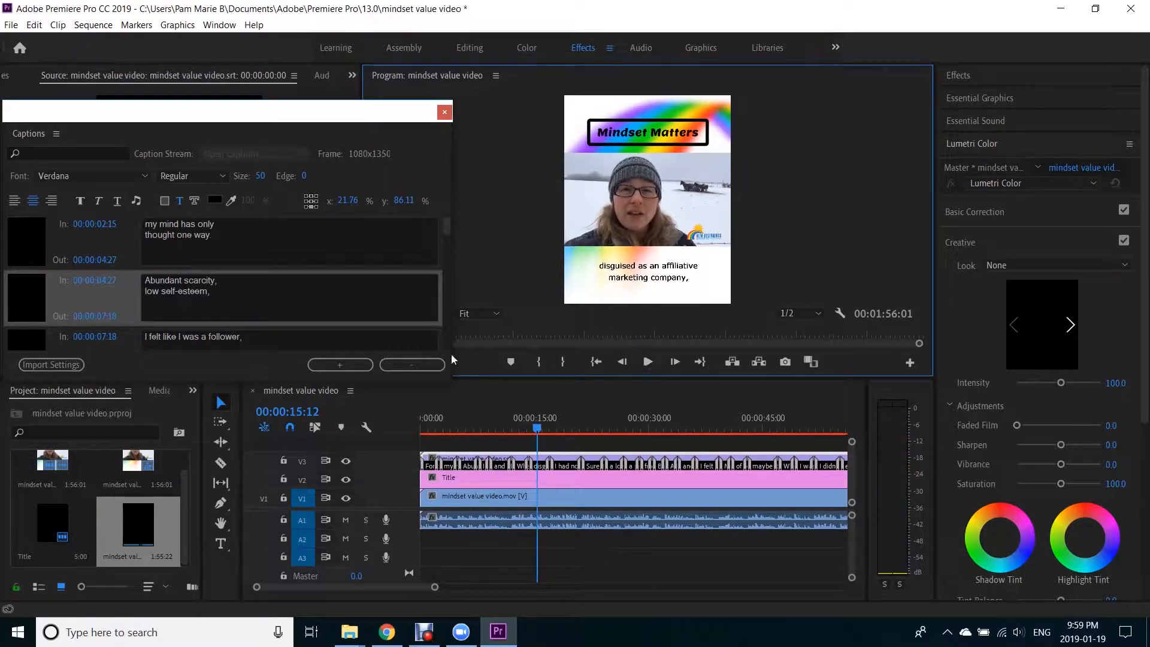
{"action": "left_click_drag", "start_coordinate": [447, 231], "coordinate": [447, 239]}
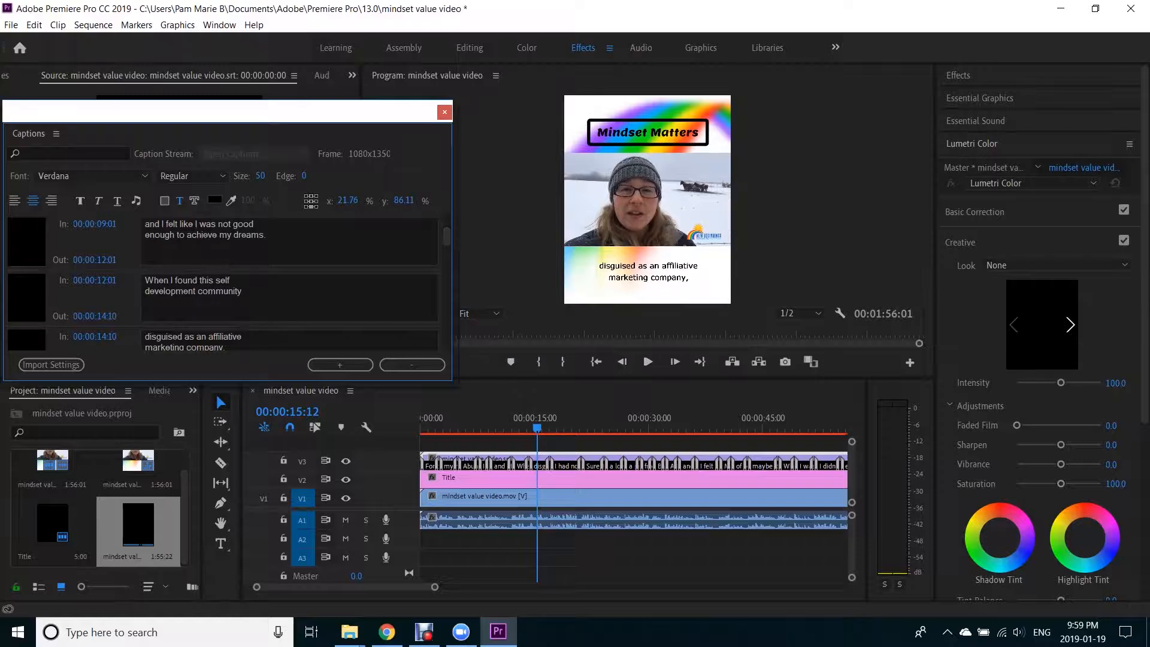
{"action": "left_click", "coordinate": [215, 281]}
{"action": "type", "text": "\""}
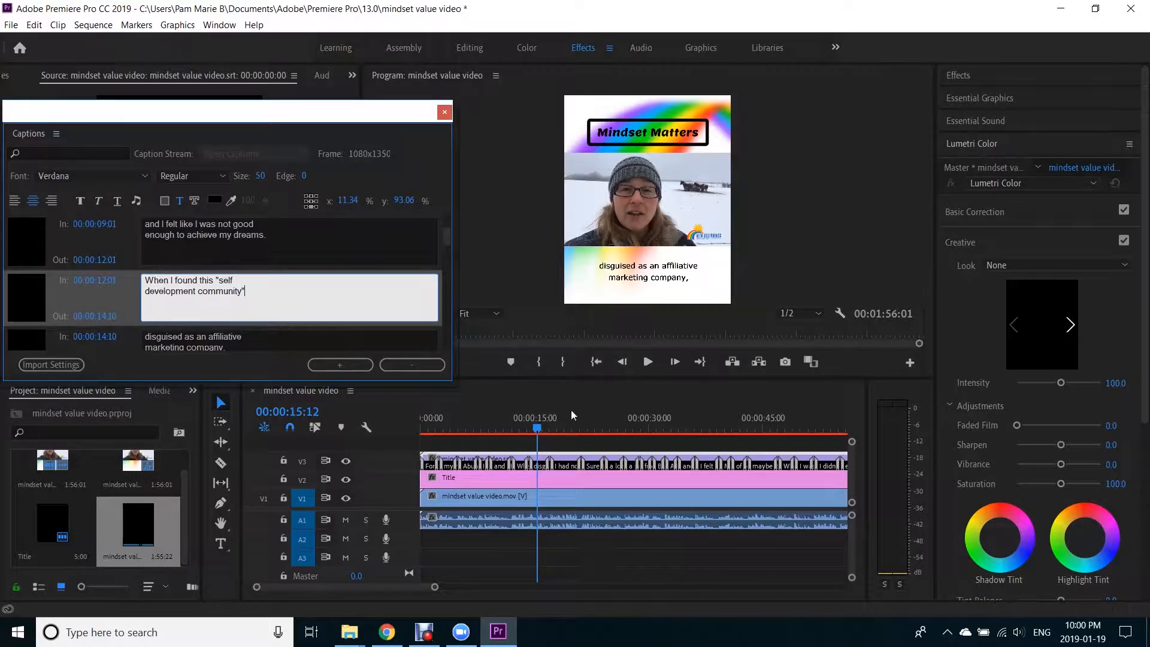
Review the captions from the quoted one onward and split "a loving husband, two beautiful kids," after "husband,", removing the extra space
{"action": "left_click_drag", "start_coordinate": [537, 427], "coordinate": [528, 426]}
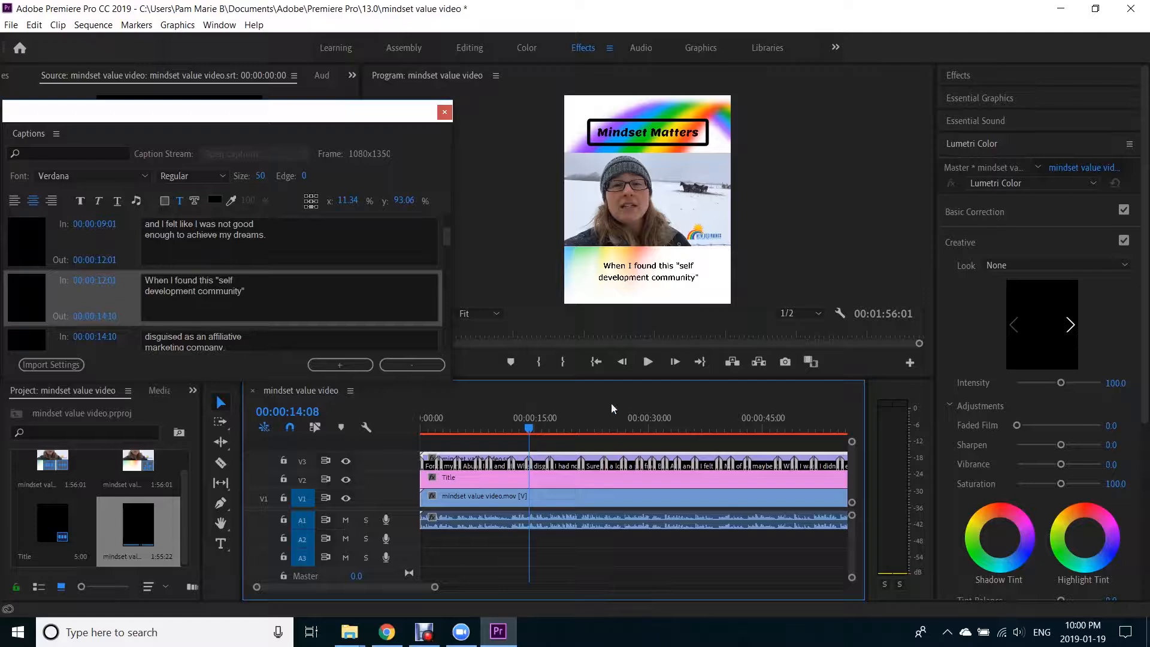
{"action": "left_click", "coordinate": [648, 363]}
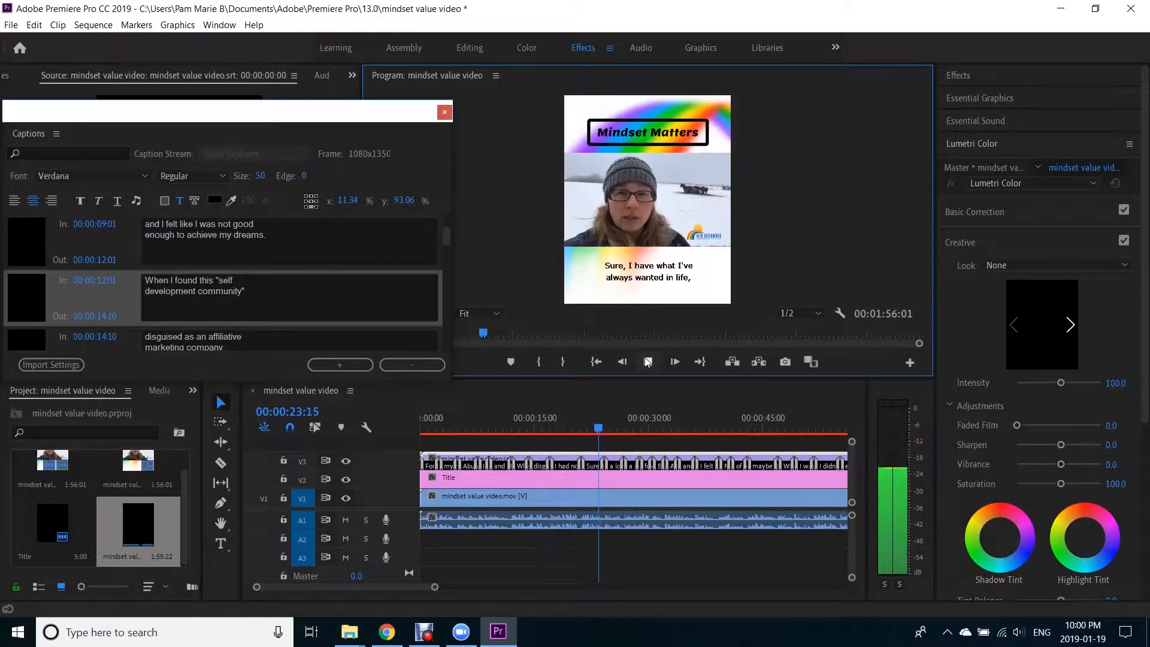
{"action": "left_click", "coordinate": [645, 358]}
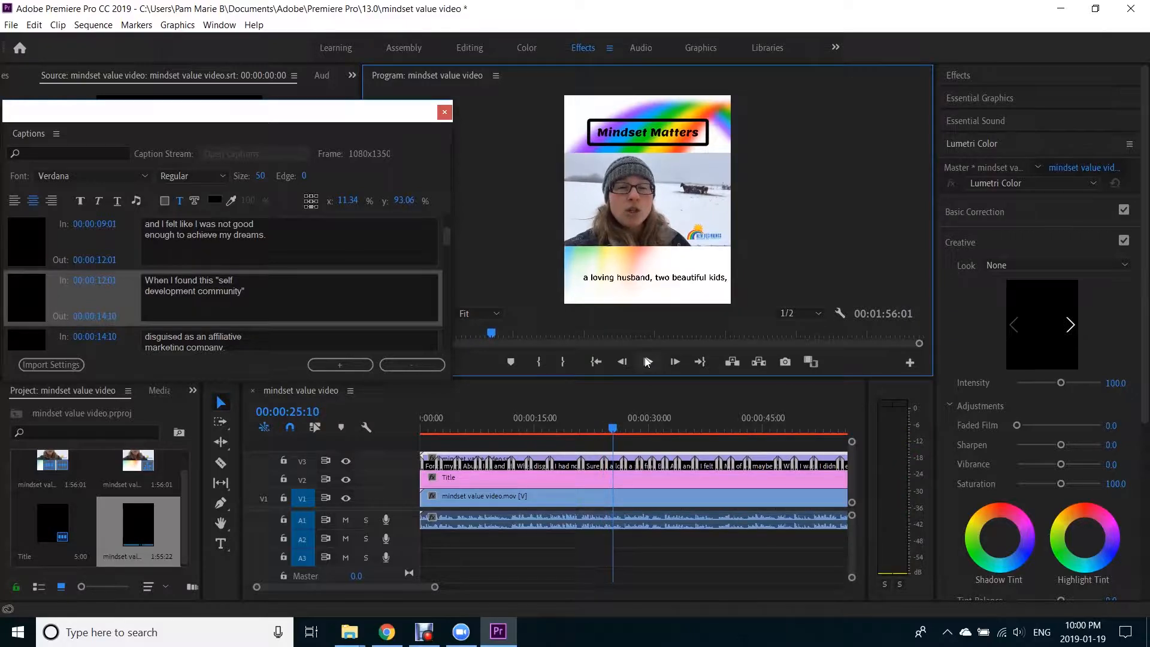
{"action": "left_click_drag", "start_coordinate": [444, 240], "coordinate": [444, 246]}
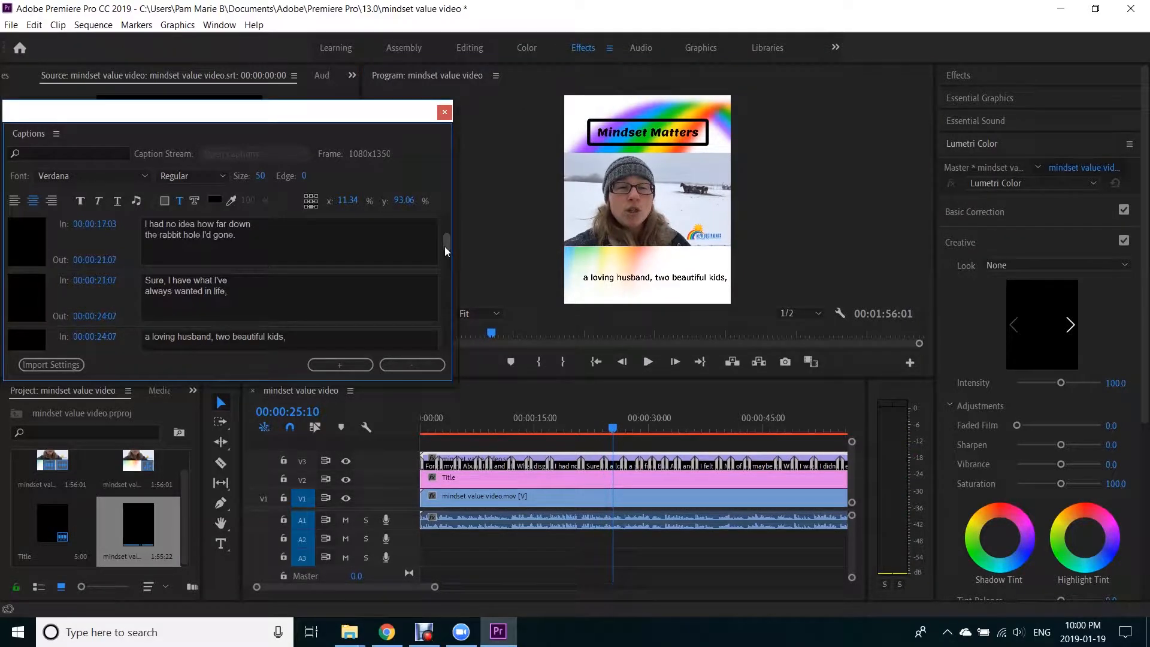
{"action": "left_click", "coordinate": [213, 336]}
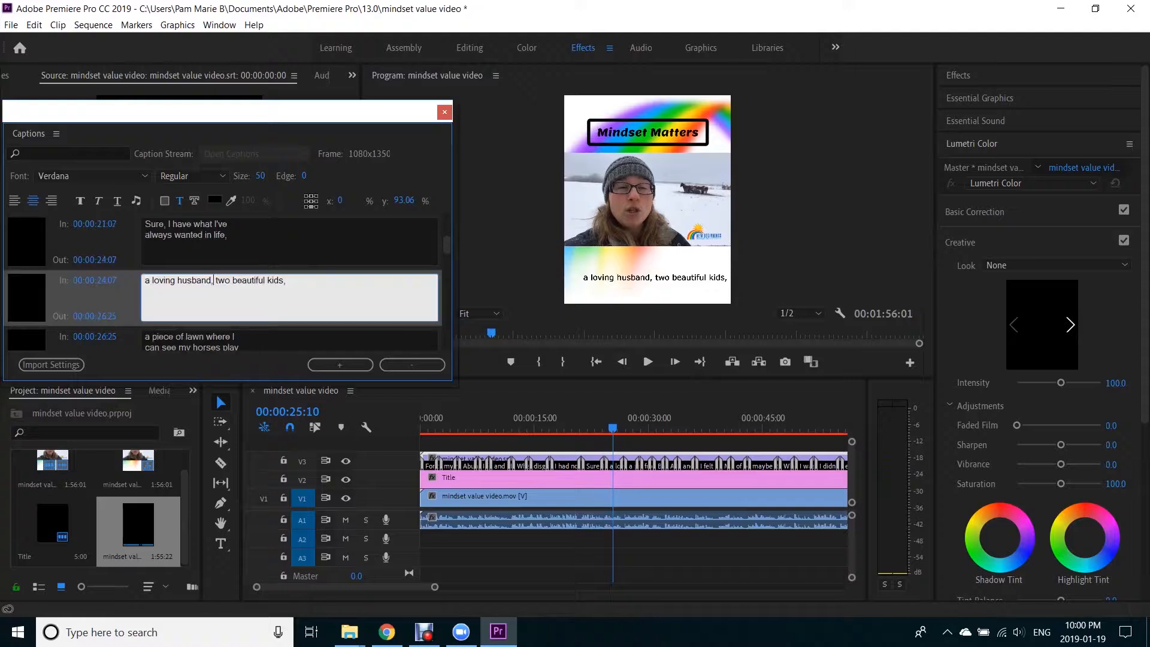
{"action": "key", "text": "Return"}
{"action": "key", "text": "Delete"}
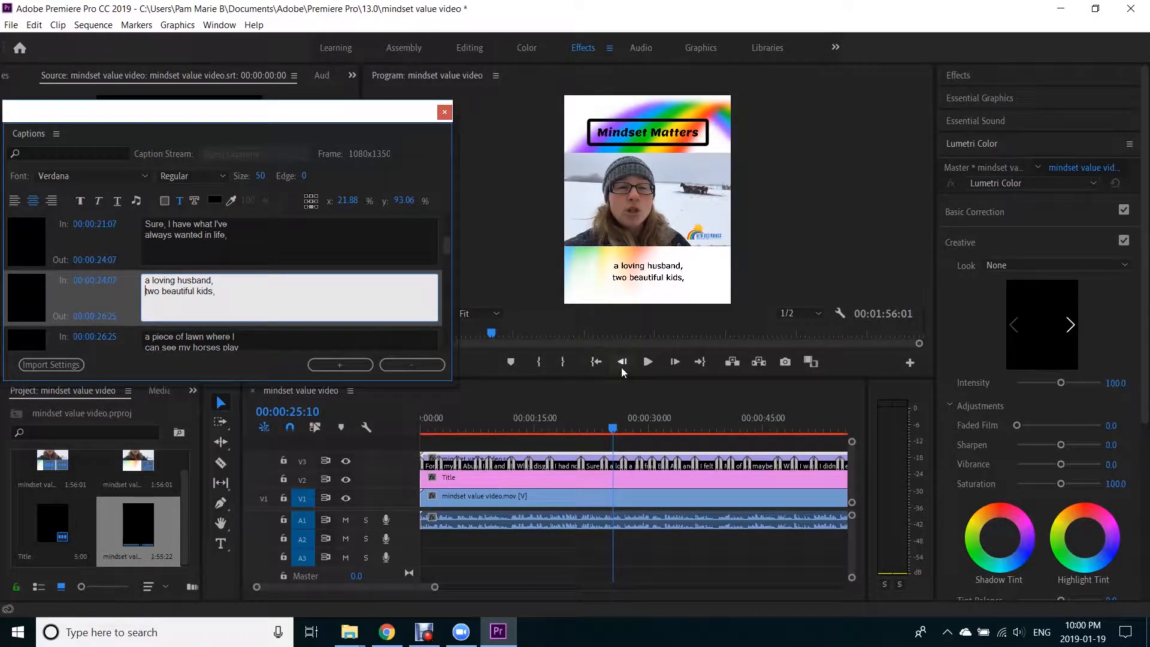
Play on, correct "lawn" to "land" in the caption "a piece of lawn where I can see my horses play", and check it in the preview
{"action": "left_click", "coordinate": [655, 363]}
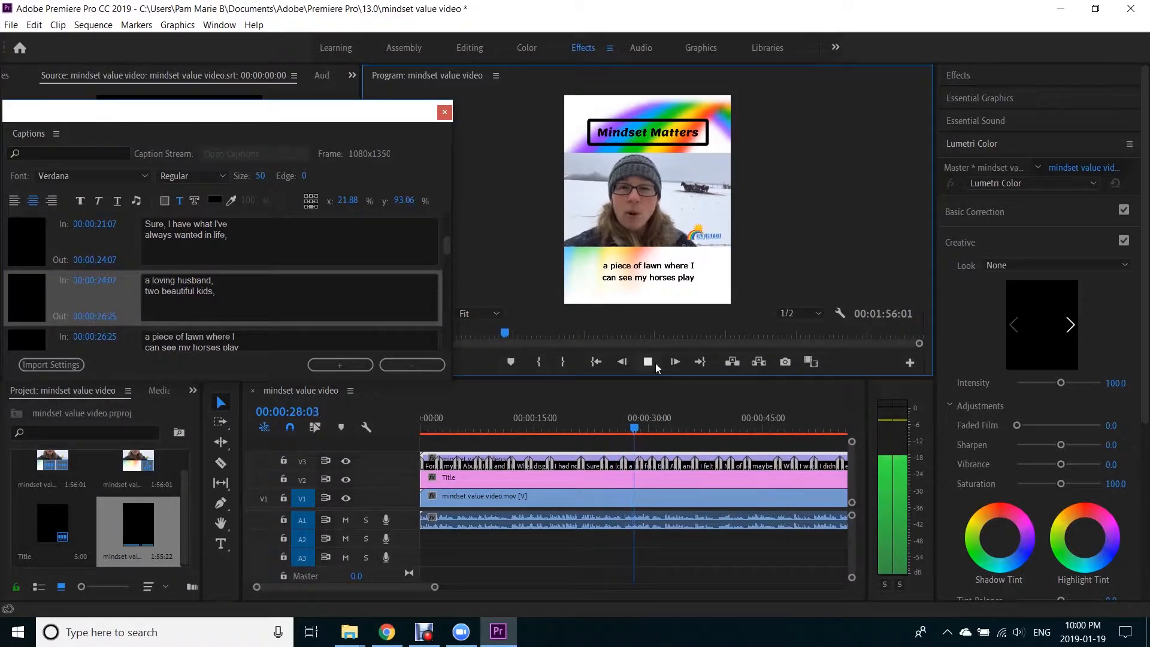
{"action": "left_click", "coordinate": [648, 362]}
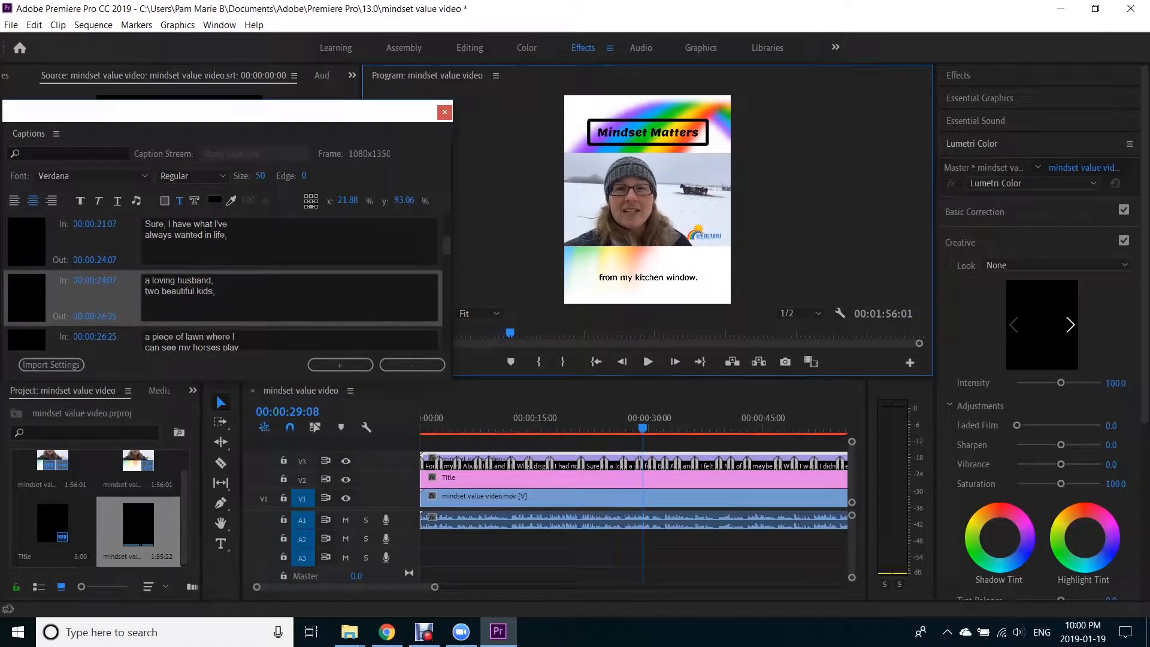
{"action": "left_click", "coordinate": [204, 337]}
{"action": "left_click", "coordinate": [205, 280]}
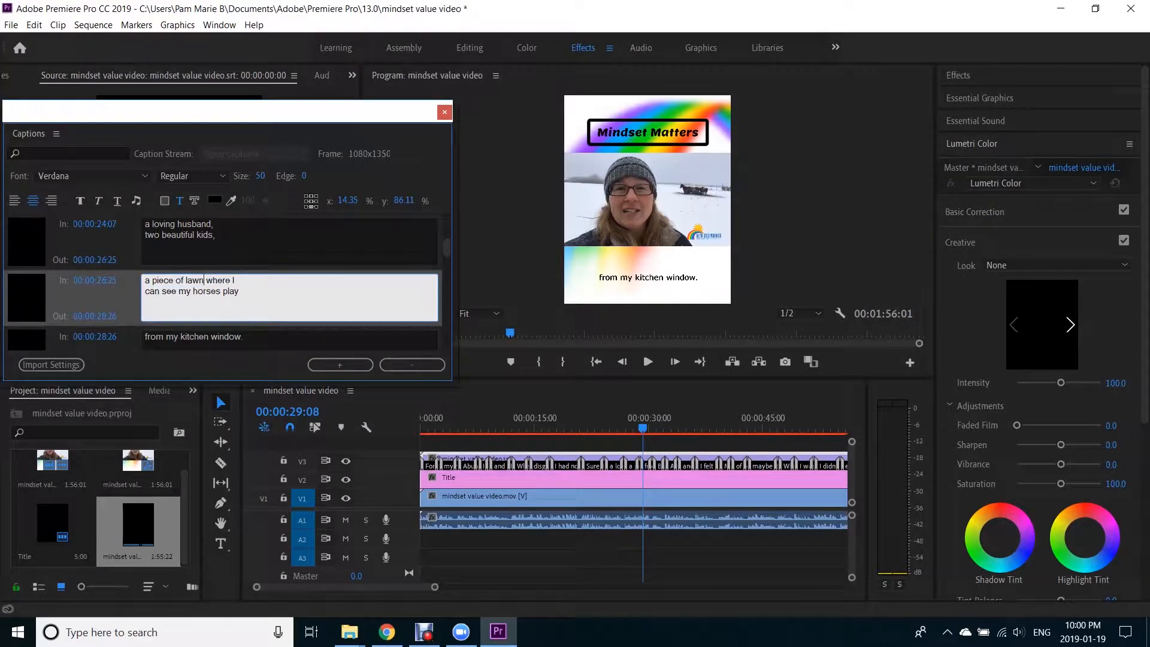
{"action": "key", "text": "BackSpace"}
{"action": "key", "text": "BackSpace"}
{"action": "type", "text": "nd"}
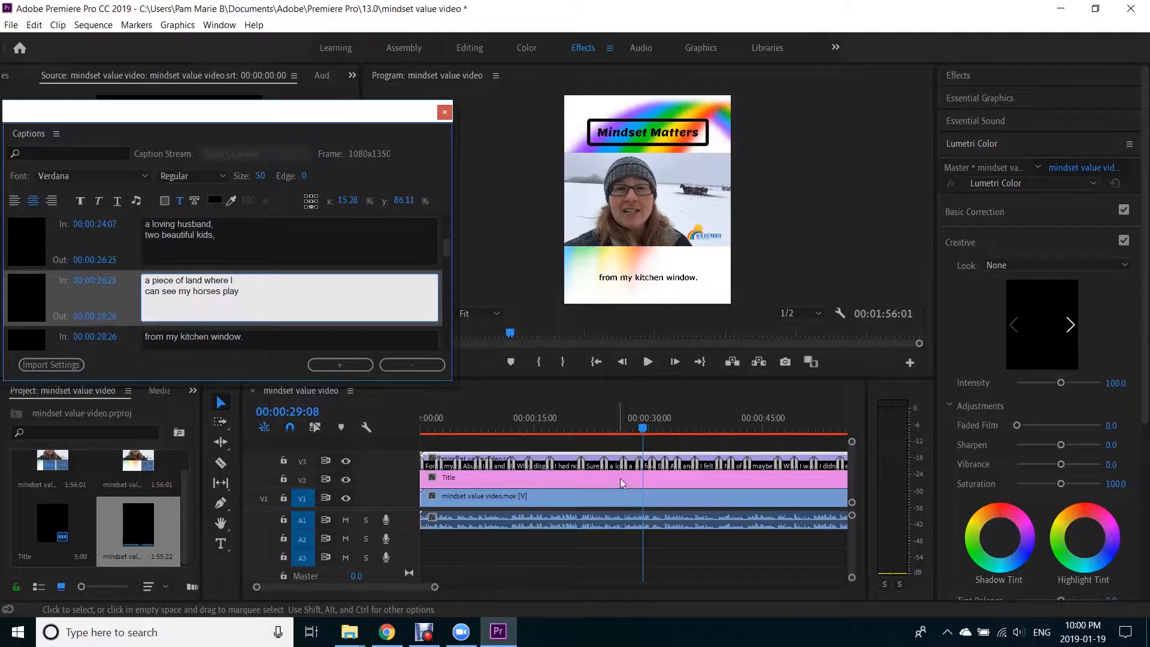
{"action": "left_click", "coordinate": [638, 431]}
{"action": "left_click_drag", "start_coordinate": [638, 432], "coordinate": [636, 433]}
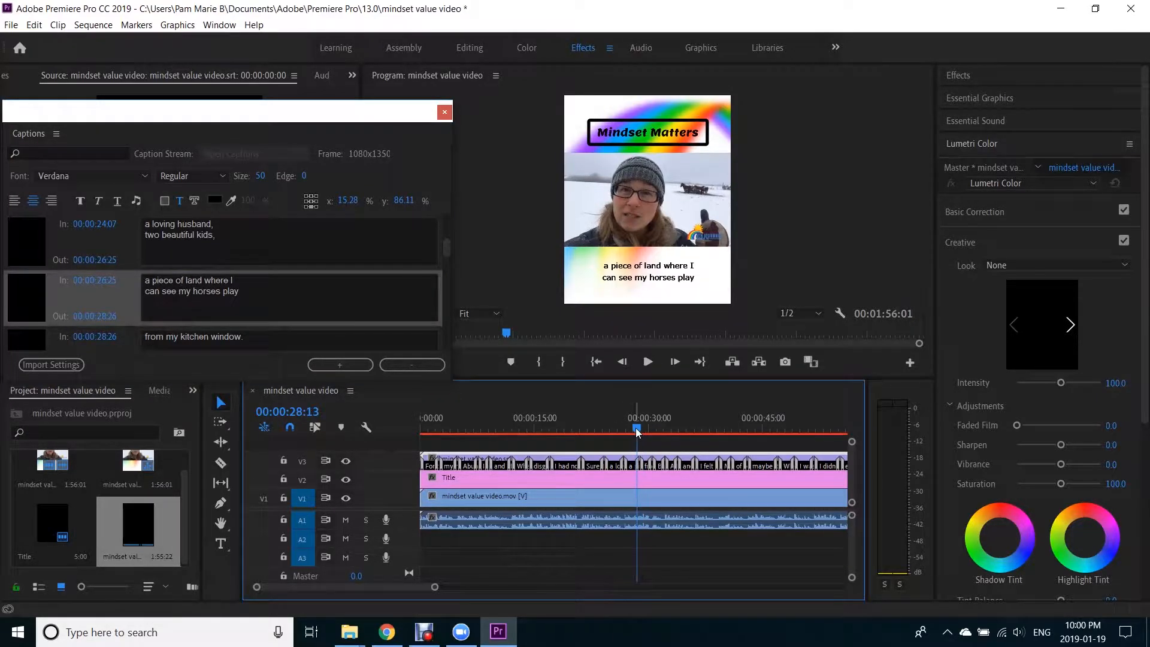
{"action": "left_click", "coordinate": [264, 295]}
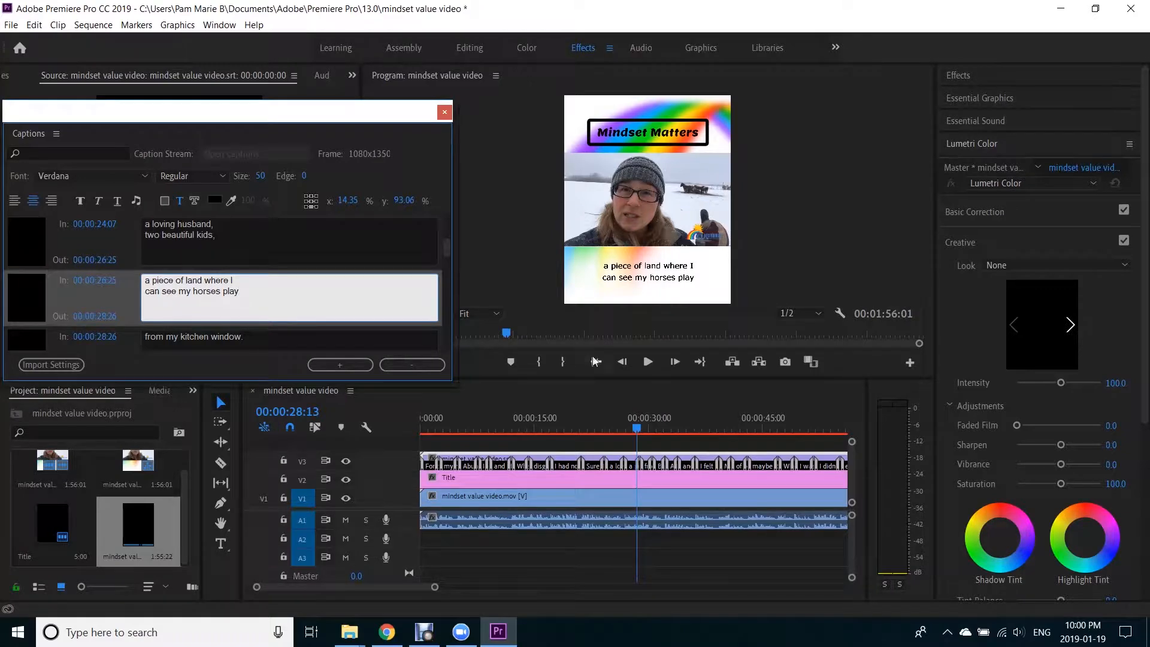
Play on to the stay-at-home mom caption, split it into two lines after "After I'd become a", and resume playback
{"action": "left_click", "coordinate": [647, 361]}
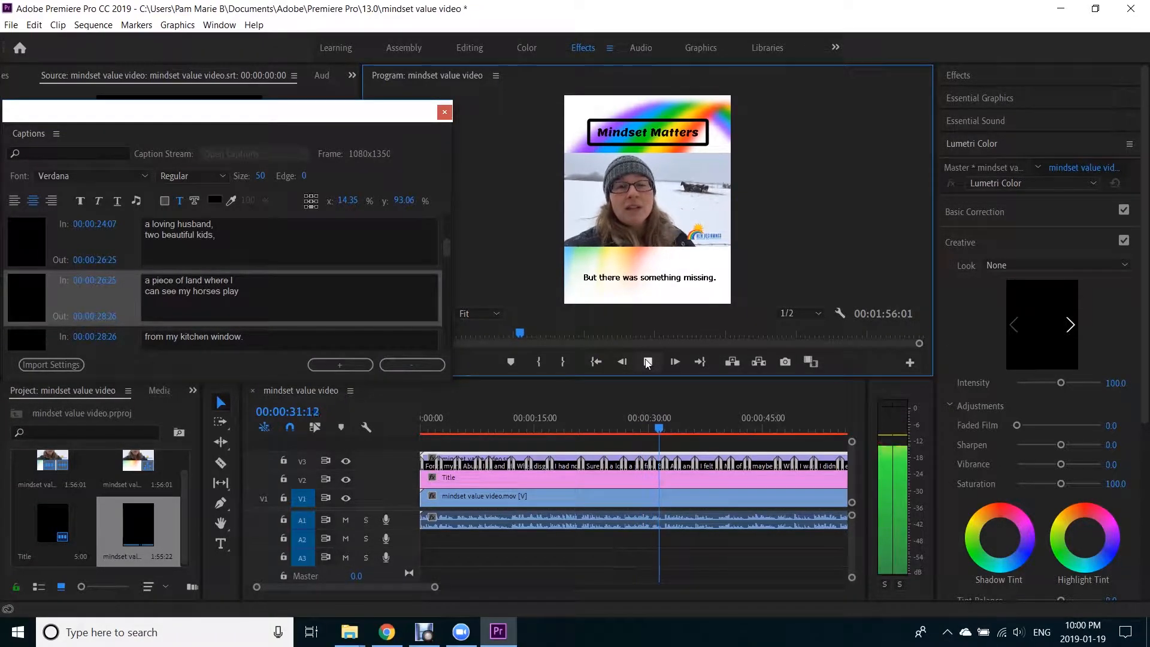
{"action": "left_click", "coordinate": [647, 361]}
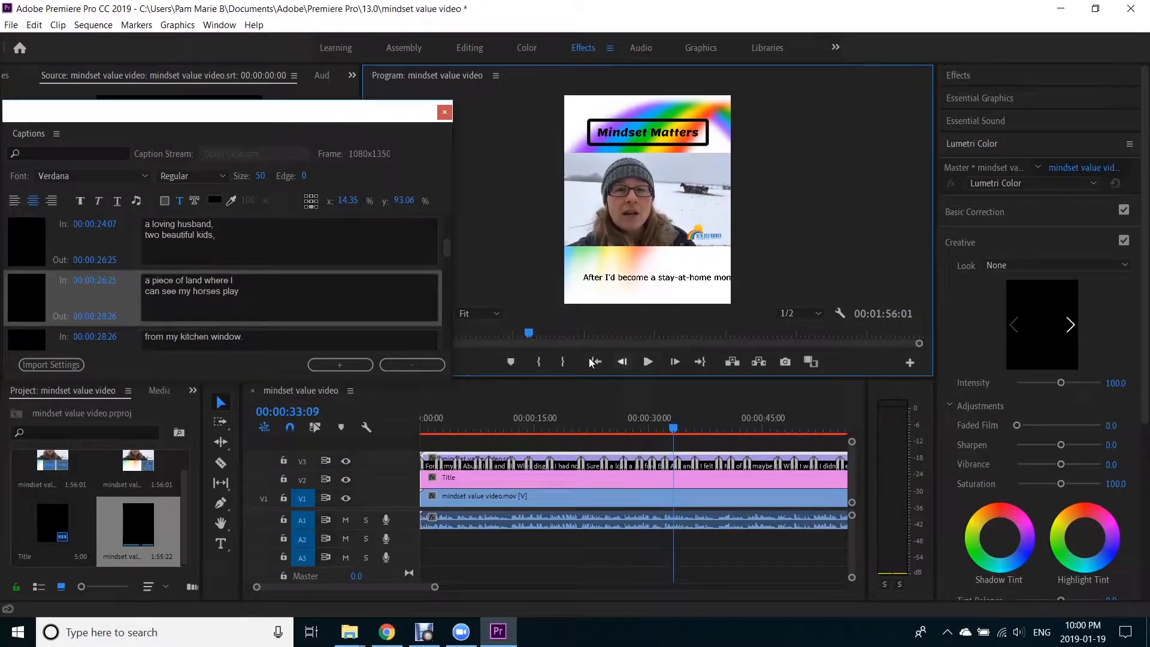
{"action": "left_click_drag", "start_coordinate": [447, 248], "coordinate": [446, 260]}
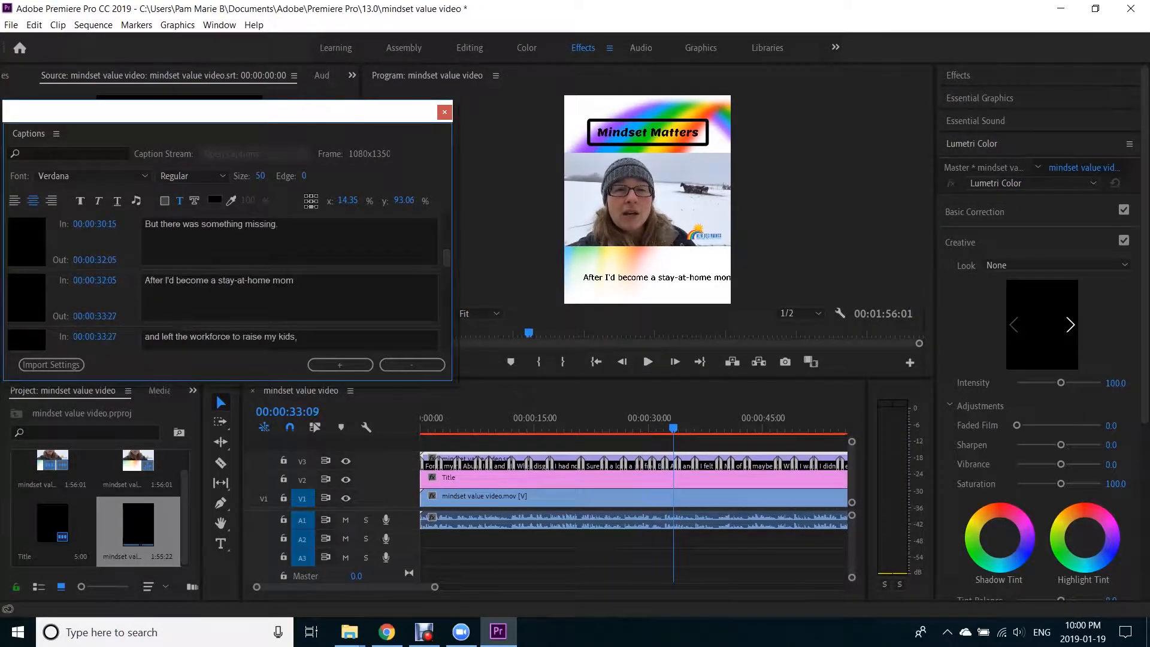
{"action": "left_click", "coordinate": [218, 280]}
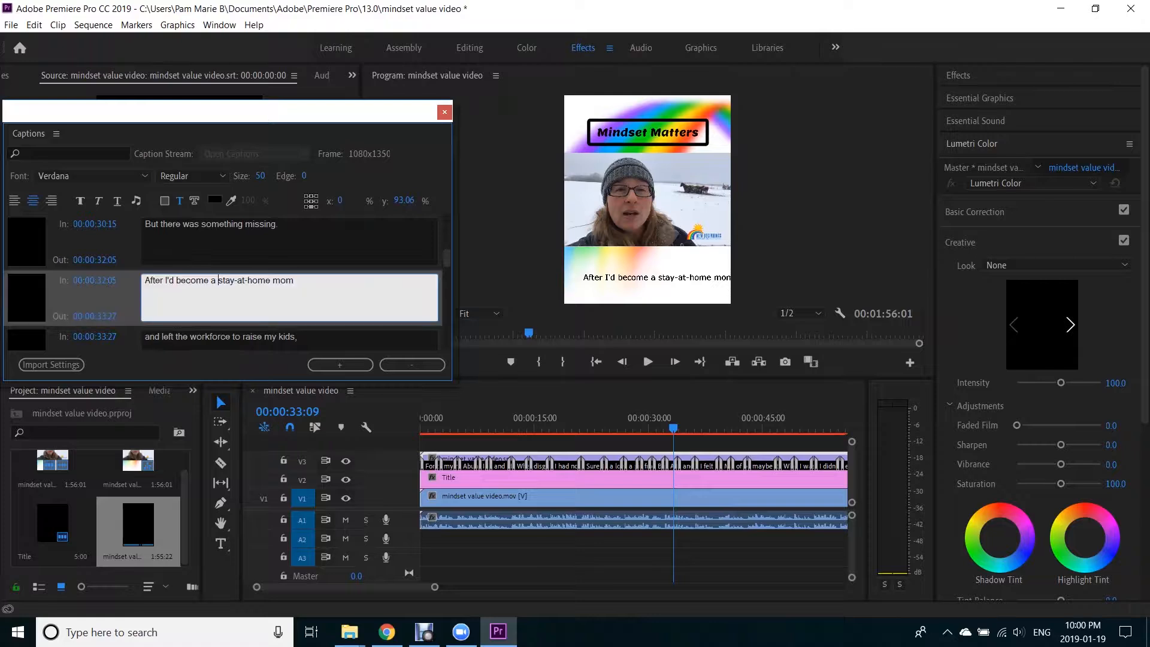
{"action": "key", "text": "Return"}
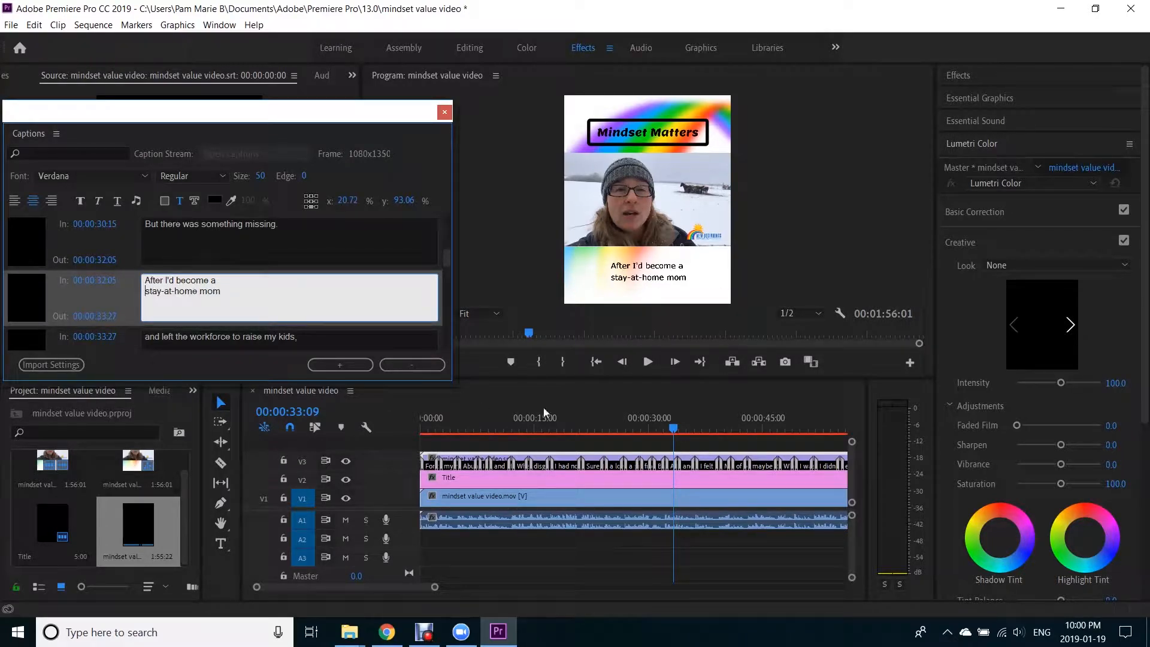
{"action": "left_click", "coordinate": [647, 361]}
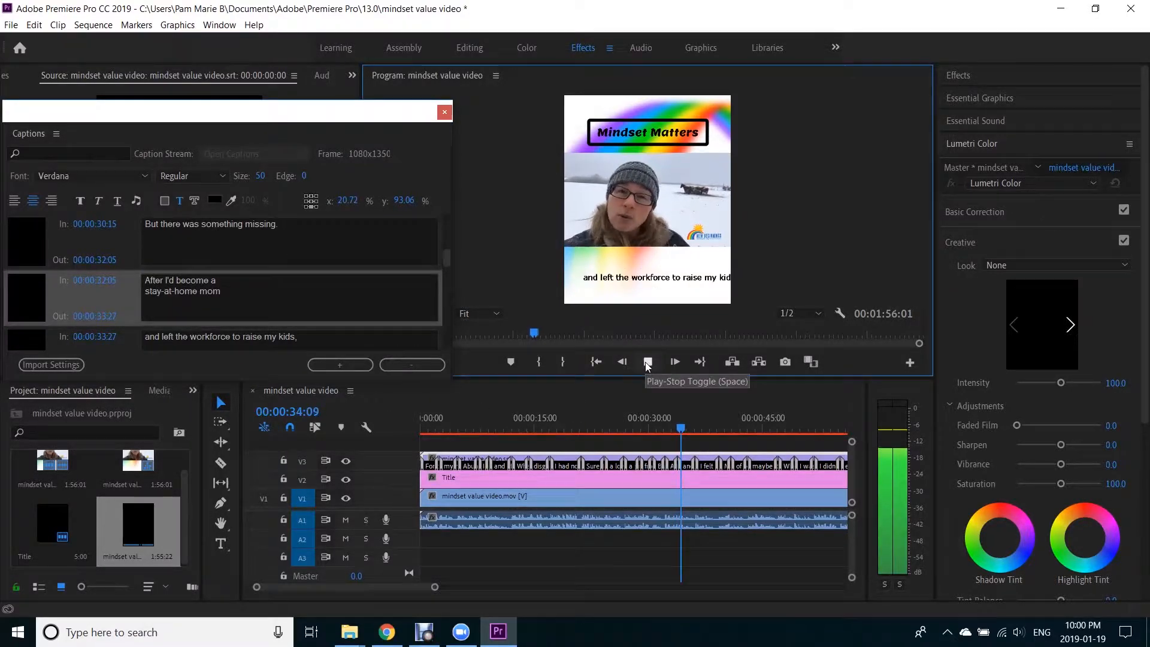
Pause at the caption "and left the workforce to raise my kids,", split it after "workforce", and resume playback
{"action": "left_click", "coordinate": [647, 363]}
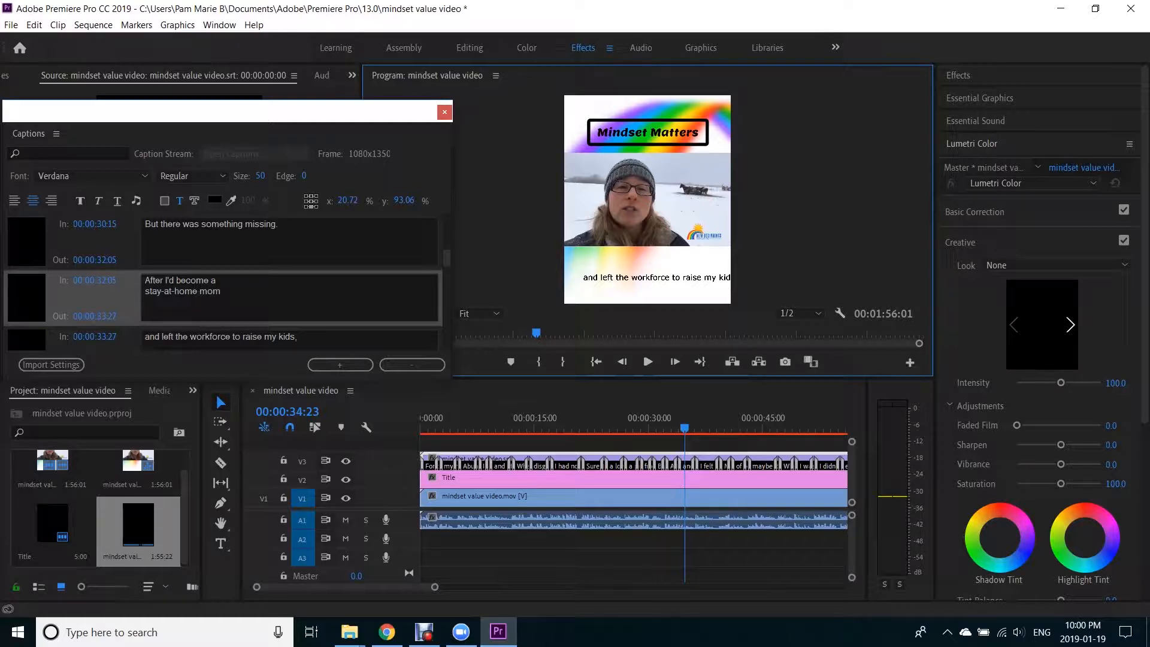
{"action": "left_click", "coordinate": [233, 337]}
{"action": "key", "text": "Return"}
{"action": "left_click", "coordinate": [647, 363]}
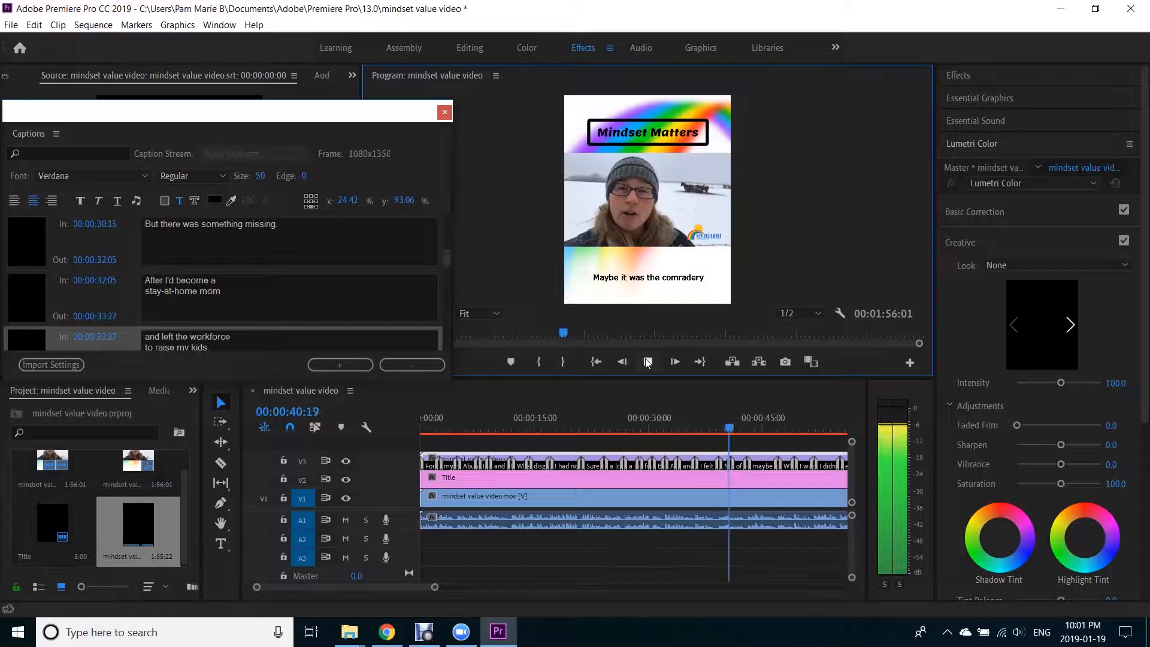
Pause at the caption "of being part of a team that I missed,", split it before "team", and resume playback
{"action": "left_click", "coordinate": [647, 363]}
{"action": "scroll", "coordinate": [222, 284], "scroll_direction": "down", "scroll_amount": 1}
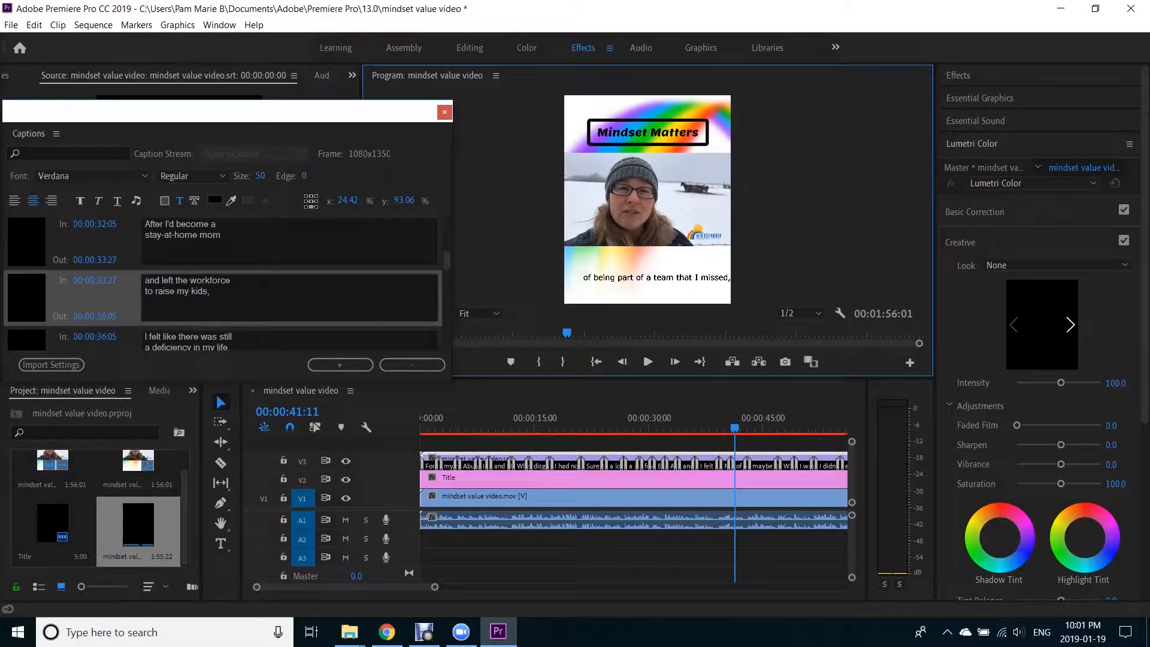
{"action": "scroll", "coordinate": [222, 284], "scroll_direction": "down", "scroll_amount": 1}
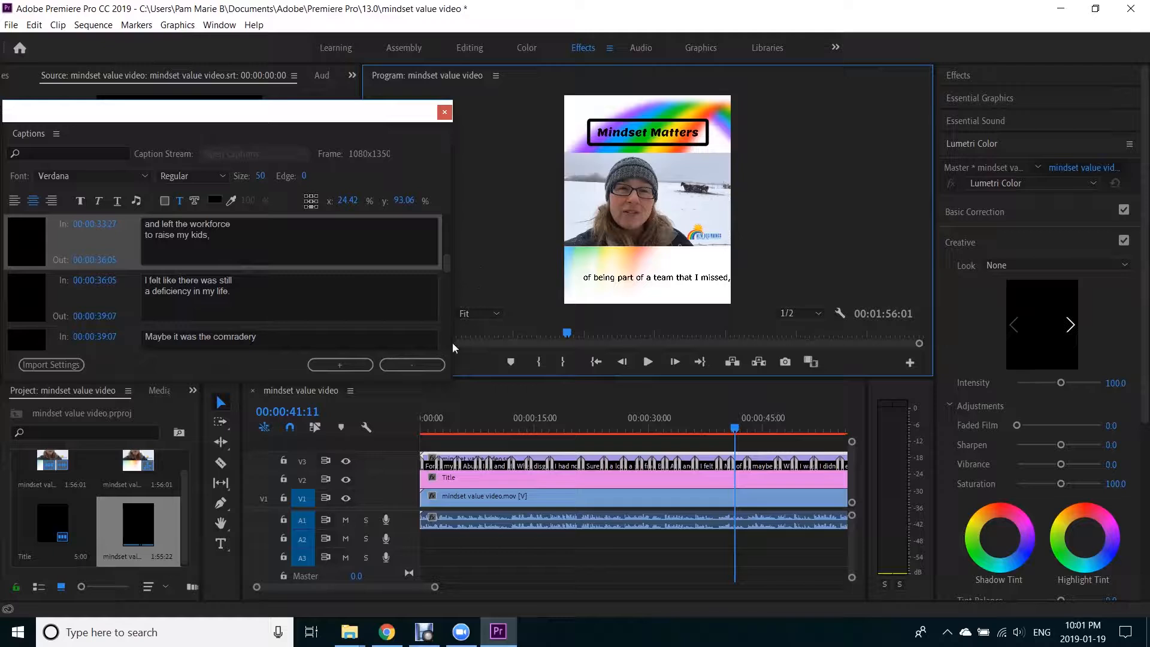
{"action": "left_click_drag", "start_coordinate": [446, 261], "coordinate": [443, 267]}
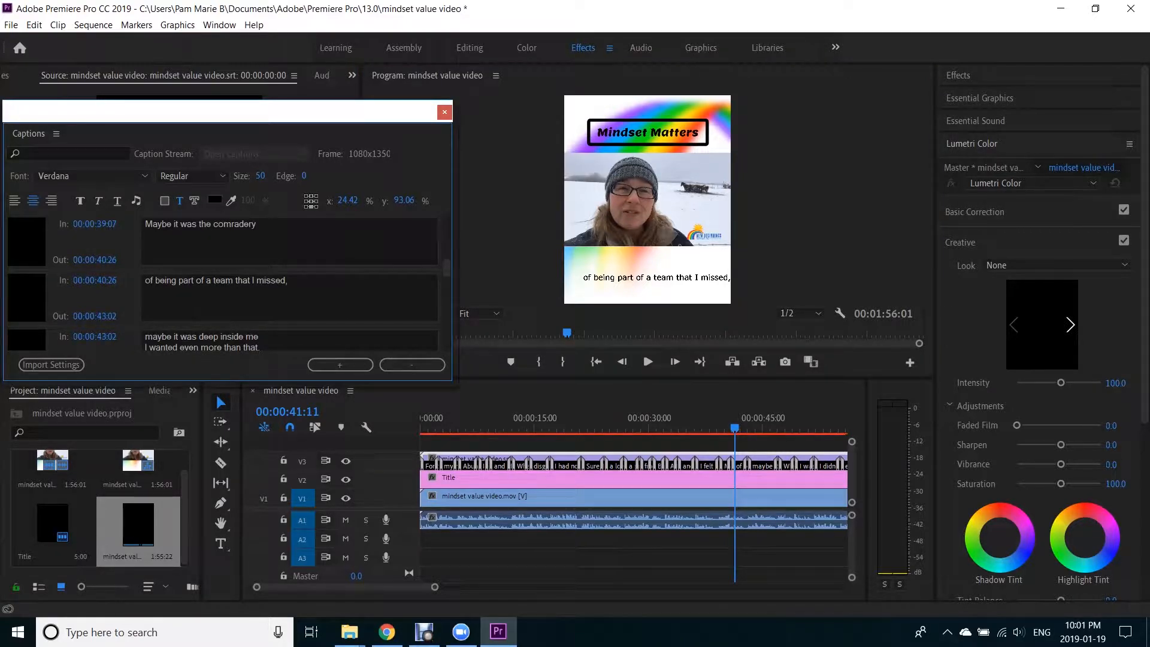
{"action": "left_click", "coordinate": [215, 279]}
{"action": "key", "text": "Return"}
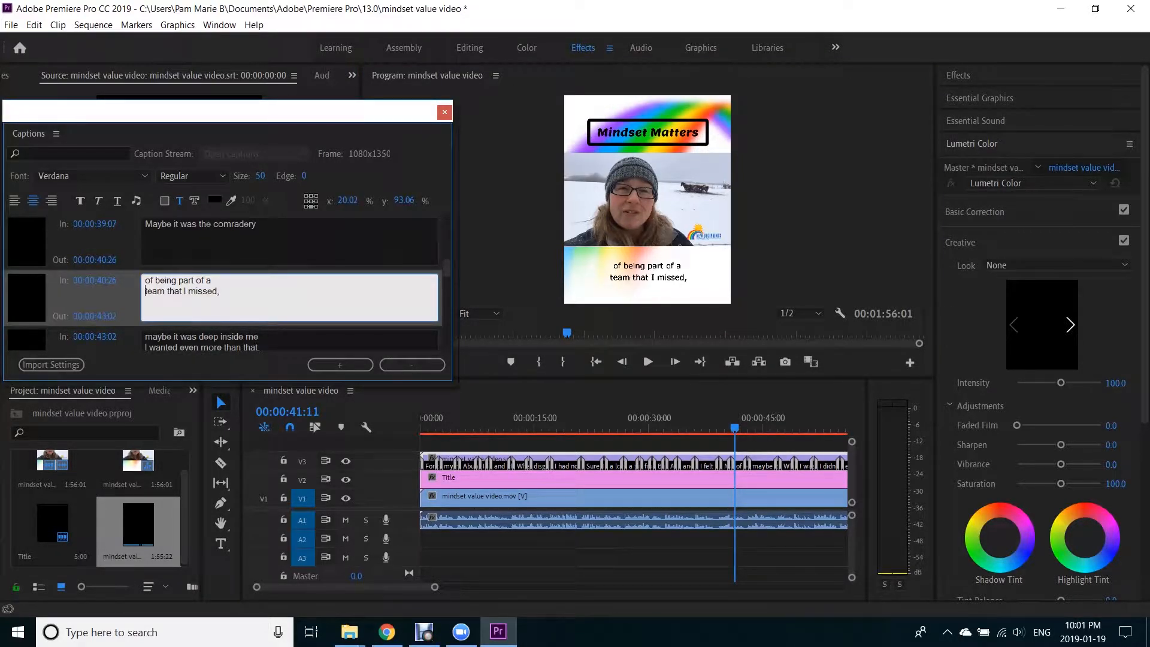
{"action": "left_click", "coordinate": [647, 362]}
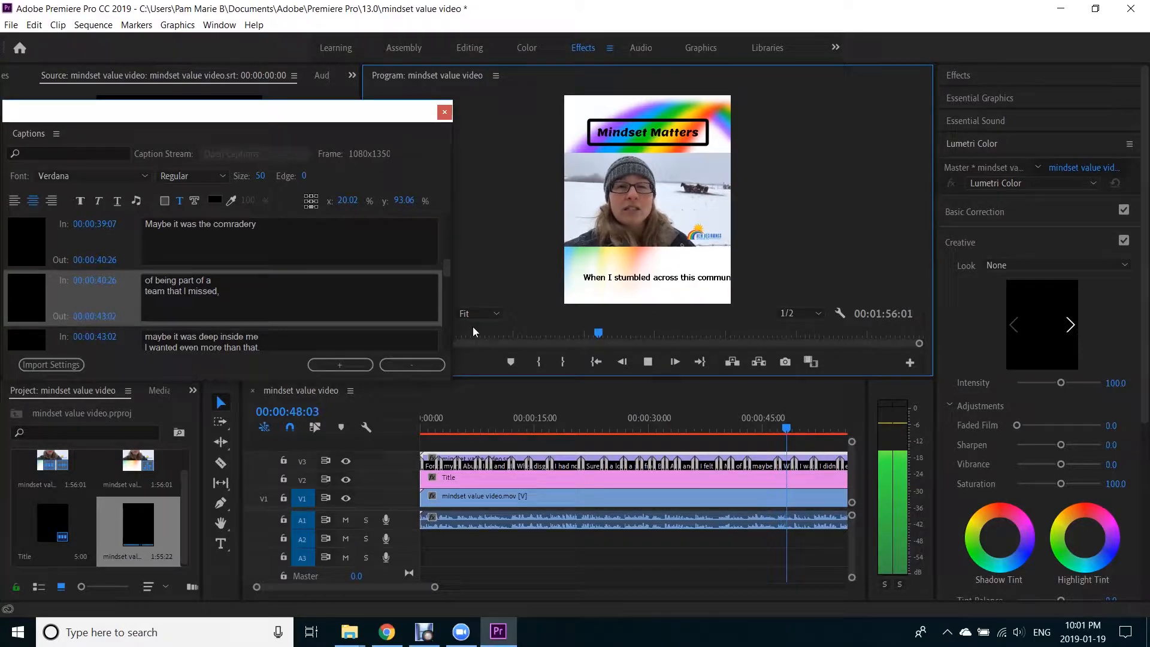
Pause at the caption "When I stumbled across this community,", split it after "stumbled", and resume playback
{"action": "key", "text": "space"}
{"action": "left_click_drag", "start_coordinate": [447, 271], "coordinate": [448, 275]}
{"action": "left_click", "coordinate": [277, 334]}
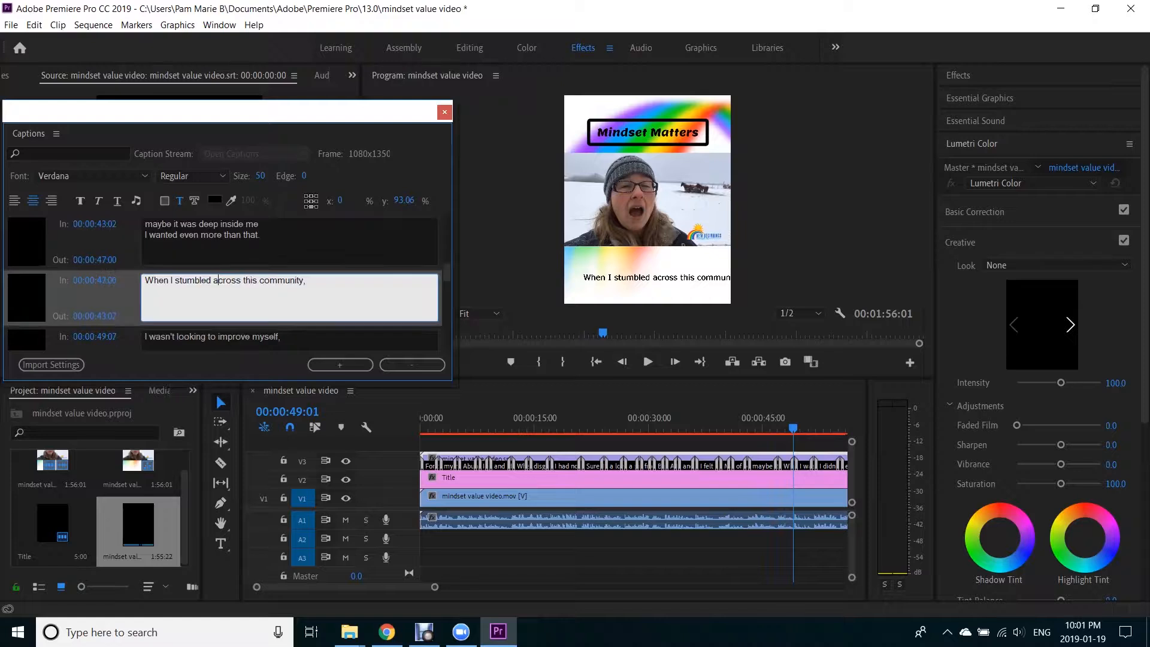
{"action": "key", "text": "Return"}
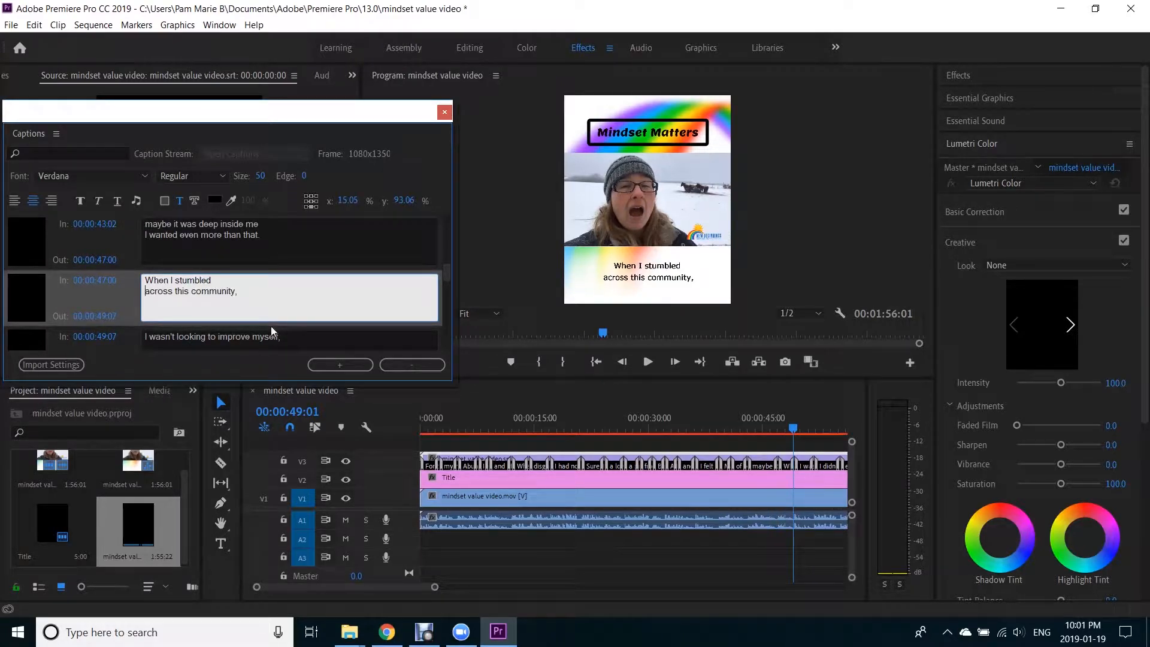
{"action": "left_click", "coordinate": [648, 362]}
Pause at the caption "I wasn't looking to improve myself,", split it before "improve", and resume playback
{"action": "left_click", "coordinate": [648, 362]}
{"action": "left_click", "coordinate": [218, 337]}
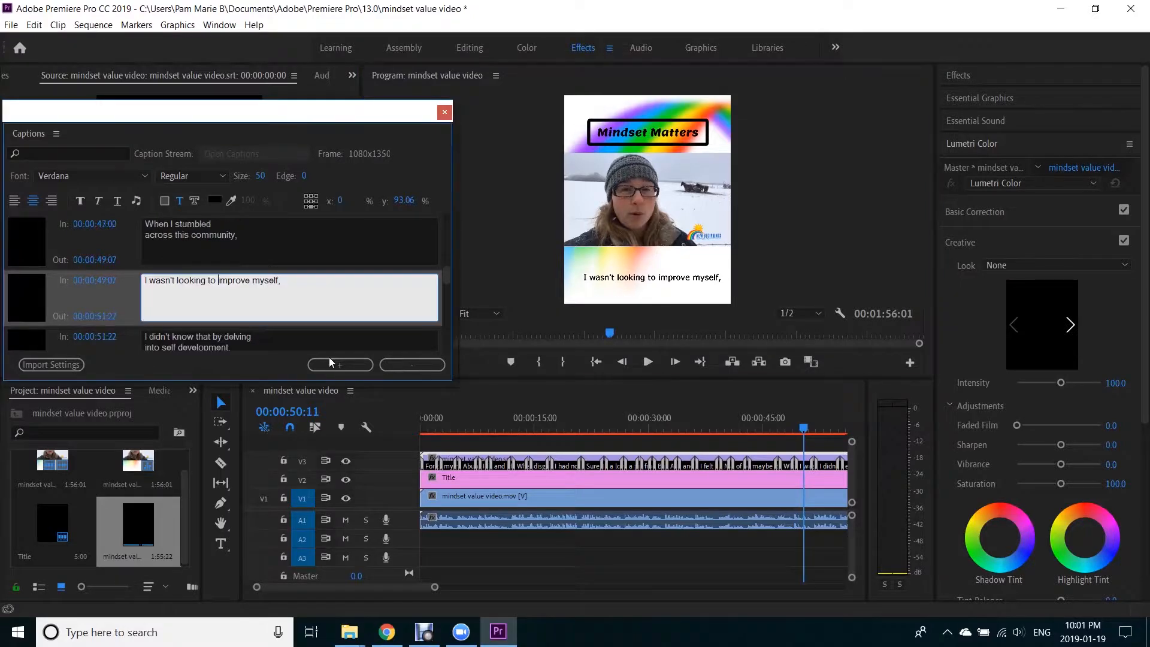
{"action": "key", "text": "Return"}
{"action": "left_click", "coordinate": [648, 362]}
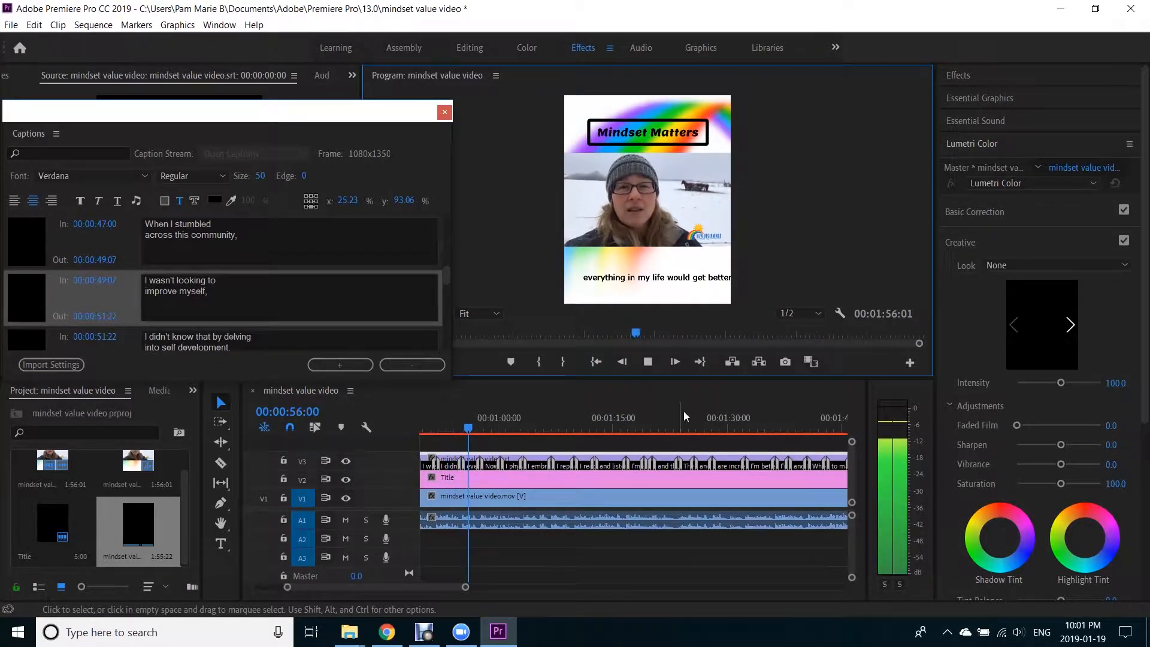
Pause at the caption "everything in my life would get better.", change its first word to "EVERYTHING", and split the line after "life"
{"action": "left_click", "coordinate": [649, 362]}
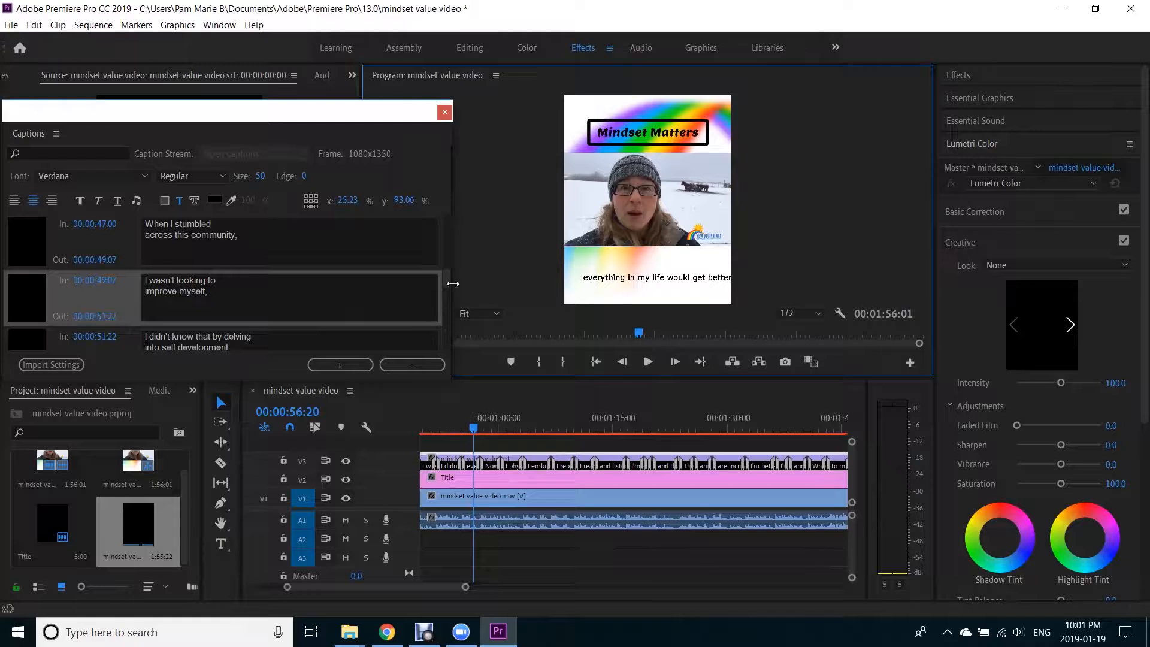
{"action": "left_click_drag", "start_coordinate": [447, 274], "coordinate": [447, 278]}
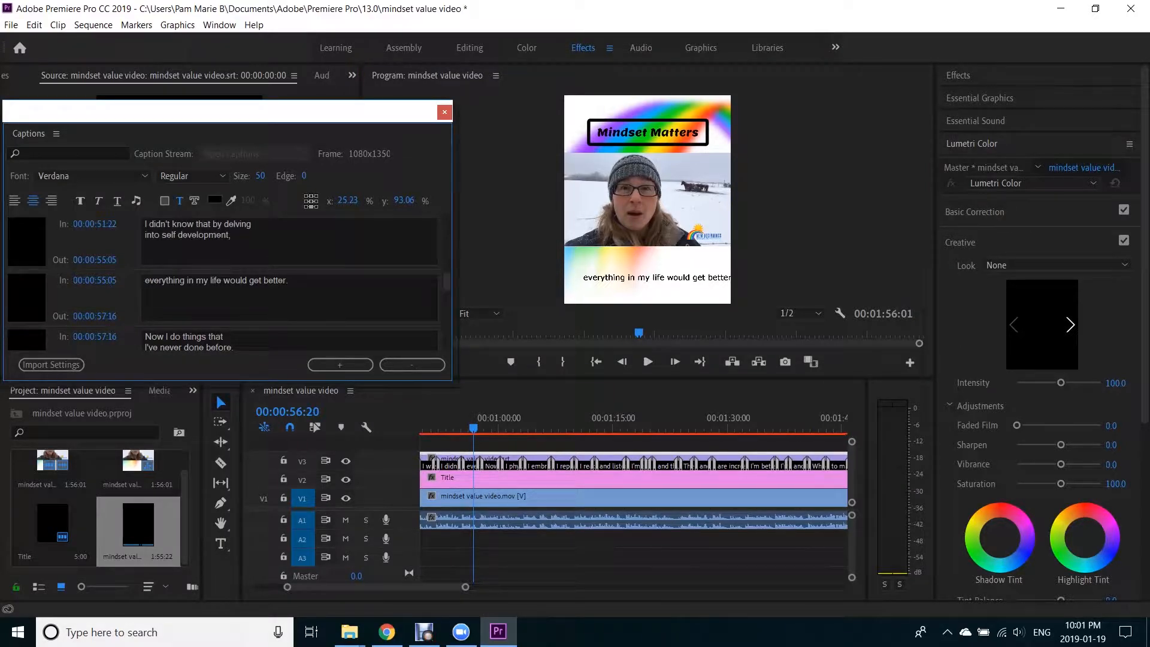
{"action": "left_click", "coordinate": [38, 280]}
{"action": "type", "text": "EVERYTHUB"}
{"action": "key", "text": "BackSpace"}
{"action": "key", "text": "BackSpace"}
{"action": "type", "text": "ING"}
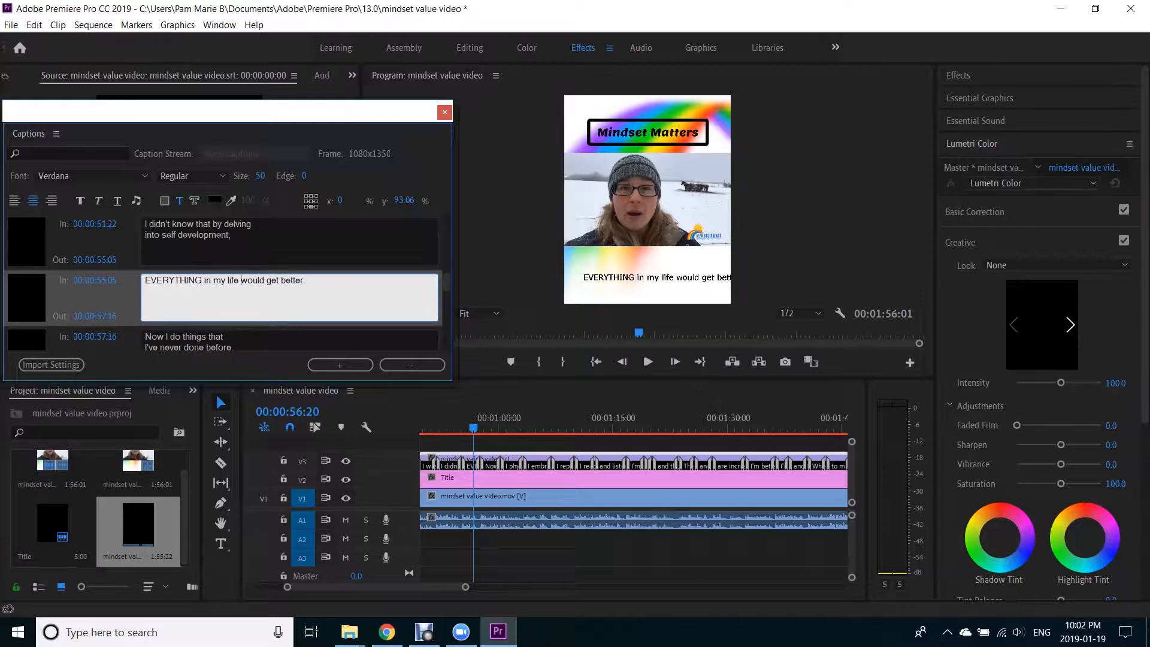
{"action": "key", "text": "Return"}
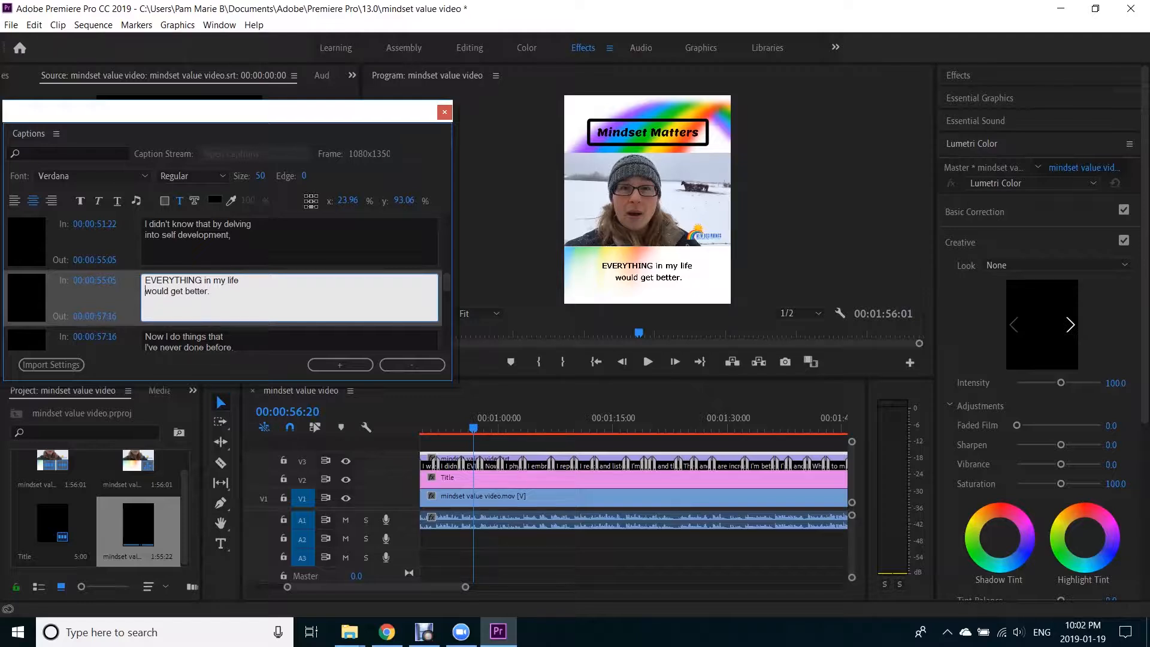
Try bold formatting on the word "EVERYTHING" in the caption and revert it to regular
{"action": "left_click_drag", "start_coordinate": [203, 280], "coordinate": [145, 279]}
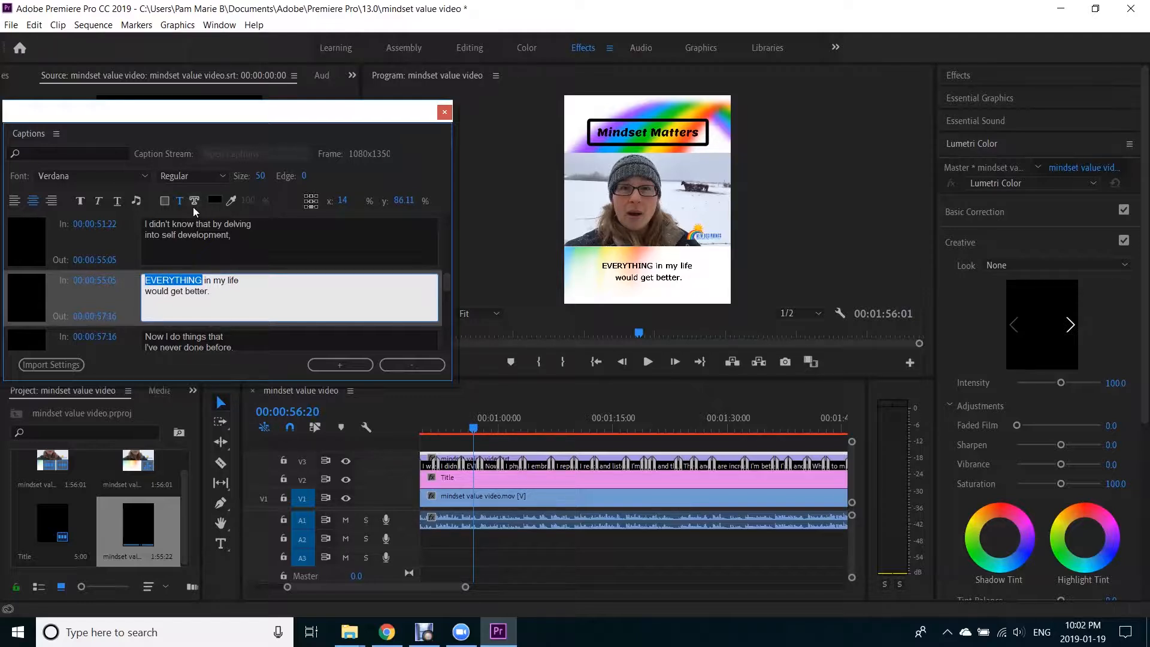
{"action": "left_click", "coordinate": [80, 201]}
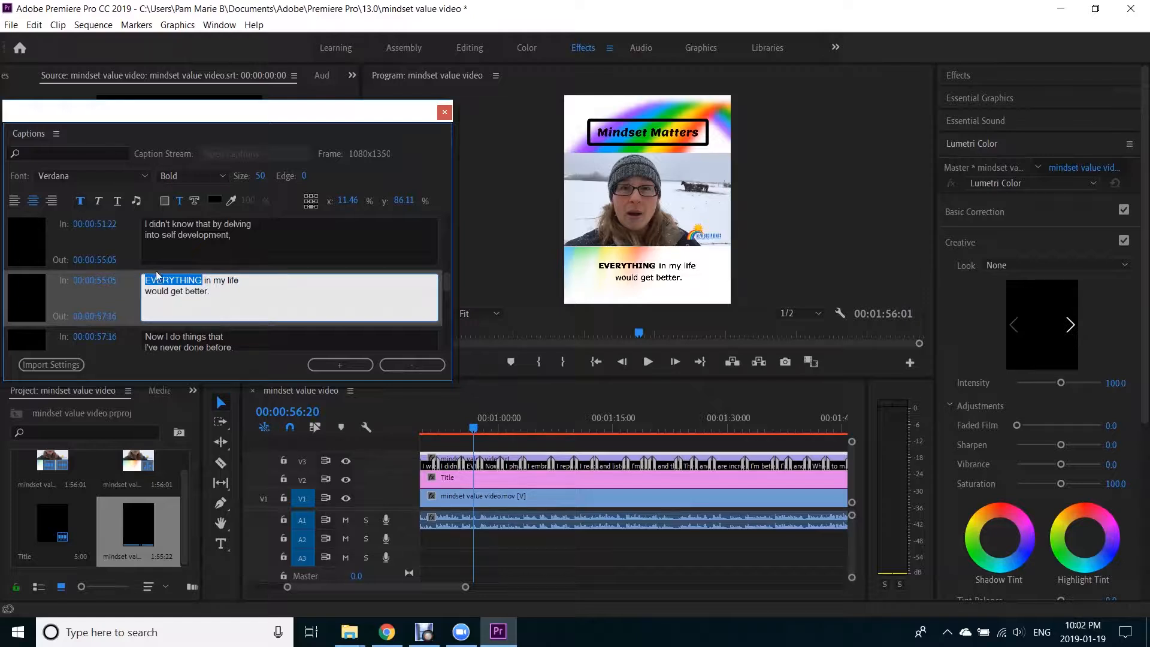
{"action": "left_click", "coordinate": [81, 201]}
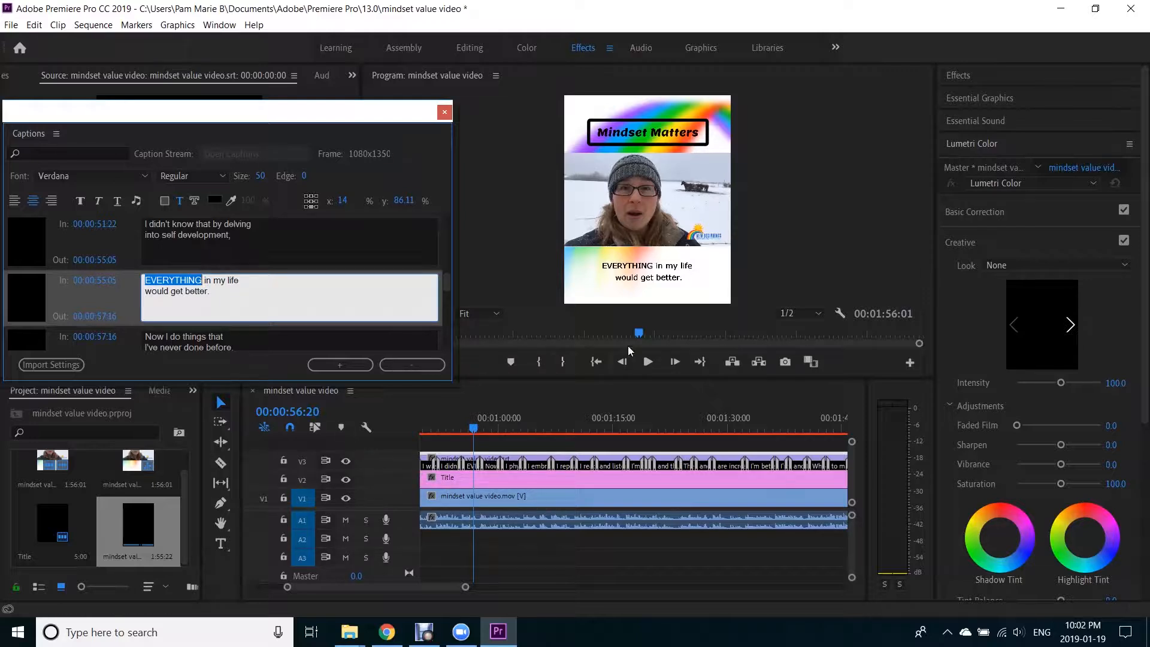
Play on, then repunctuate the caption starting at 00:00:57:16 to read "Now, I do things that I've never done before..."
{"action": "left_click", "coordinate": [647, 361]}
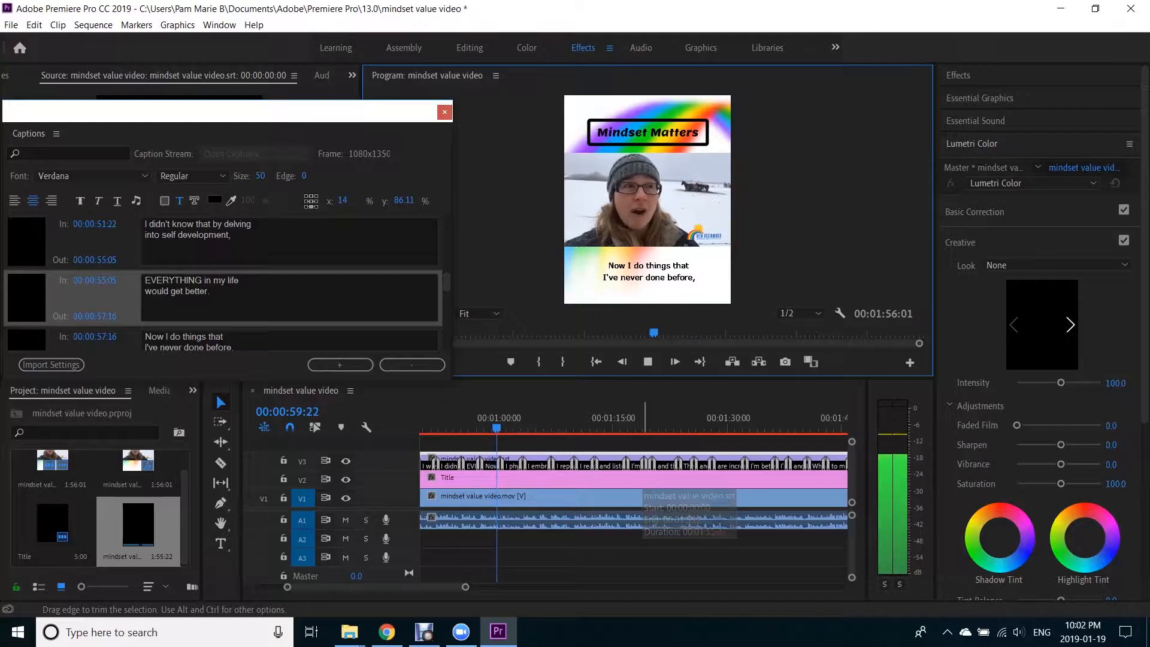
{"action": "left_click", "coordinate": [648, 362]}
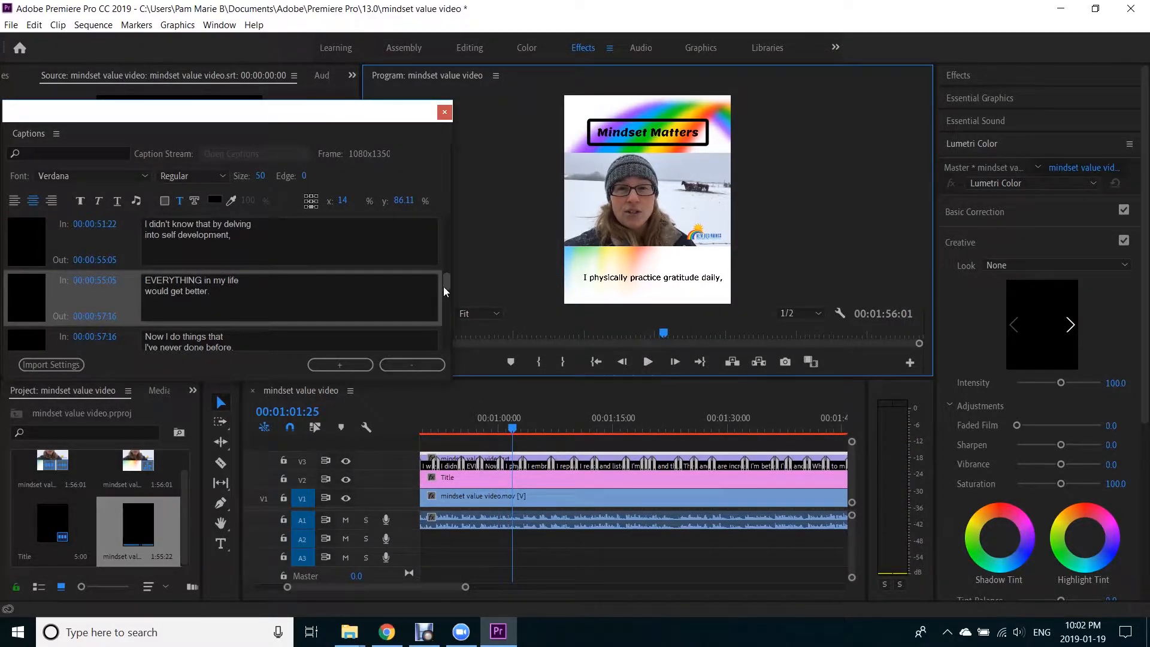
{"action": "left_click_drag", "start_coordinate": [443, 286], "coordinate": [443, 288]}
{"action": "left_click", "coordinate": [166, 280]}
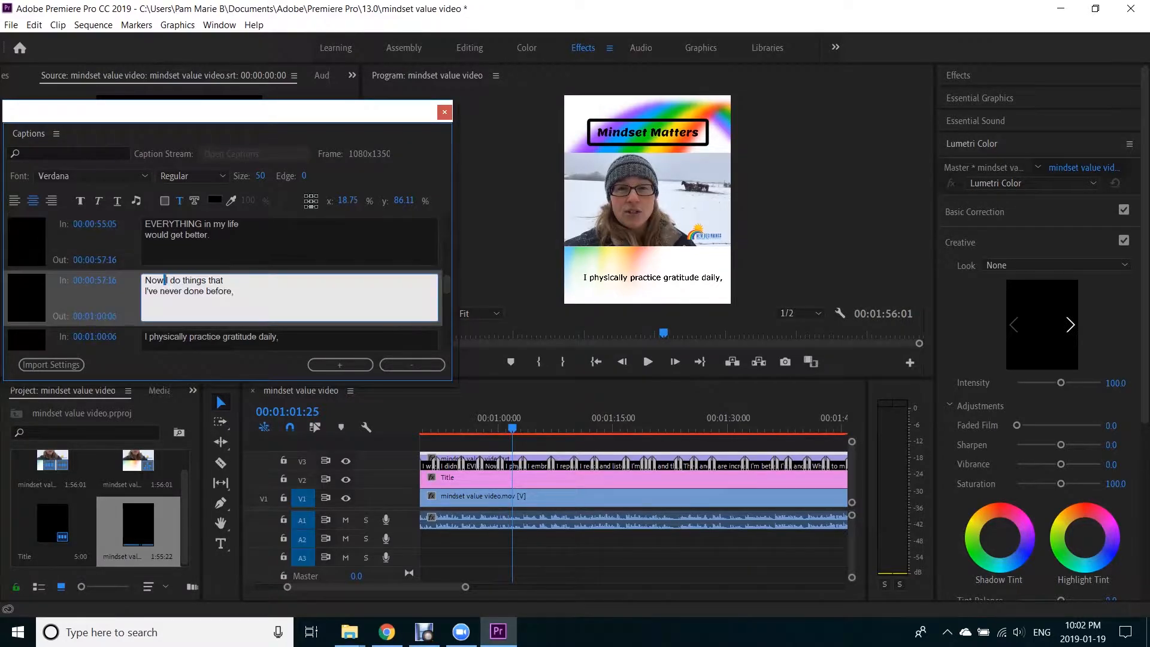
{"action": "type", "text": ","}
{"action": "key", "text": "BackSpace"}
{"action": "type", "text": "..."}
Split the caption "I physically practice gratitude daily," after "physically" and put the word "GRATITUDE" in capitals
{"action": "left_click", "coordinate": [190, 336]}
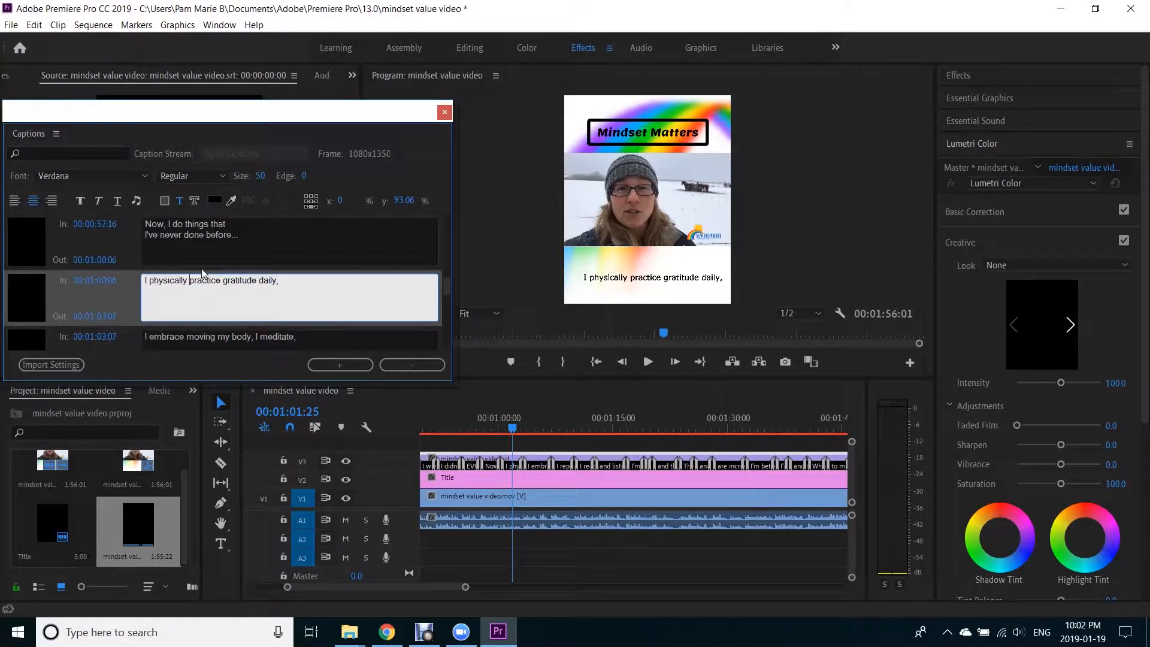
{"action": "key", "text": "Return"}
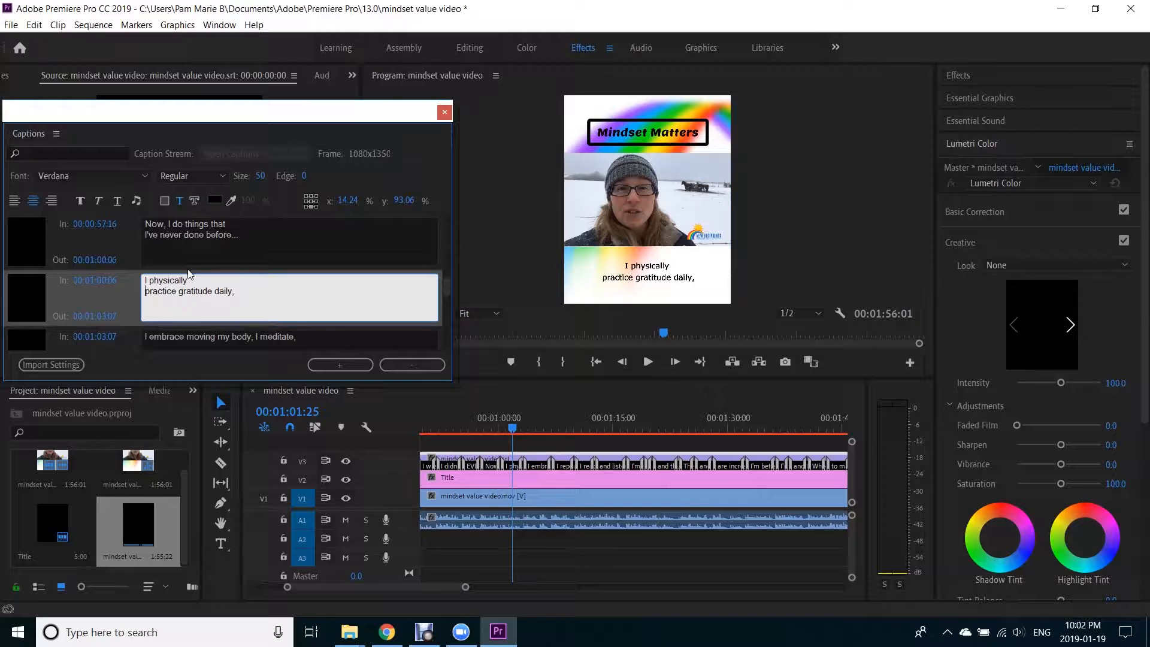
{"action": "key", "text": "shift+Left"}
{"action": "key", "text": "shift+Left"}
{"action": "key", "text": "shift+Left"}
{"action": "key", "text": "shift+Left"}
{"action": "key", "text": "shift+Left"}
{"action": "key", "text": "shift+Left"}
{"action": "key", "text": "shift+Left"}
{"action": "key", "text": "shift+Left"}
{"action": "type", "text": "GRATUT+"}
{"action": "left_click", "coordinate": [289, 296]}
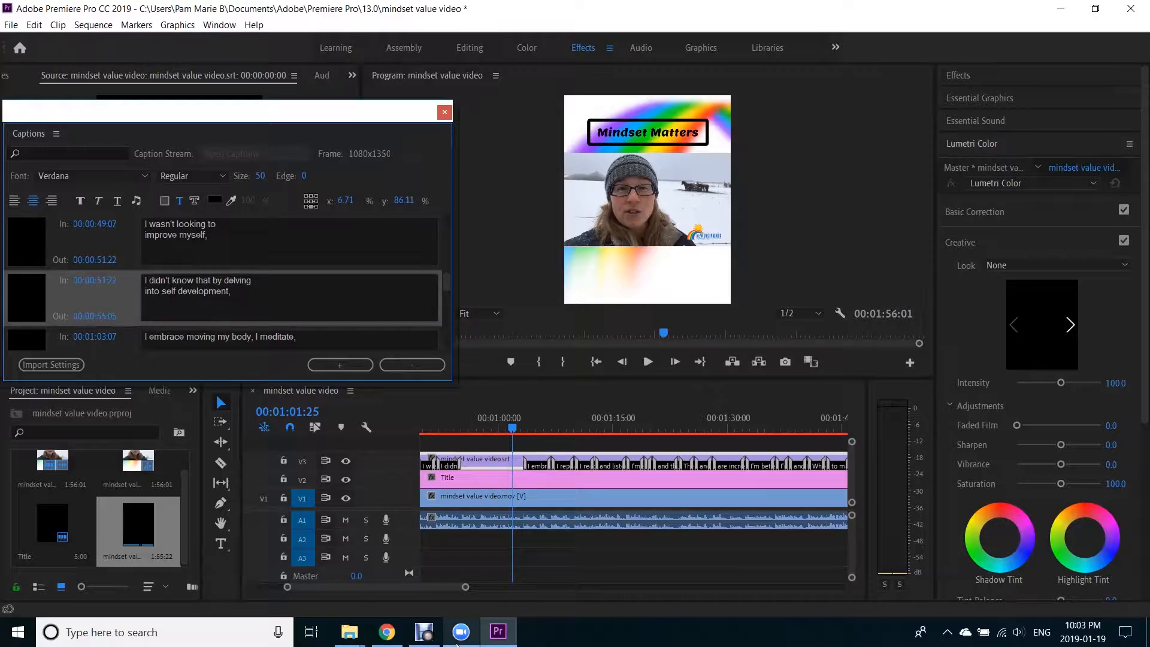
{"action": "left_click", "coordinate": [424, 632]}
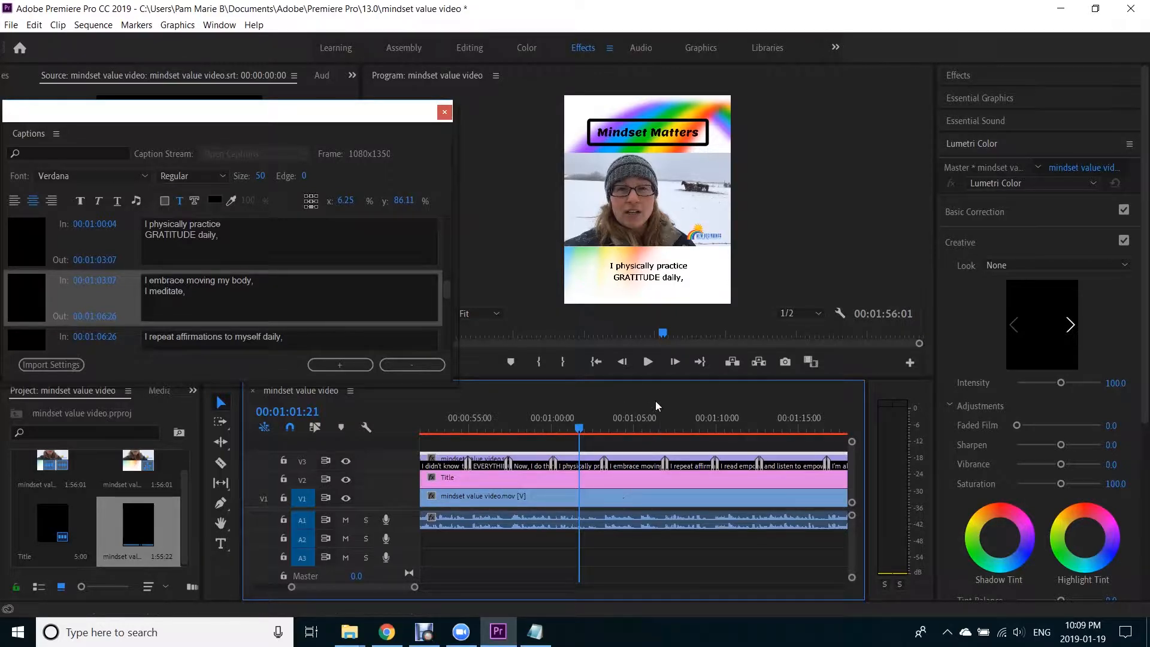
Play on to the caption "I repeat affirmations to myself daily,", split it after "affirmations", and resume playback
{"action": "left_click", "coordinate": [647, 362]}
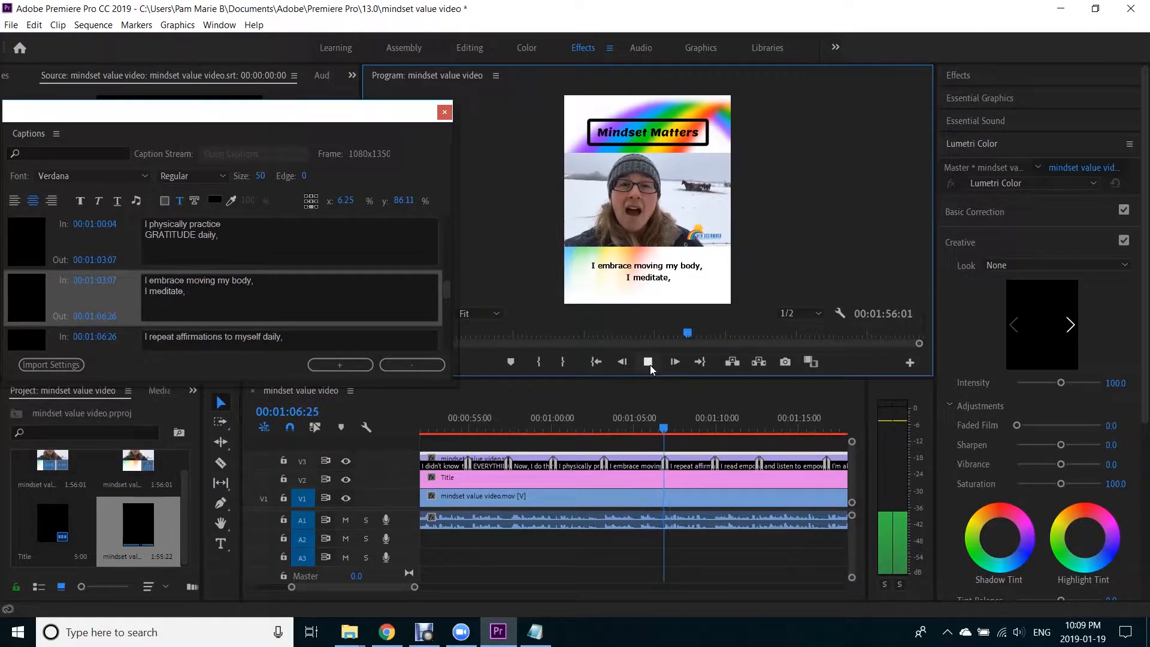
{"action": "left_click", "coordinate": [648, 362]}
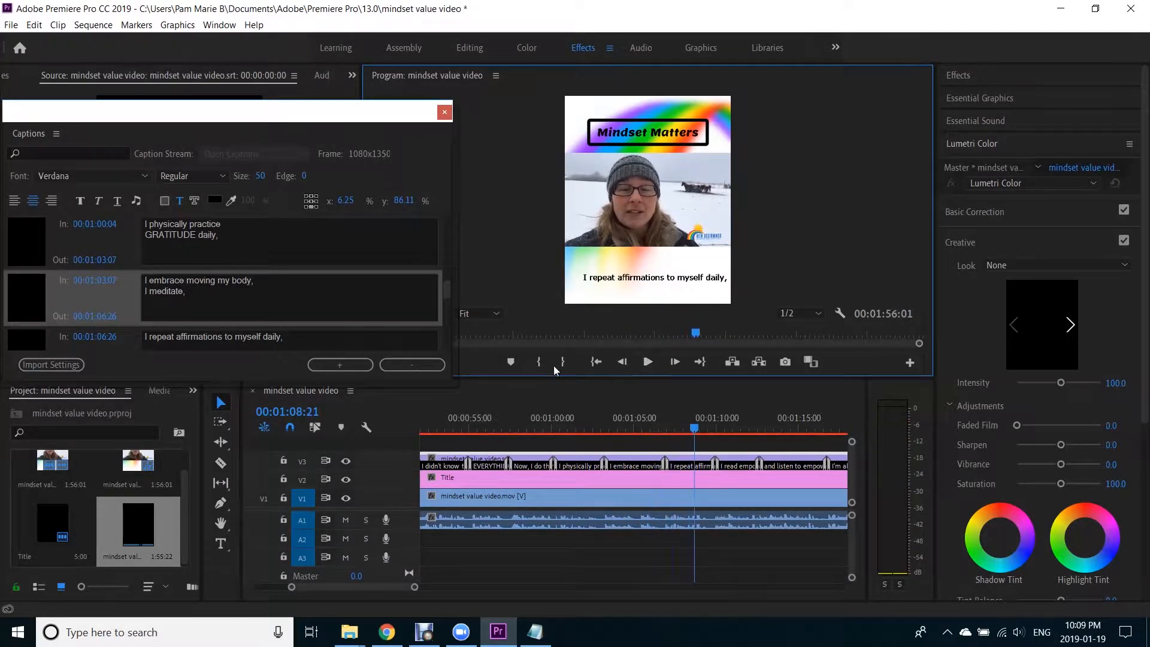
{"action": "left_click", "coordinate": [225, 337]}
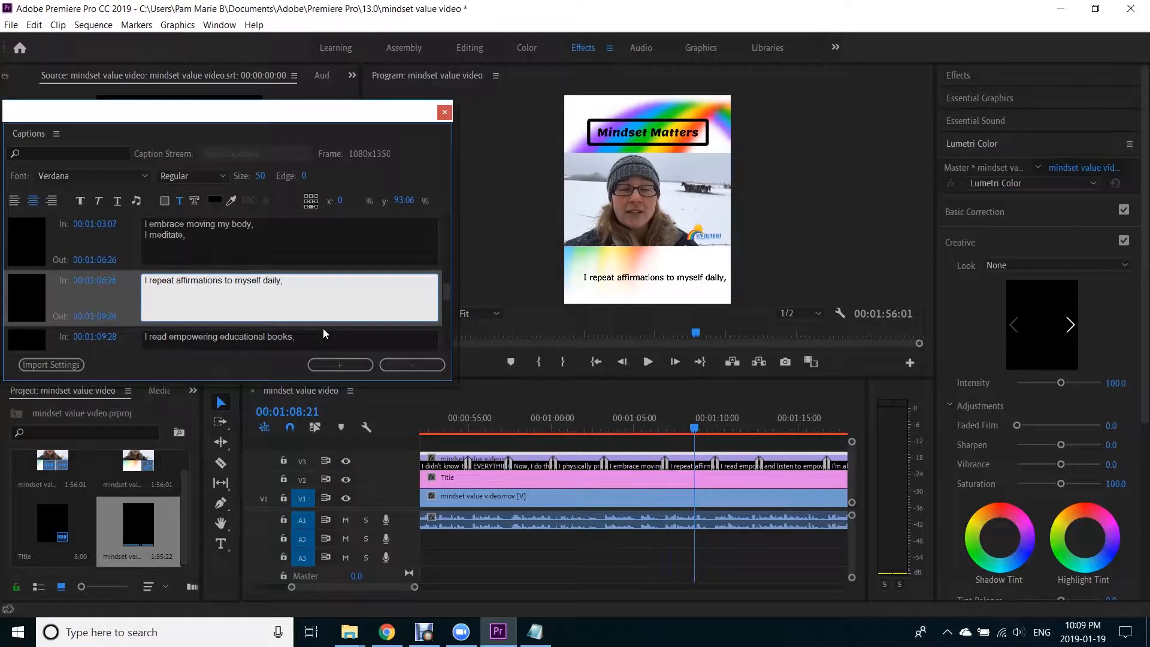
{"action": "key", "text": "Return"}
{"action": "left_click", "coordinate": [639, 363]}
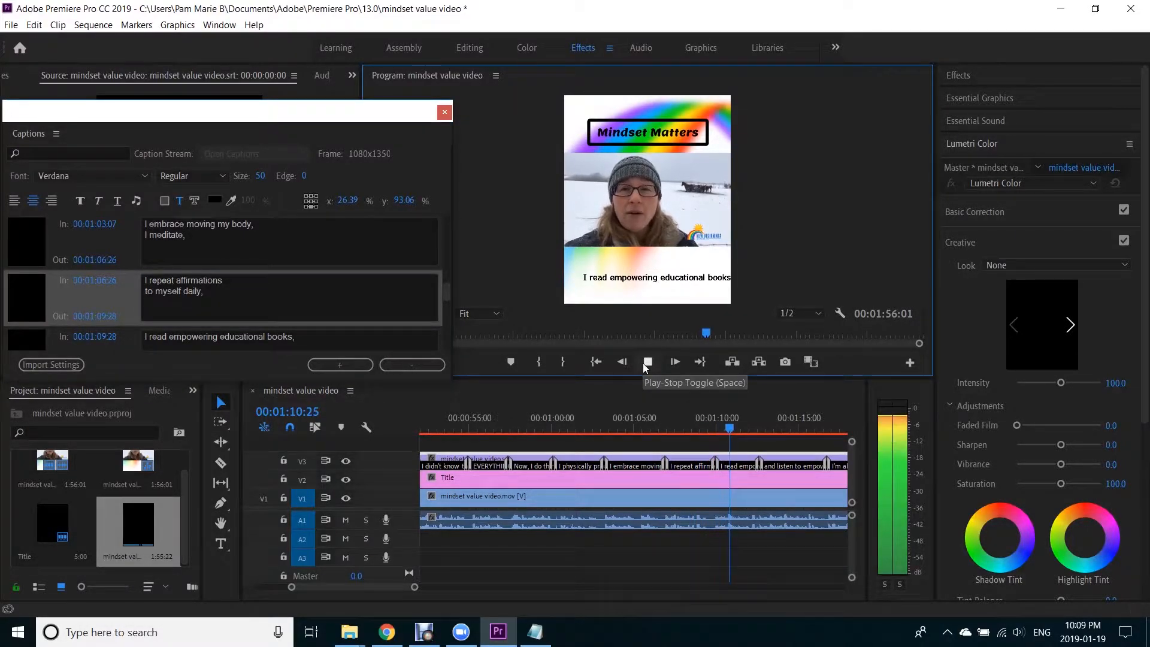
Pause at the "I read empowering educational books," caption, split it after "empowering", replace the trailing space with a comma, and resume playback
{"action": "left_click", "coordinate": [638, 362]}
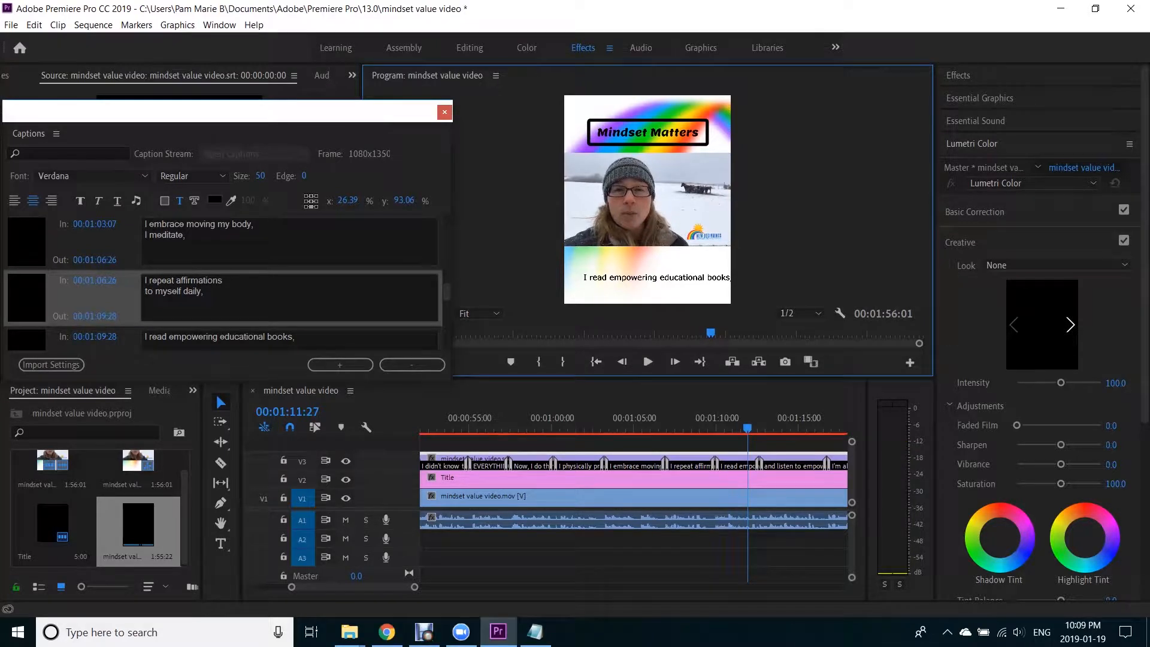
{"action": "left_click", "coordinate": [220, 338]}
{"action": "key", "text": "Return"}
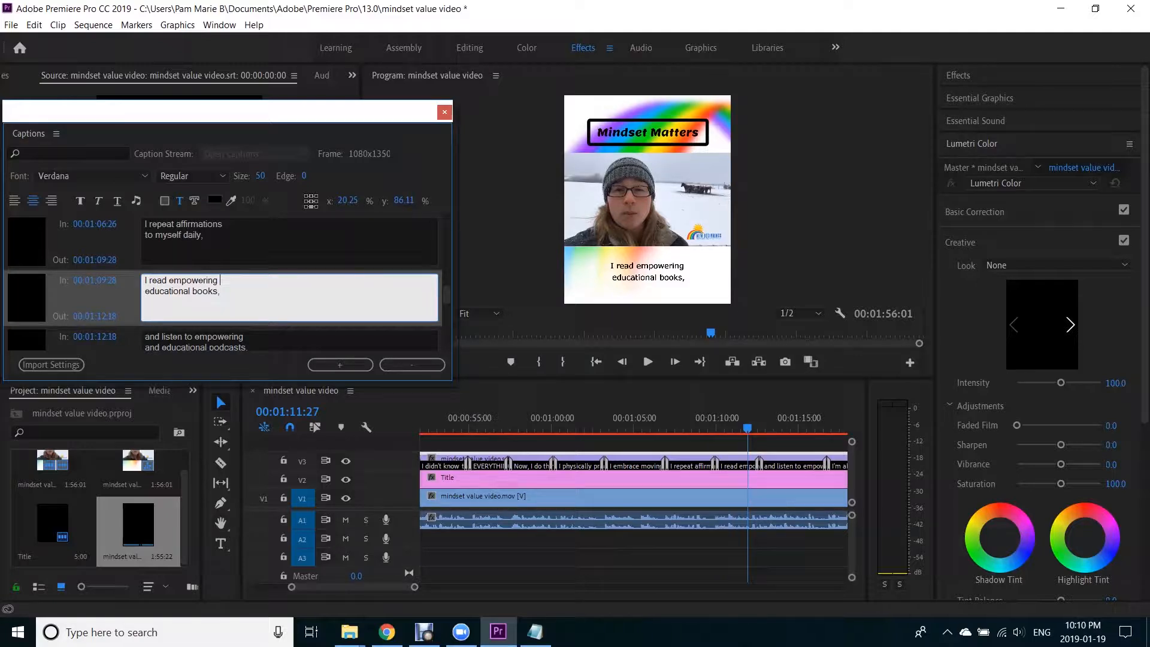
{"action": "key", "text": "BackSpace"}
{"action": "type", "text": ","}
{"action": "left_click", "coordinate": [647, 362]}
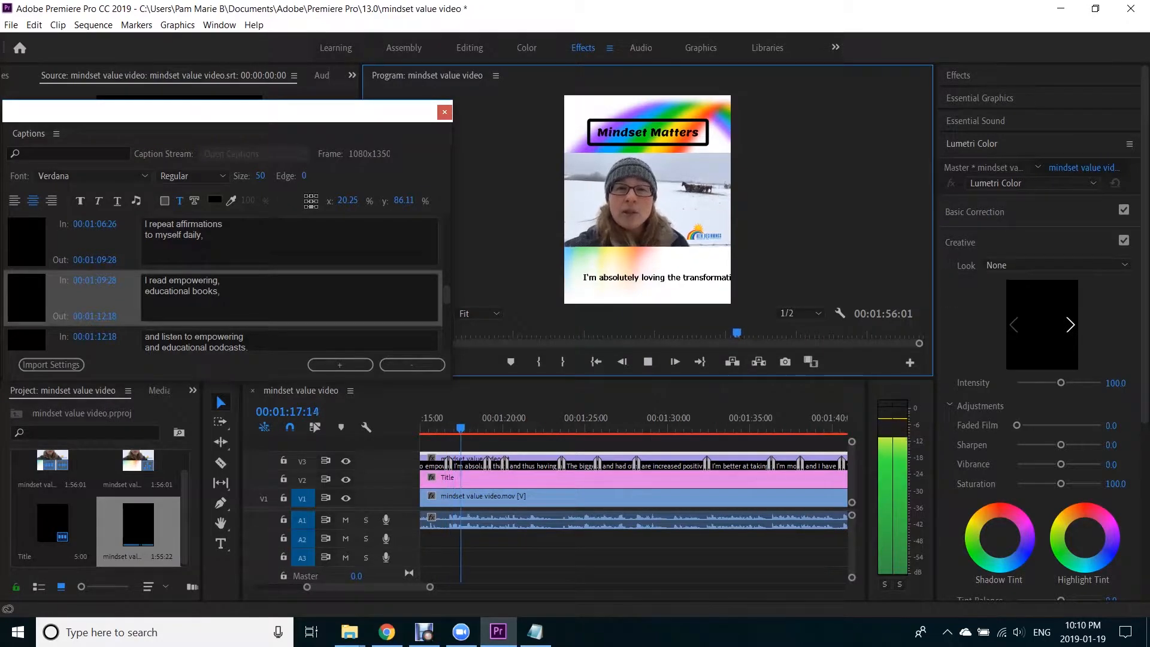
Pause at the caption "I'm absolutely loving the transformation" and split it into two lines after "loving"
{"action": "key", "text": "space"}
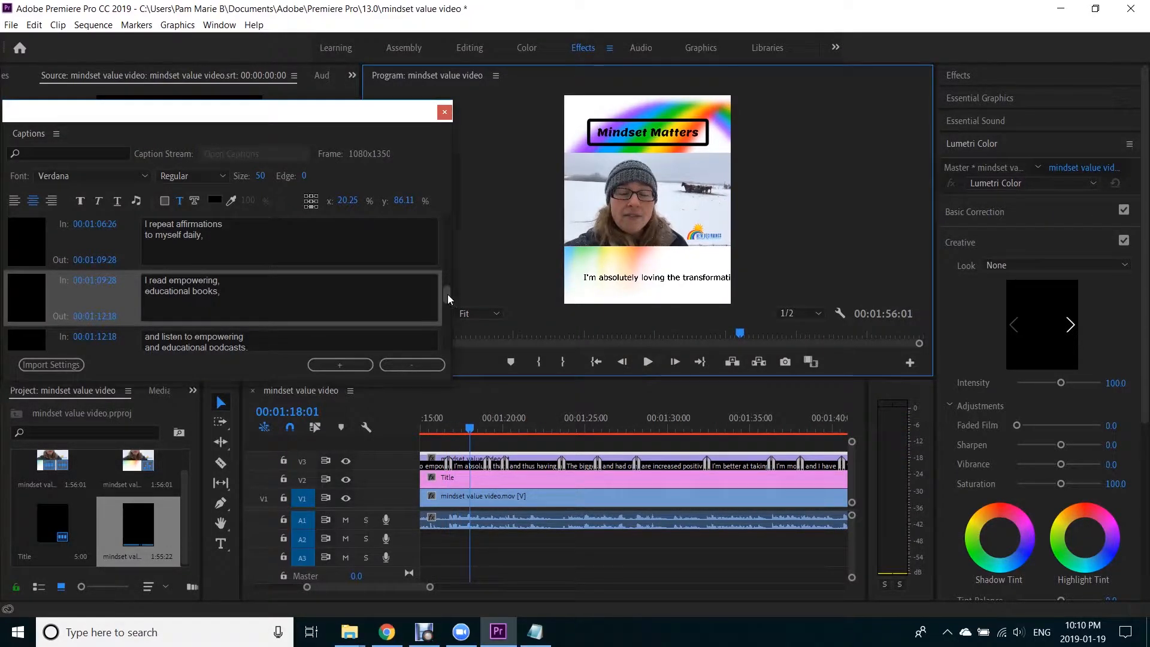
{"action": "left_click_drag", "start_coordinate": [447, 294], "coordinate": [448, 301]}
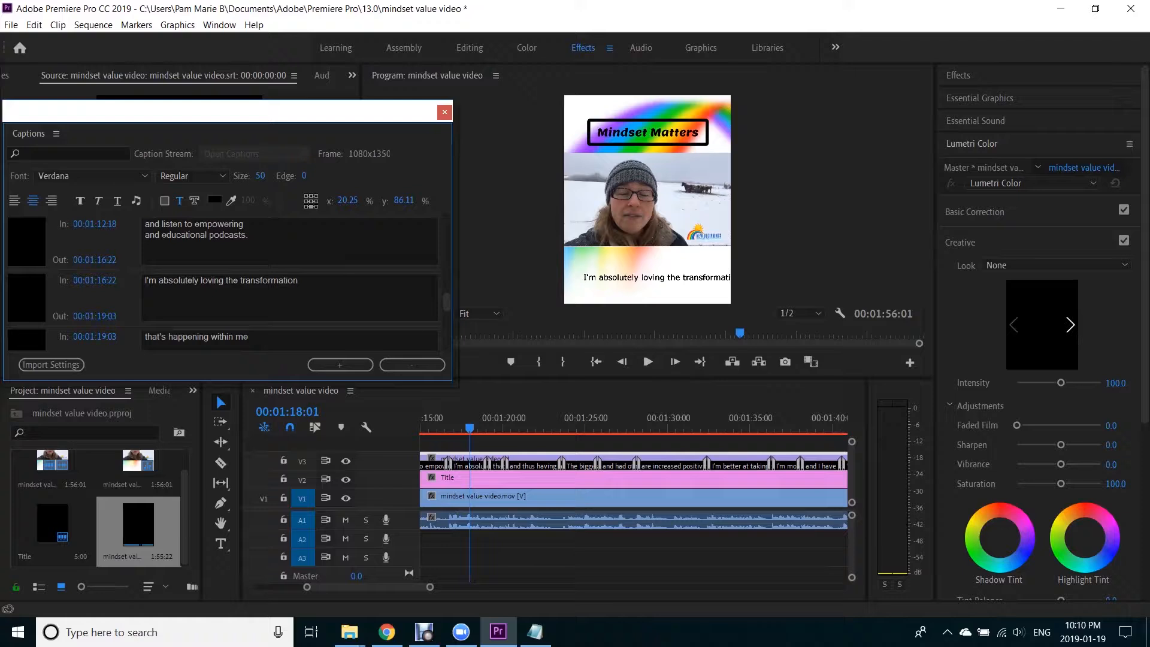
{"action": "left_click", "coordinate": [227, 281]}
{"action": "key", "text": "Return"}
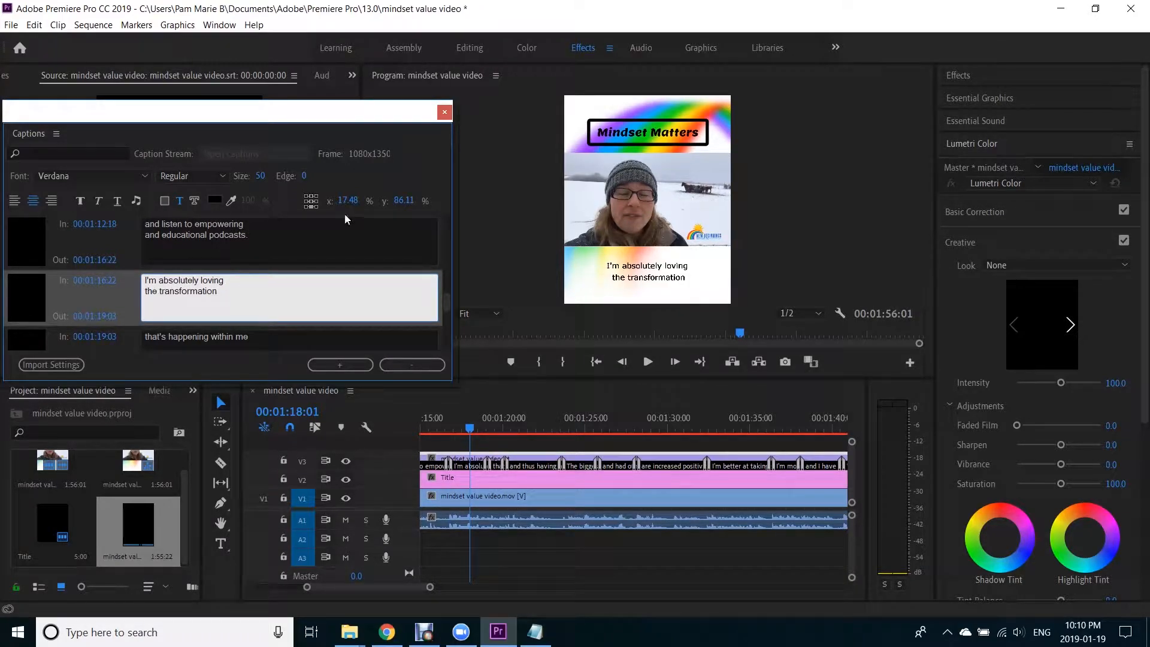
Put the word "LOVING" in capitals in the "I'm absolutely loving the transformation" caption and resume playback
{"action": "key", "text": "BackSpace"}
{"action": "key", "text": "BackSpace"}
{"action": "key", "text": "BackSpace"}
{"action": "key", "text": "BackSpace"}
{"action": "key", "text": "BackSpace"}
{"action": "key", "text": "BackSpace"}
{"action": "key", "text": "BackSpace"}
{"action": "type", "text": "LOVING"}
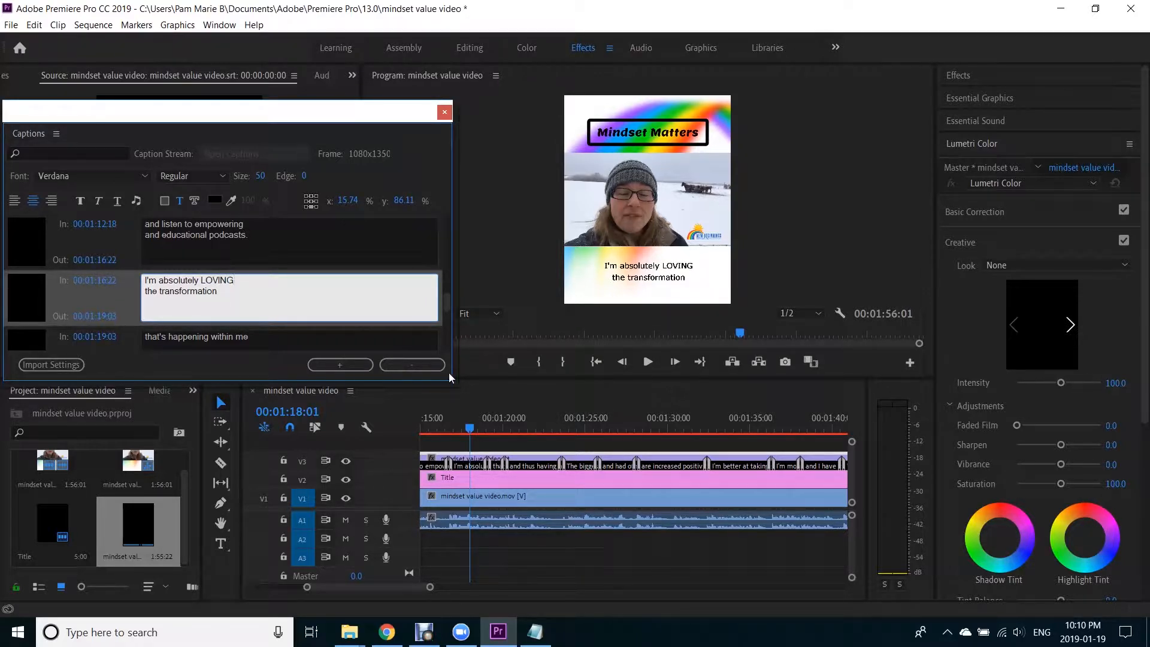
{"action": "left_click", "coordinate": [655, 361]}
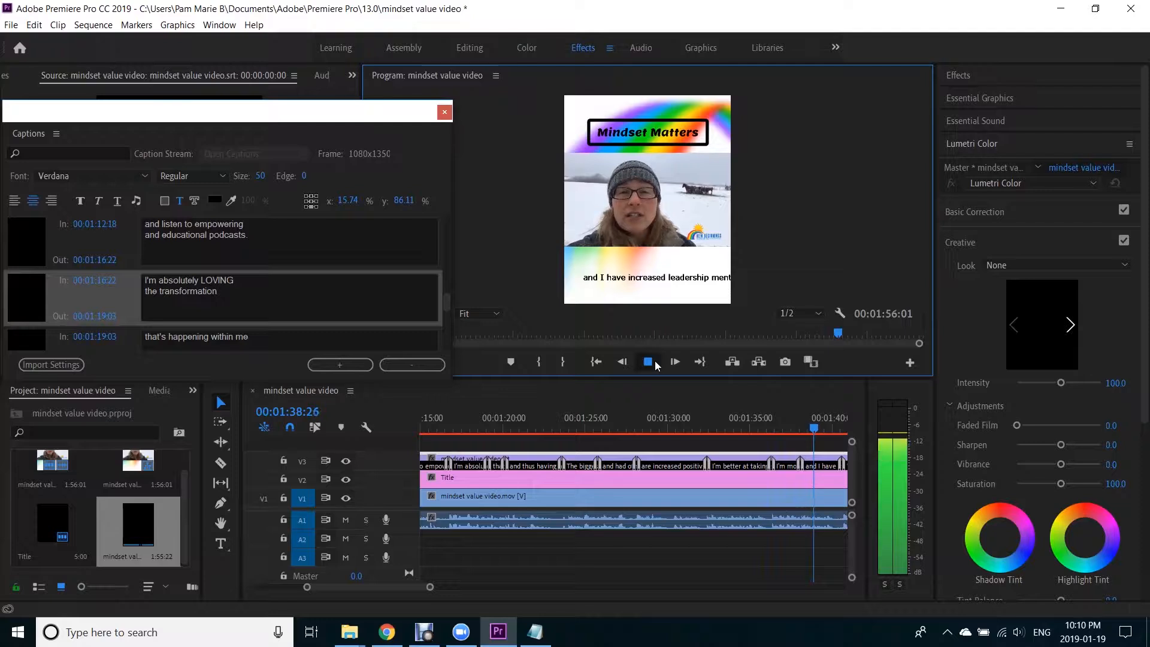
Pause at the caption "and I have increased leadership mentality.", split it after "increased", and resume playback
{"action": "left_click", "coordinate": [655, 362]}
{"action": "left_click_drag", "start_coordinate": [445, 299], "coordinate": [444, 318]}
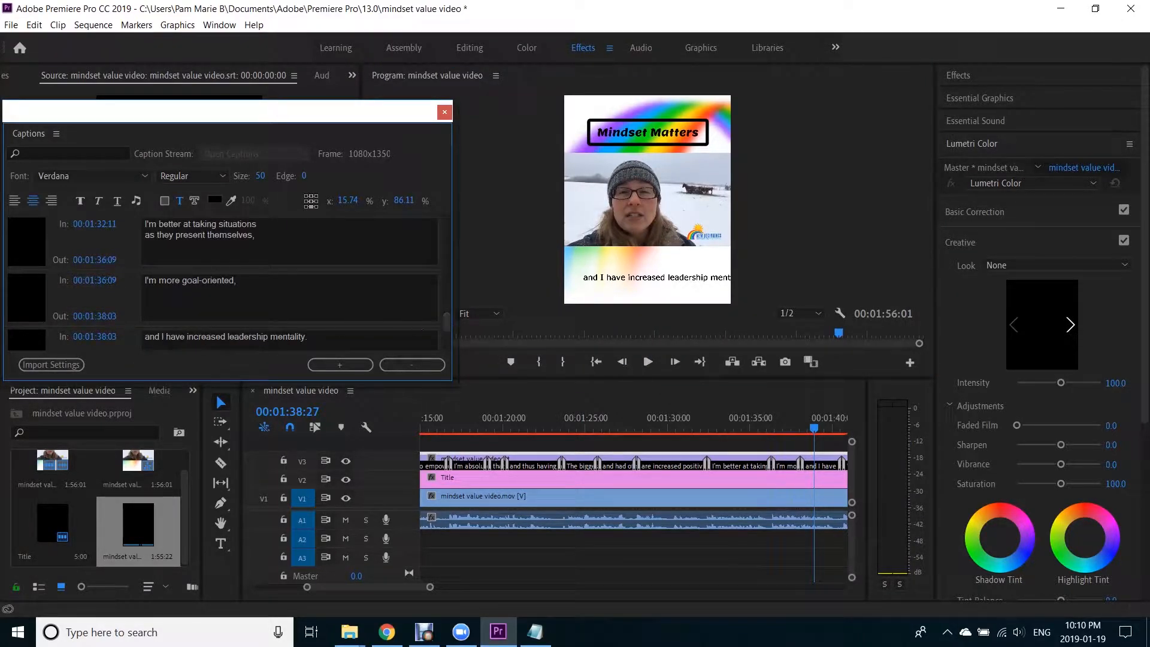
{"action": "left_click", "coordinate": [227, 337]}
{"action": "key", "text": "Return"}
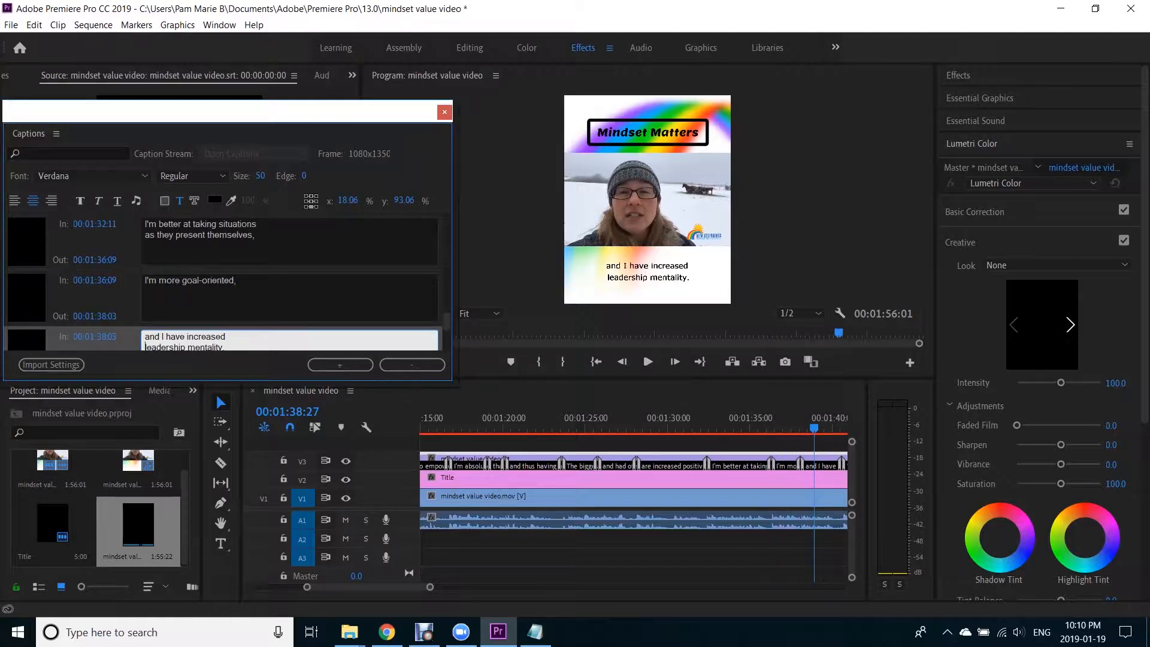
{"action": "left_click", "coordinate": [647, 361]}
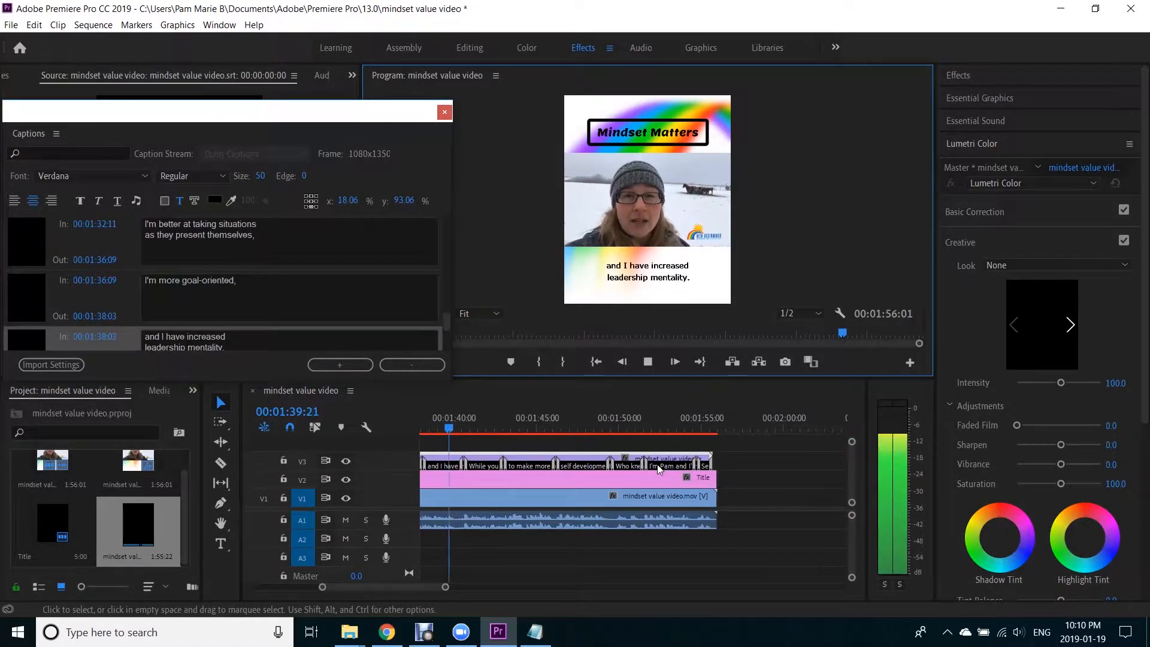
Pause at the caption "While you may be looking for opportunities", split it after "be", and play on to the sequence's end
{"action": "left_click", "coordinate": [646, 361]}
{"action": "left_click_drag", "start_coordinate": [444, 321], "coordinate": [441, 328]}
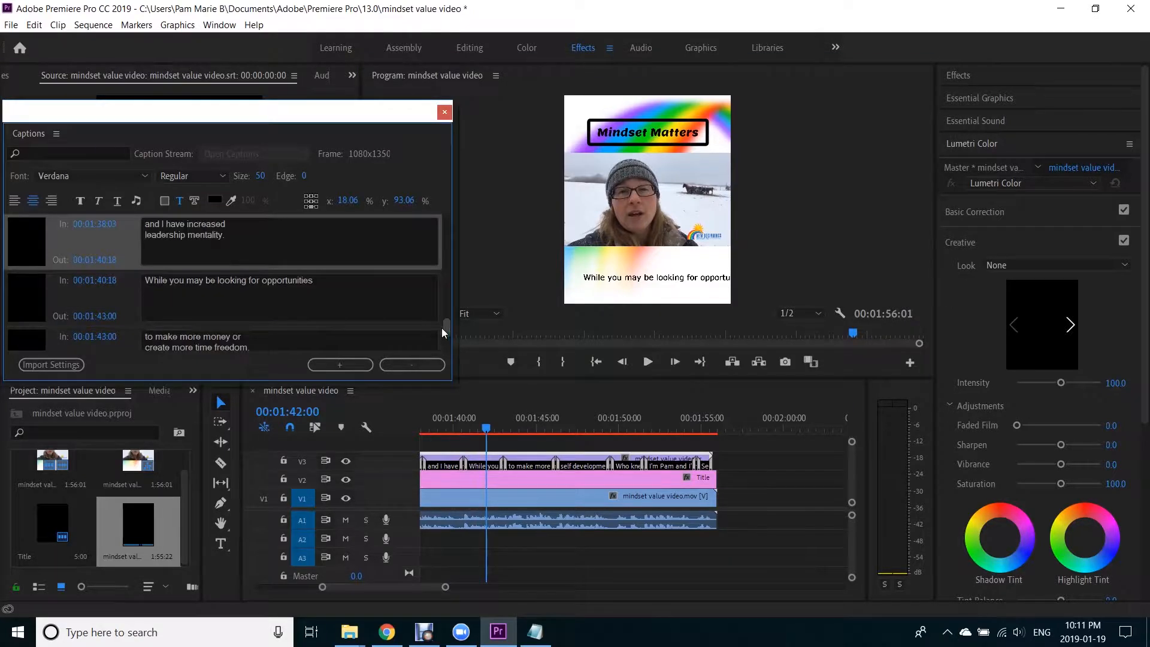
{"action": "left_click", "coordinate": [217, 281]}
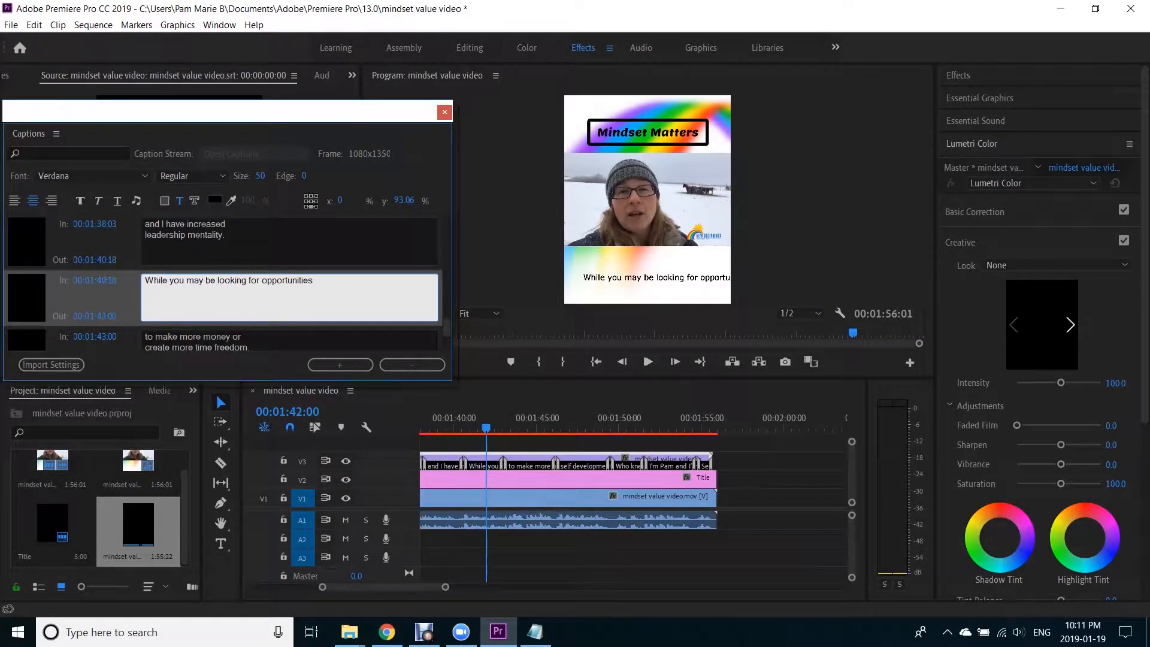
{"action": "key", "text": "Return"}
{"action": "left_click", "coordinate": [648, 361]}
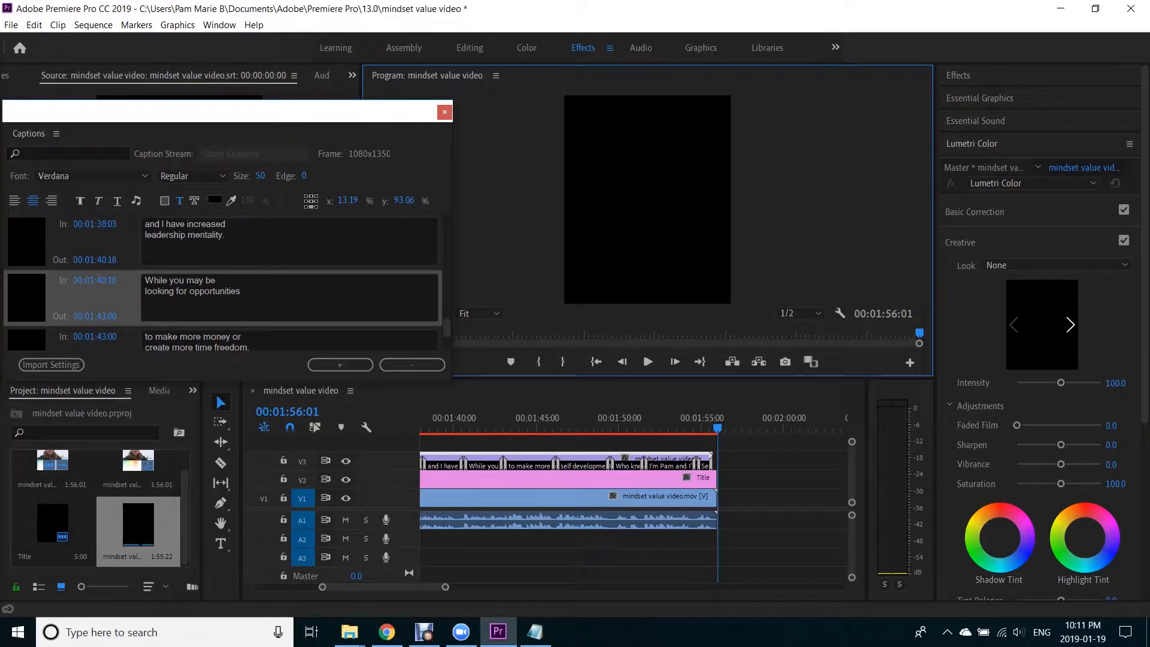
Review the caption import settings for the SubRip file and its overwritten style, and show the caption's background colour setting
{"action": "left_click", "coordinate": [60, 366]}
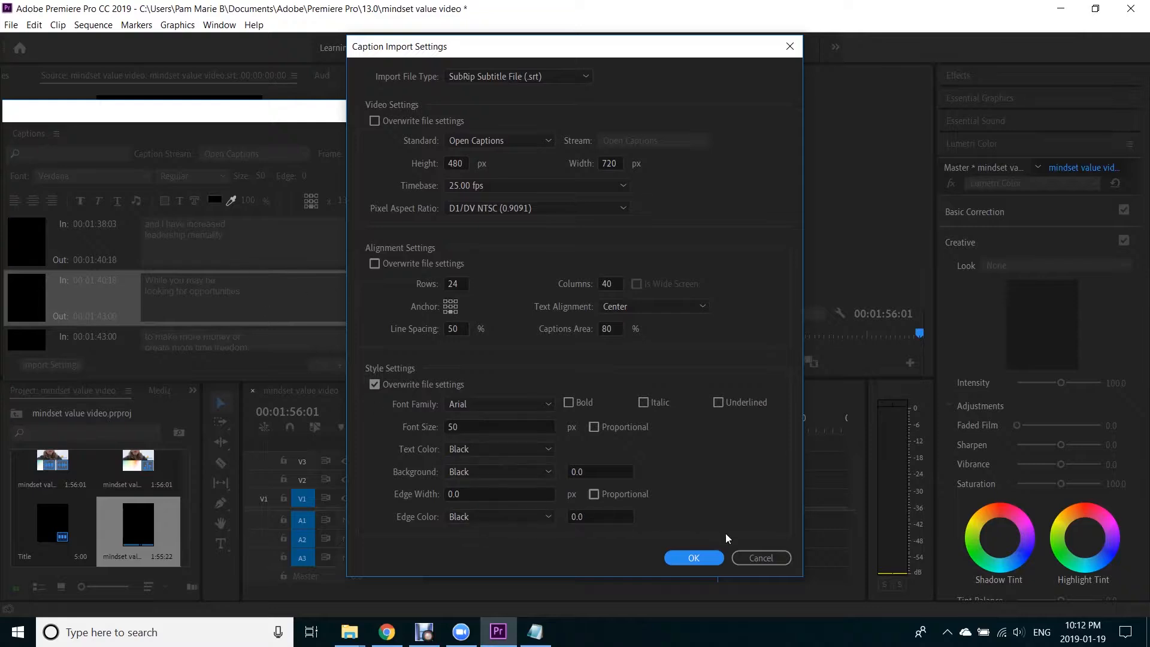
{"action": "left_click", "coordinate": [708, 558]}
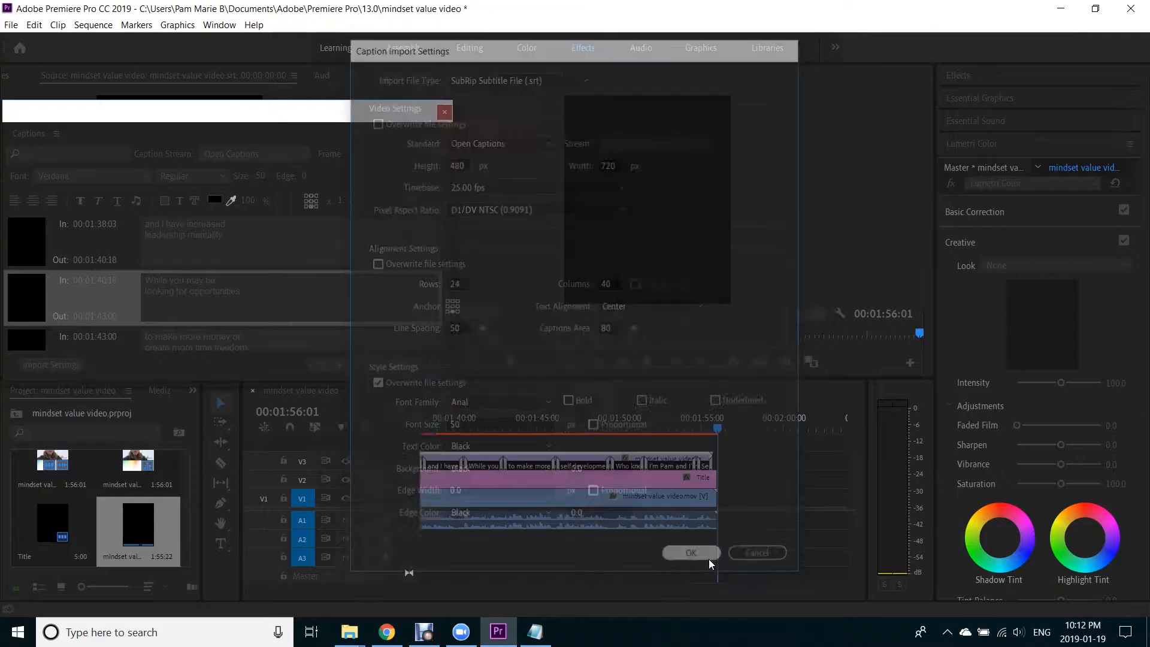
{"action": "left_click", "coordinate": [164, 201]}
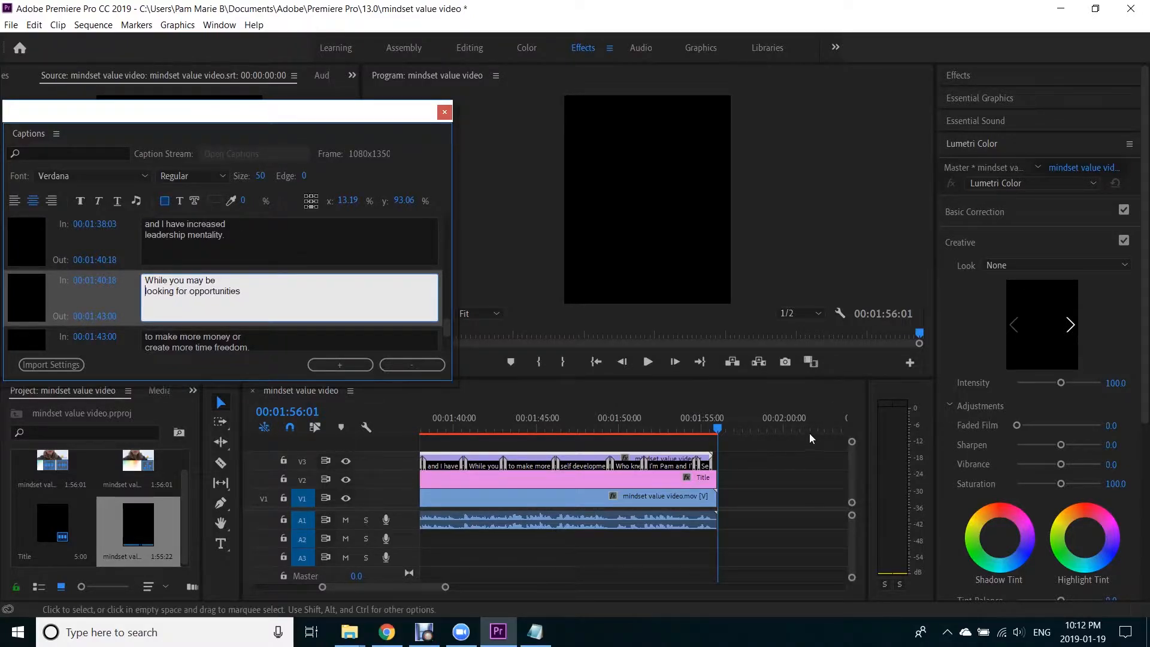
Go to the "Who knew!" caption near 00:01:51:08 and give it a black background (030000) at 100% opacity
{"action": "left_click", "coordinate": [638, 425]}
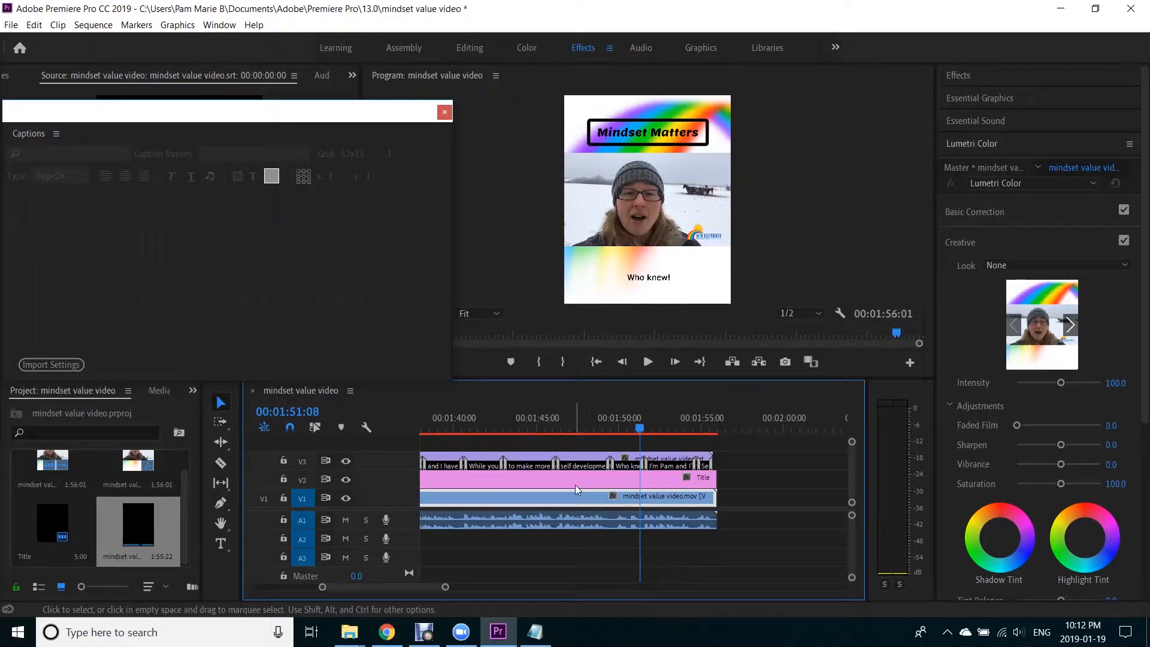
{"action": "left_click", "coordinate": [624, 466]}
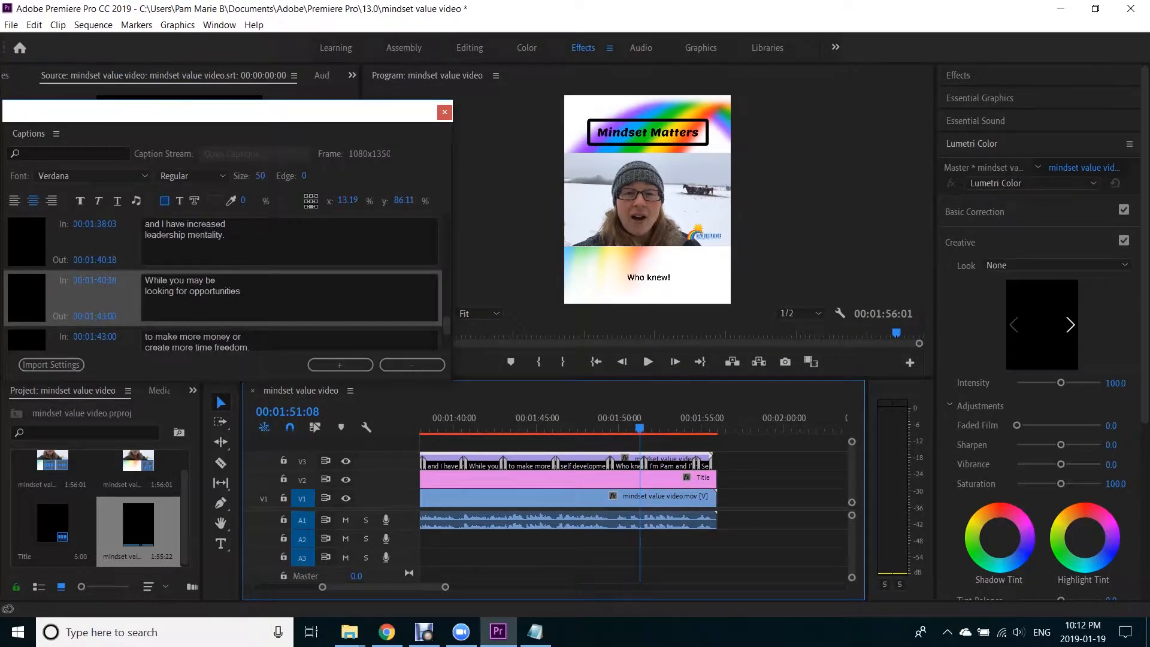
{"action": "left_click_drag", "start_coordinate": [445, 322], "coordinate": [446, 349]}
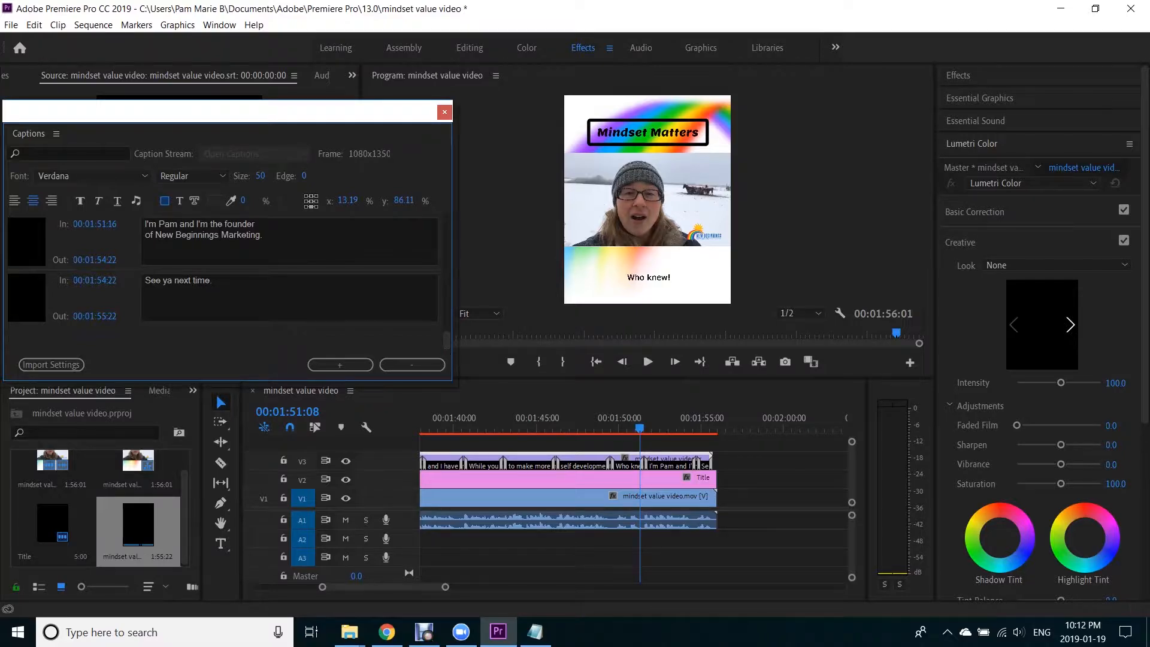
{"action": "scroll", "coordinate": [227, 276], "scroll_direction": "up", "scroll_amount": 1}
{"action": "left_click", "coordinate": [190, 224]}
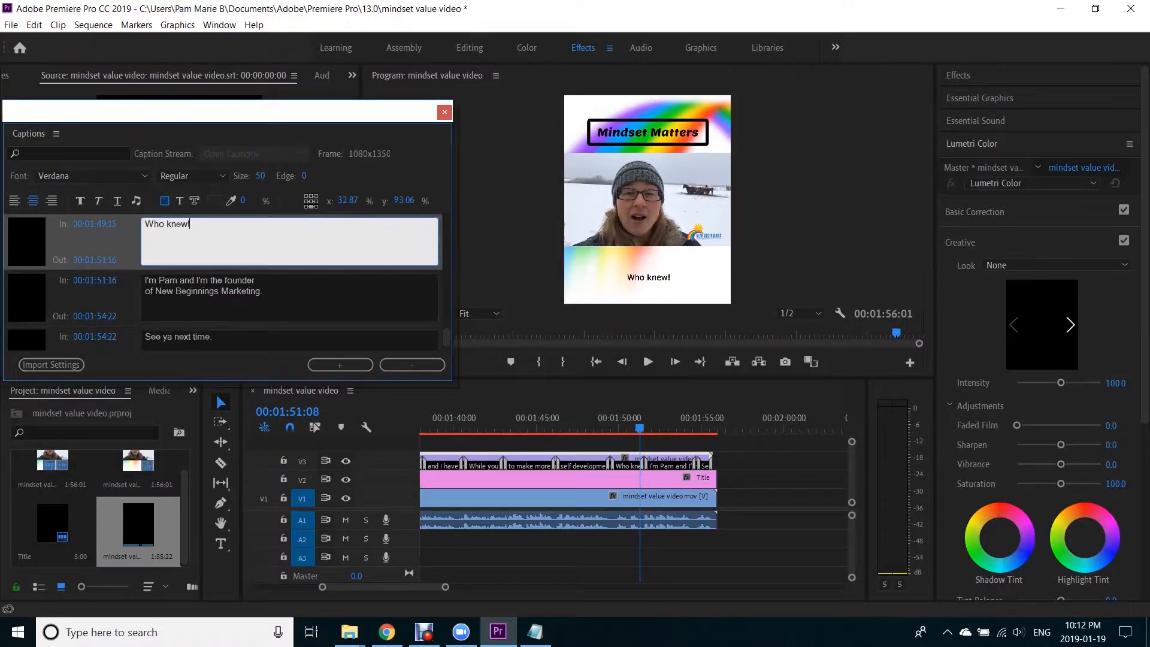
{"action": "left_click", "coordinate": [216, 204]}
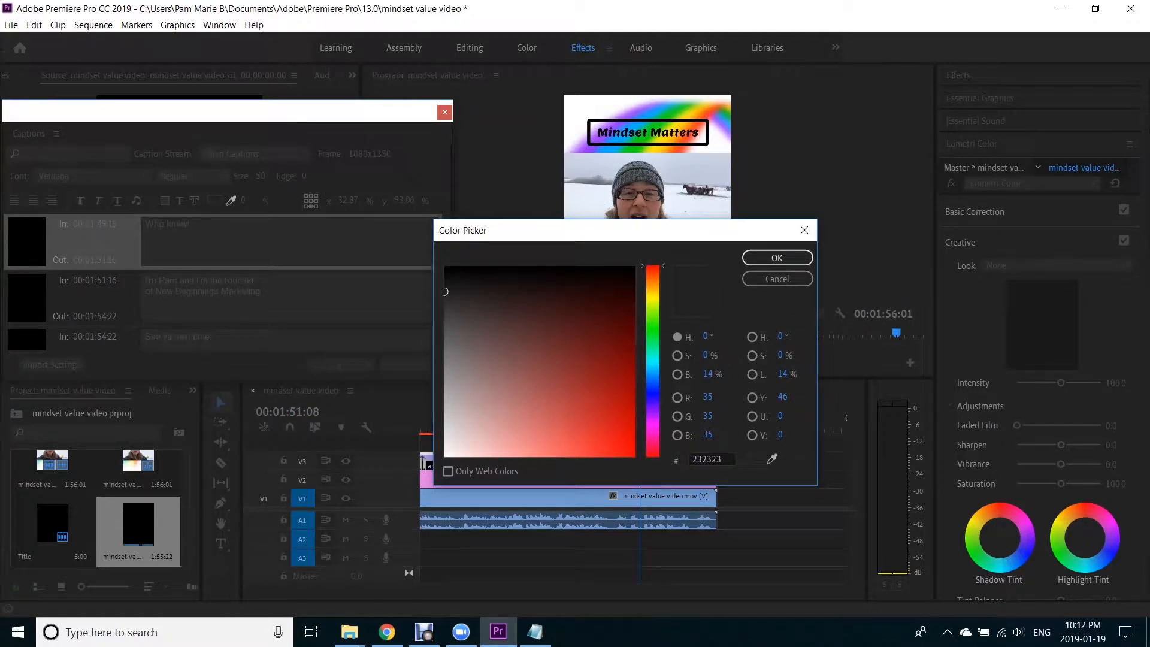
{"action": "left_click_drag", "start_coordinate": [445, 292], "coordinate": [629, 268]}
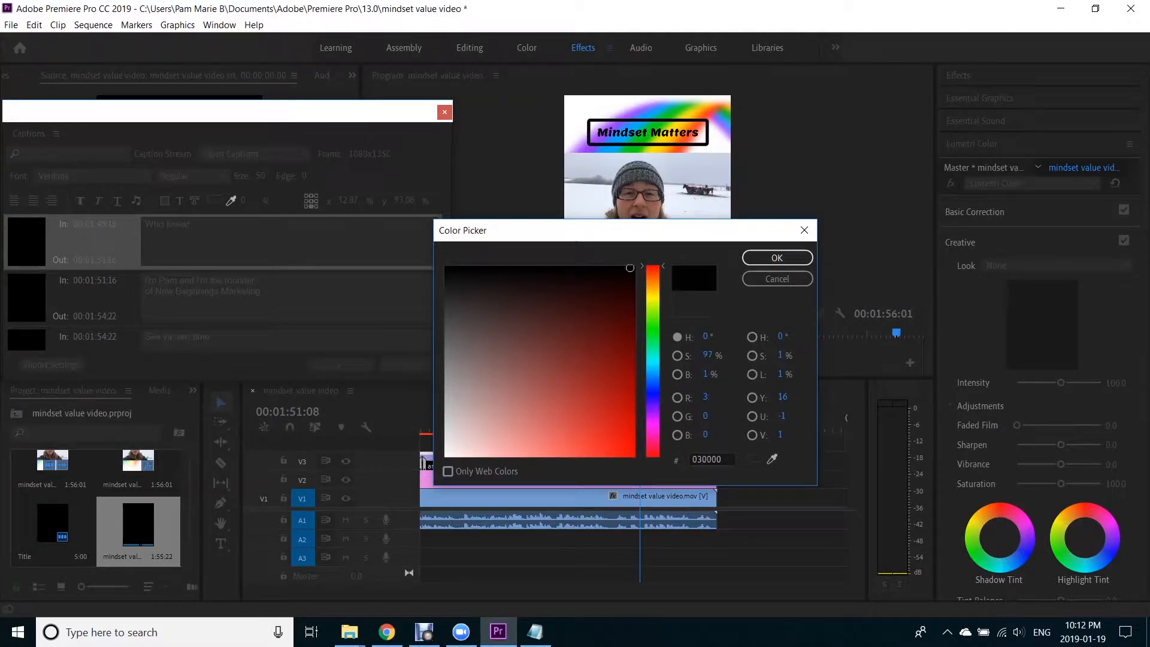
{"action": "left_click", "coordinate": [792, 256]}
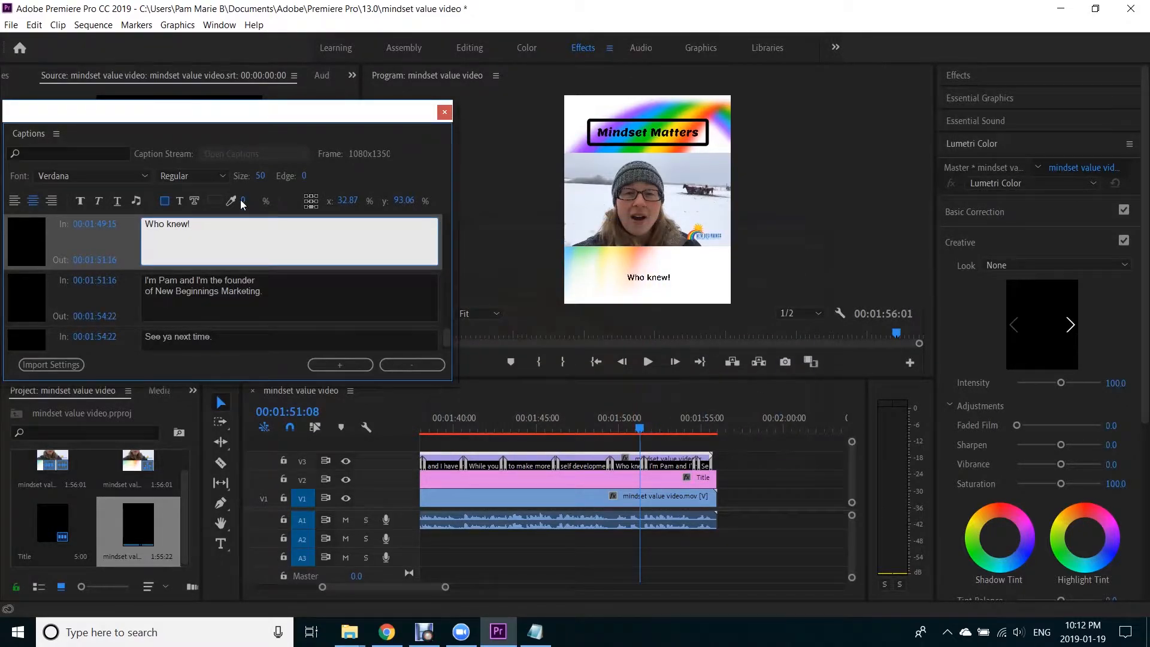
{"action": "left_click", "coordinate": [189, 224]}
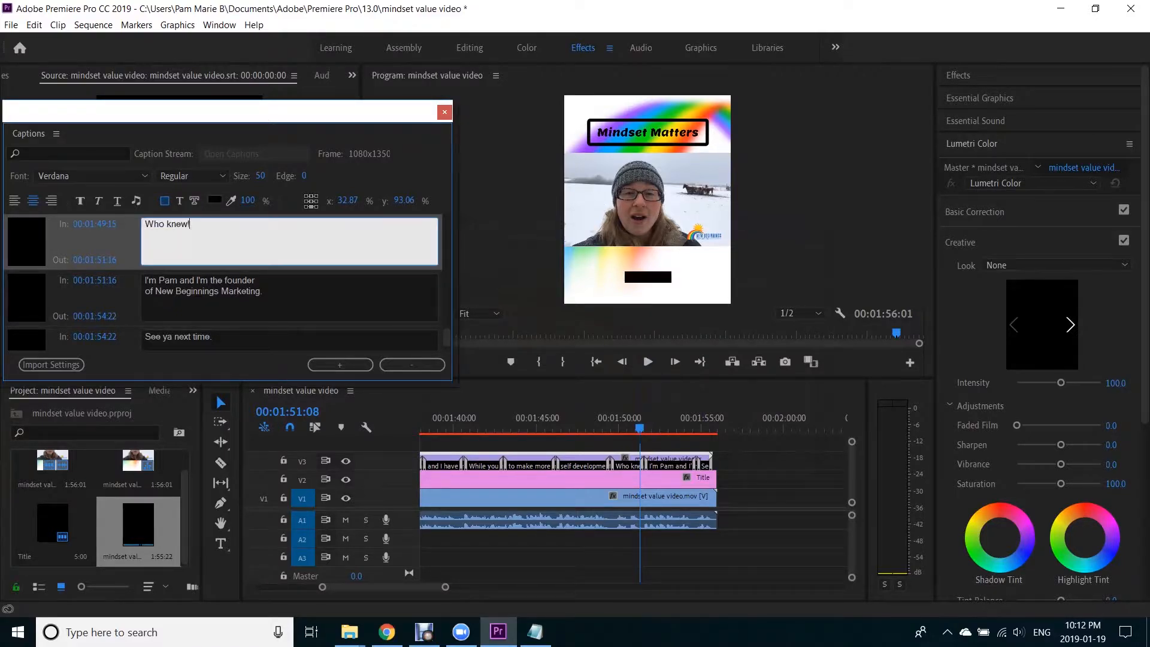
Set the text colour of the whole "Who knew!" caption to near-white, FEFCFC
{"action": "key", "text": "ctrl+a"}
{"action": "left_click", "coordinate": [178, 201]}
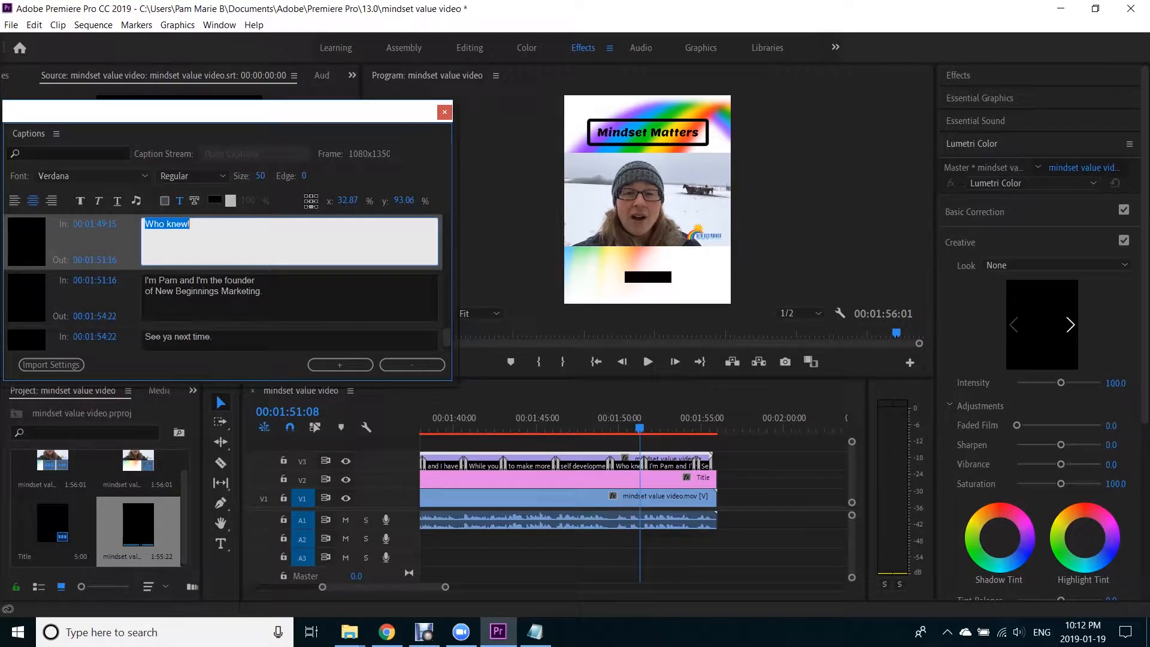
{"action": "left_click", "coordinate": [218, 202]}
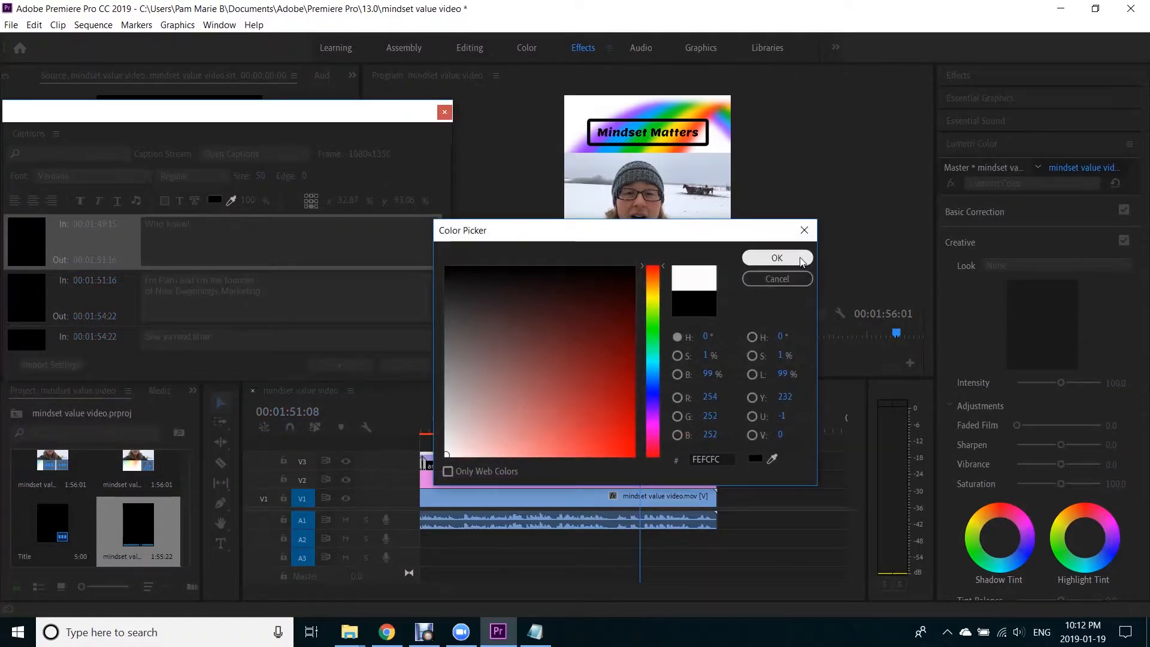
{"action": "left_click", "coordinate": [776, 257]}
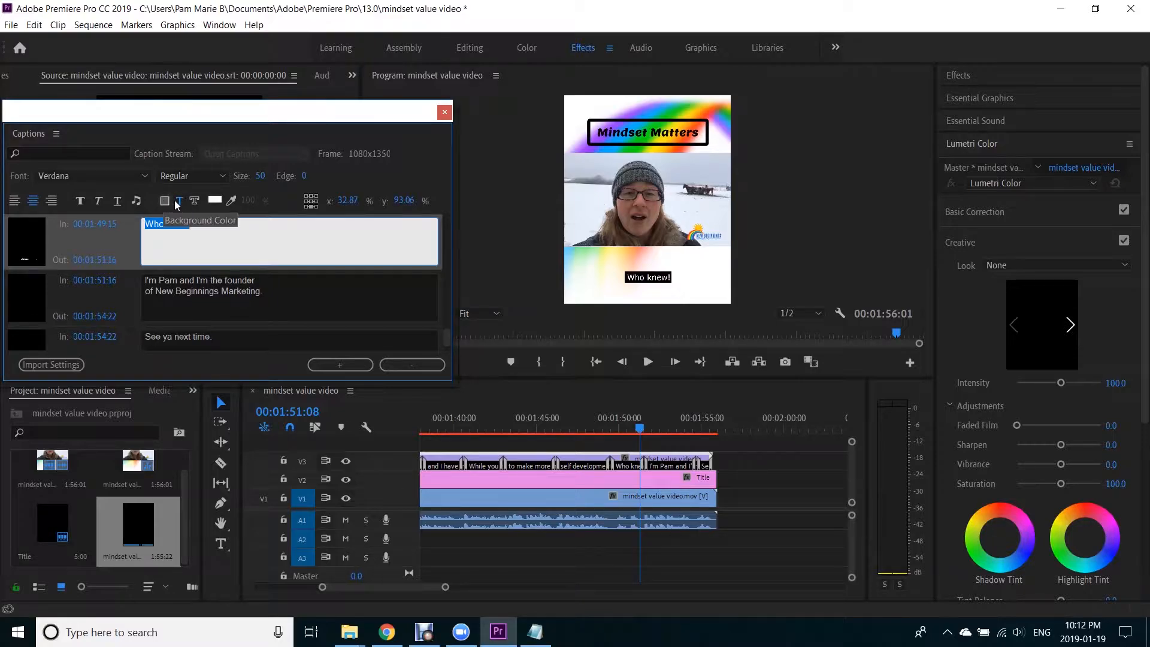
Restore the "Who knew!" caption's text colour to black and set its background opacity to 0%
{"action": "left_click", "coordinate": [216, 205]}
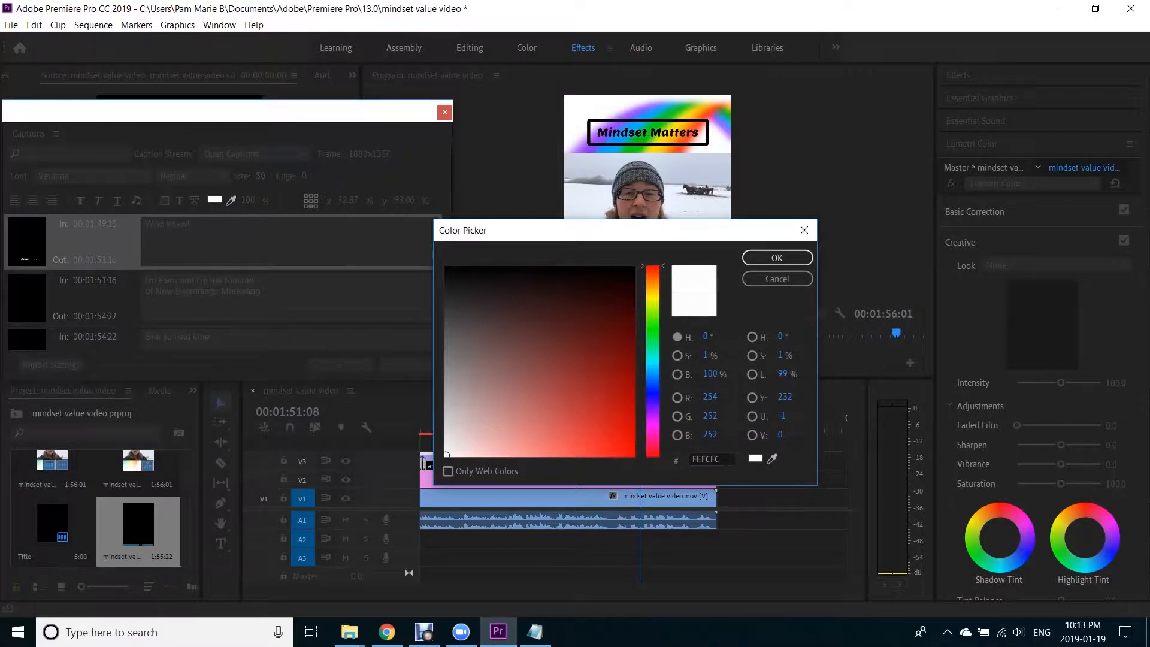
{"action": "left_click", "coordinate": [630, 267]}
{"action": "left_click", "coordinate": [701, 460]}
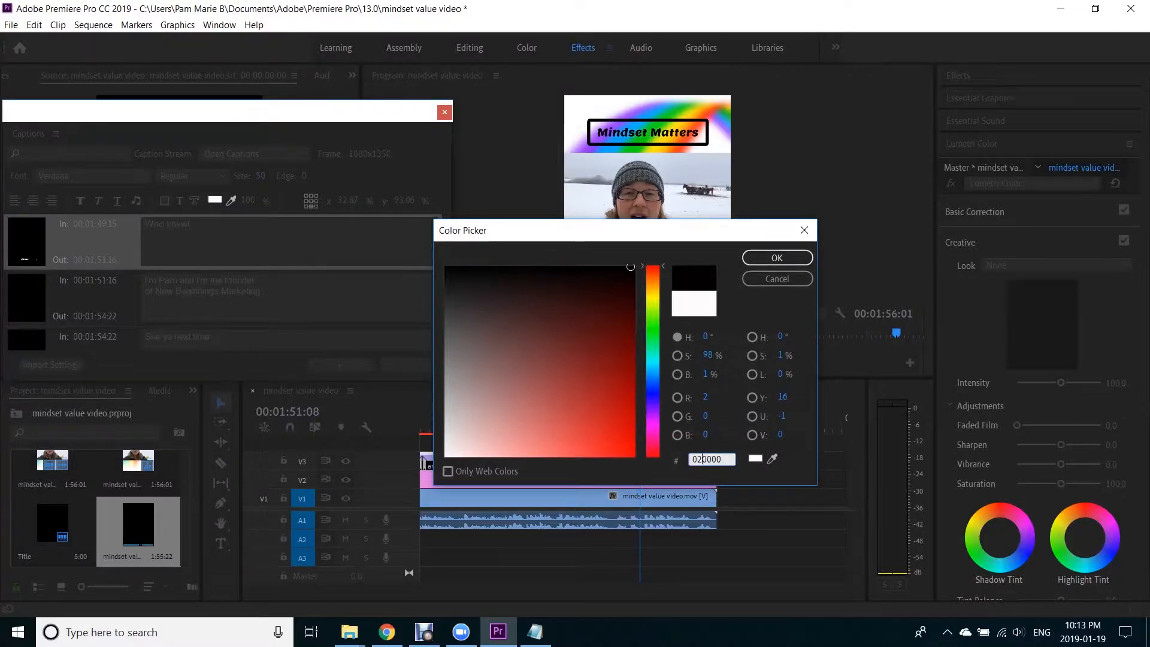
{"action": "key", "text": "BackSpace"}
{"action": "type", "text": "00"}
{"action": "left_click", "coordinate": [773, 258]}
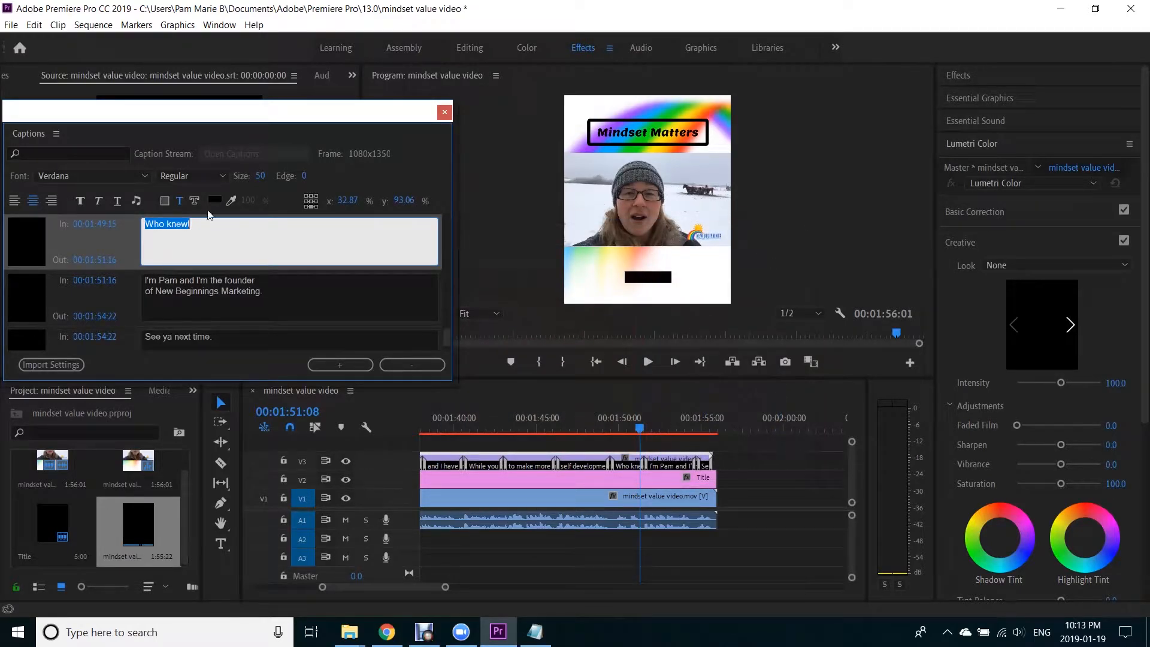
{"action": "left_click", "coordinate": [164, 201]}
{"action": "left_click_drag", "start_coordinate": [249, 202], "coordinate": [39, 223]}
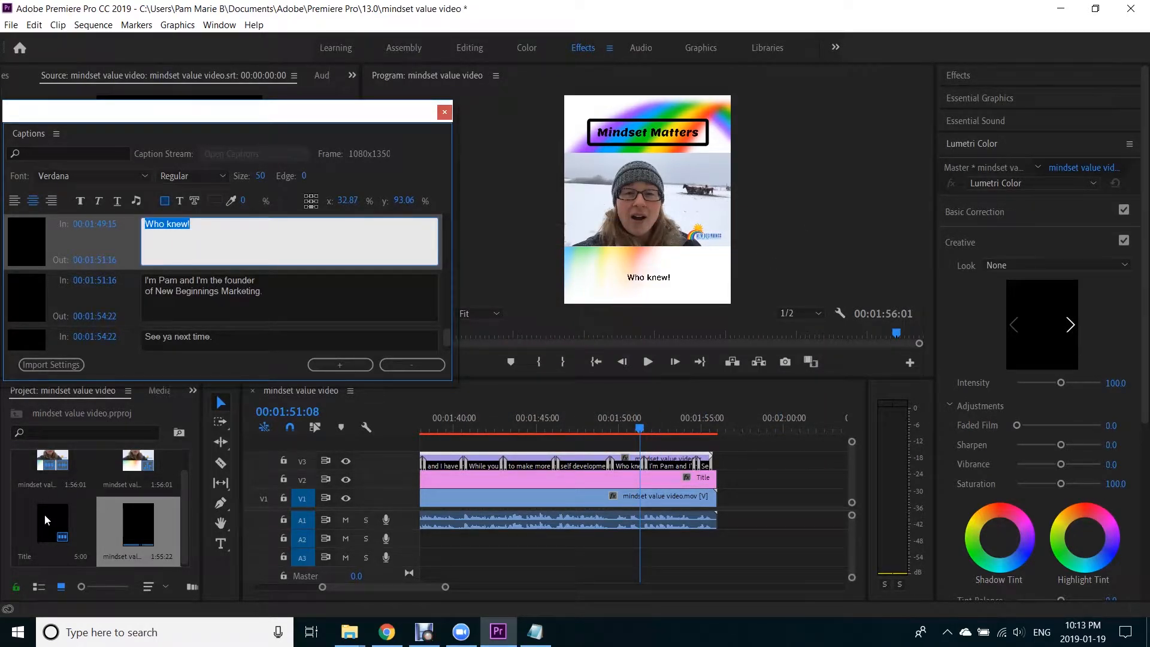
Close the floating Captions window and return the playhead to the sequence start at 00:00:00:00
{"action": "left_click", "coordinate": [253, 363]}
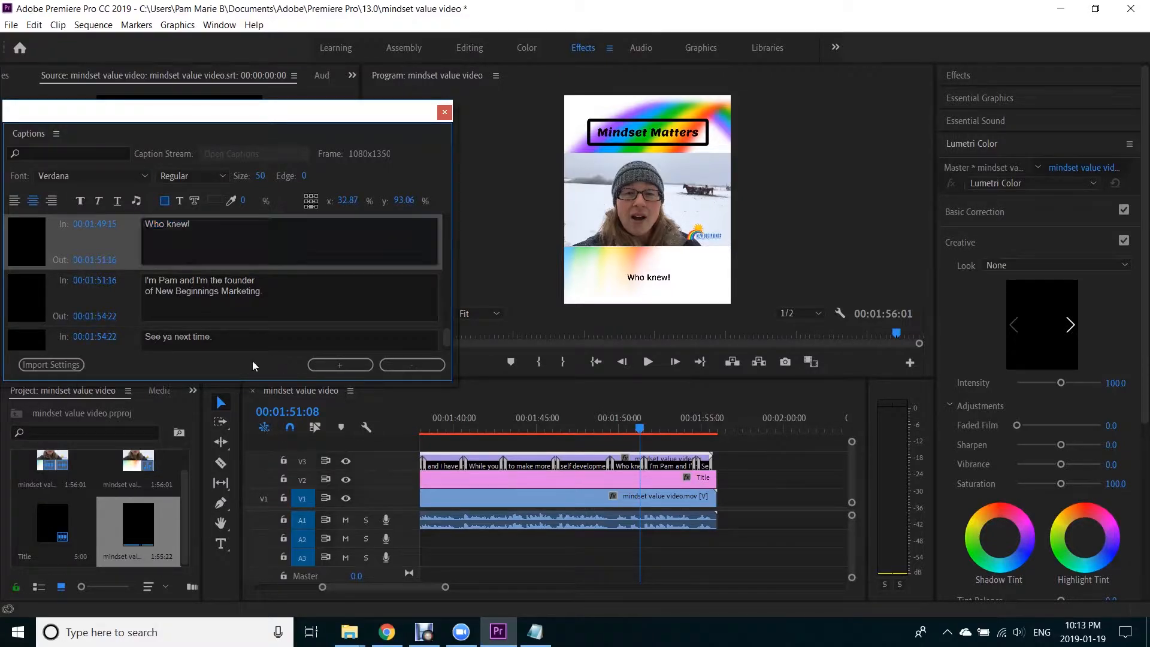
{"action": "scroll", "coordinate": [367, 329], "scroll_direction": "down", "scroll_amount": 1}
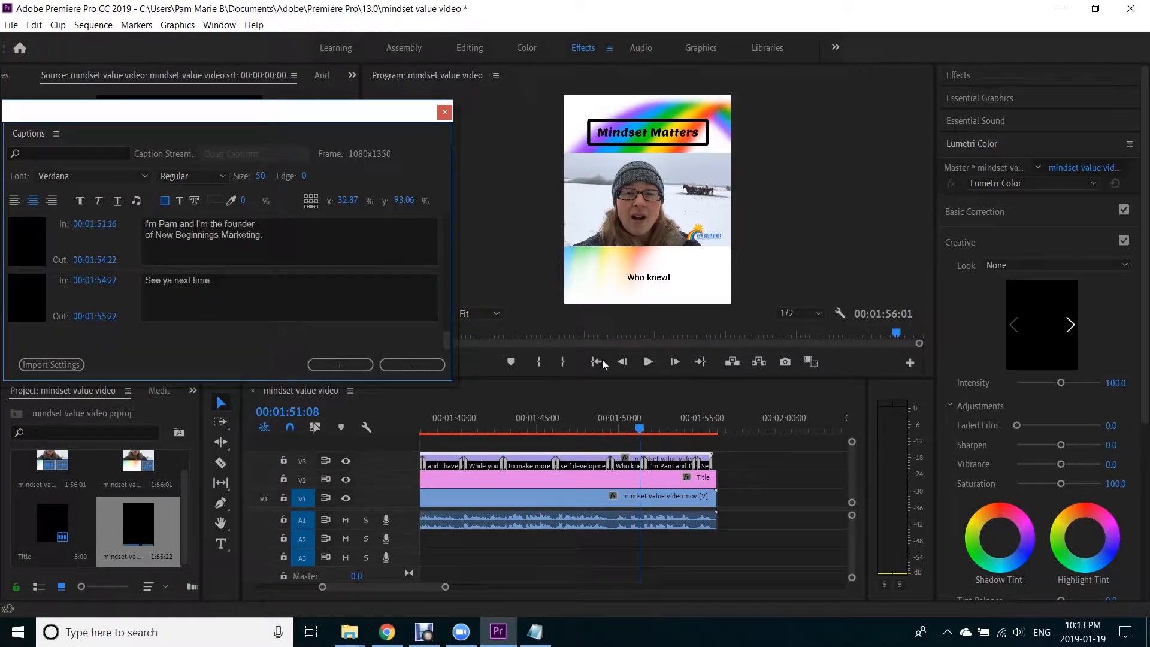
{"action": "left_click", "coordinate": [444, 112]}
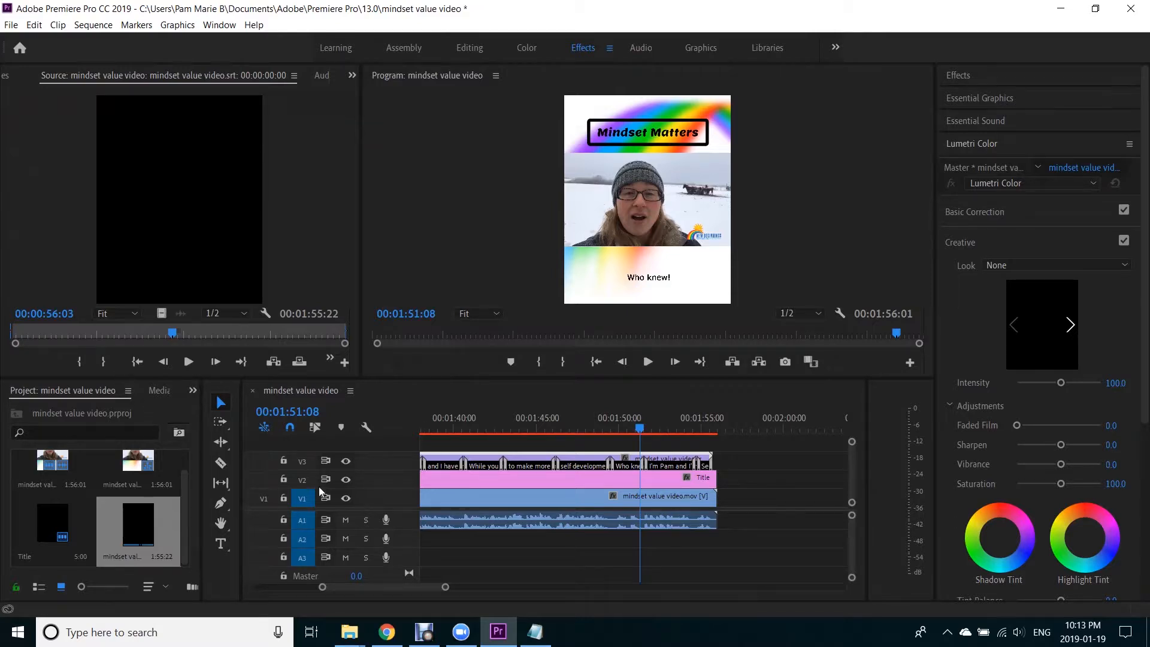
{"action": "left_click_drag", "start_coordinate": [636, 429], "coordinate": [253, 437]}
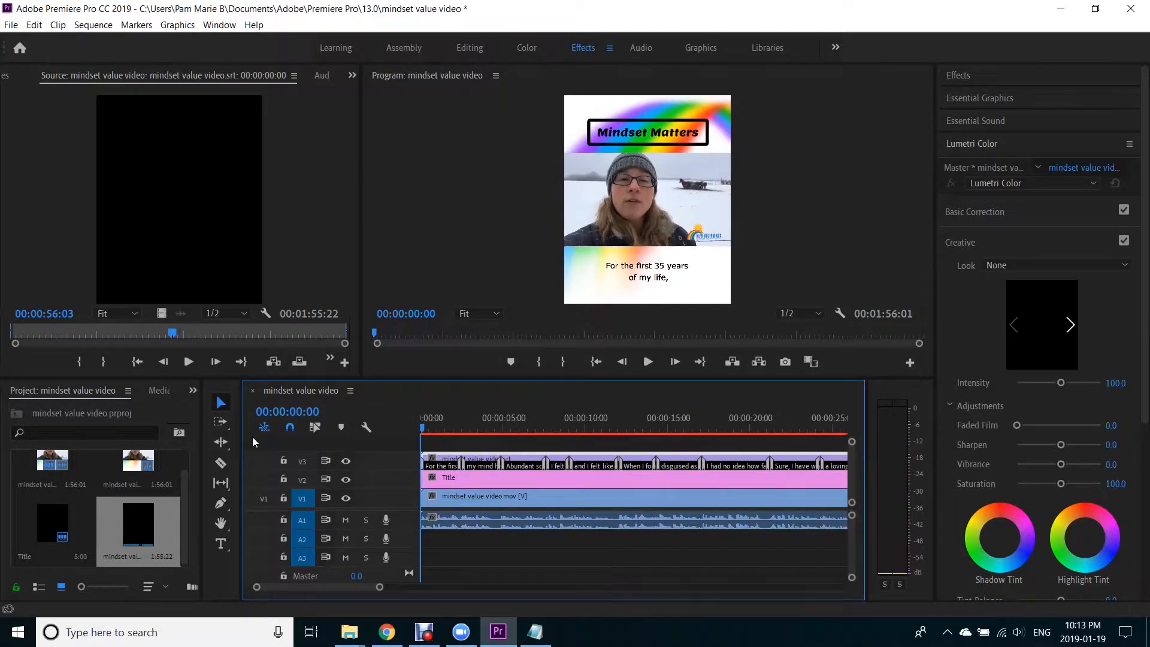
Create a new 1080 x 1350 legacy title named "progress bar" at 30.00 fps with square pixels
{"action": "left_click", "coordinate": [12, 26]}
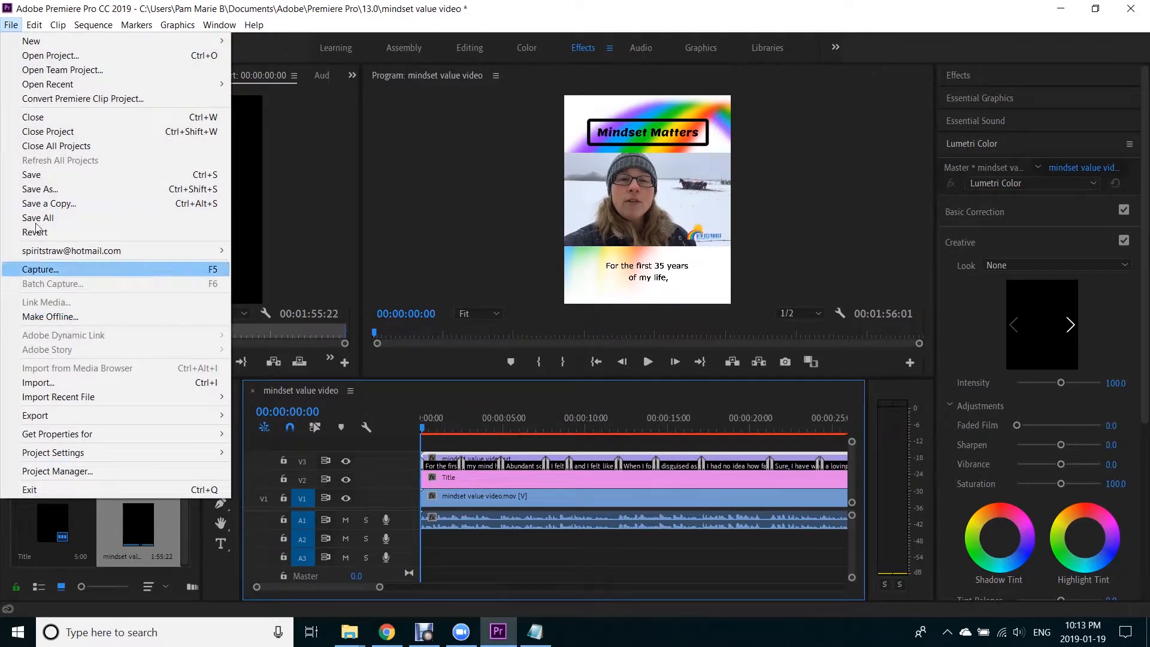
{"action": "mouse_move", "coordinate": [32, 42]}
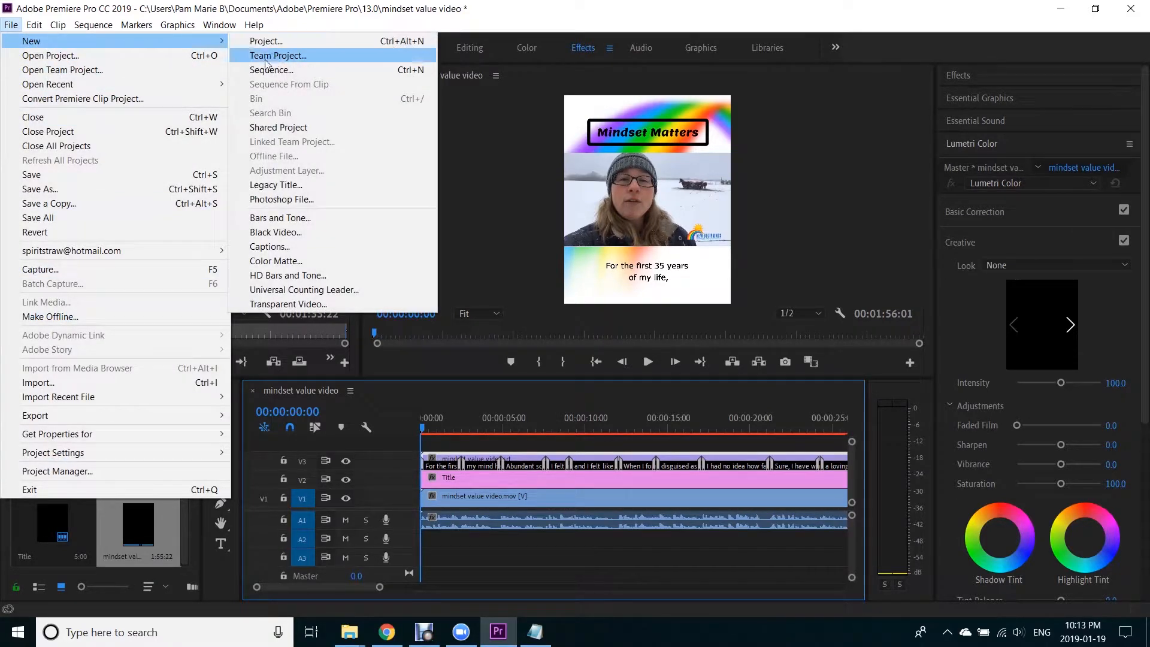
{"action": "left_click", "coordinate": [276, 186]}
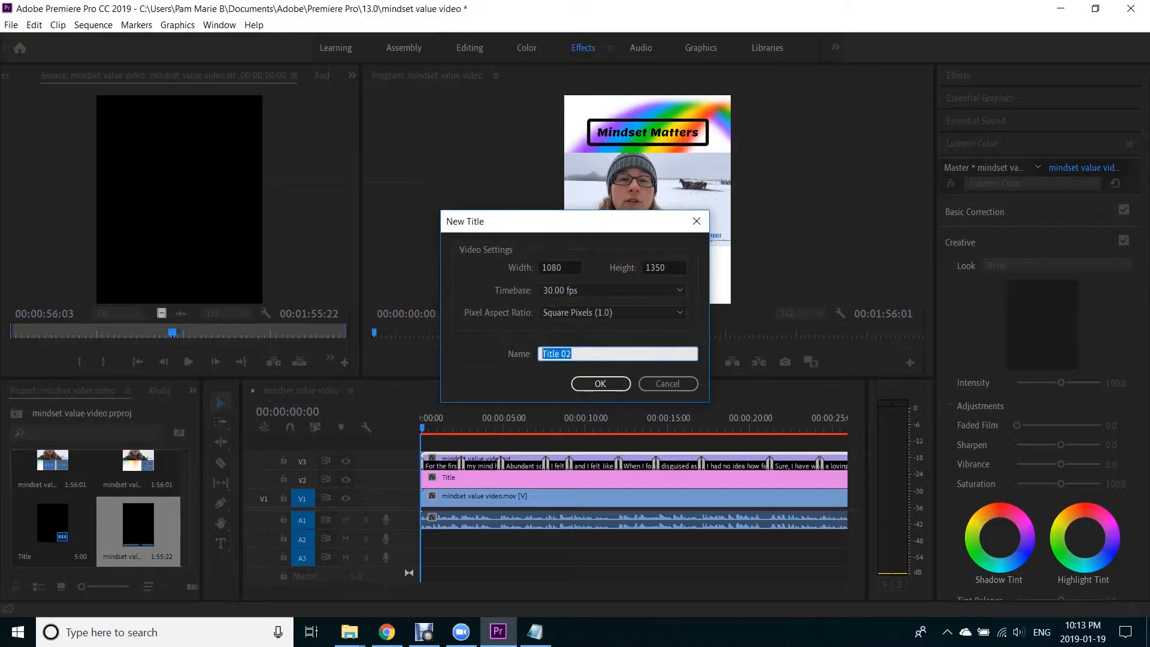
{"action": "type", "text": "progress bar"}
{"action": "left_click", "coordinate": [591, 385]}
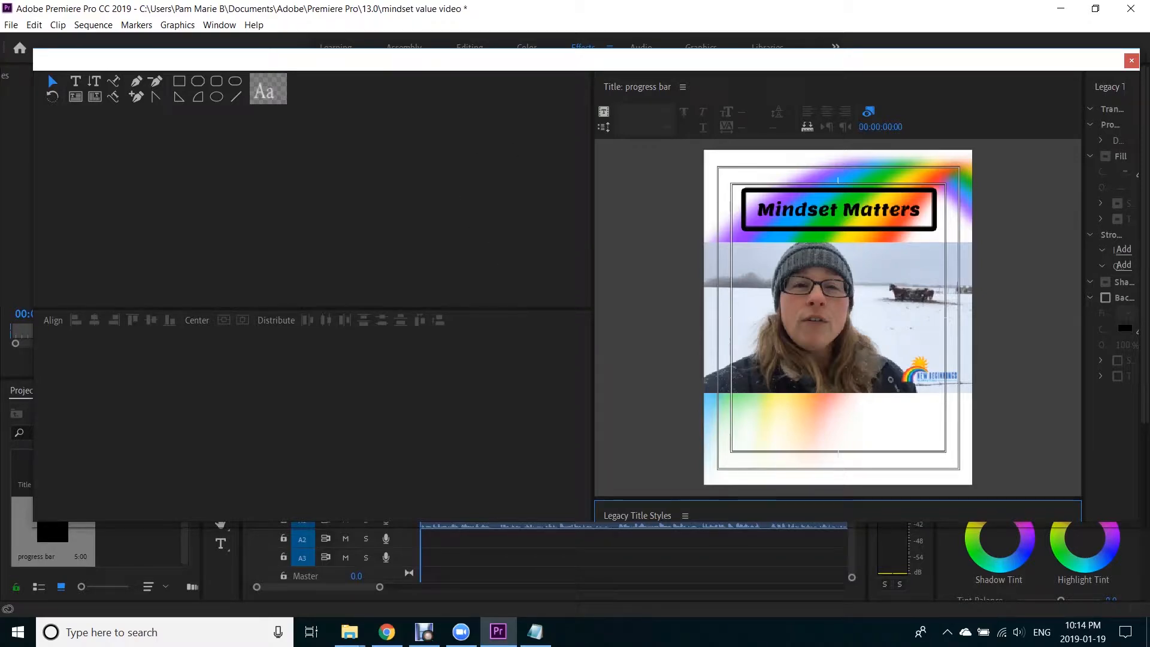
Draw a rectangle about 1168 wide and 97 high across the lower edge of the progress bar title frame
{"action": "left_click", "coordinate": [185, 86]}
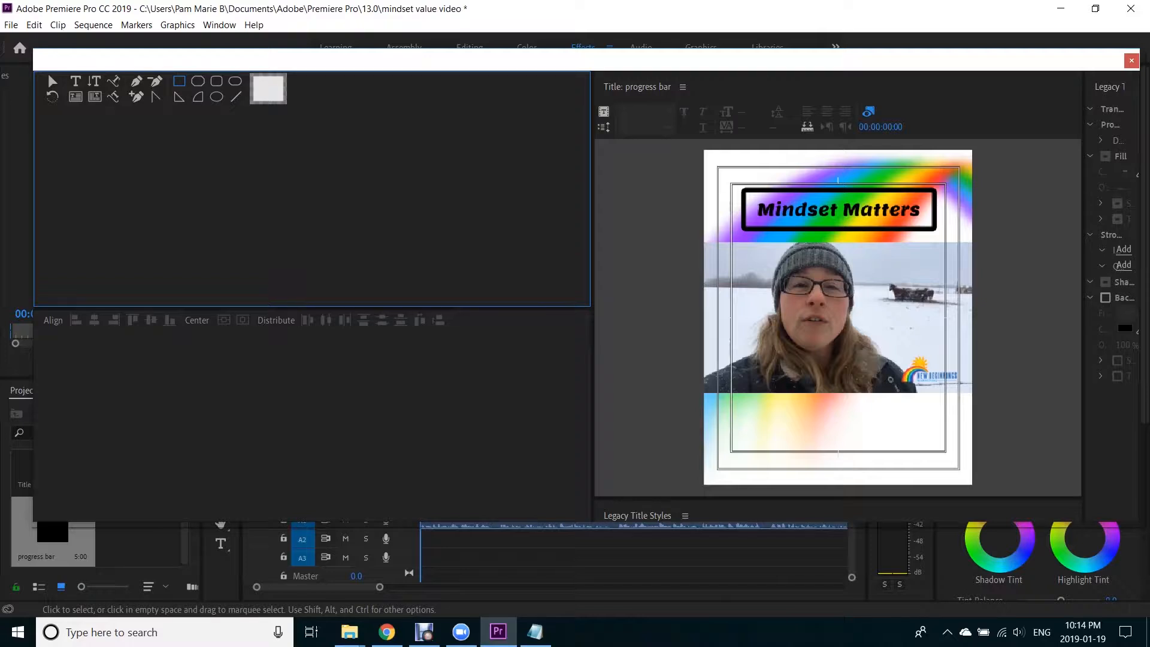
{"action": "left_click_drag", "start_coordinate": [692, 463], "coordinate": [982, 488]}
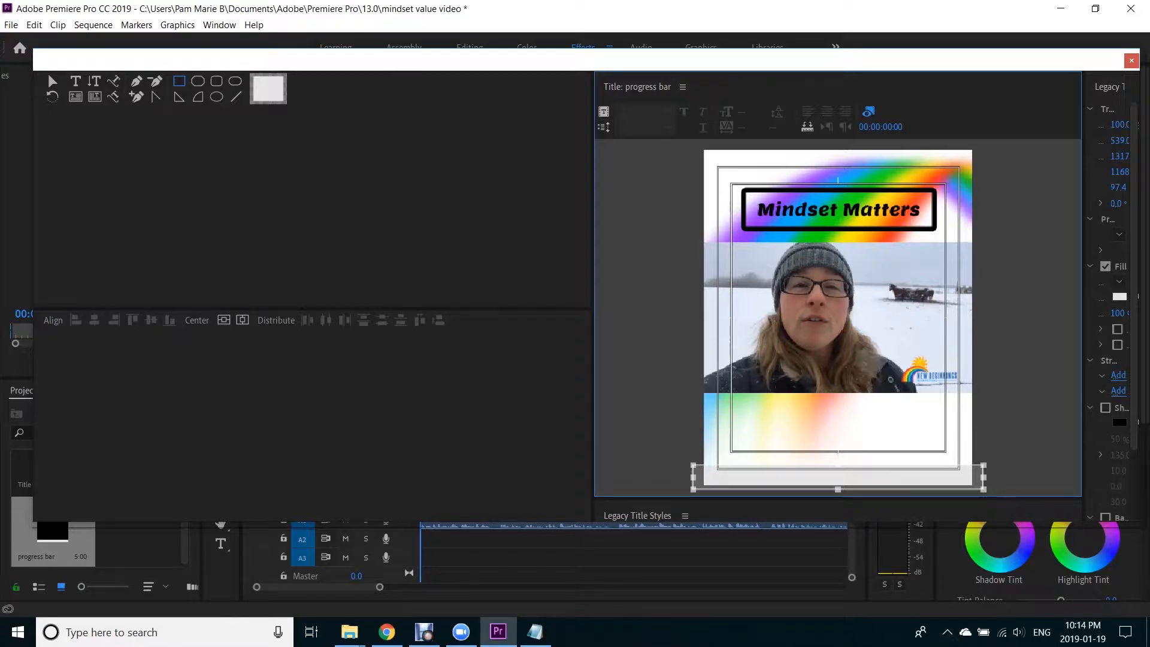
{"action": "left_click_drag", "start_coordinate": [1083, 299], "coordinate": [1002, 299]}
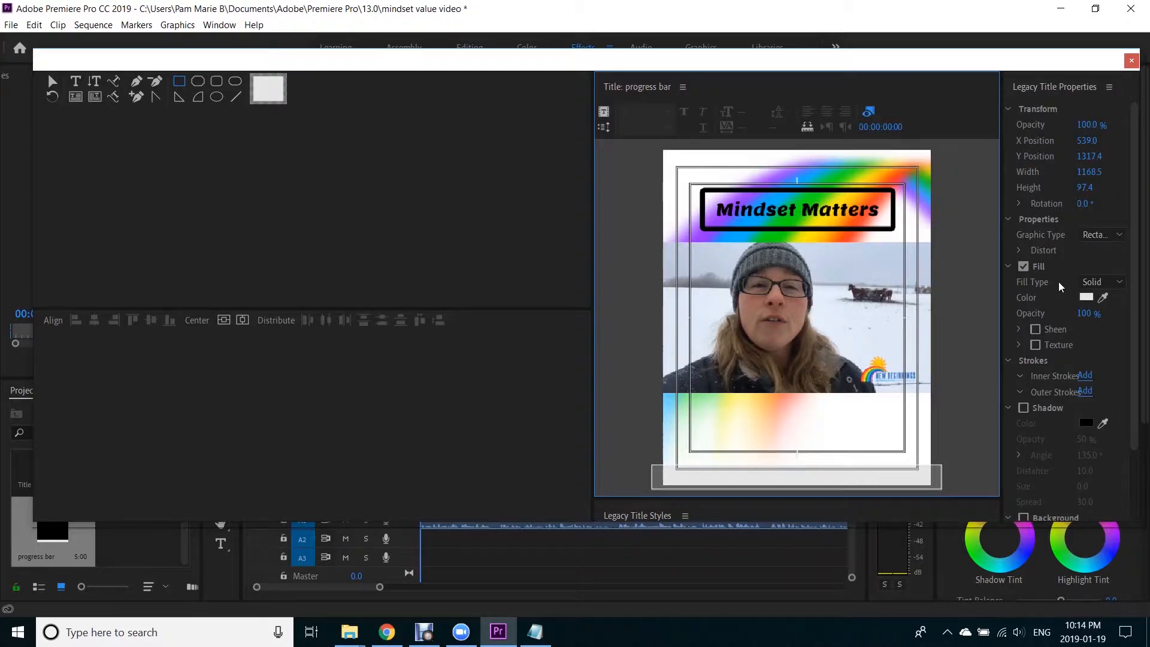
Set the rectangle's fill colour to dark purple, 330133, and close the title designer
{"action": "left_click", "coordinate": [1087, 298]}
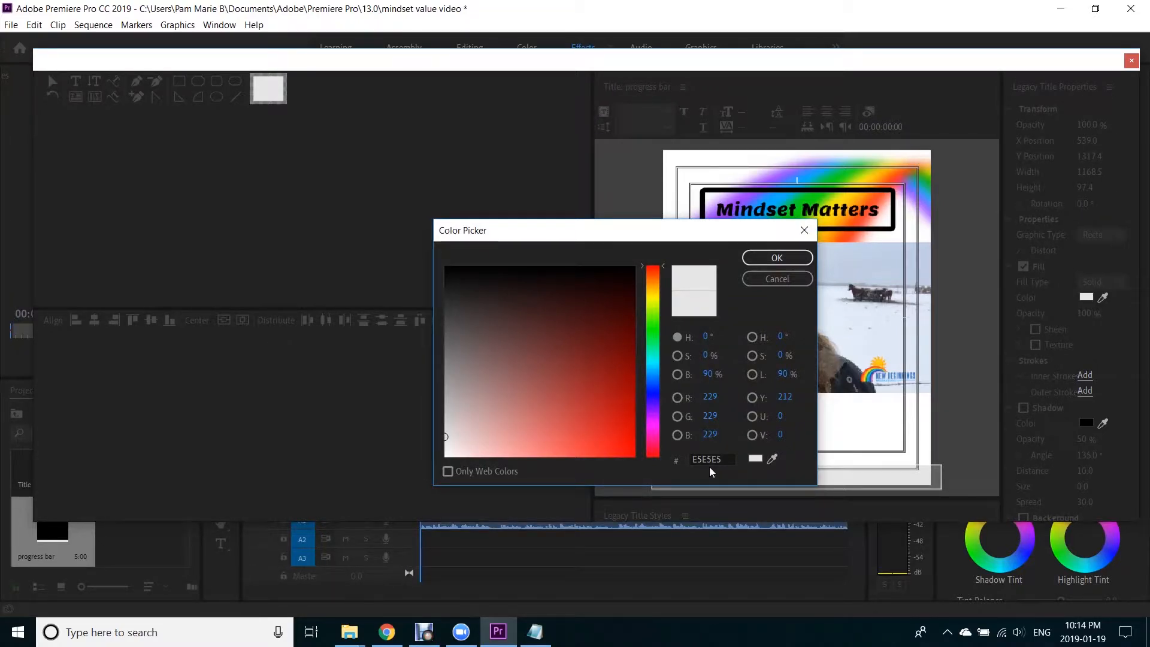
{"action": "left_click_drag", "start_coordinate": [725, 460], "coordinate": [691, 460]}
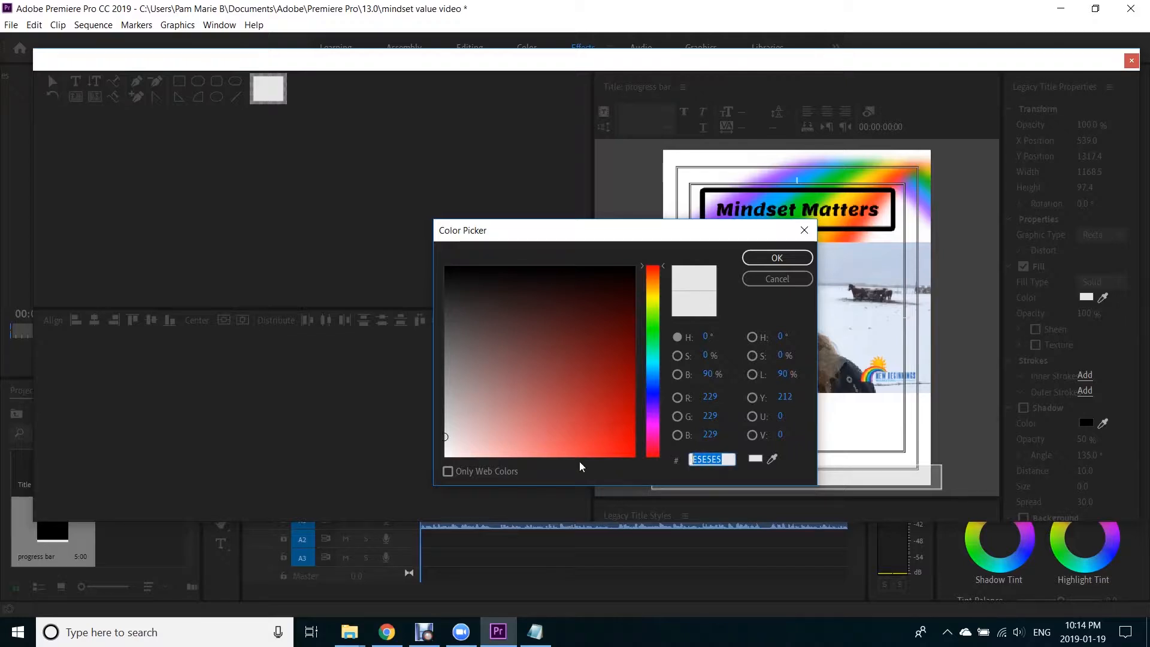
{"action": "type", "text": "33"}
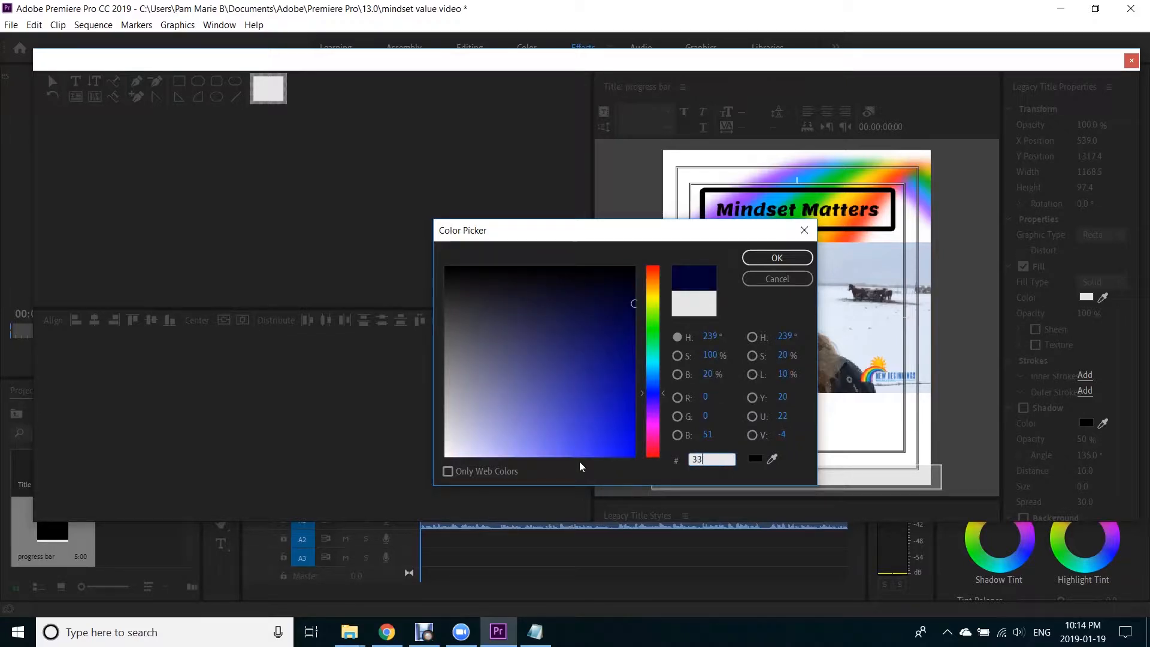
{"action": "type", "text": "0133"}
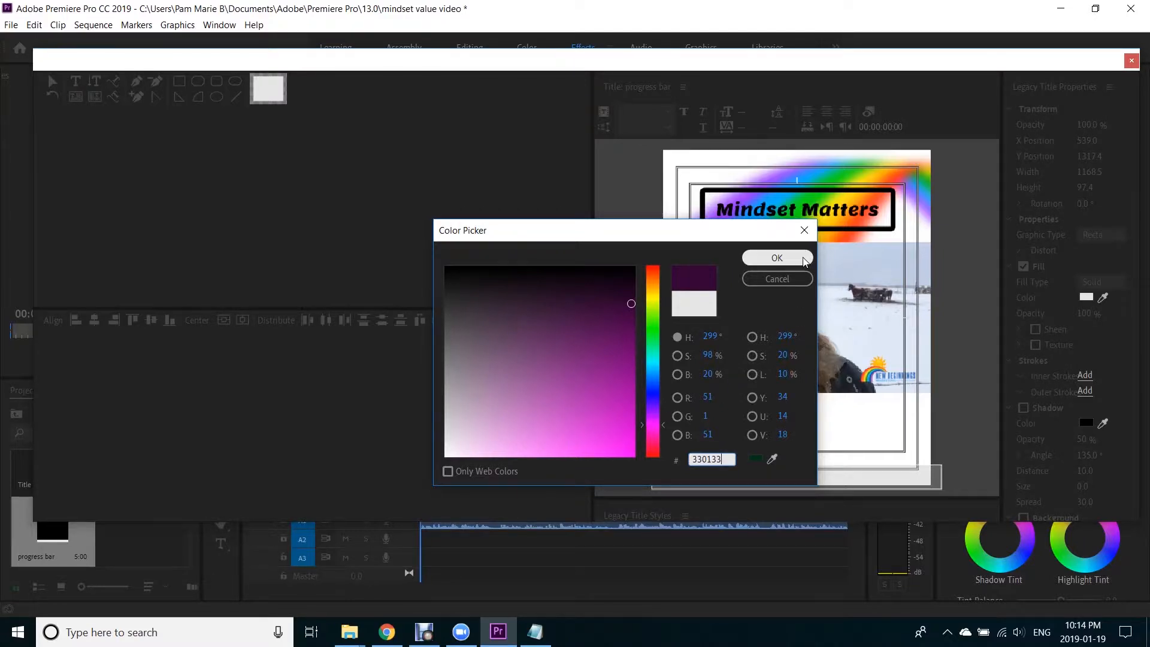
{"action": "left_click", "coordinate": [777, 258]}
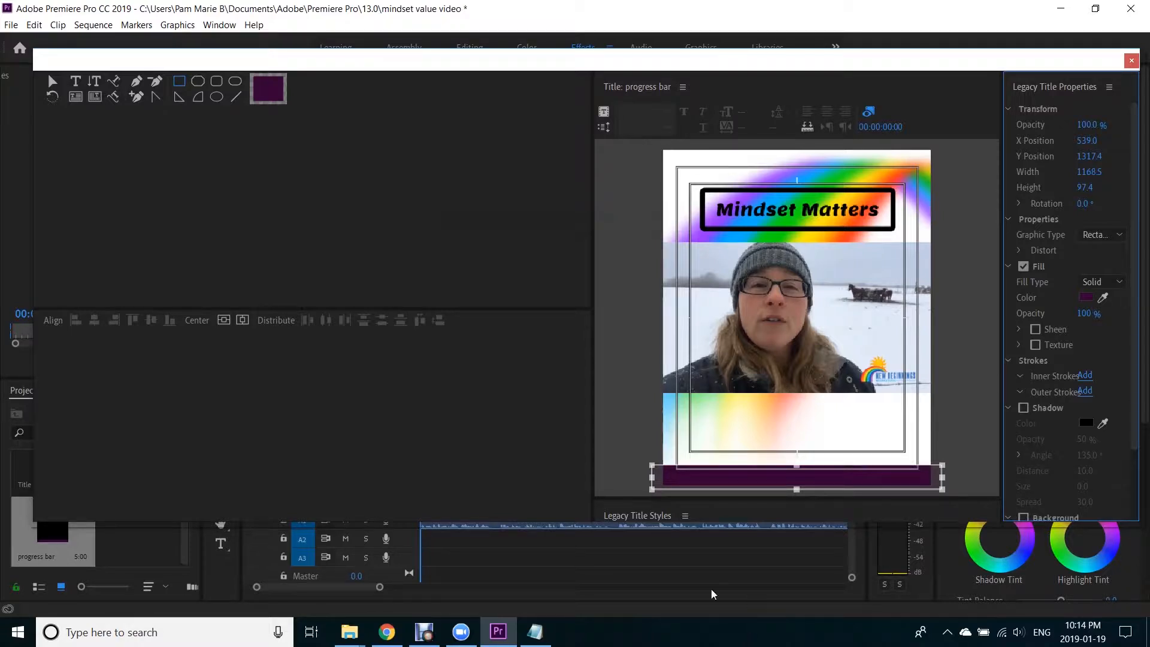
{"action": "left_click", "coordinate": [1132, 61]}
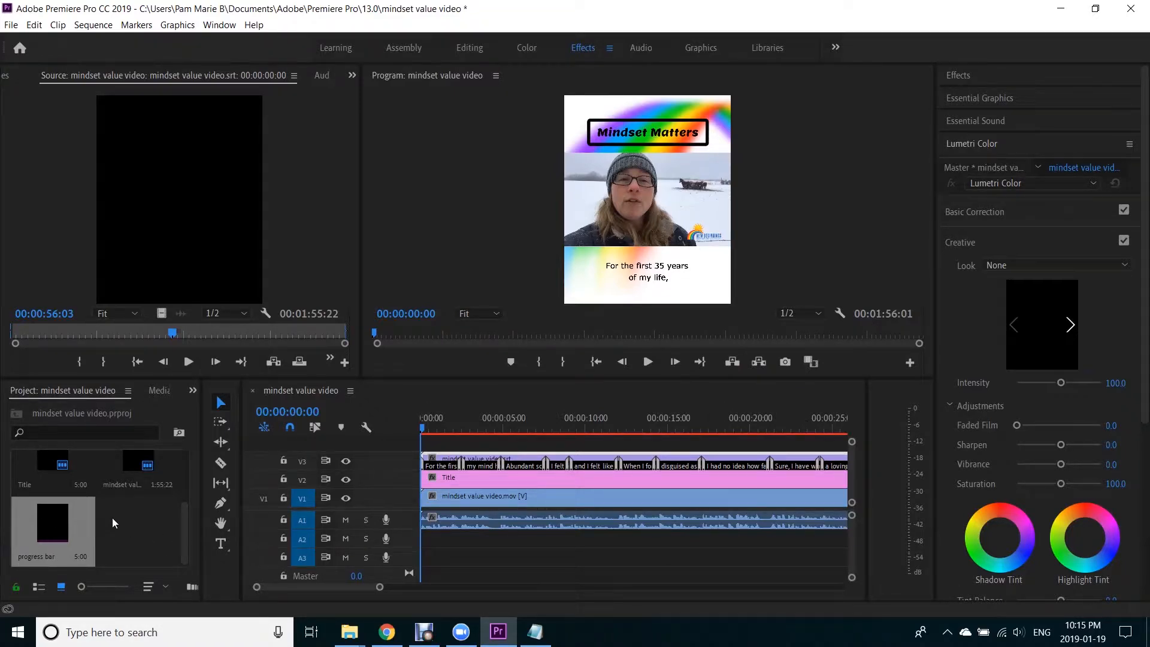
Place the progress bar title on track V4 at the sequence start and extend it to the end of the video clip
{"action": "left_click_drag", "start_coordinate": [94, 530], "coordinate": [432, 444]}
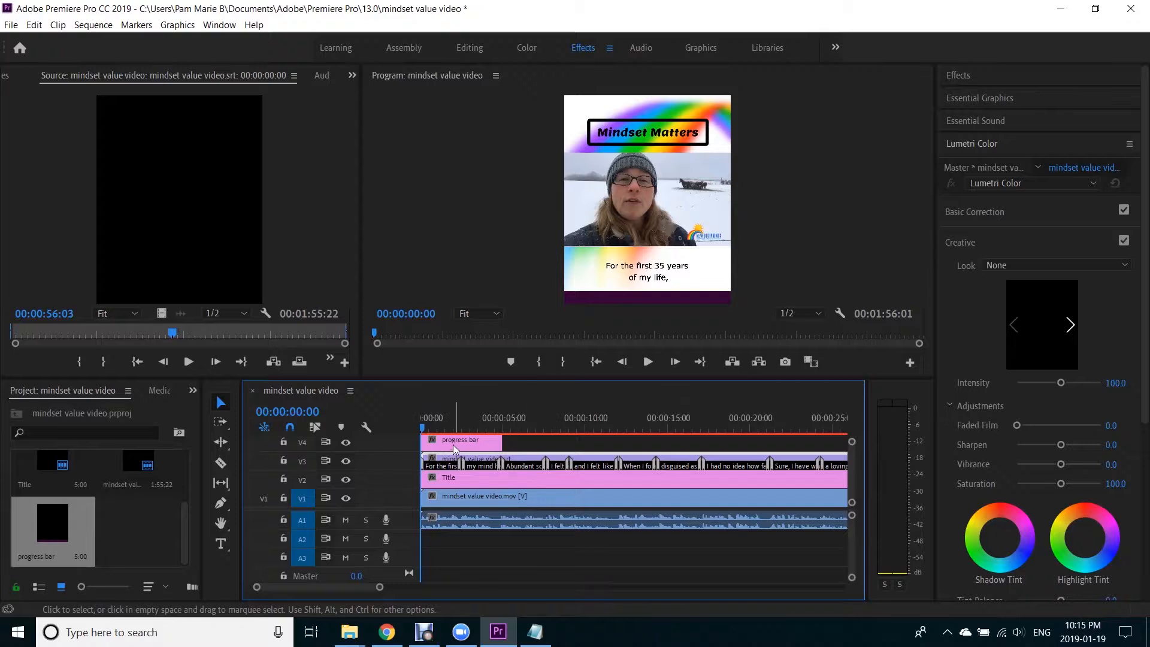
{"action": "left_click", "coordinate": [476, 442]}
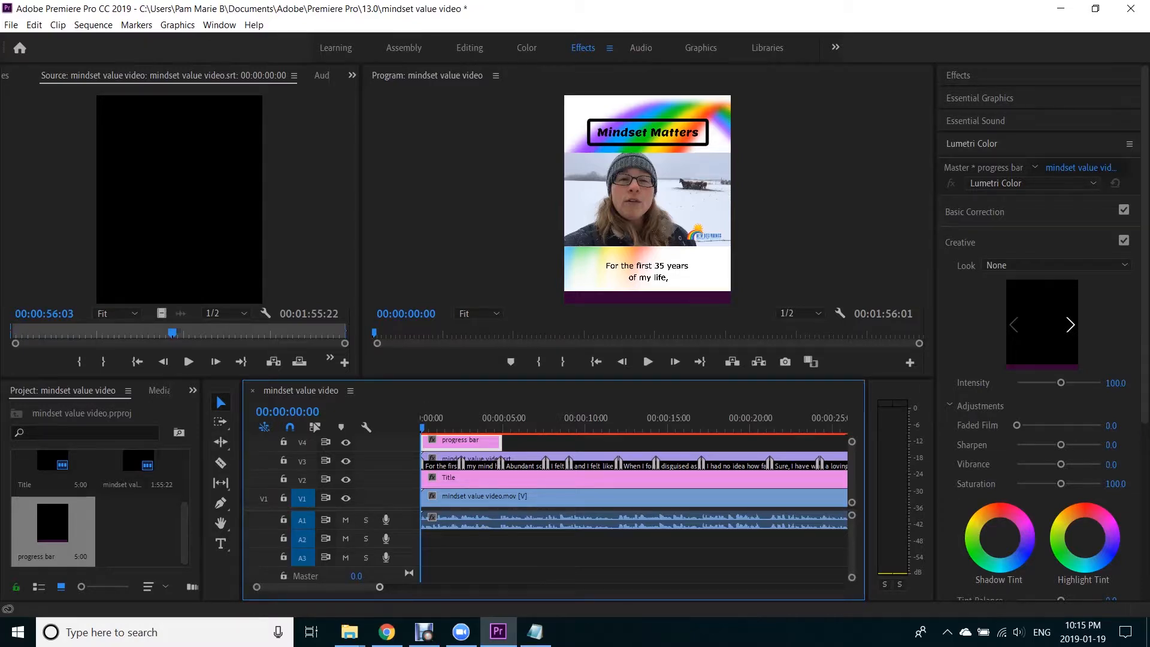
{"action": "mouse_move", "coordinate": [379, 586]}
{"action": "left_mouse_down"}
{"action": "mouse_move", "coordinate": [597, 586]}
{"action": "mouse_move", "coordinate": [516, 586]}
{"action": "left_mouse_up"}
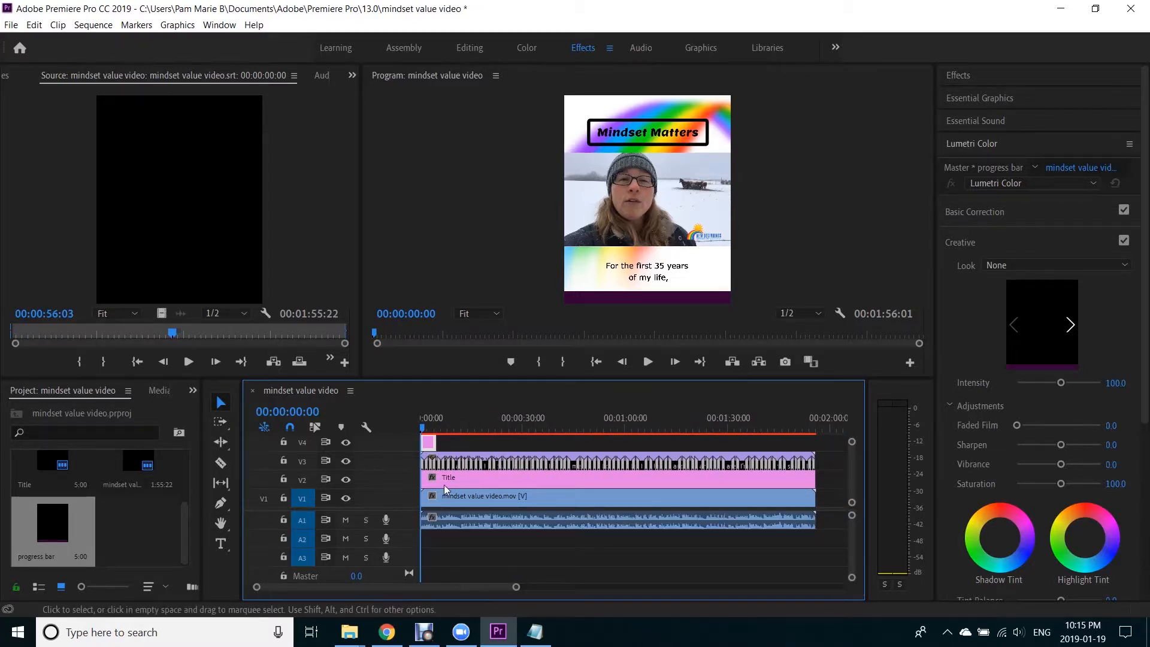
{"action": "left_click_drag", "start_coordinate": [435, 442], "coordinate": [814, 442]}
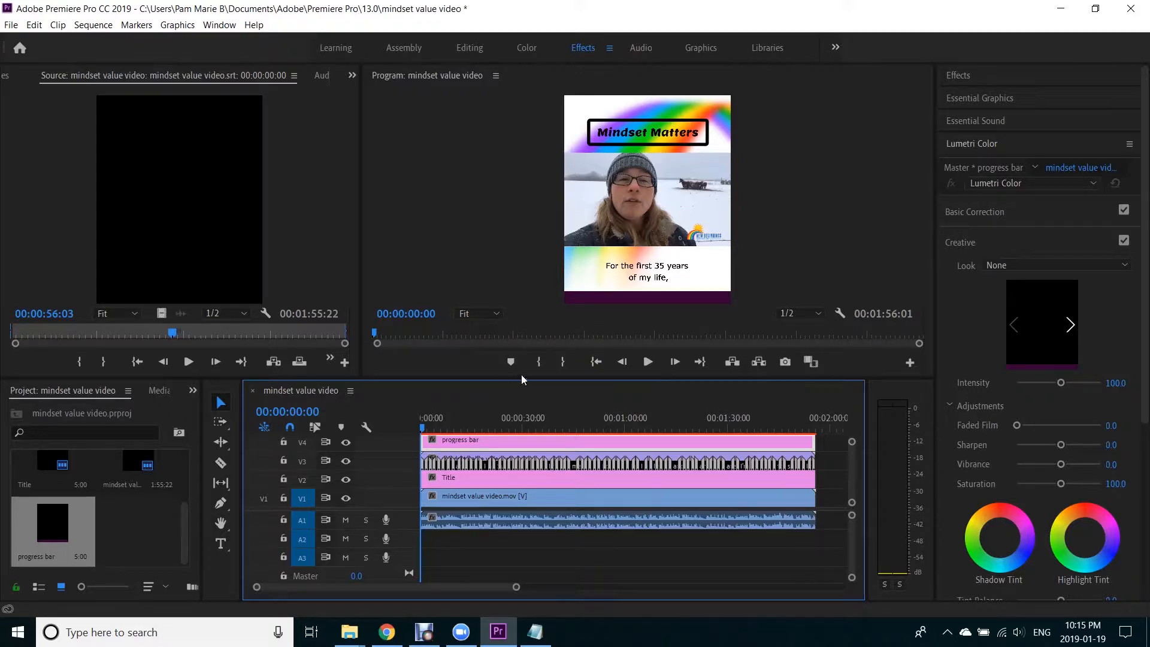
{"action": "left_click", "coordinate": [490, 558]}
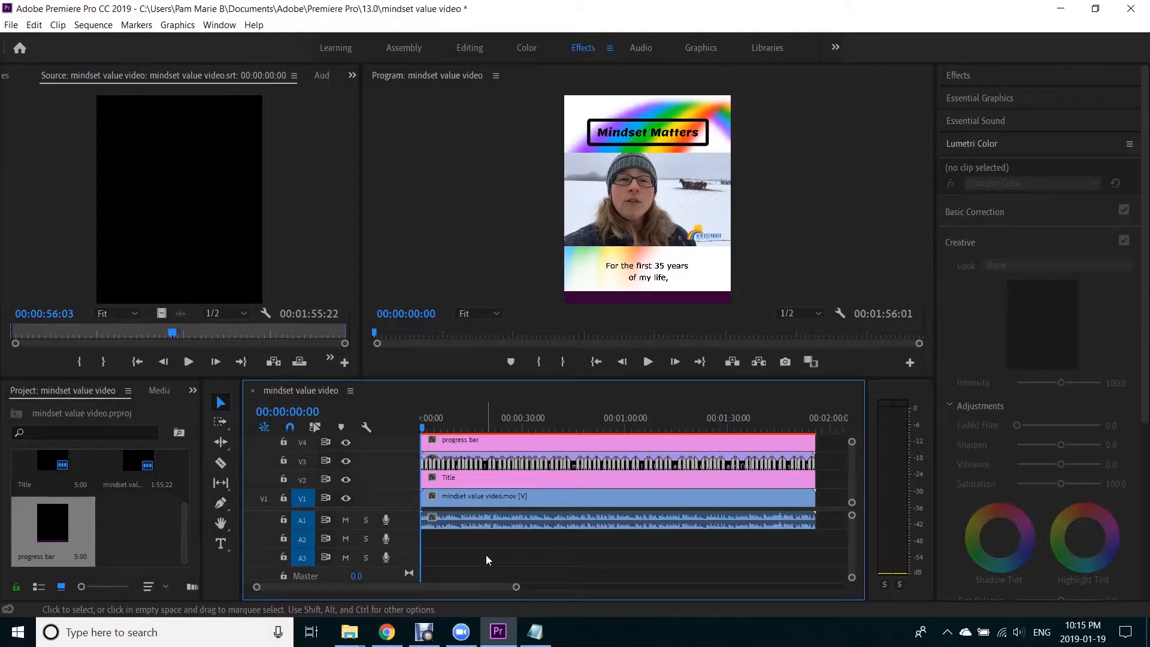
{"action": "left_click", "coordinate": [502, 439]}
{"action": "double_click", "coordinate": [502, 439]}
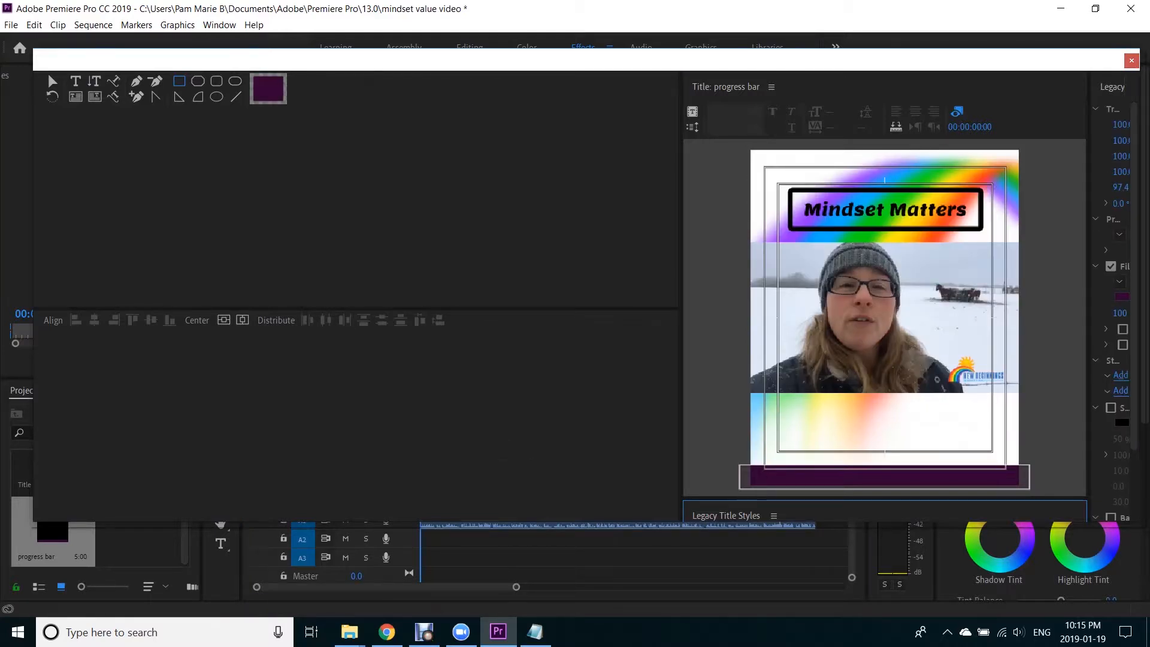
{"action": "key", "text": "ctrl+w"}
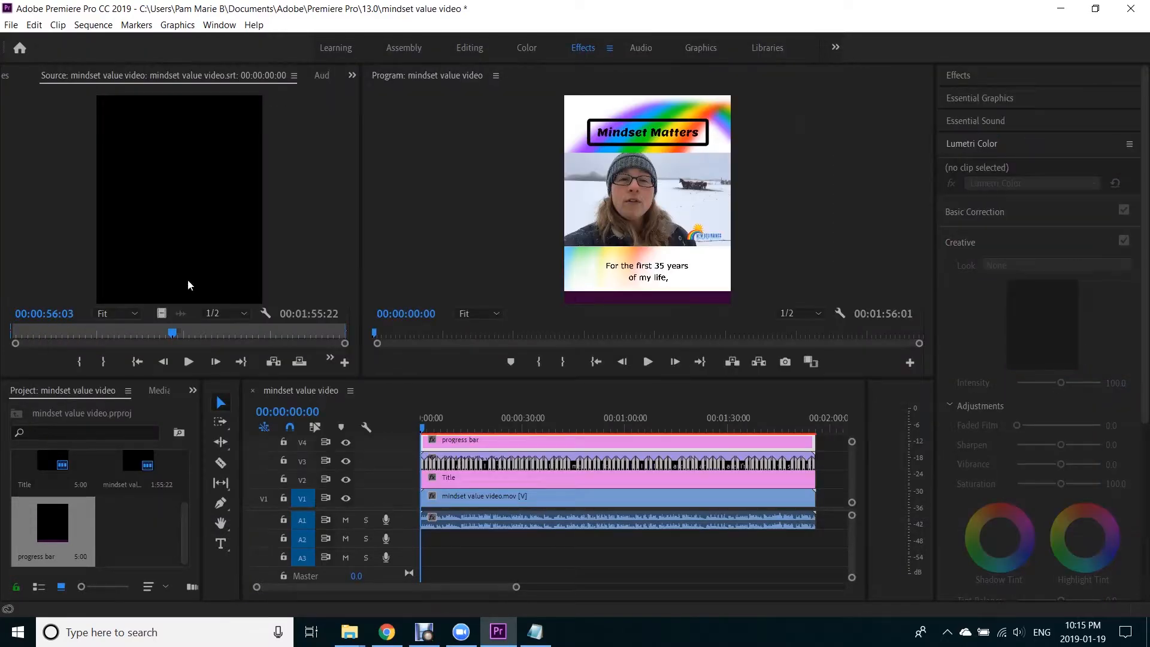
Close the Effect Controls and Lumetri Scopes panels and bring Lumetri Scopes back into view
{"action": "left_click", "coordinate": [353, 76]}
{"action": "left_click", "coordinate": [369, 95]}
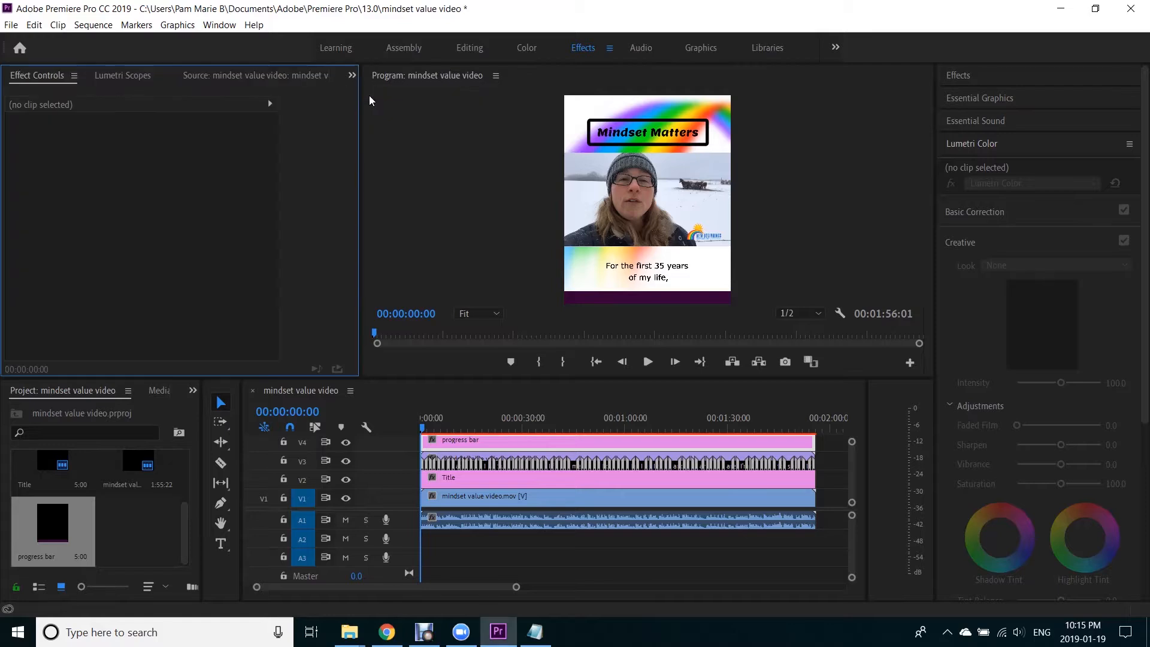
{"action": "left_click", "coordinate": [73, 76]}
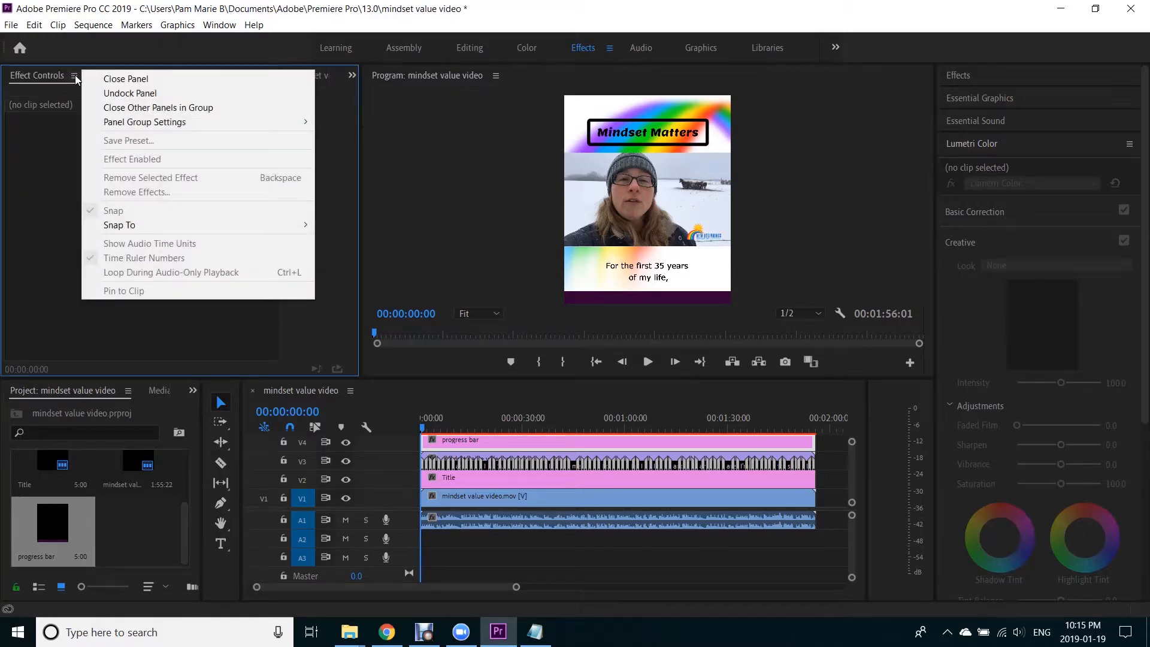
{"action": "left_click", "coordinate": [109, 79]}
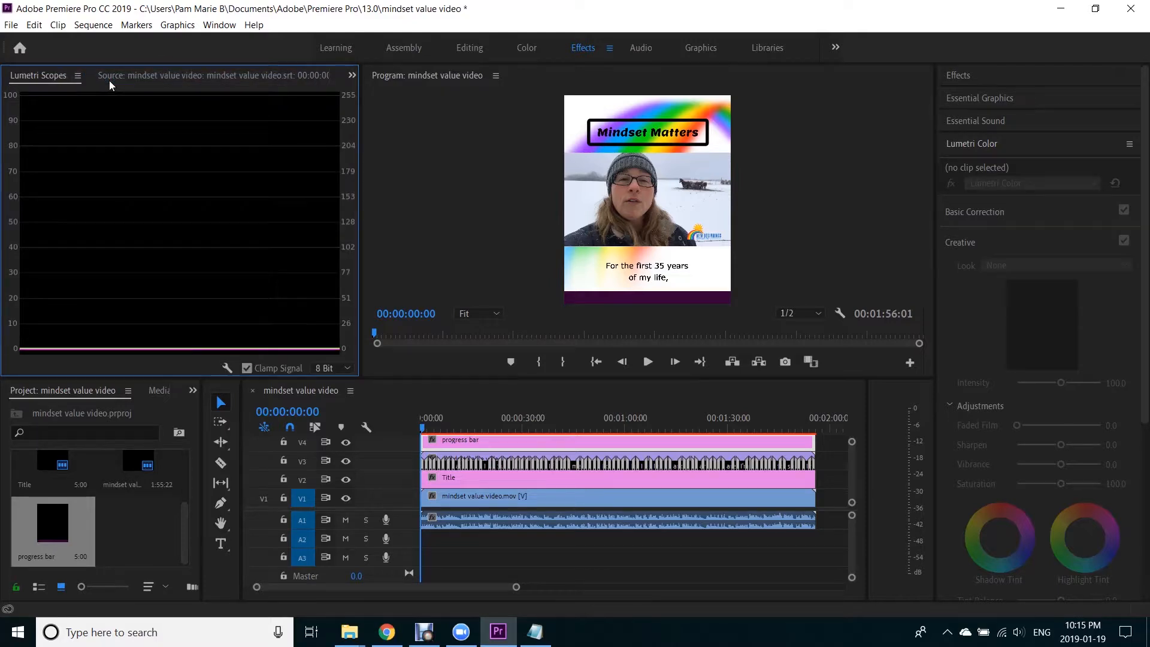
{"action": "left_click", "coordinate": [78, 76]}
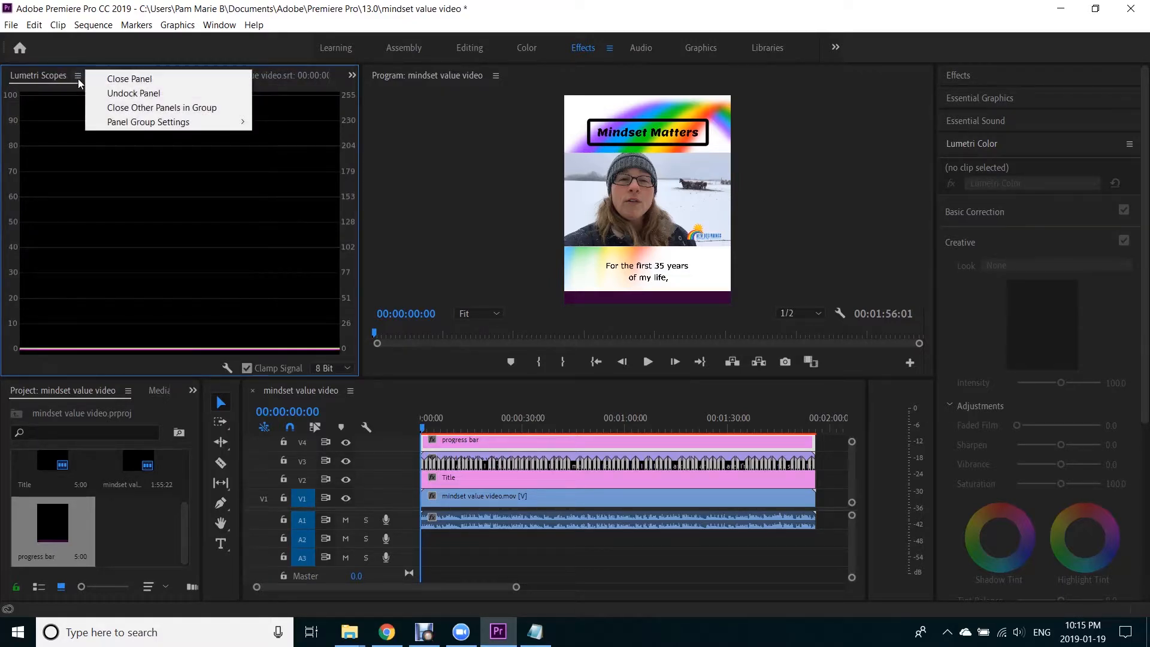
{"action": "left_click", "coordinate": [129, 79]}
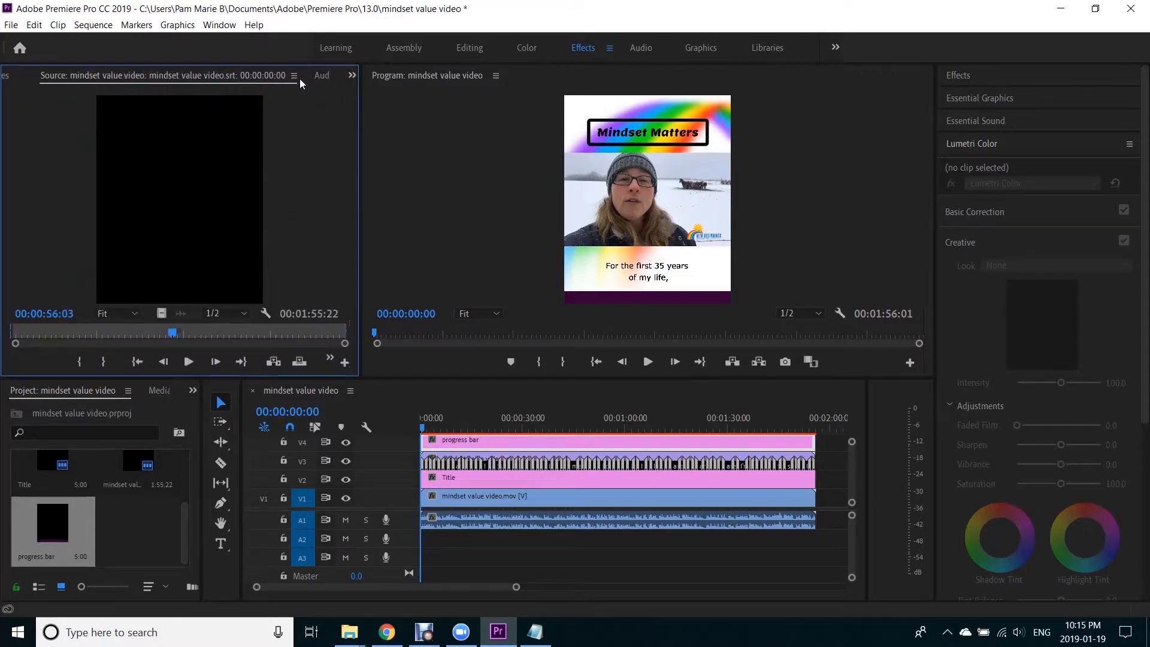
{"action": "left_click", "coordinate": [352, 75]}
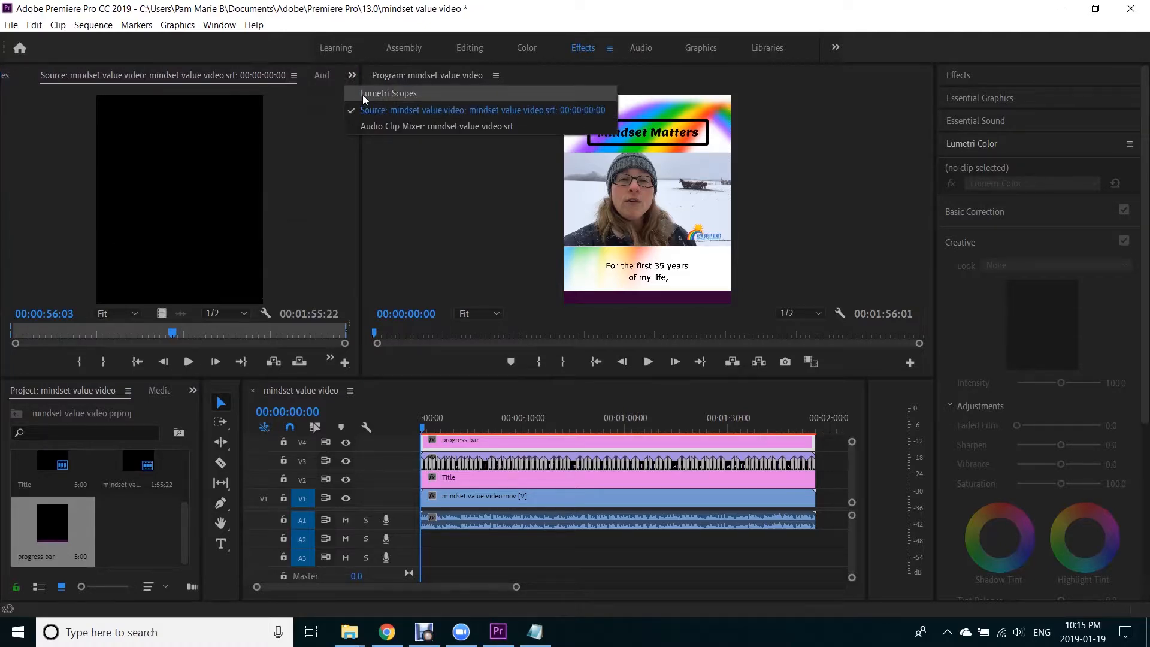
{"action": "left_click", "coordinate": [362, 95]}
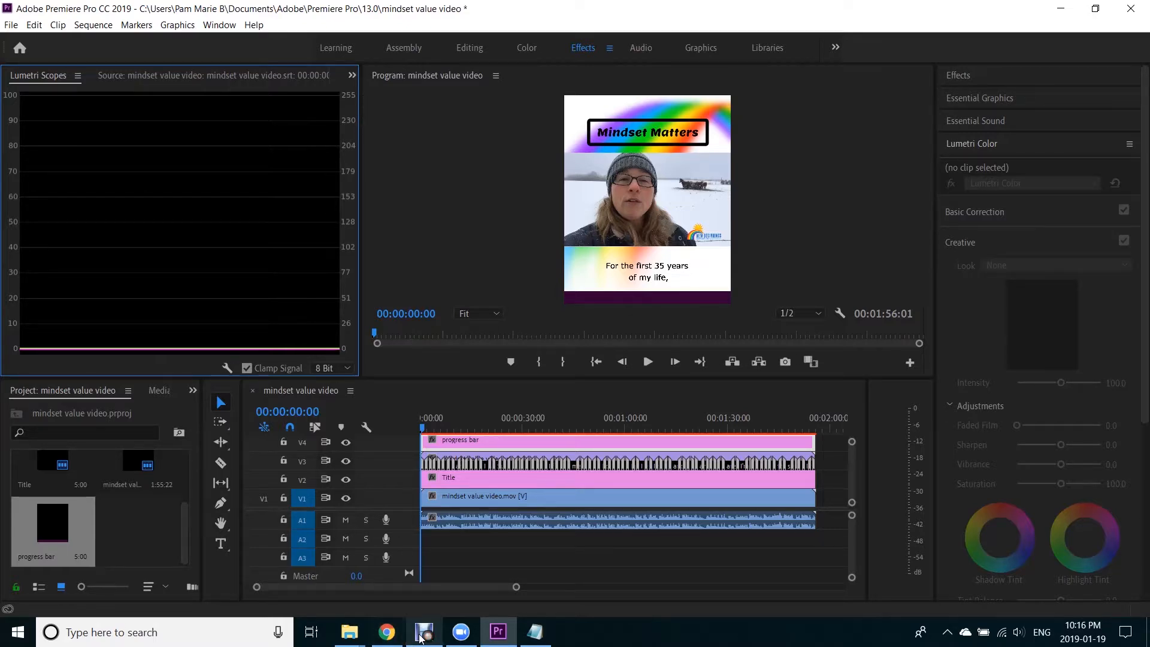
Show the Effect Controls for the progress bar clip on track V4
{"action": "left_click", "coordinate": [429, 515]}
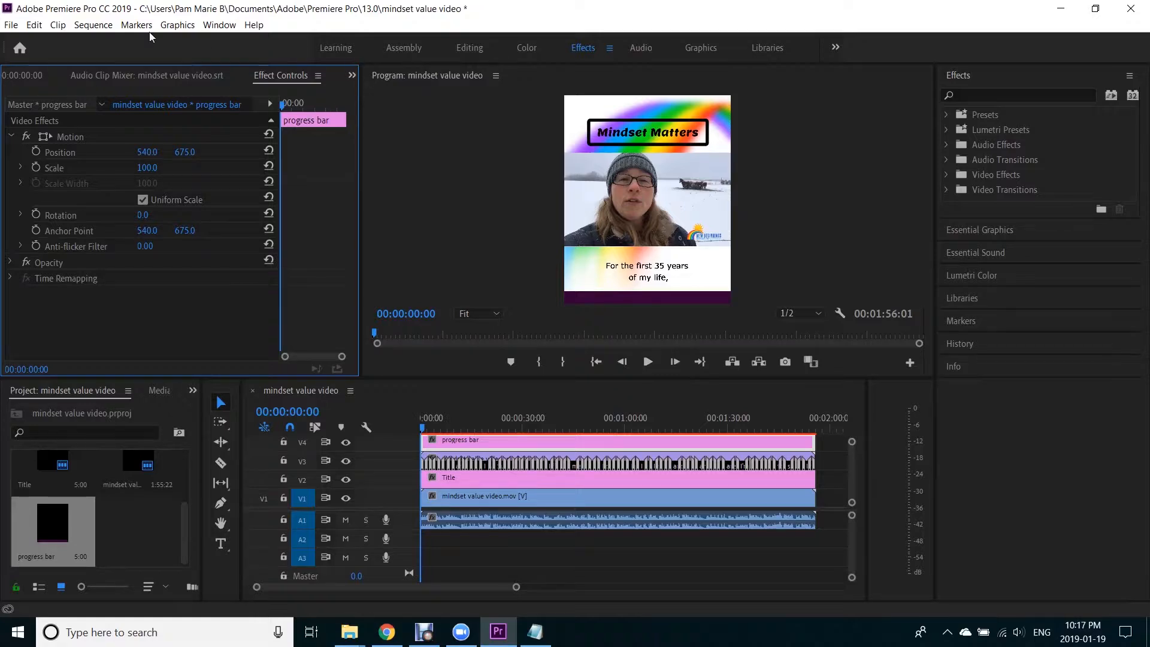
{"action": "left_click", "coordinate": [219, 25]}
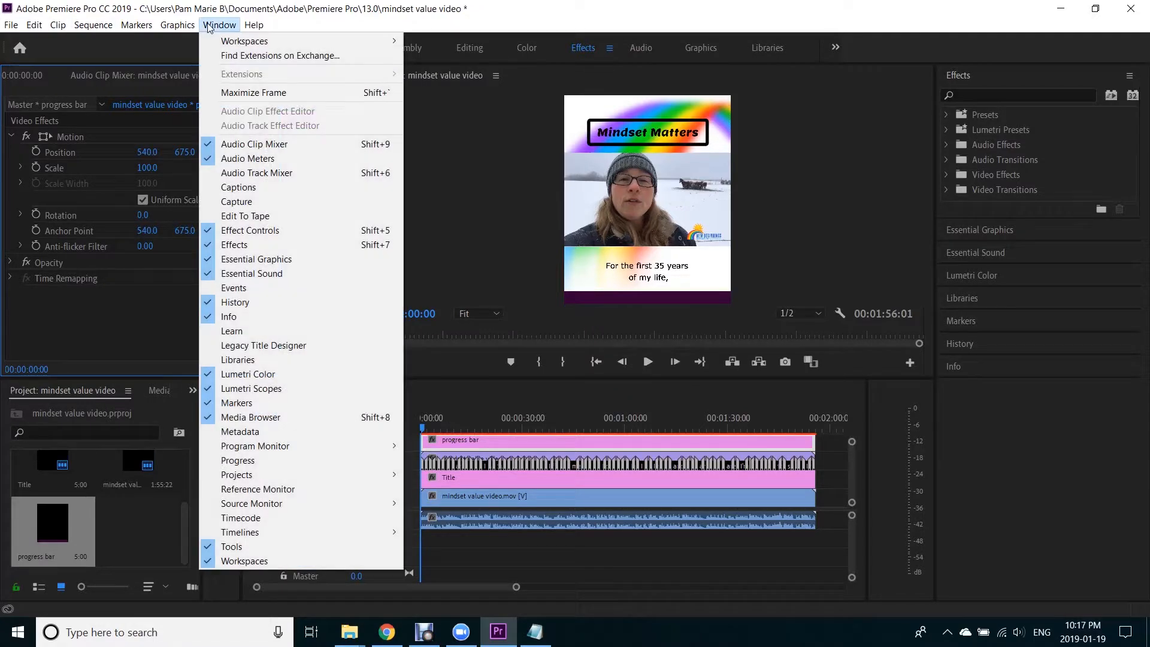
{"action": "left_click", "coordinate": [257, 231]}
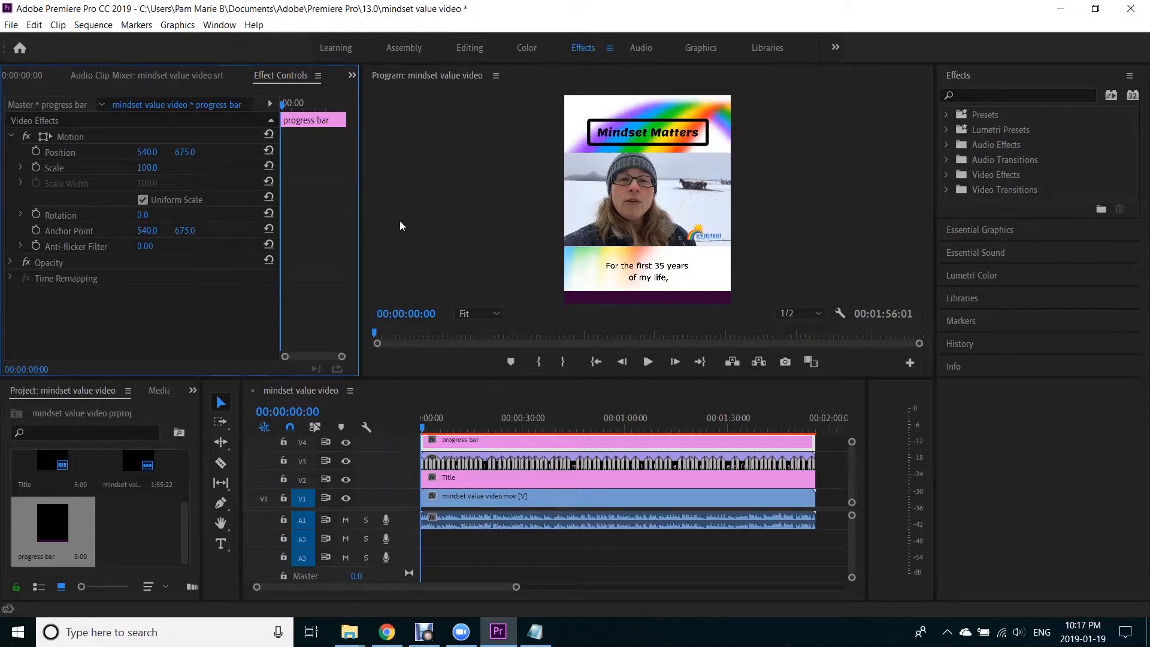
{"action": "left_click", "coordinate": [510, 444]}
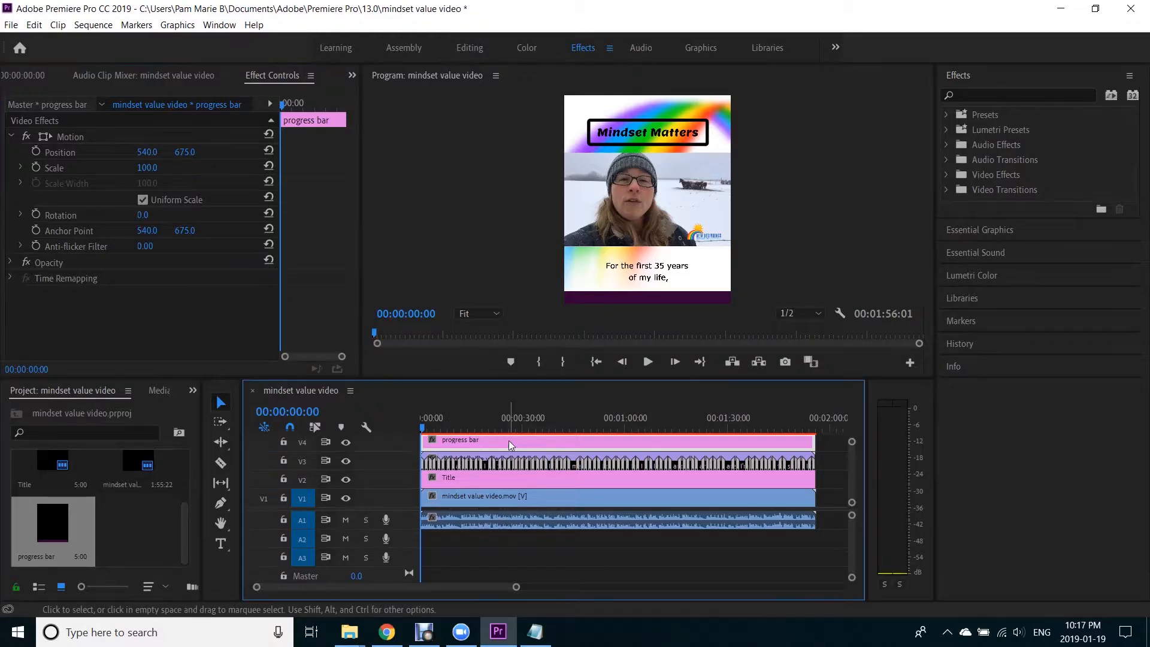
Keyframe the progress bar's horizontal position from -520 at the sequence start to 540 at 00:01:55:12
{"action": "left_click", "coordinate": [36, 151]}
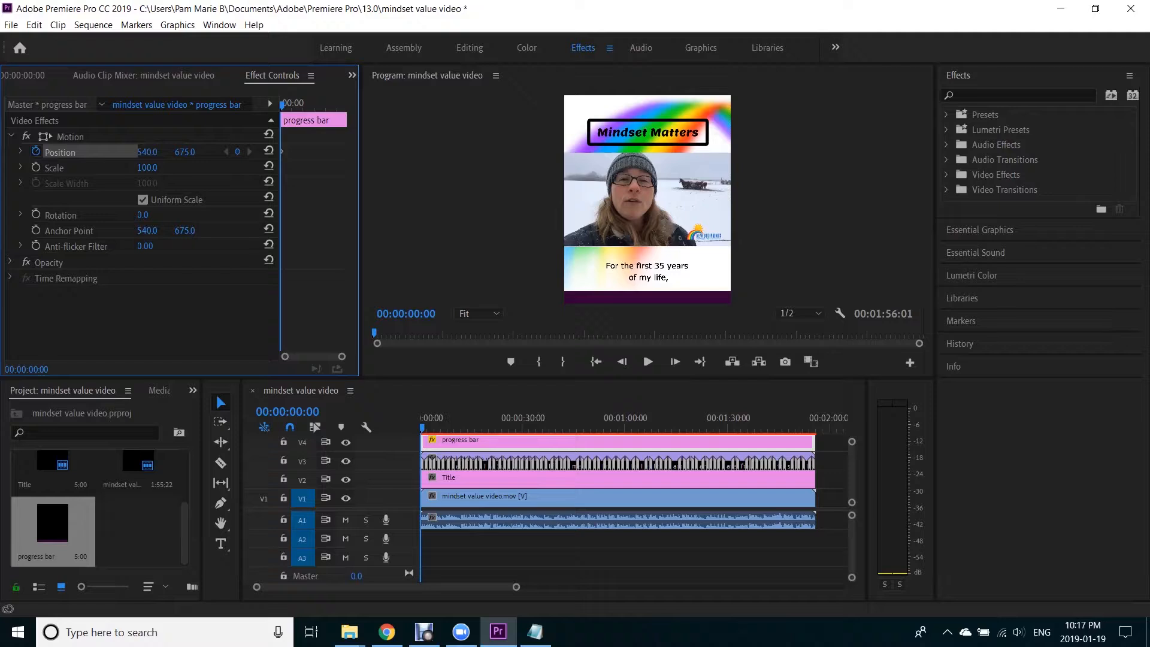
{"action": "mouse_move", "coordinate": [147, 152]}
{"action": "left_mouse_down"}
{"action": "mouse_move", "coordinate": [1, 153]}
{"action": "mouse_move", "coordinate": [135, 152]}
{"action": "left_mouse_up"}
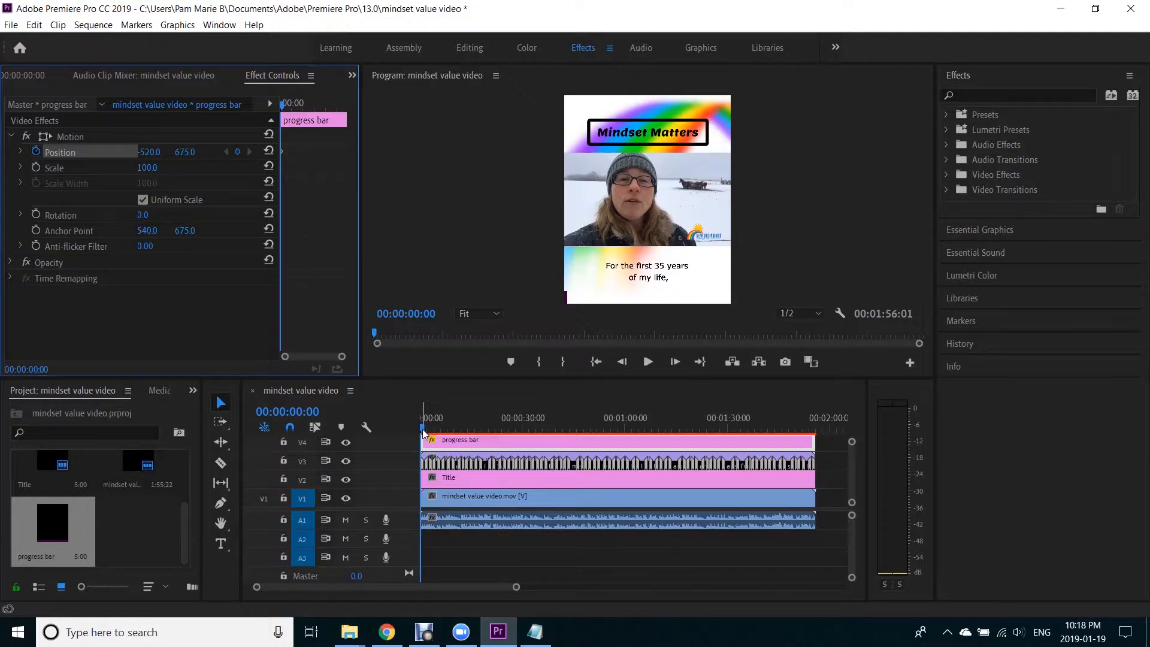
{"action": "left_click_drag", "start_coordinate": [423, 432], "coordinate": [818, 434]}
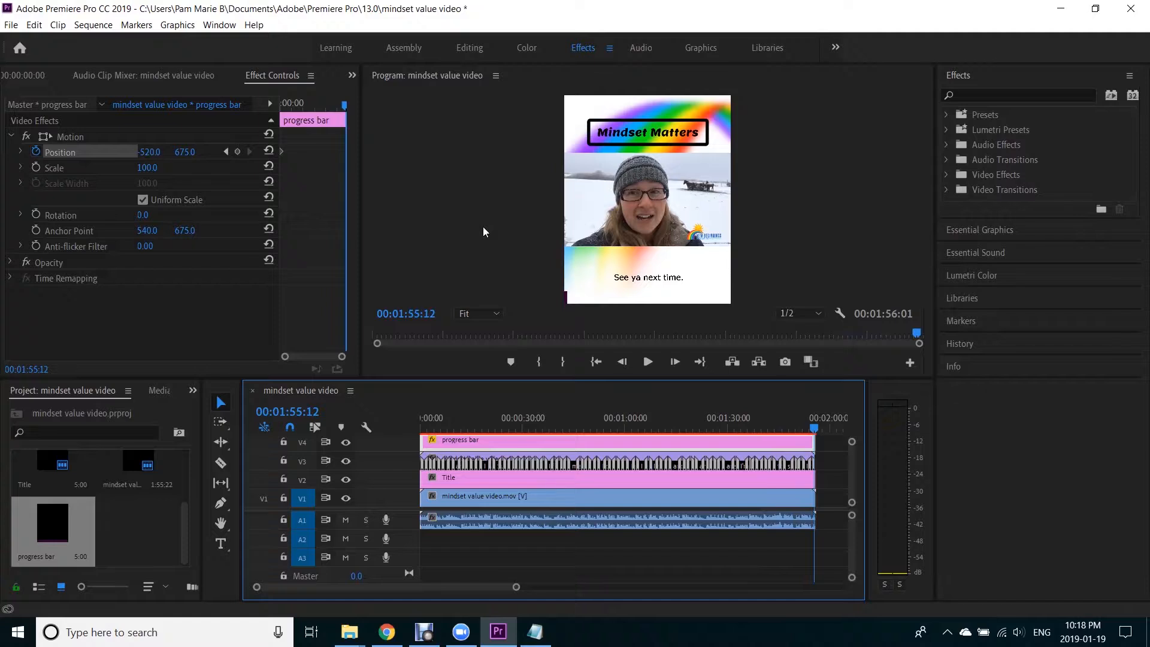
{"action": "left_click", "coordinate": [148, 152]}
{"action": "left_click_drag", "start_coordinate": [148, 152], "coordinate": [767, 152]}
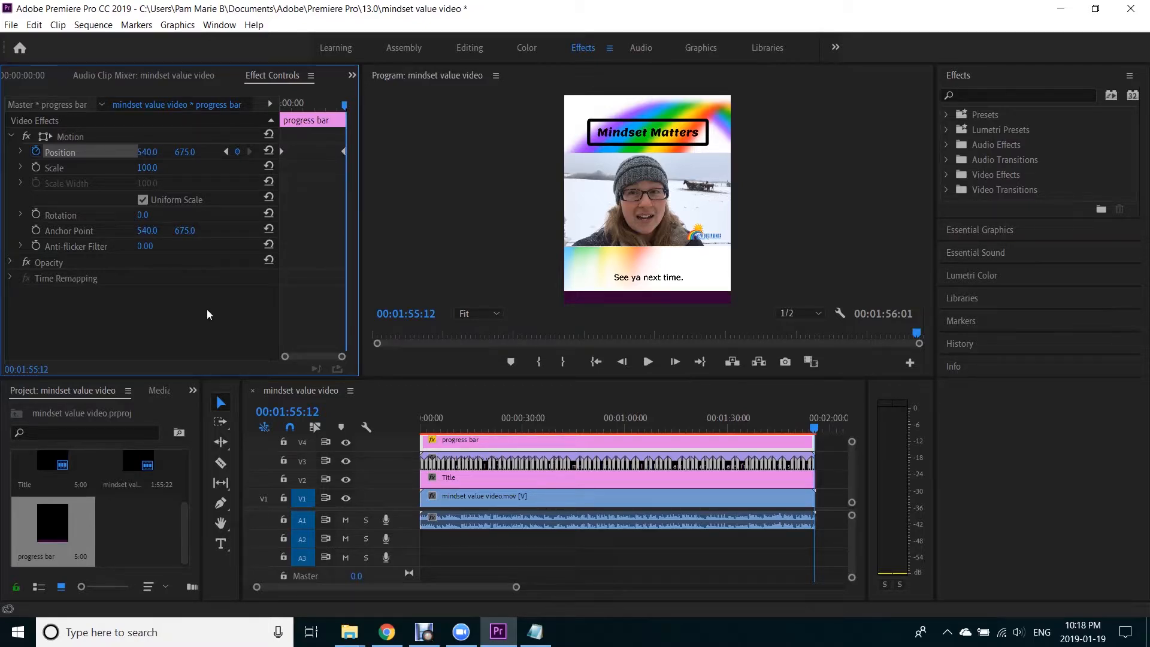
Play the opening seconds of the sequence from the start to preview the progress bar's motion
{"action": "left_click", "coordinate": [563, 443]}
{"action": "key", "text": "Home"}
{"action": "key", "text": "space"}
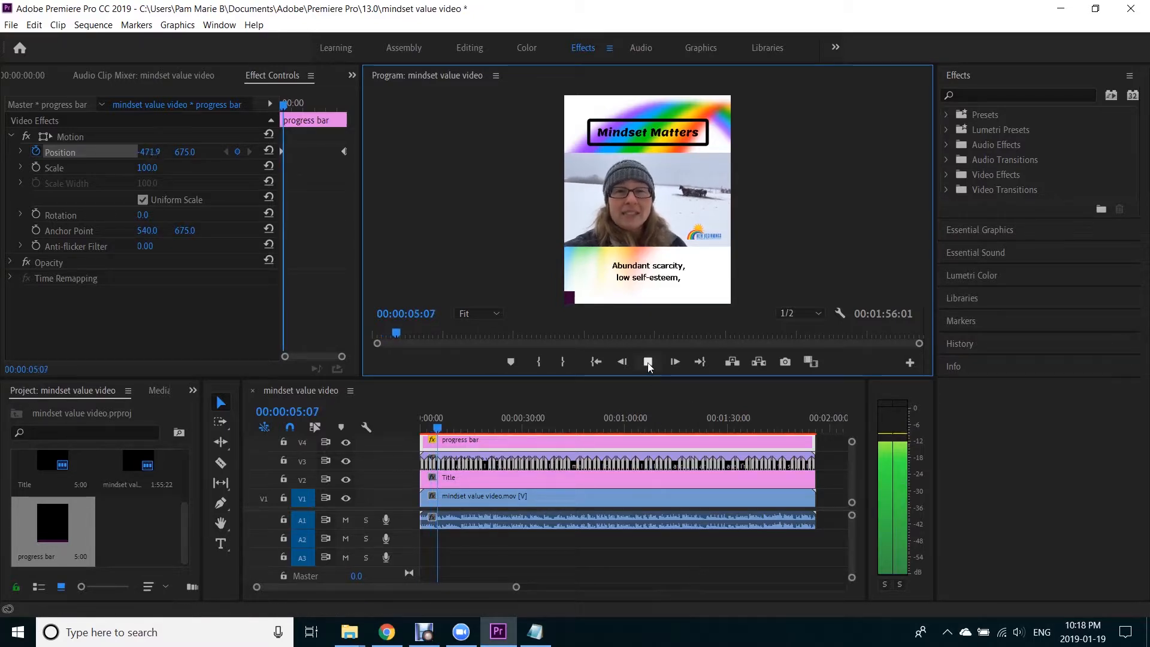
{"action": "key", "text": "space"}
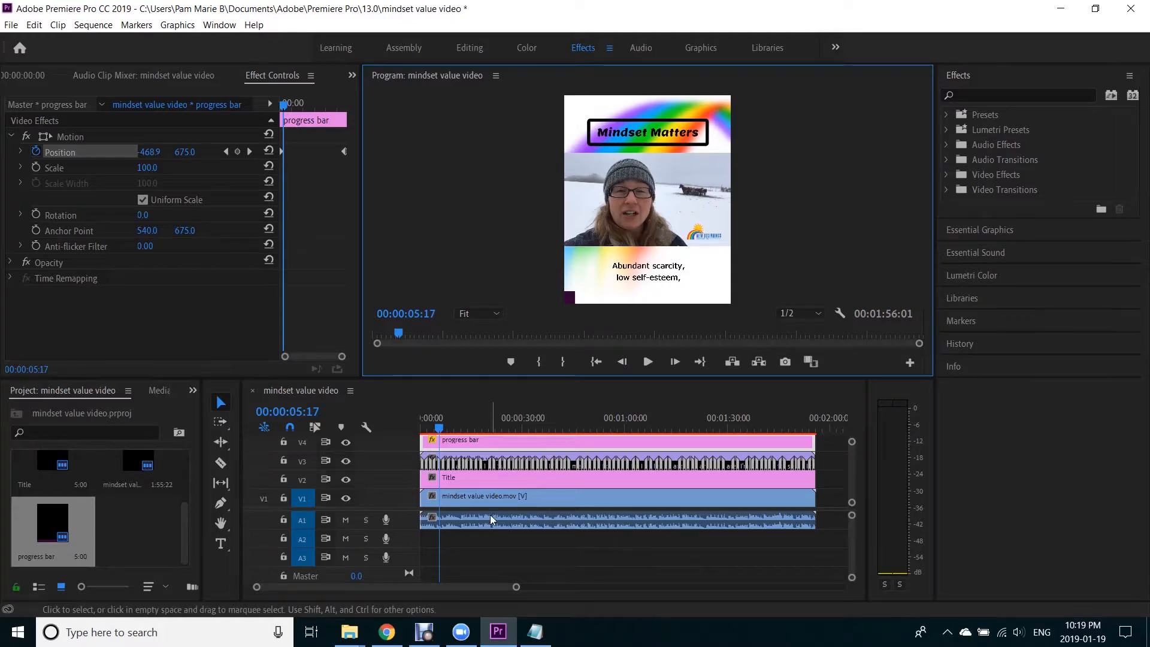
{"action": "mouse_move", "coordinate": [487, 643]}
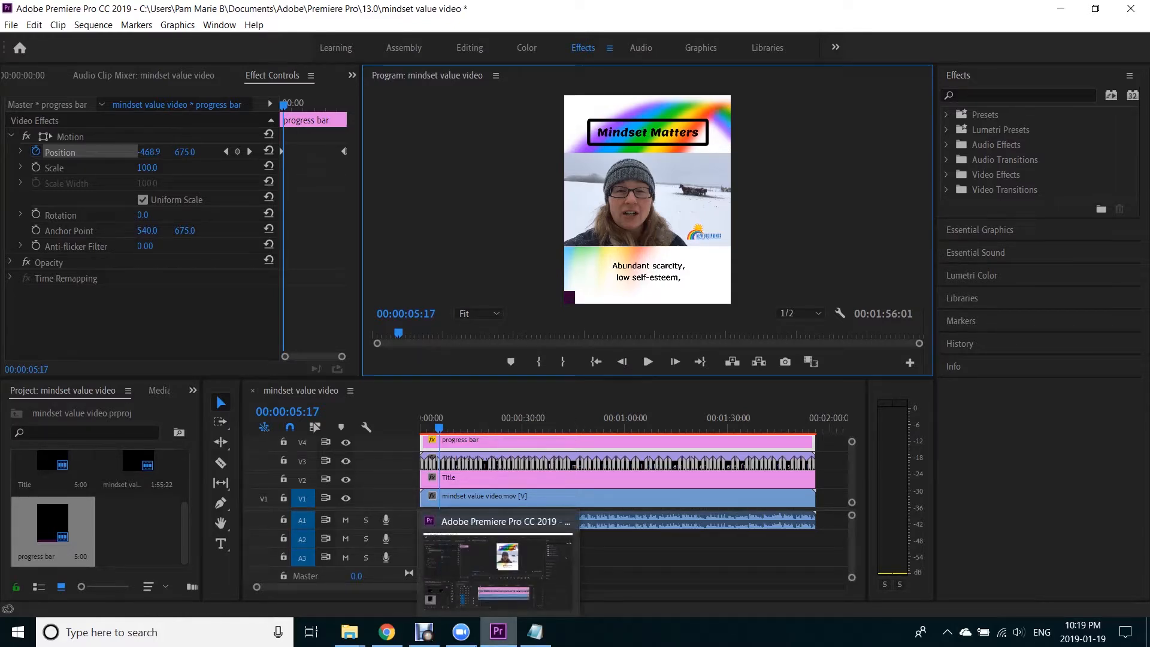
{"action": "mouse_move", "coordinate": [433, 639]}
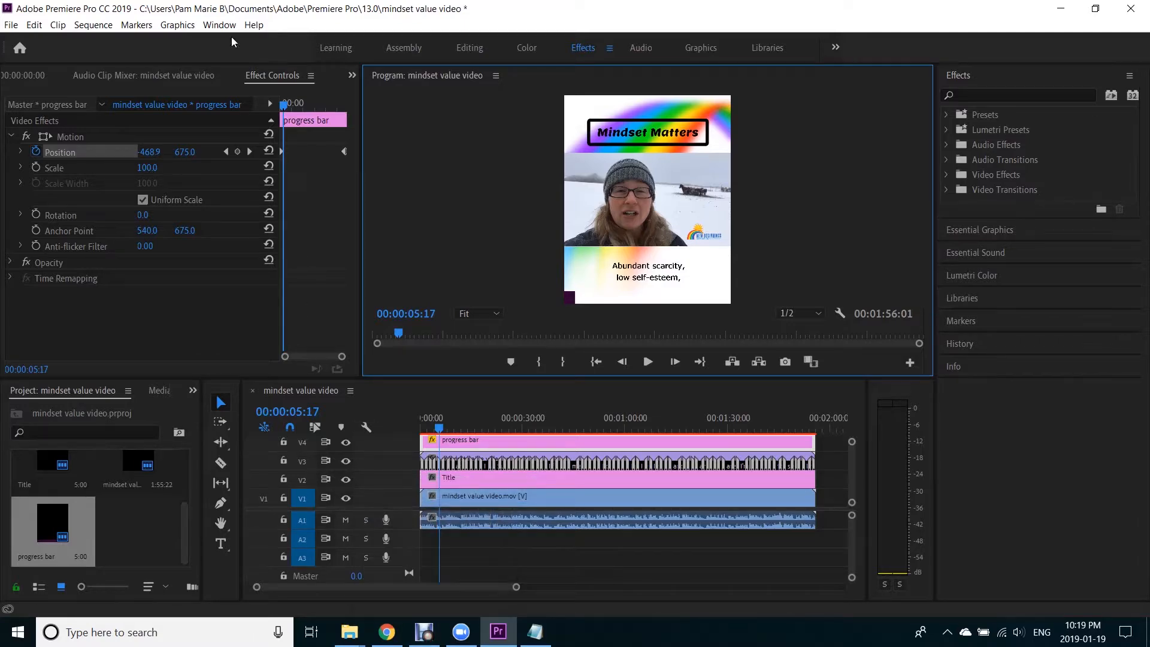
{"action": "left_click", "coordinate": [214, 23]}
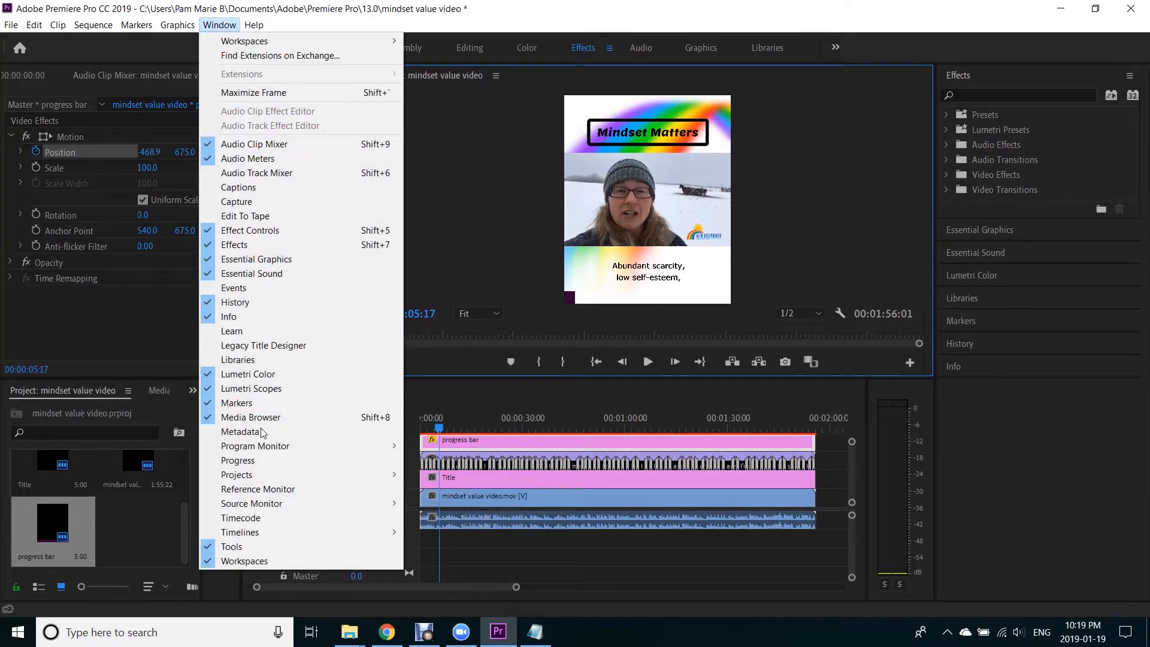
{"action": "left_click", "coordinate": [228, 27]}
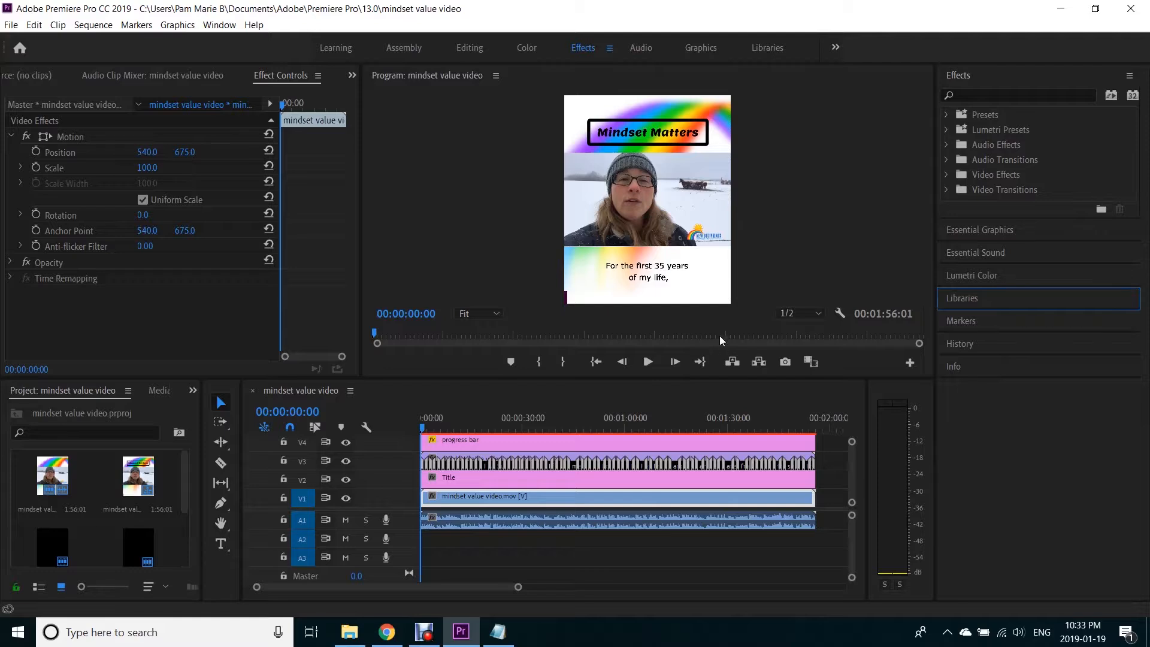
Open the media export settings for the mindset value video sequence
{"action": "left_click", "coordinate": [11, 27]}
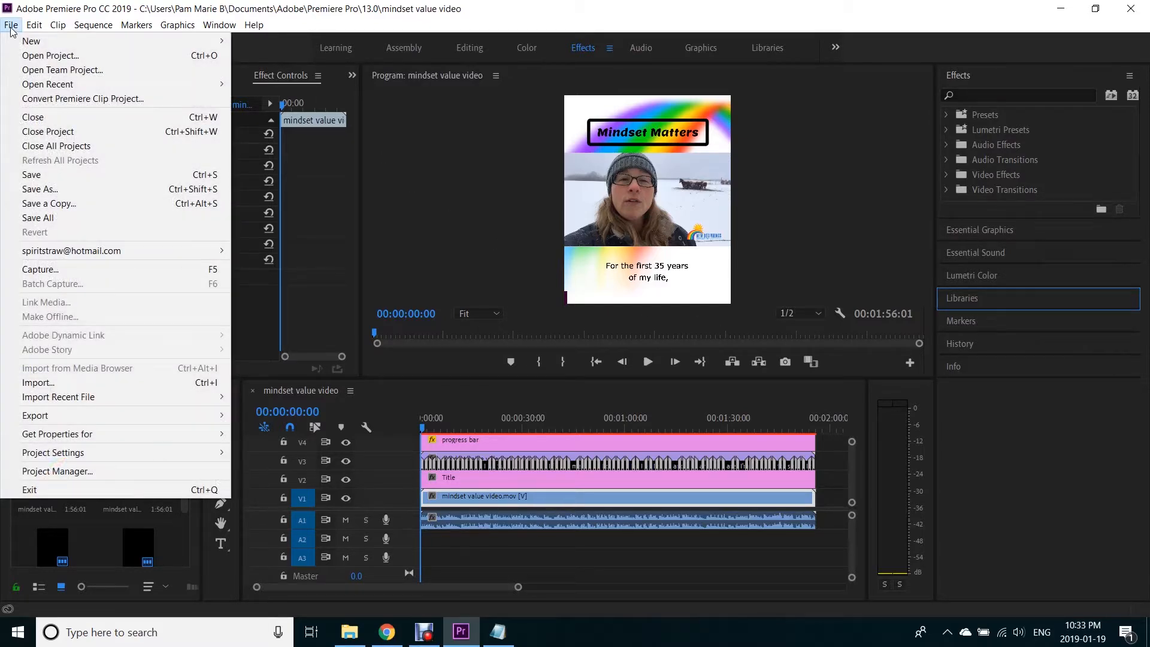
{"action": "mouse_move", "coordinate": [225, 420]}
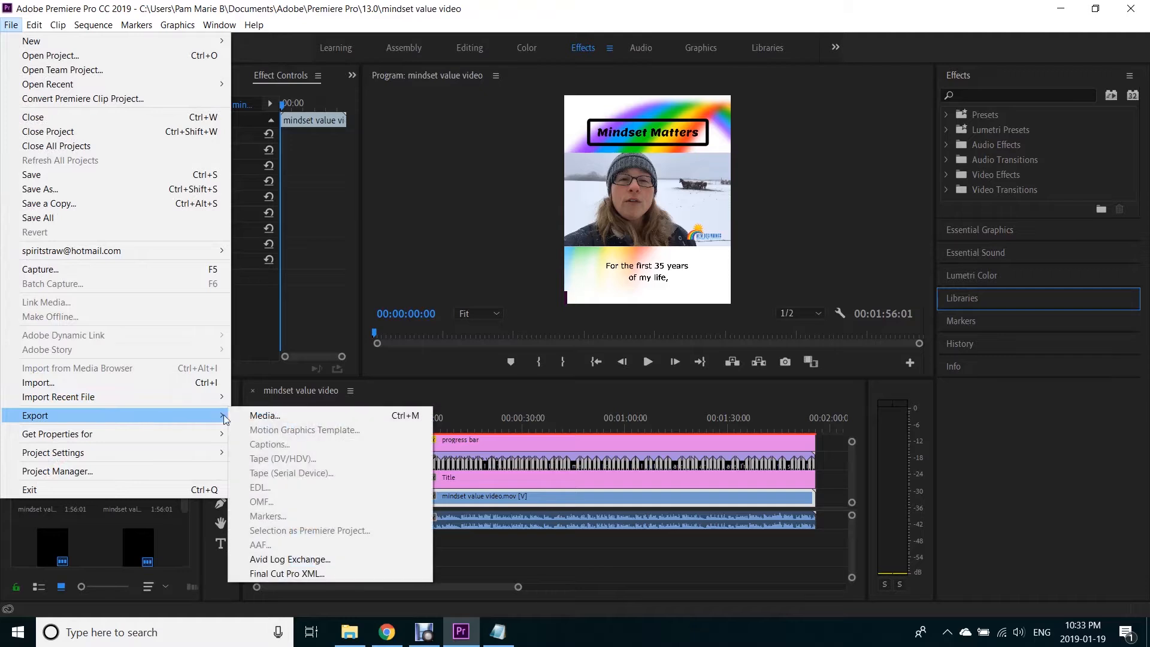
{"action": "left_click", "coordinate": [288, 414]}
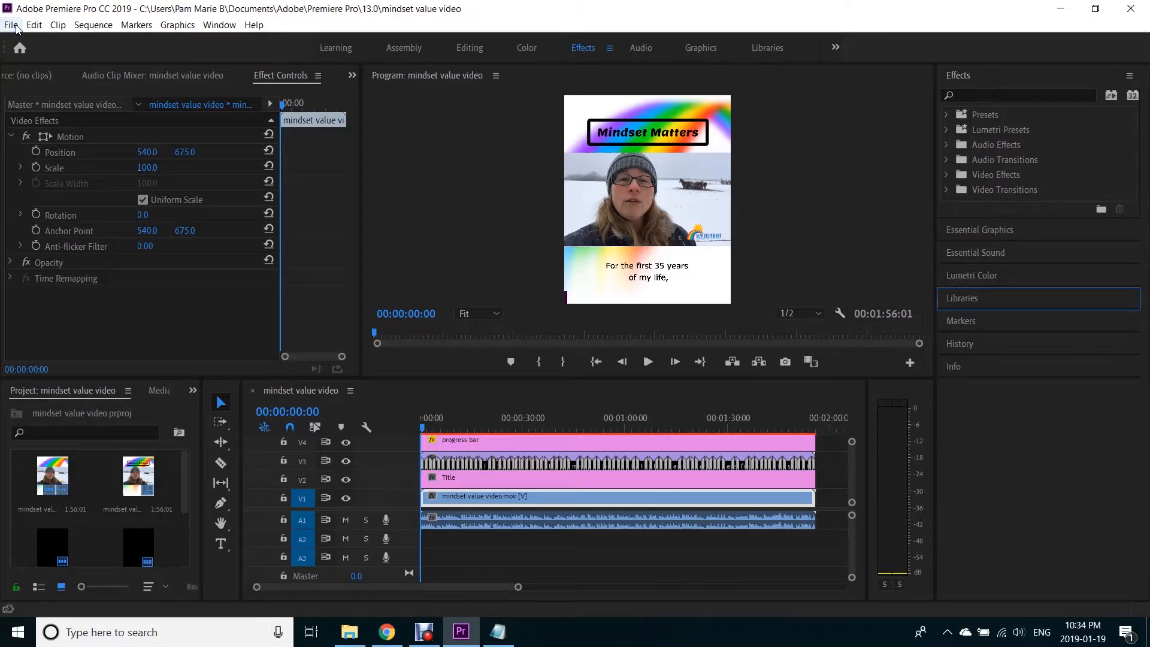
{"action": "left_click", "coordinate": [34, 24]}
{"action": "mouse_move", "coordinate": [11, 24]}
{"action": "mouse_move", "coordinate": [71, 422]}
{"action": "left_click", "coordinate": [271, 421]}
{"action": "left_click", "coordinate": [10, 27]}
{"action": "key", "text": "Escape"}
{"action": "left_click", "coordinate": [8, 26]}
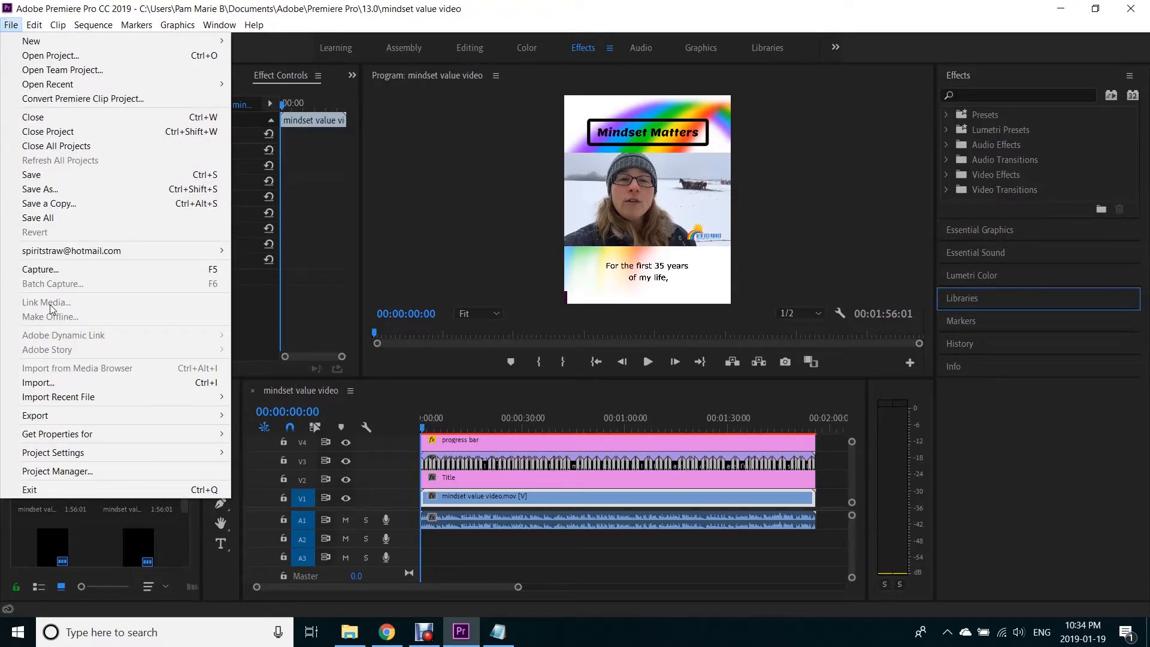
{"action": "mouse_move", "coordinate": [68, 423]}
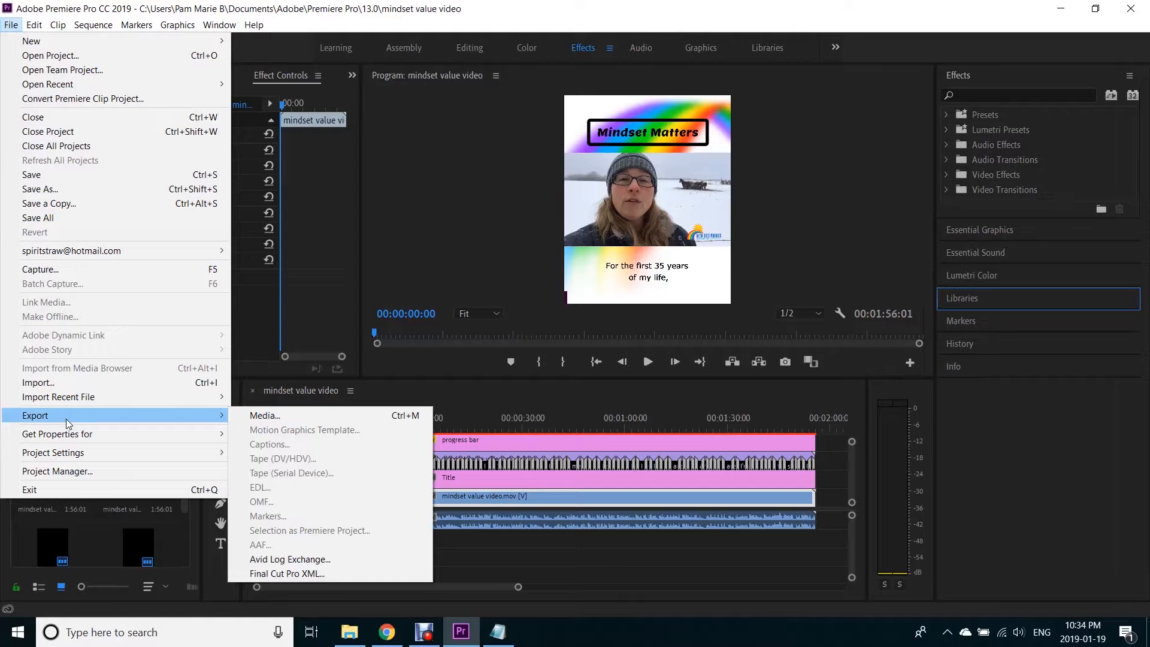
{"action": "left_click", "coordinate": [55, 3]}
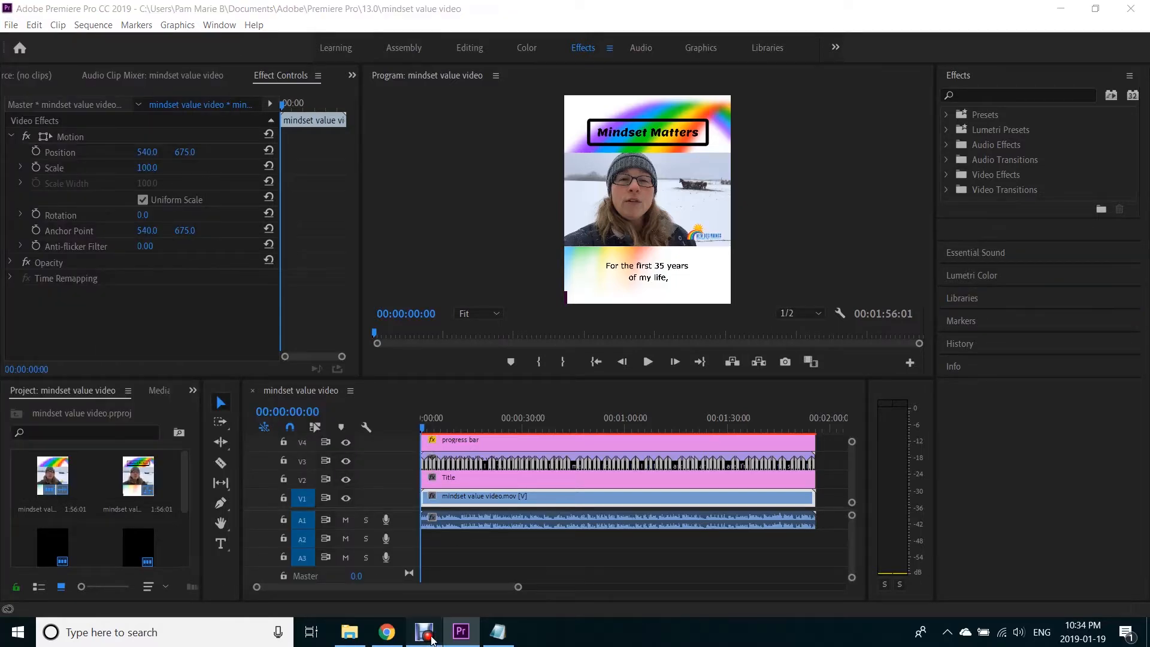
{"action": "left_click", "coordinate": [424, 631]}
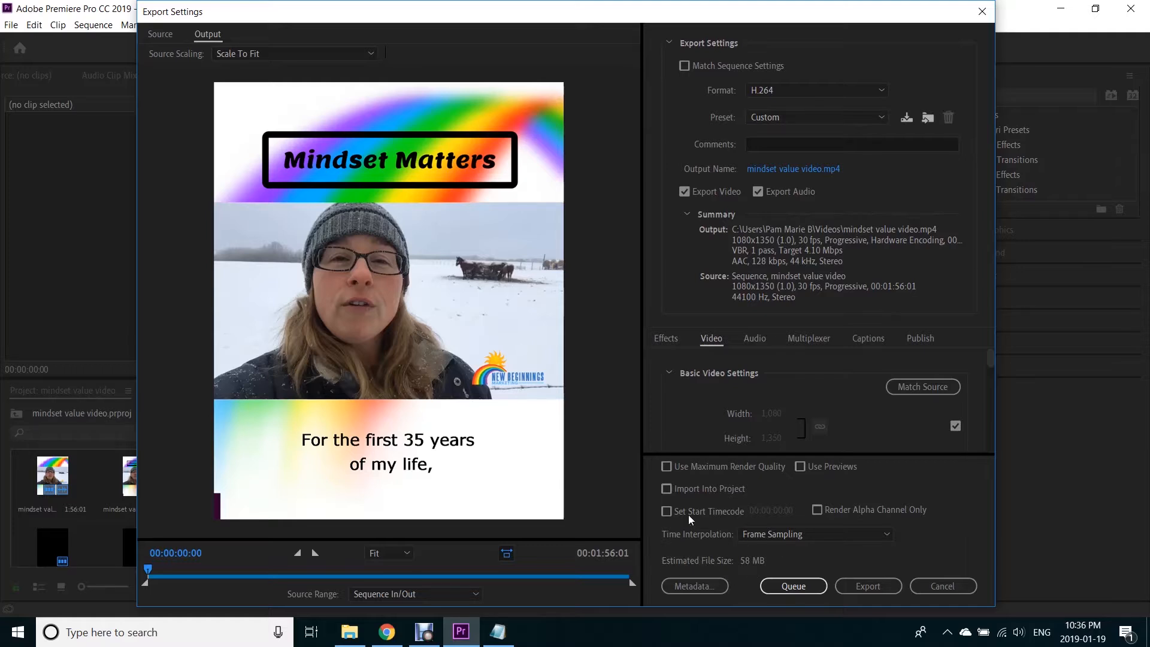
Try the Match Source presets High, Medium, Adaptive High and Adaptive Medium bitrate to compare their estimated file sizes
{"action": "left_click", "coordinate": [778, 118]}
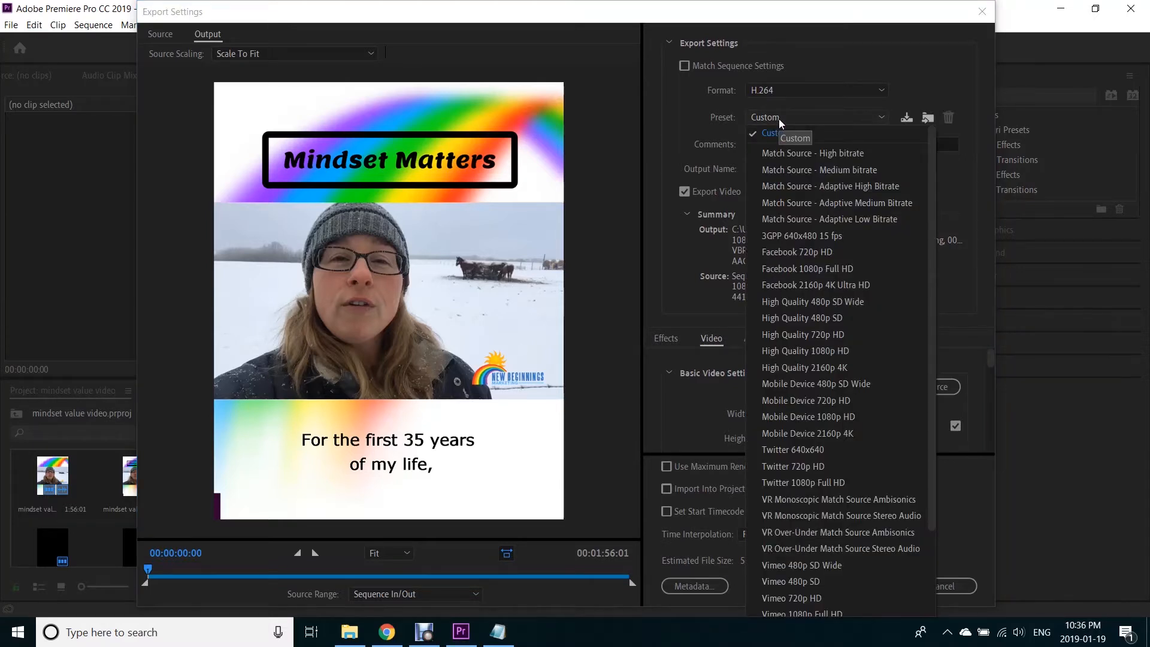
{"action": "left_click", "coordinate": [786, 152]}
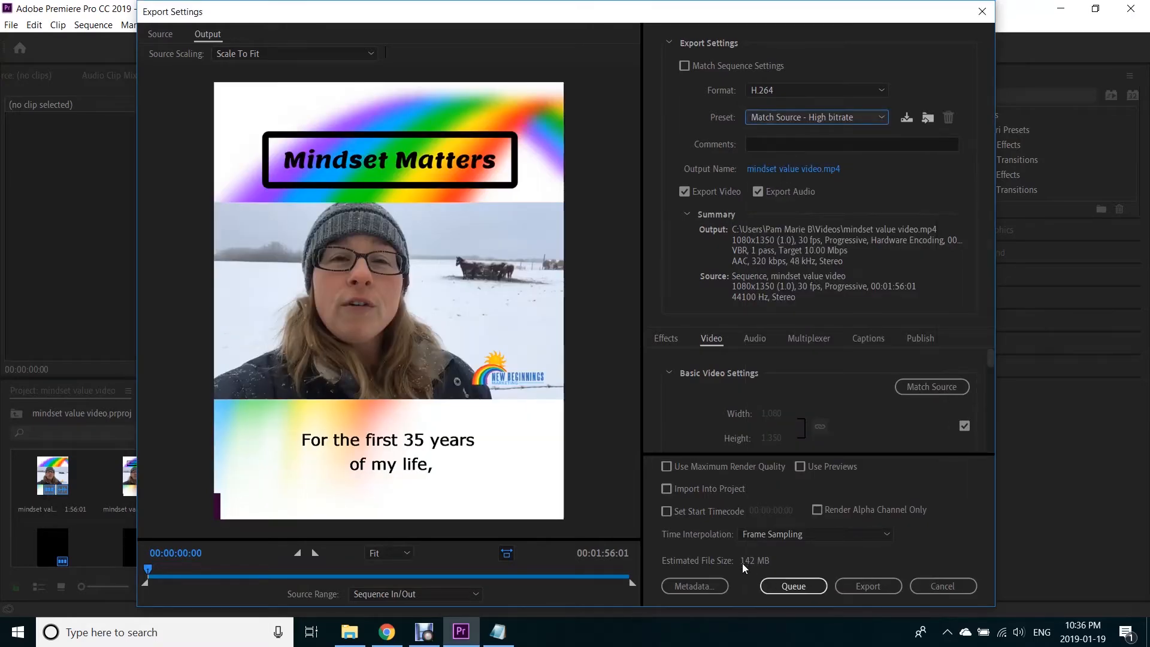
{"action": "left_click", "coordinate": [853, 114]}
{"action": "left_click", "coordinate": [846, 150]}
{"action": "left_click", "coordinate": [838, 122]}
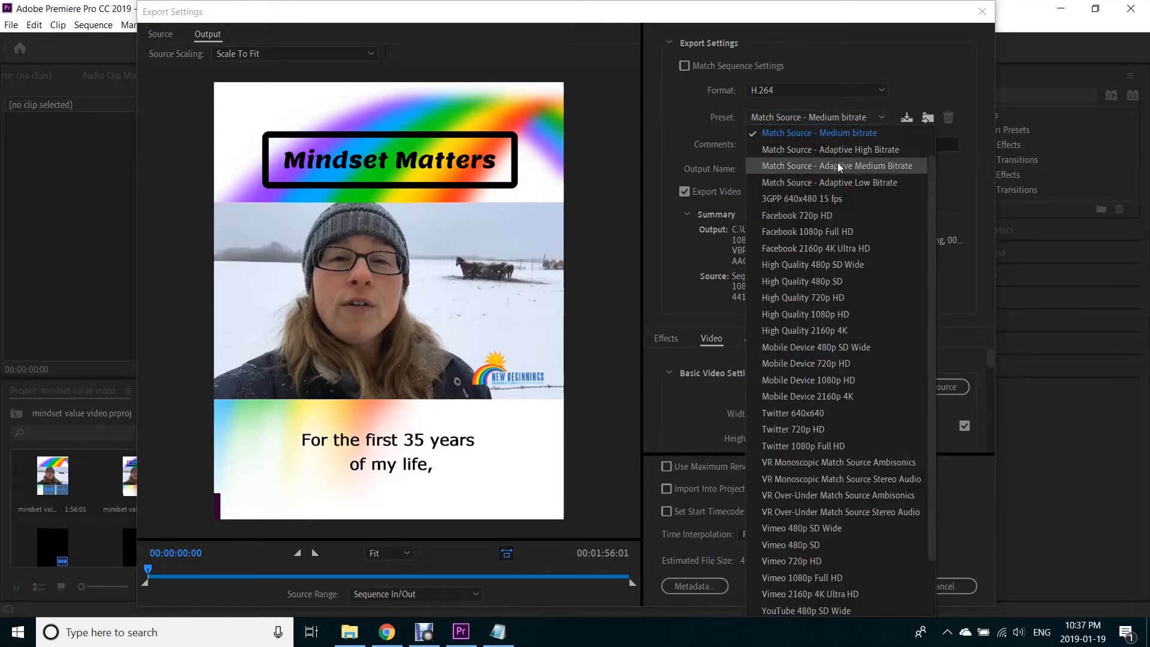
{"action": "left_click", "coordinate": [840, 149]}
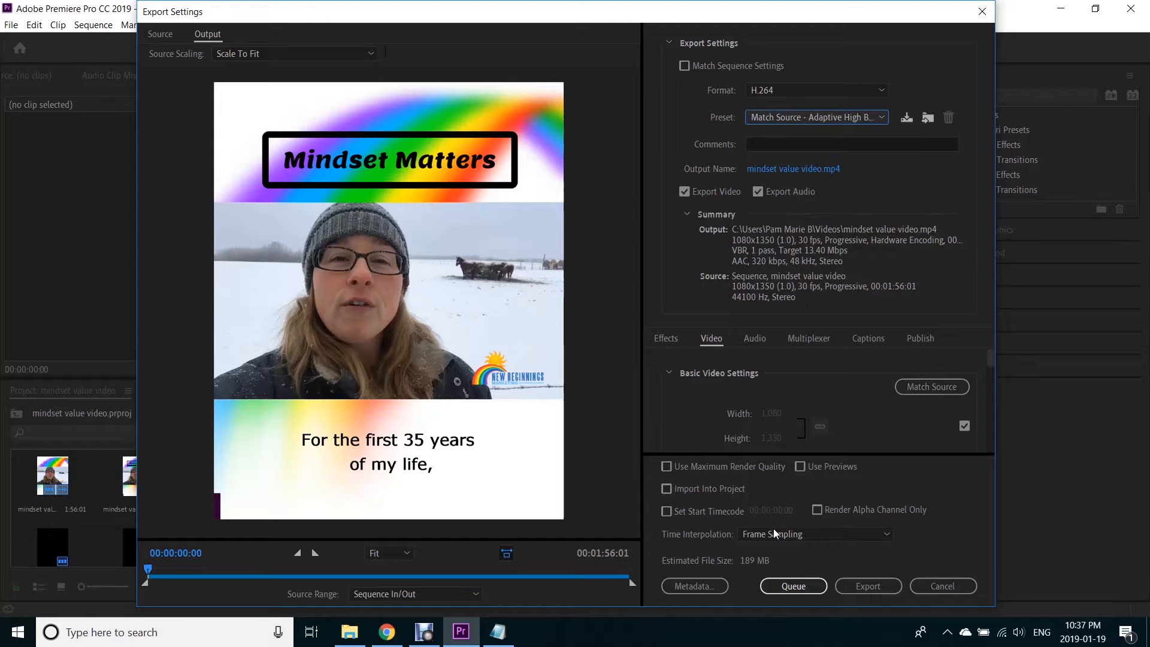
{"action": "left_click", "coordinate": [810, 116]}
{"action": "left_click", "coordinate": [814, 152]}
Set the H.264 export preset to Match Source - Adaptive Low Bitrate
{"action": "left_click", "coordinate": [809, 121]}
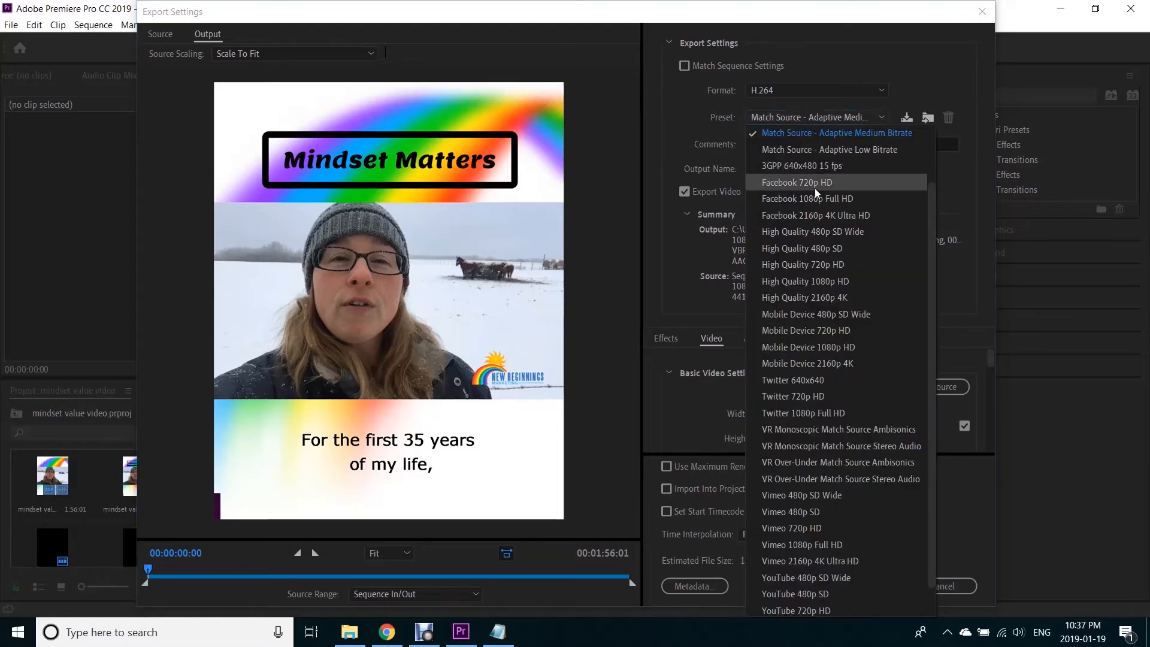
{"action": "left_click", "coordinate": [814, 154]}
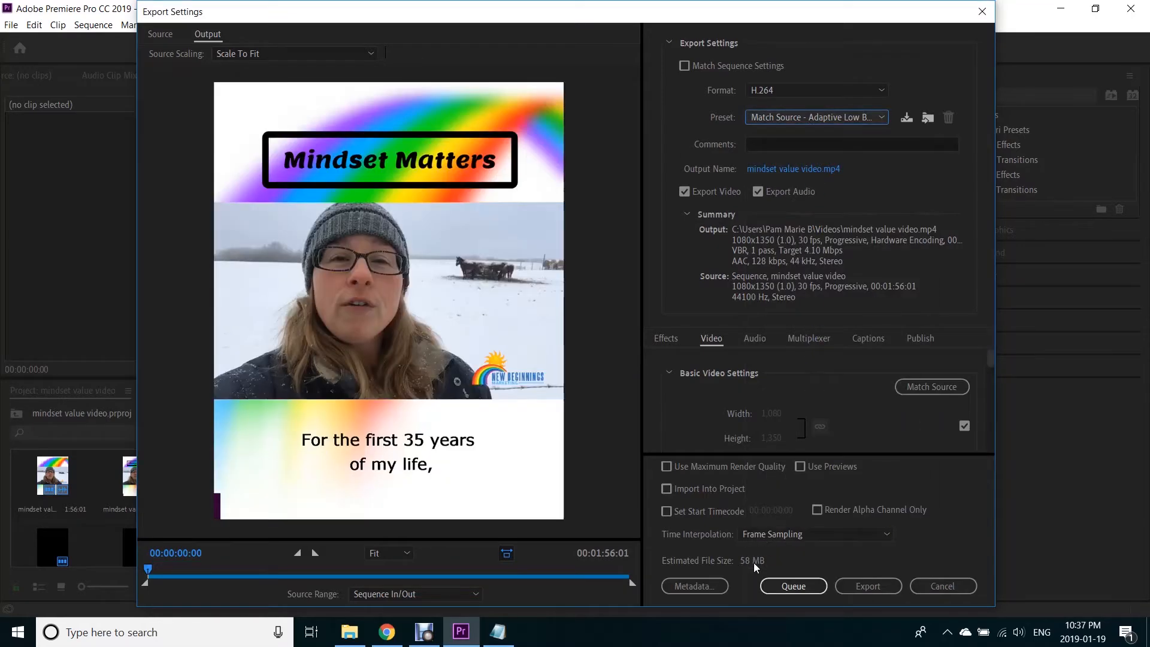
{"action": "left_click", "coordinate": [763, 584]}
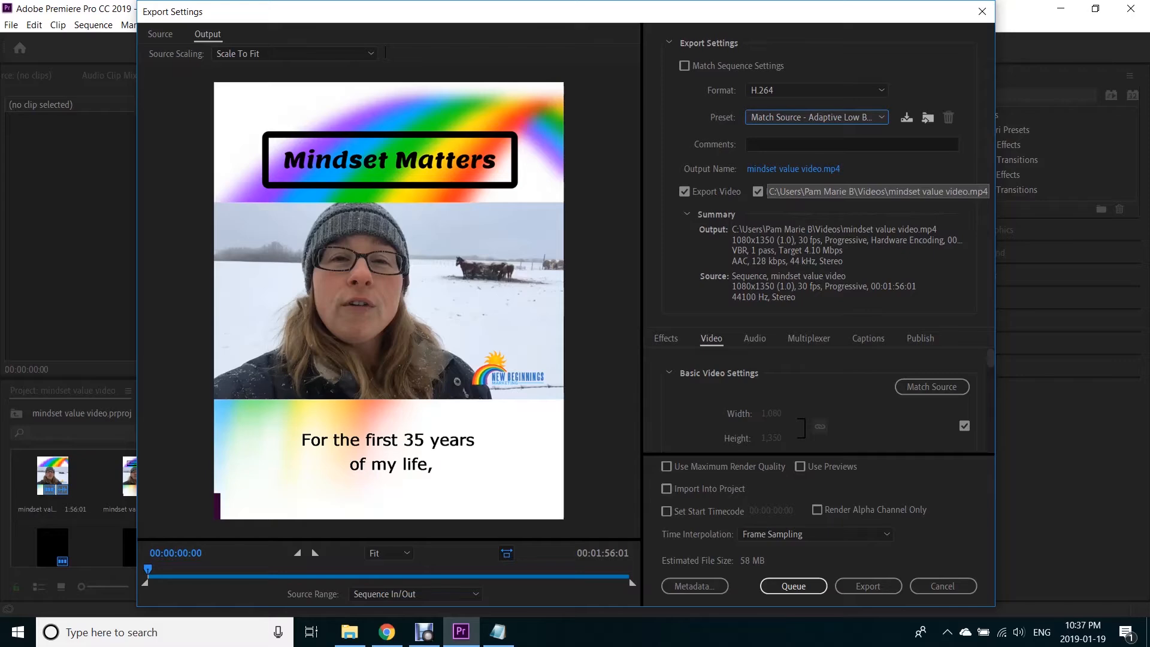
Name the output file "mindset value video complete" in the Videos folder, replacing the existing MP4 of that name
{"action": "left_click", "coordinate": [778, 168]}
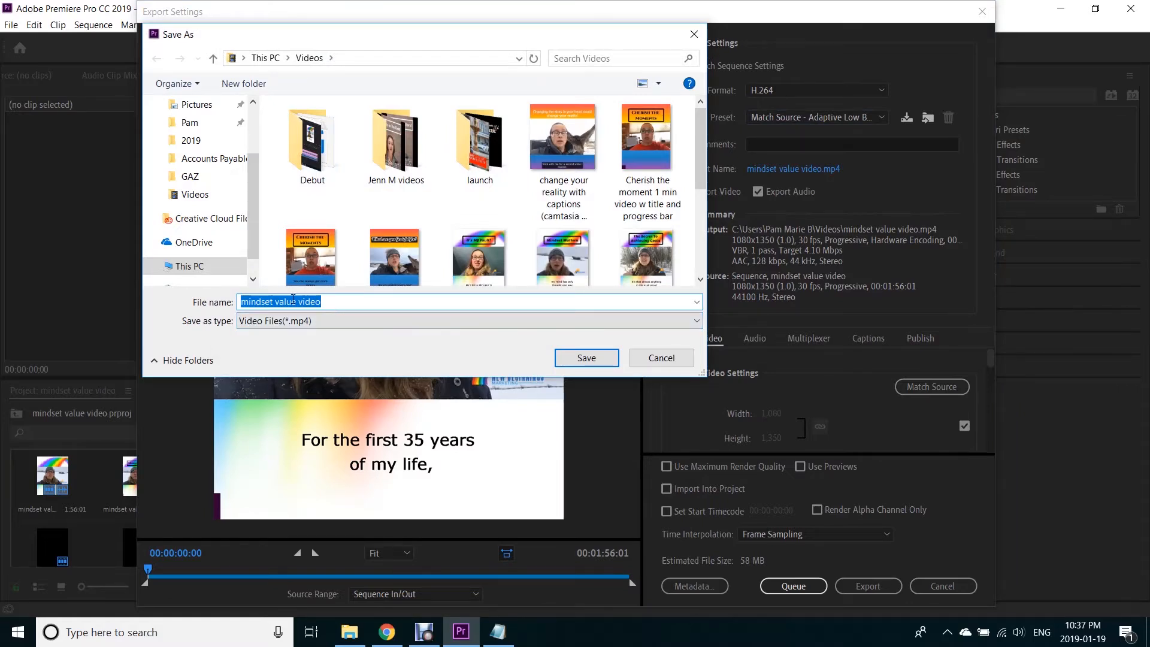
{"action": "left_click", "coordinate": [357, 303]}
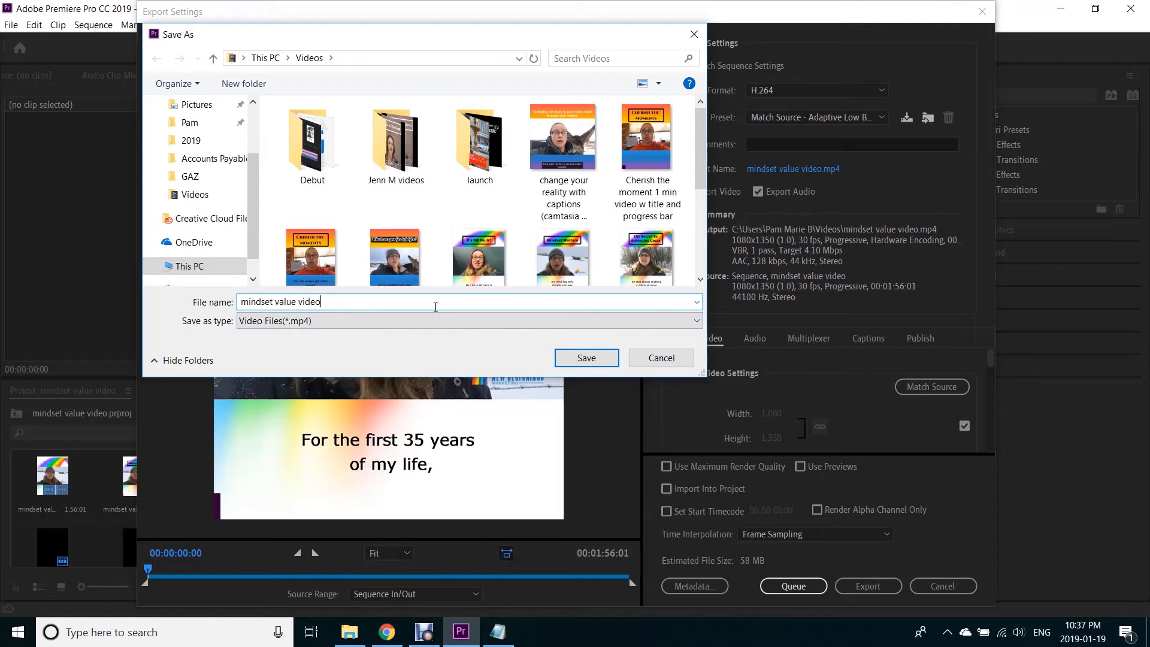
{"action": "type", "text": "complete"}
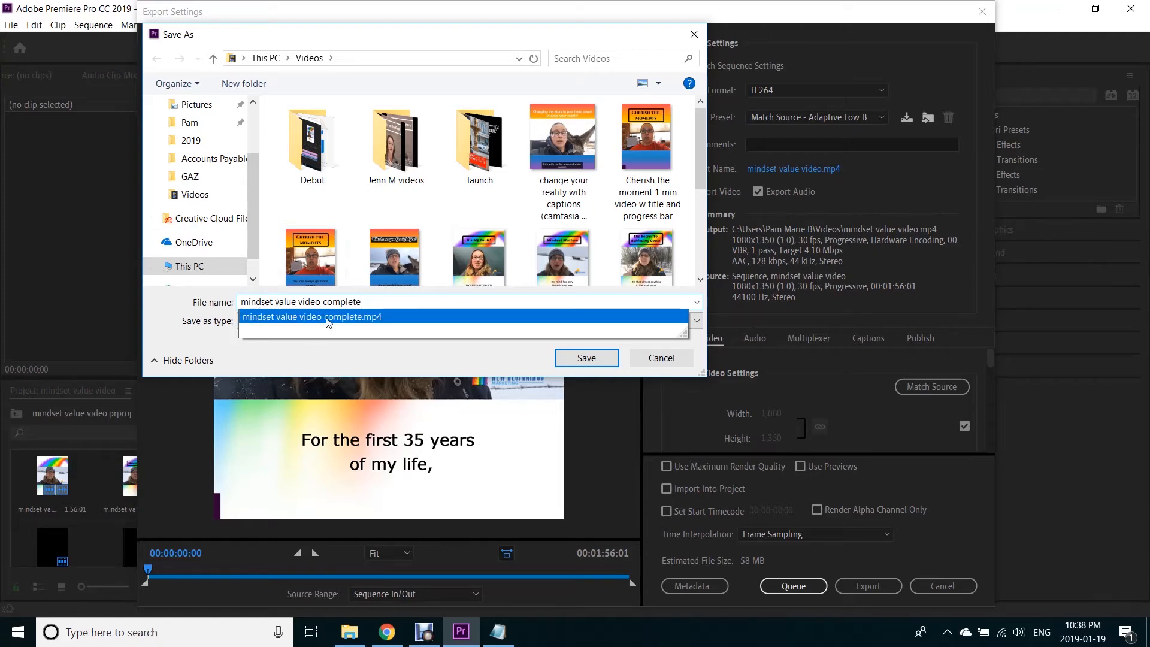
{"action": "left_click", "coordinate": [304, 356]}
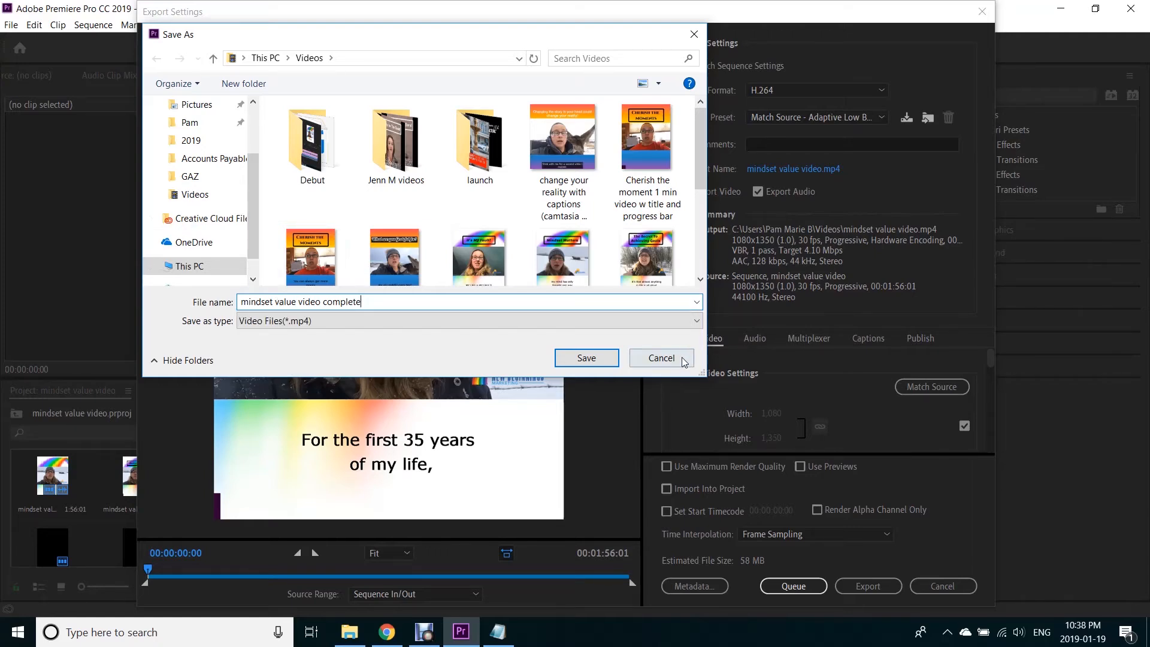
{"action": "left_click", "coordinate": [592, 358]}
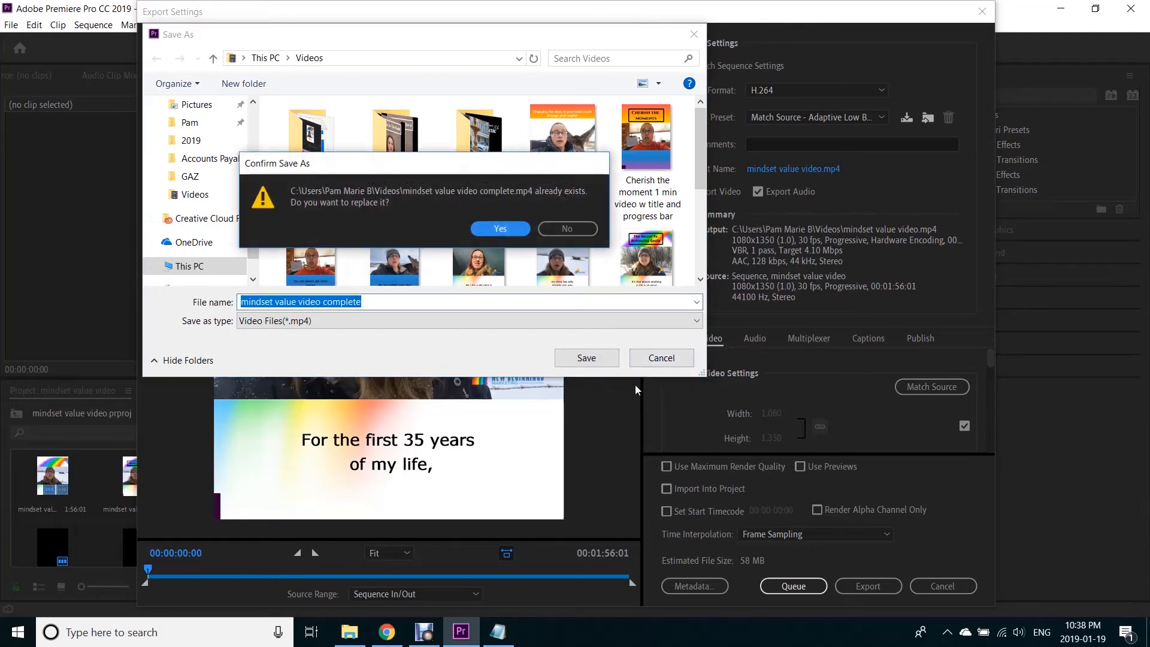
{"action": "left_click", "coordinate": [509, 230]}
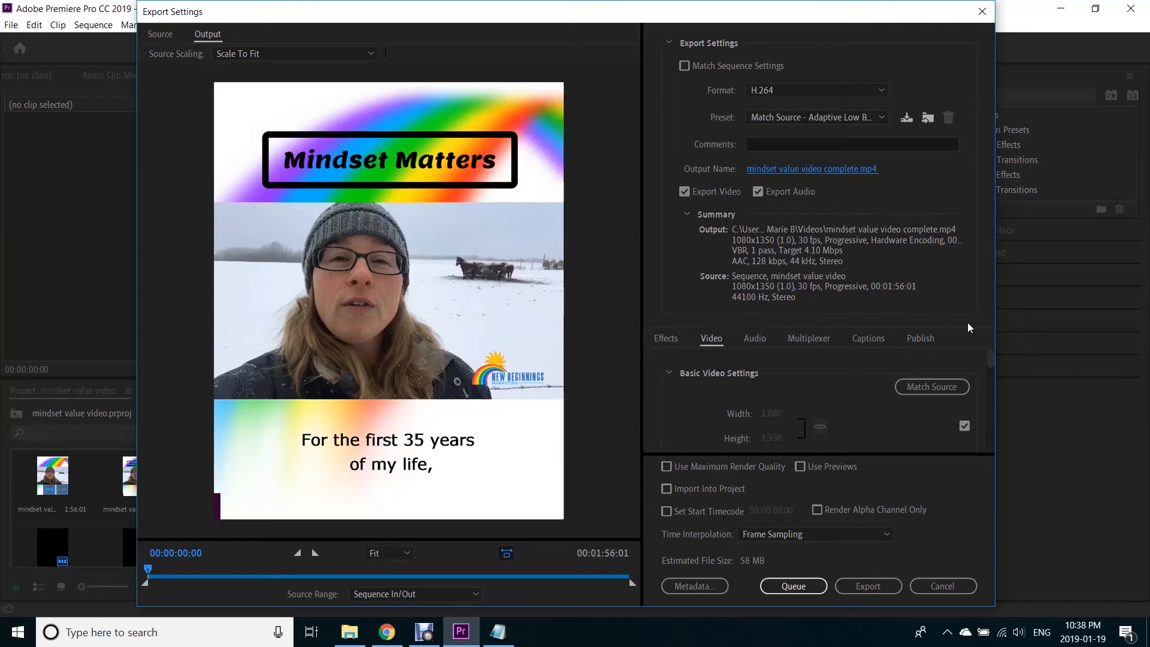
Review the video settings and the audio bitrate settings of the export
{"action": "scroll", "coordinate": [830, 416], "scroll_direction": "down", "scroll_amount": 5}
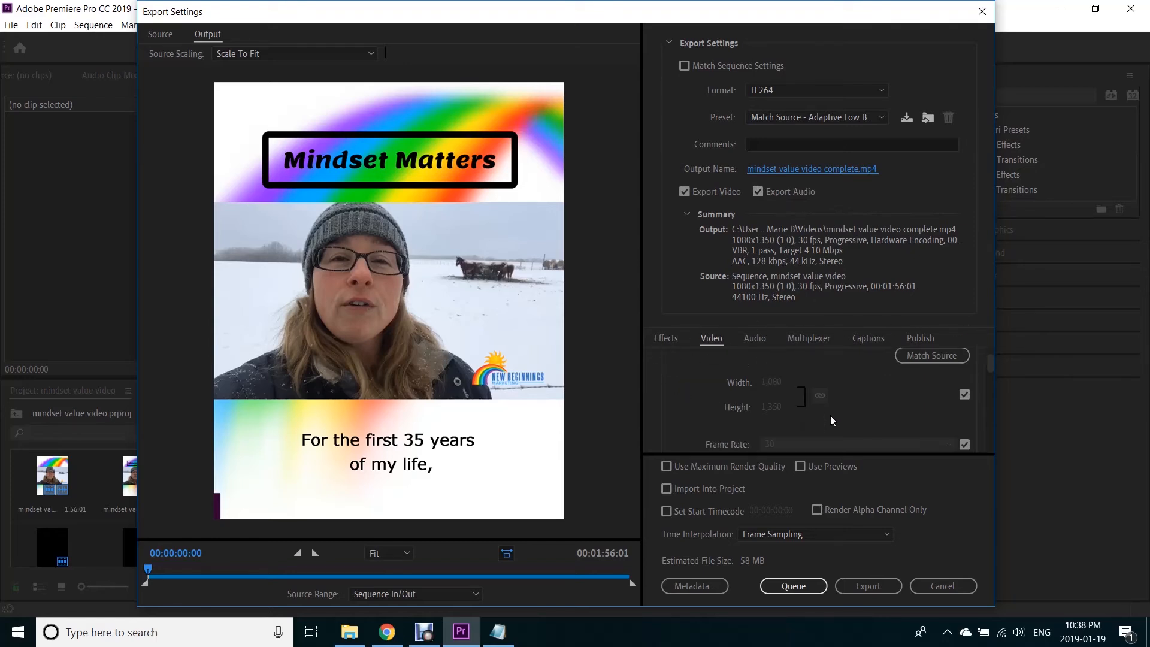
{"action": "scroll", "coordinate": [828, 415], "scroll_direction": "down", "scroll_amount": 3}
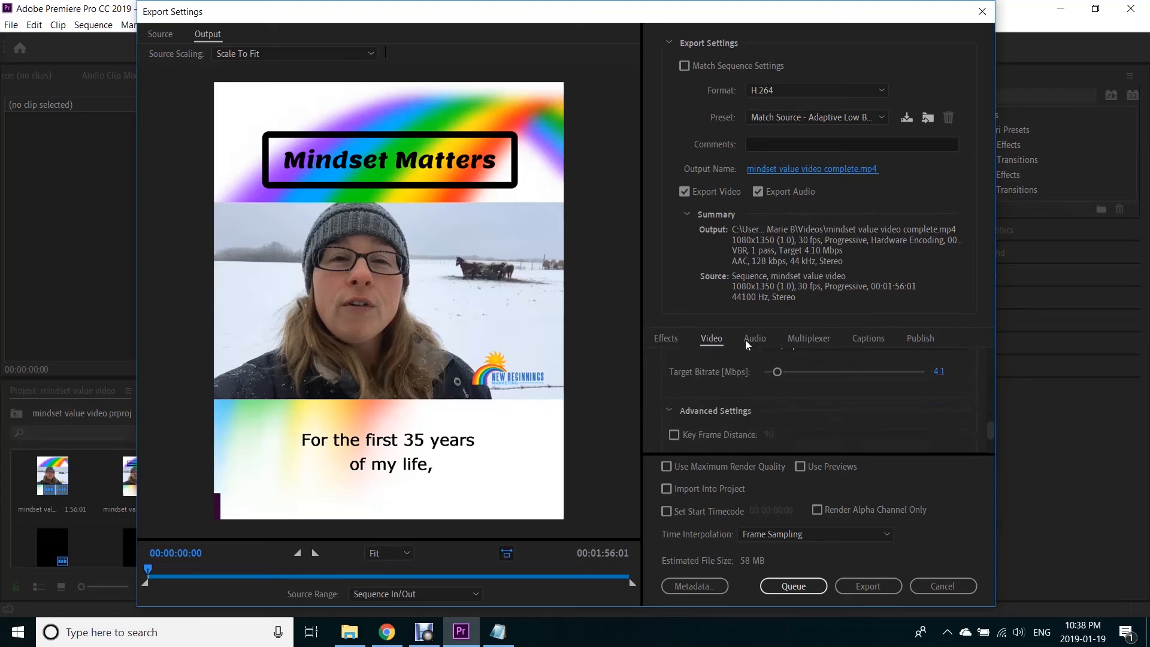
{"action": "left_click", "coordinate": [751, 337]}
{"action": "scroll", "coordinate": [813, 395], "scroll_direction": "down", "scroll_amount": 5}
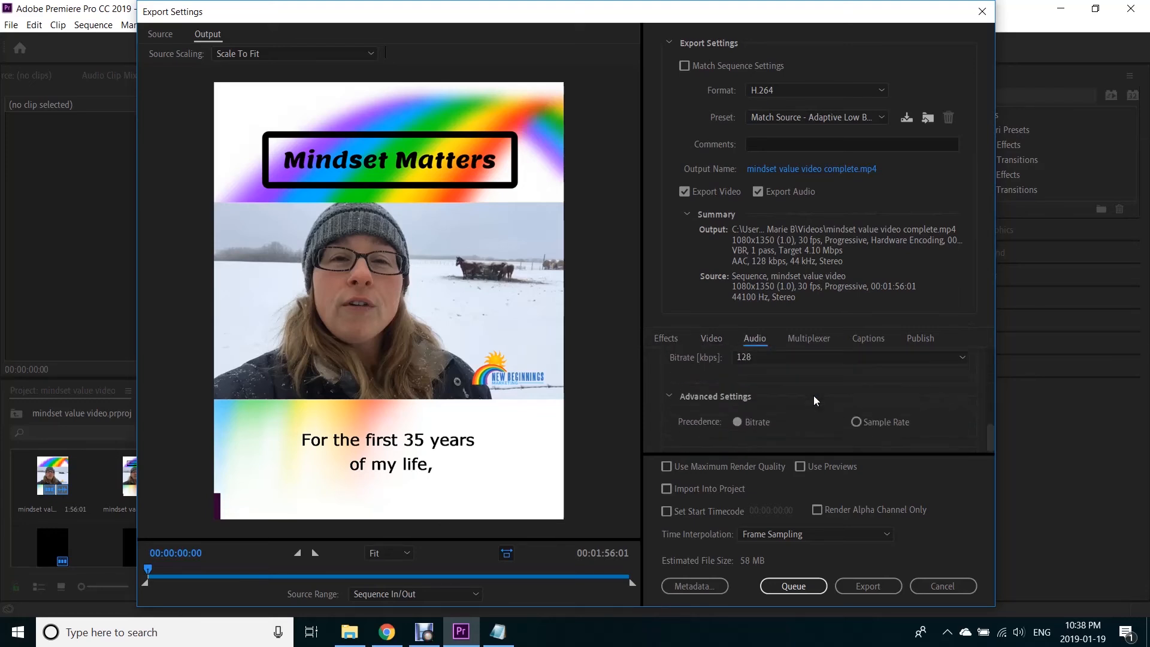
Try the caption export option None and restore it to Burn Captions Into Video
{"action": "left_click", "coordinate": [868, 338]}
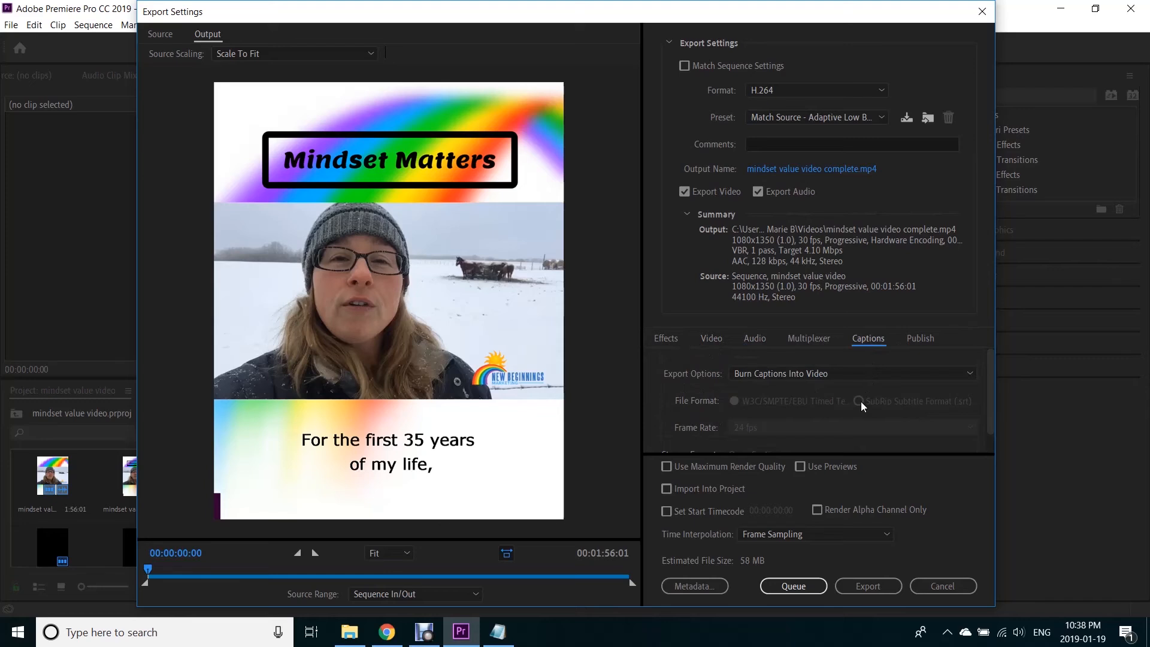
{"action": "left_click", "coordinate": [841, 375]}
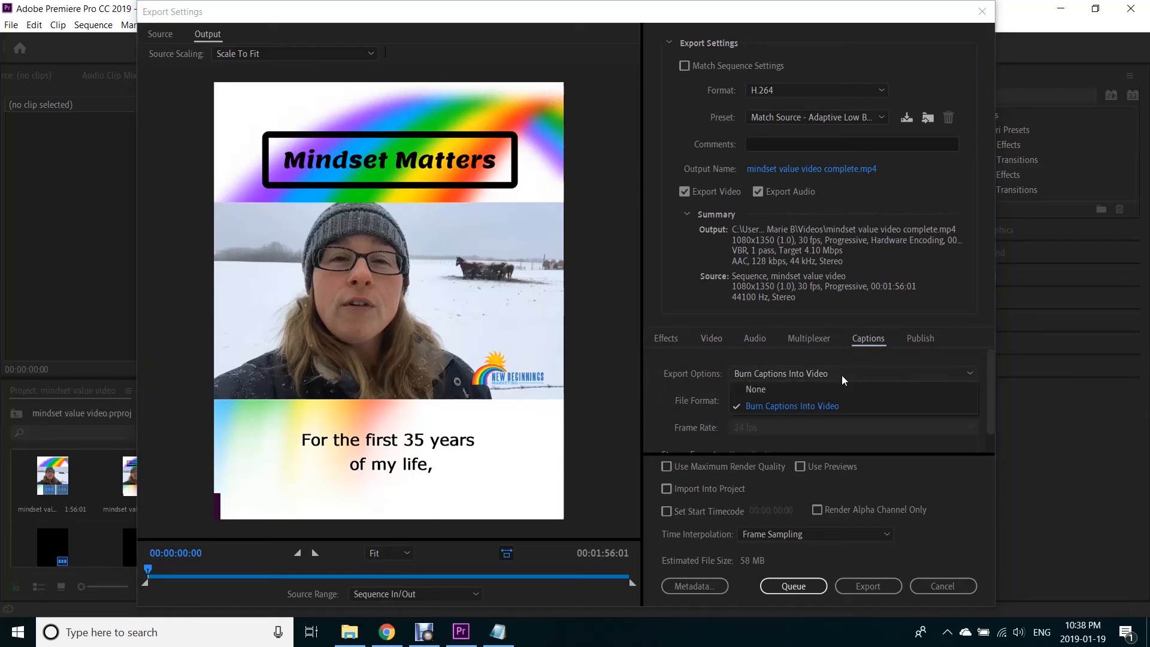
{"action": "left_click", "coordinate": [758, 393]}
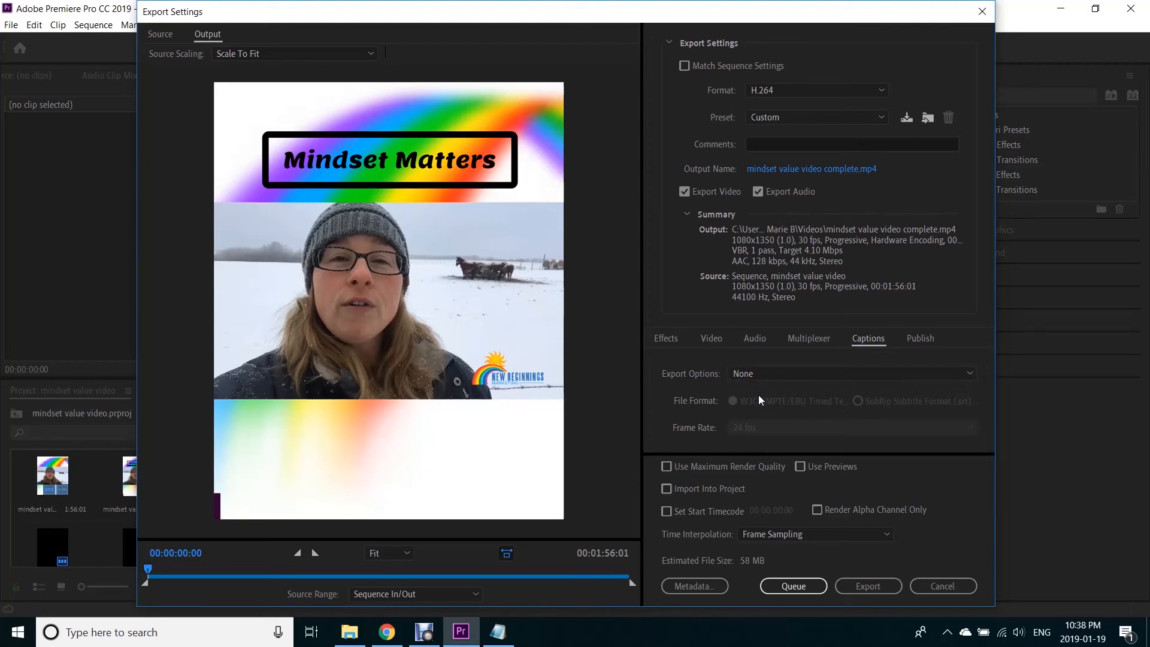
{"action": "left_click", "coordinate": [867, 373]}
{"action": "left_click", "coordinate": [821, 402]}
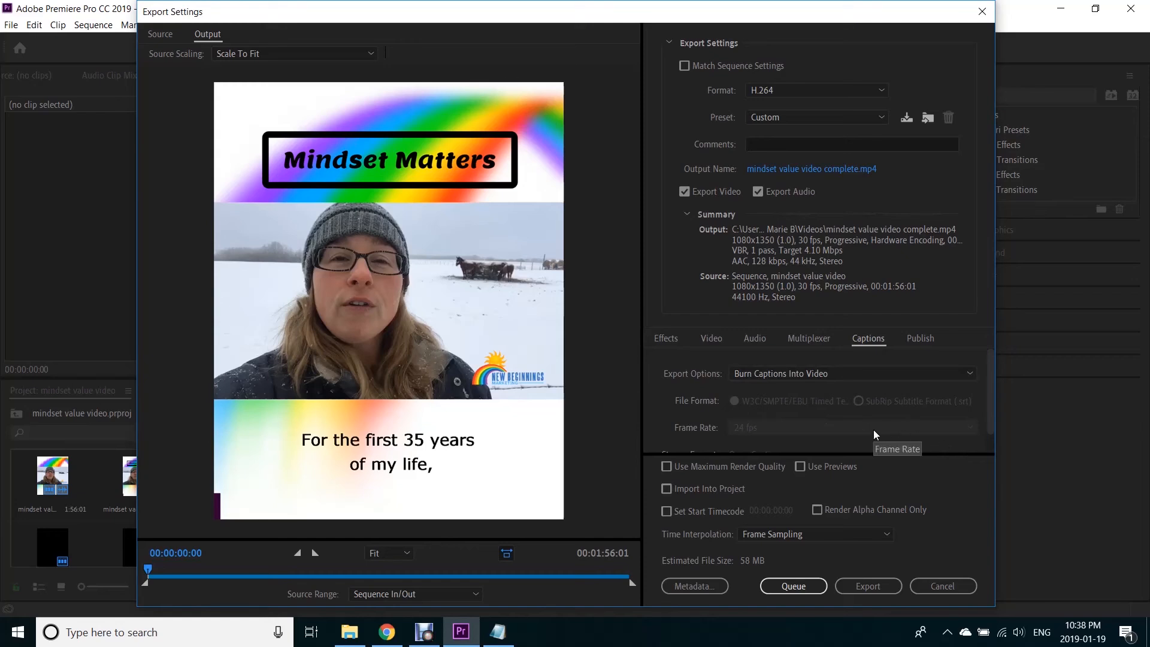